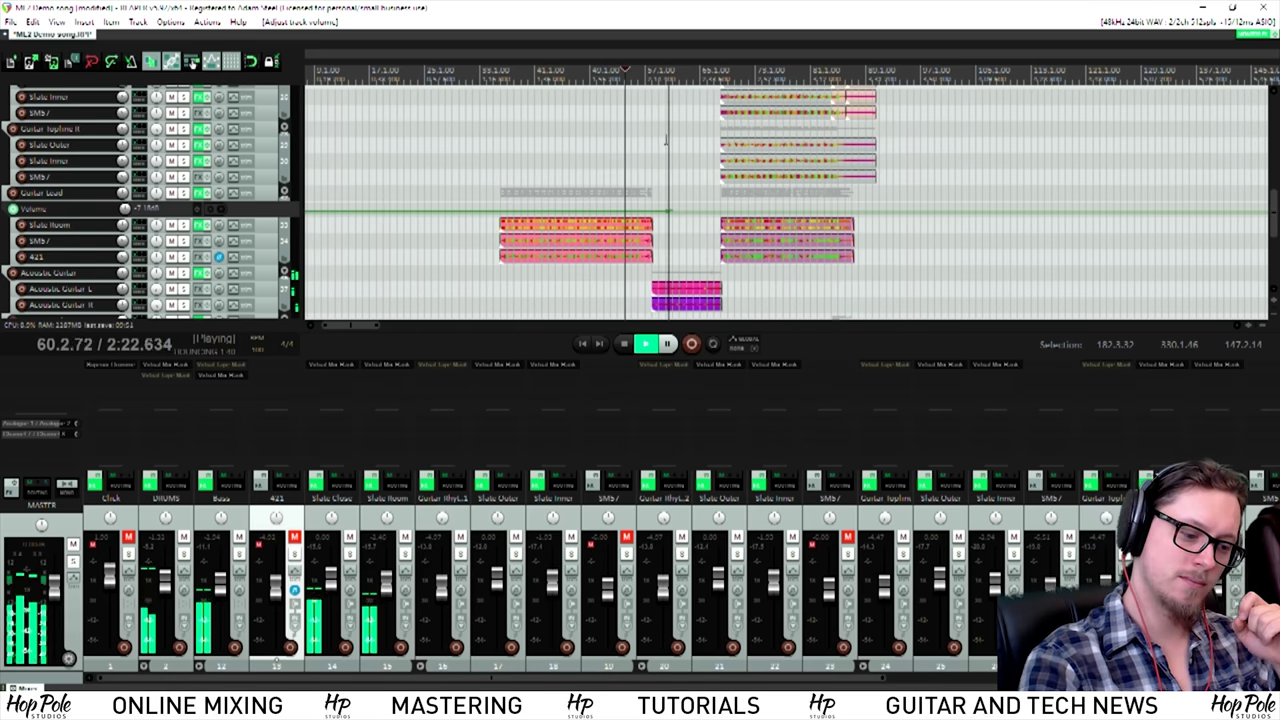
# Step: Stop playback and place the edit cursor just before the acoustic guitar clips, at about 57.4.11
pyautogui.press('space')
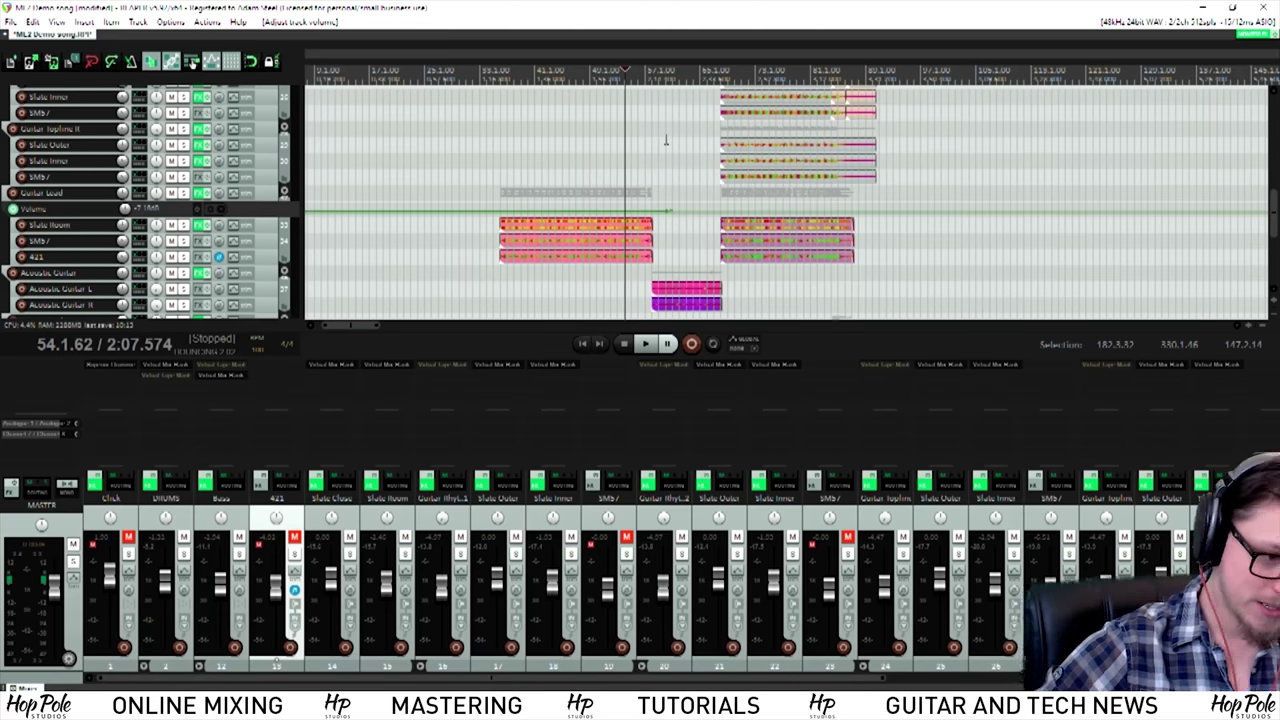
pyautogui.click(666, 262)
pyautogui.scroll(3, 640, 88)
pyautogui.click(748, 150)
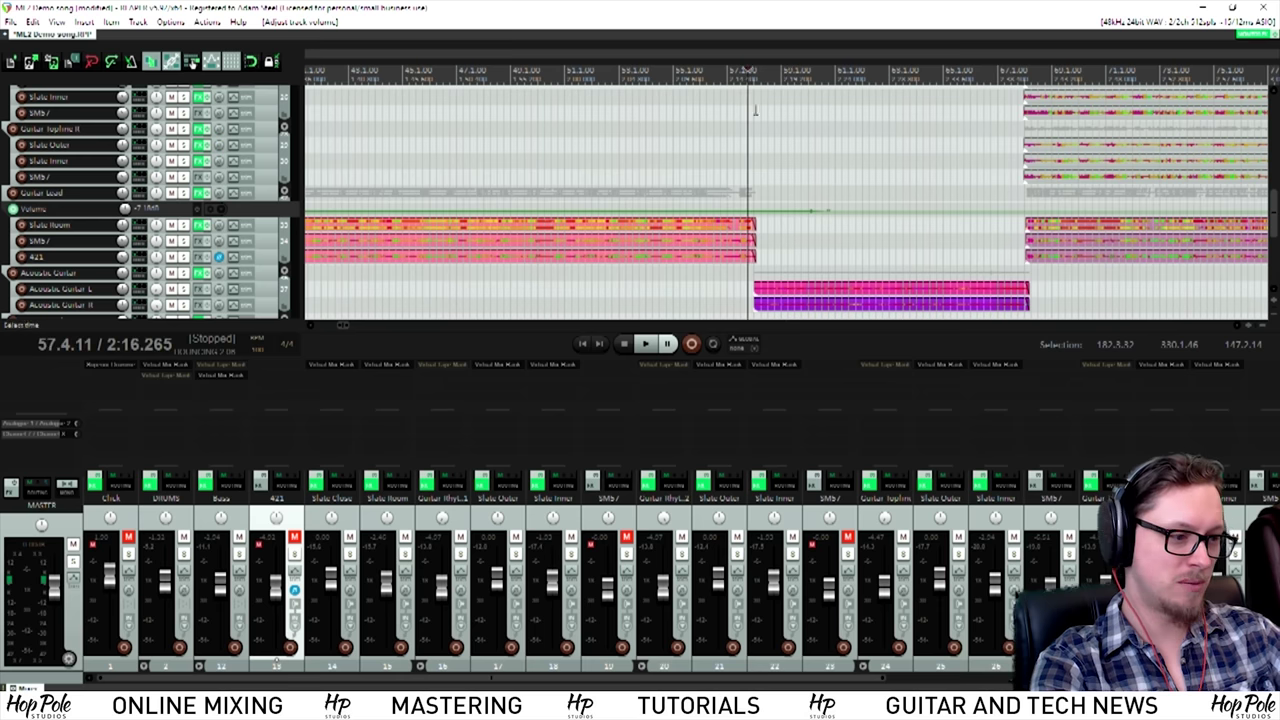
# Step: Solo the Acoustic Guitar folder track in the mixer and open its Virtual Mix Rack plug-in clear of the clips
pyautogui.moveTo(824, 680); pyautogui.dragTo(1100, 680)
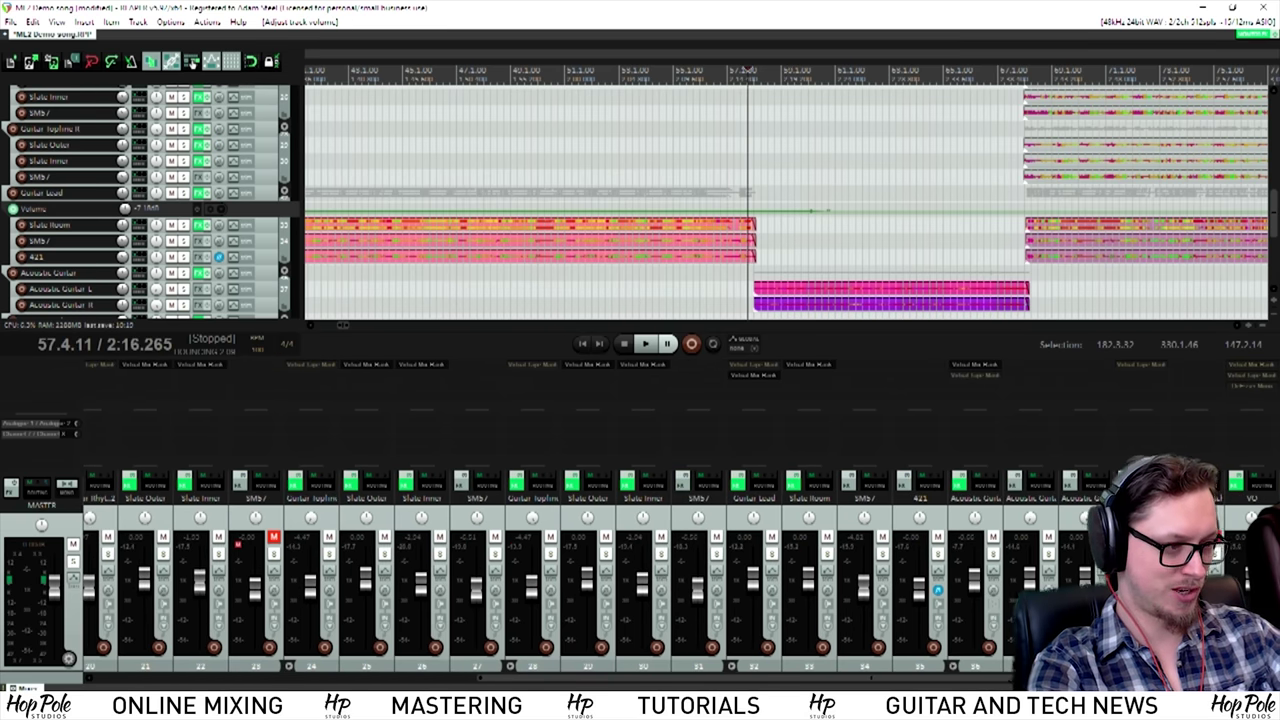
pyautogui.click(993, 552)
pyautogui.press('space')
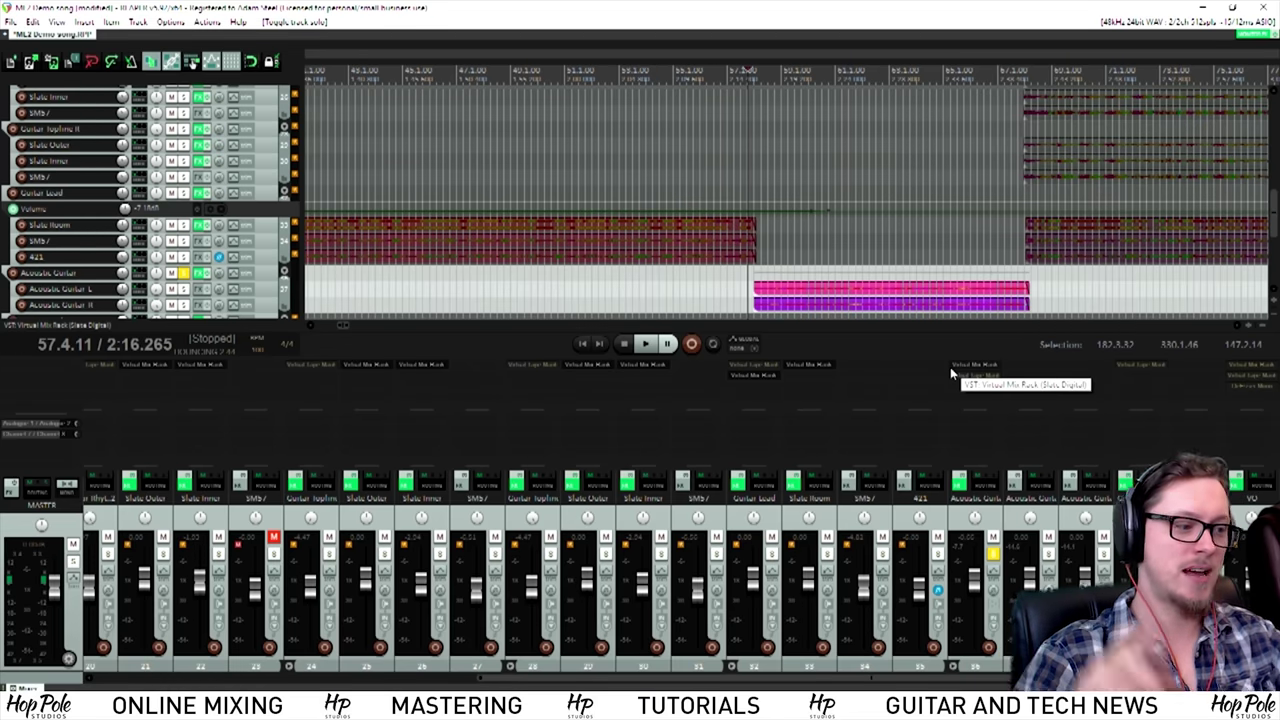
pyautogui.click(982, 370)
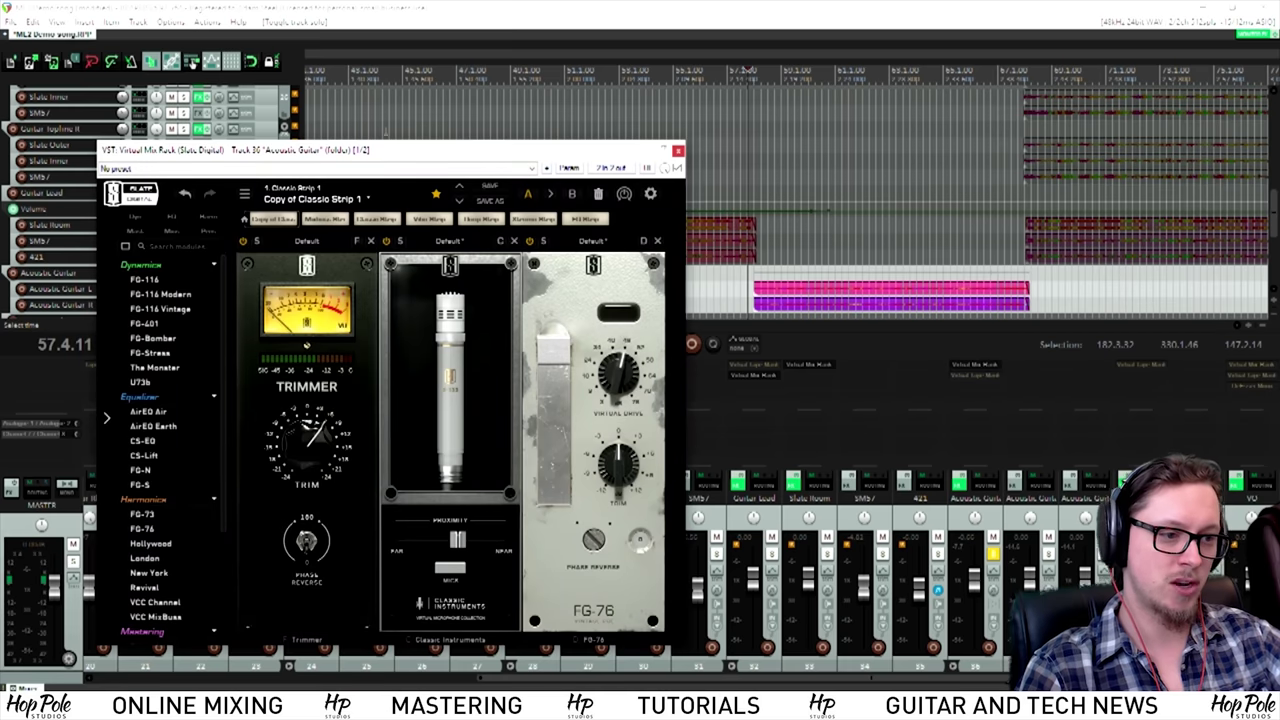
pyautogui.moveTo(392, 155); pyautogui.dragTo(418, 125)
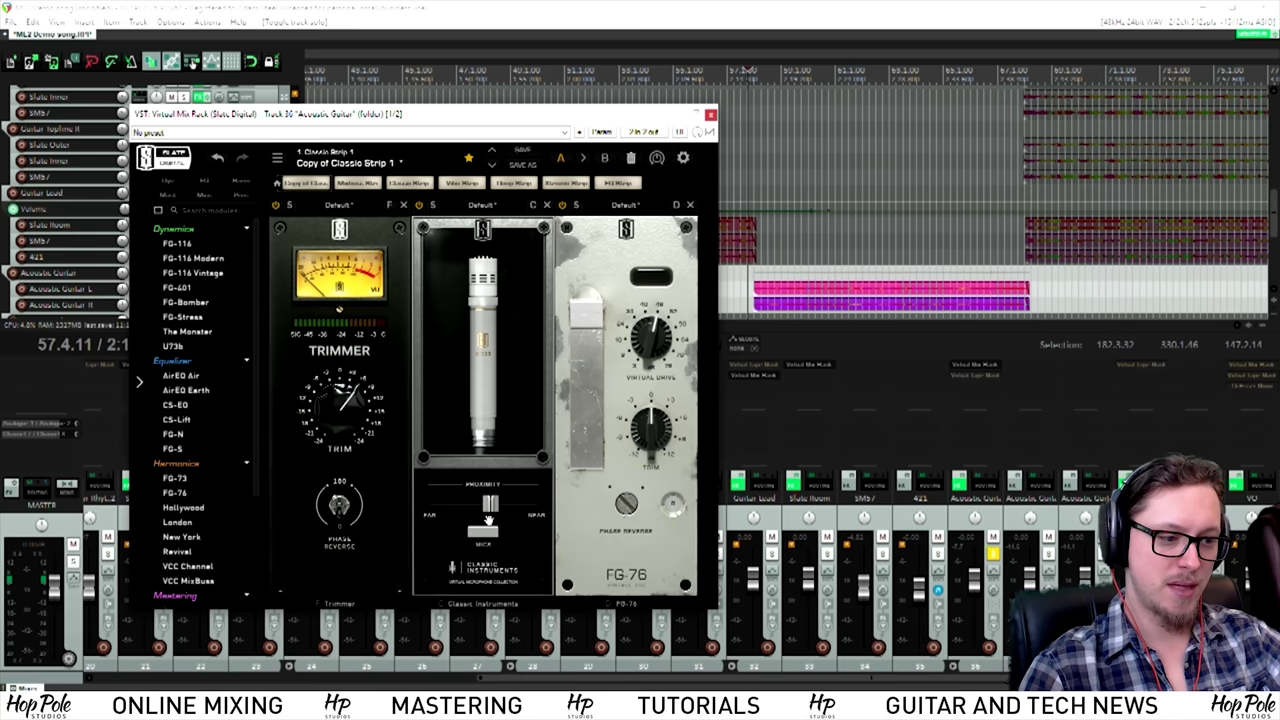
# Step: Audition the acoustic guitars with the Classic Instruments microphone module bypassed, and re-enable the module
pyautogui.click(419, 205)
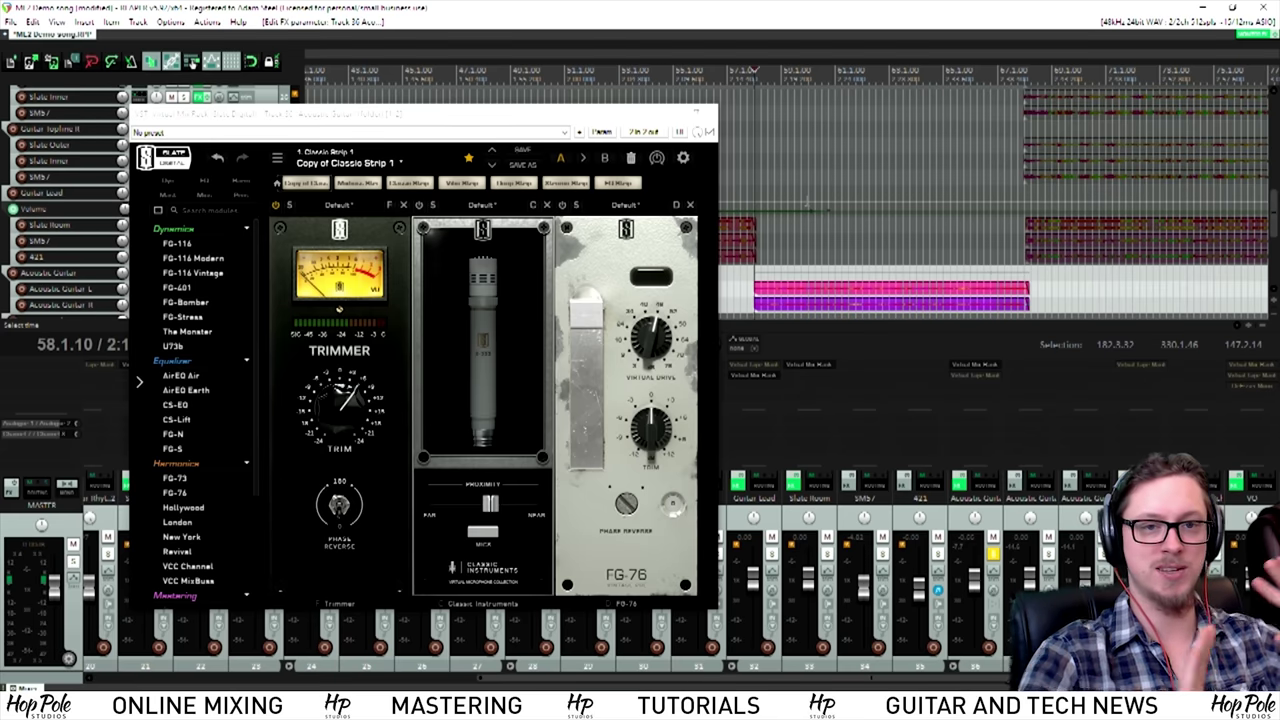
pyautogui.press('space')
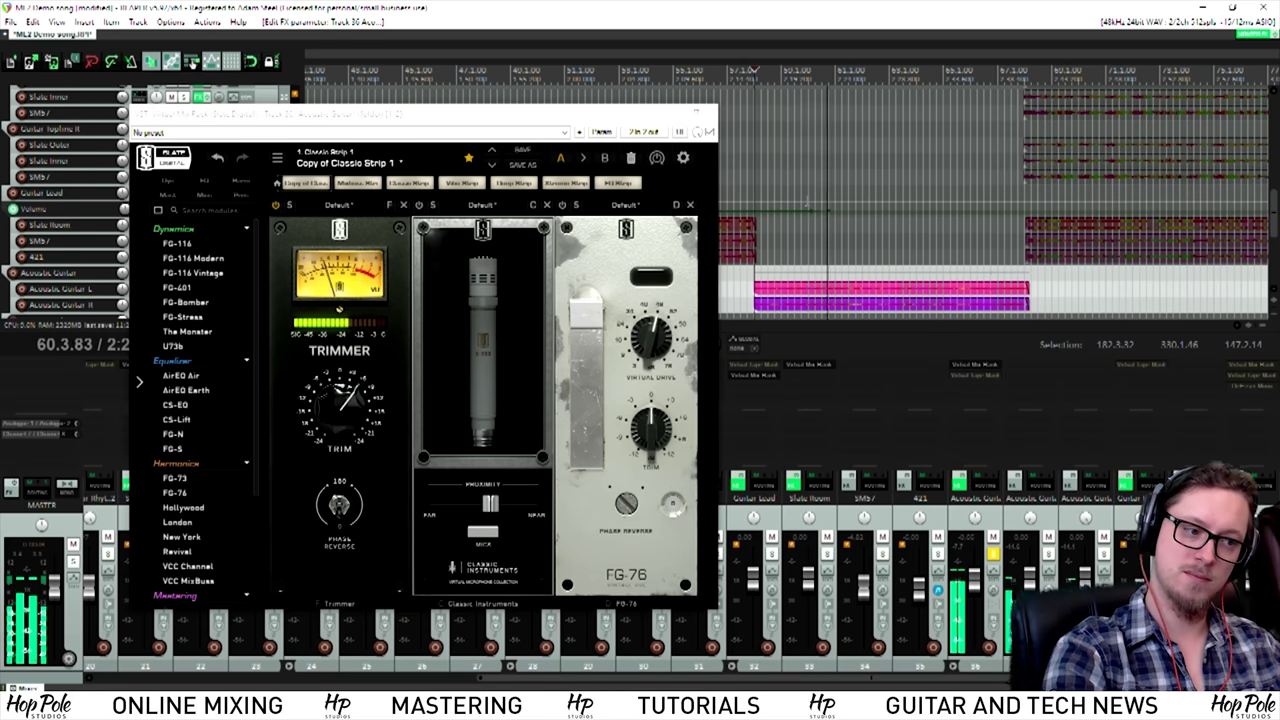
pyautogui.press('space')
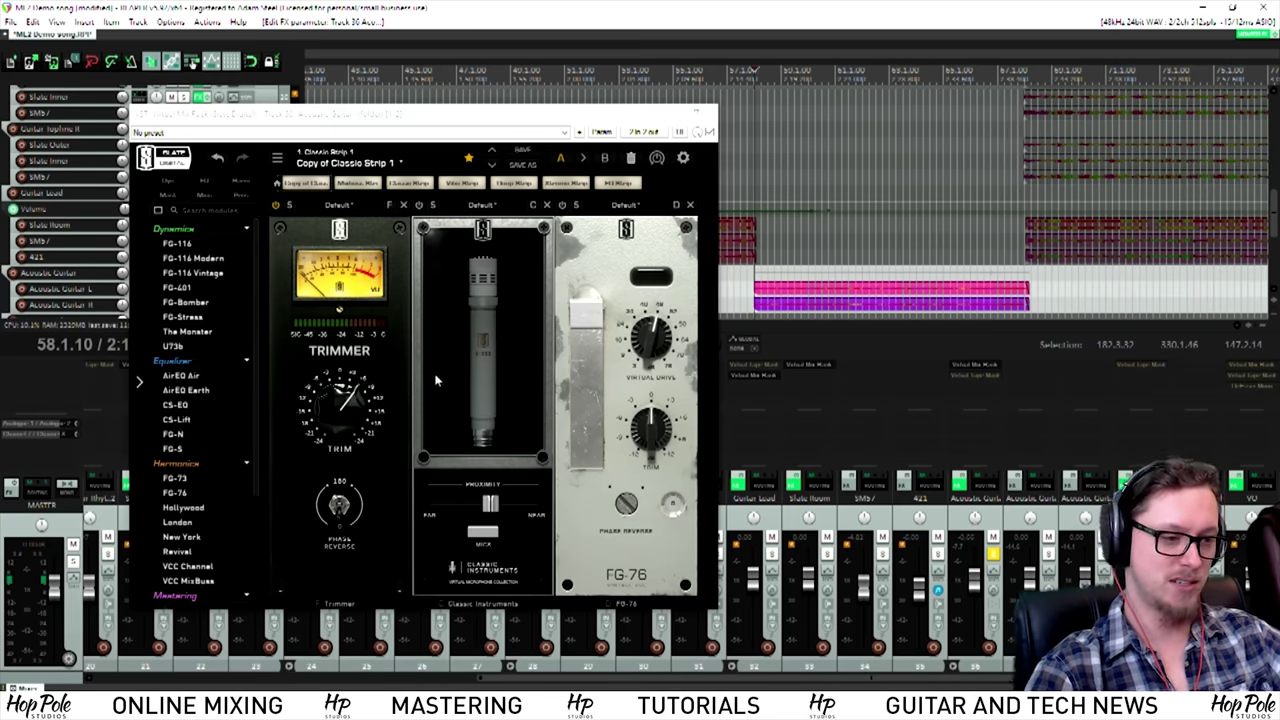
pyautogui.click(420, 212)
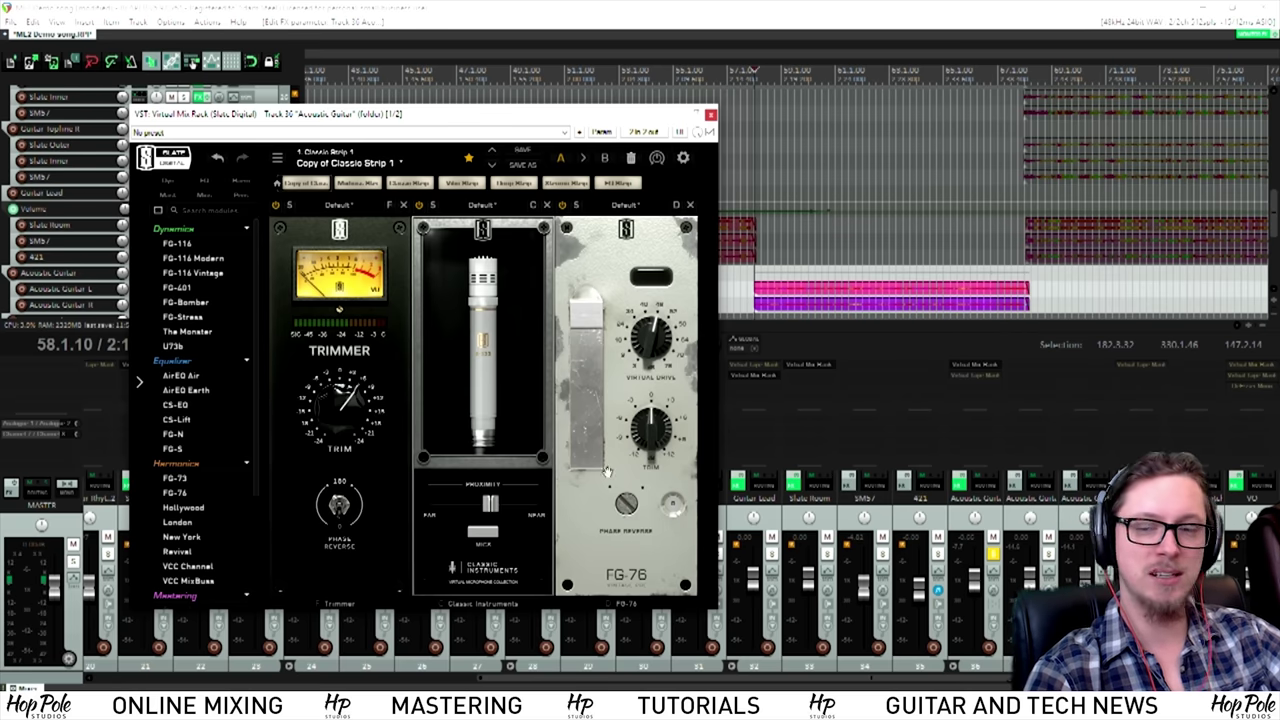
# Step: Change the microphone model in the Classic Instruments module to S-414 Normal
pyautogui.click(482, 537)
pyautogui.click(469, 344)
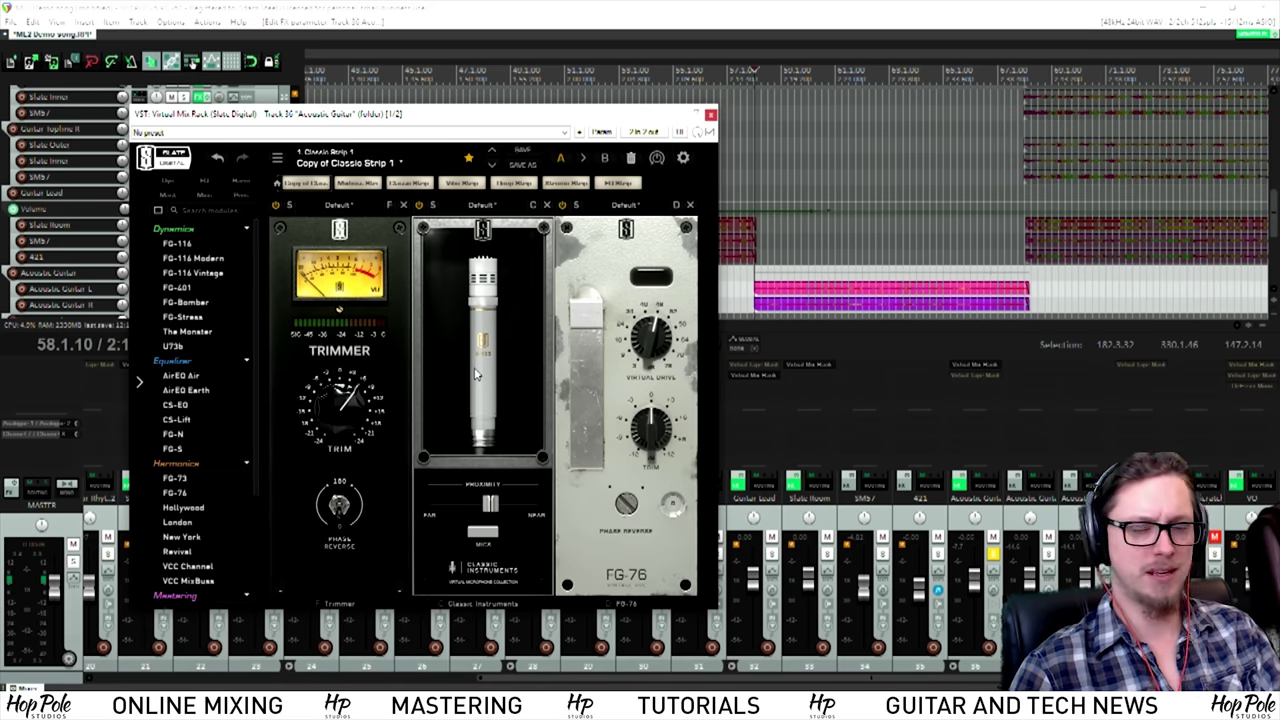
pyautogui.click(737, 78)
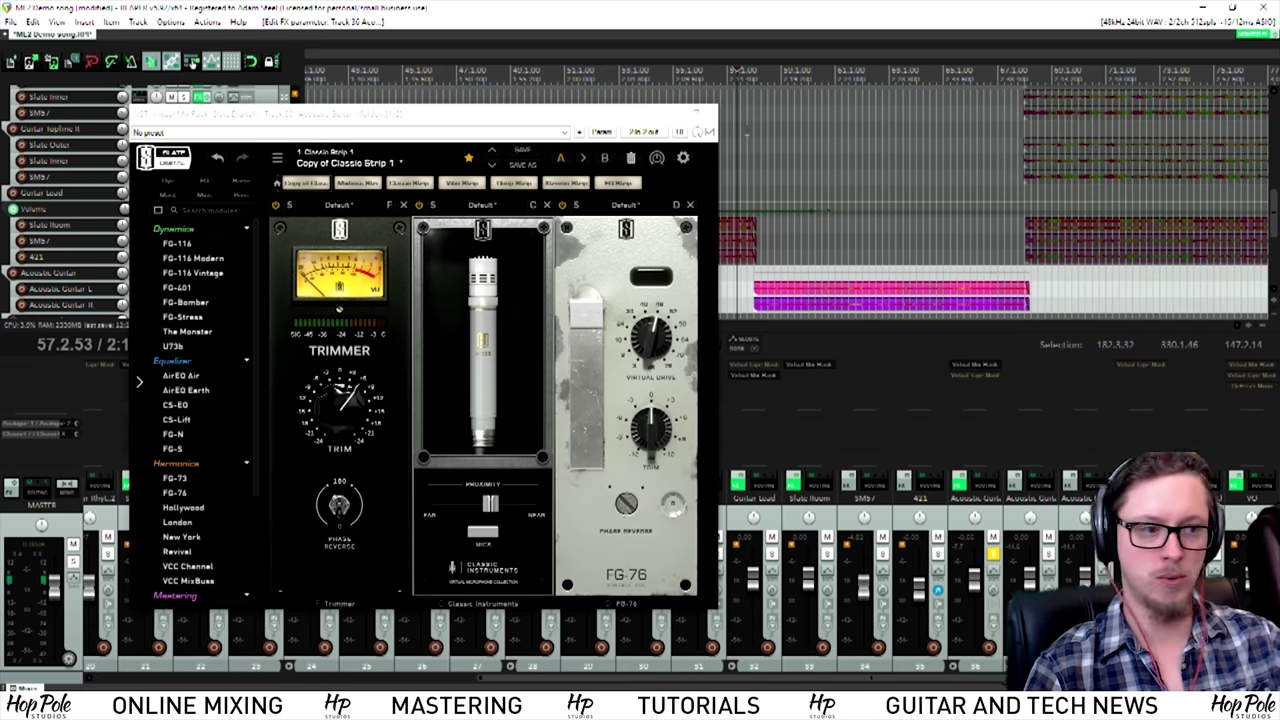
pyautogui.click(483, 534)
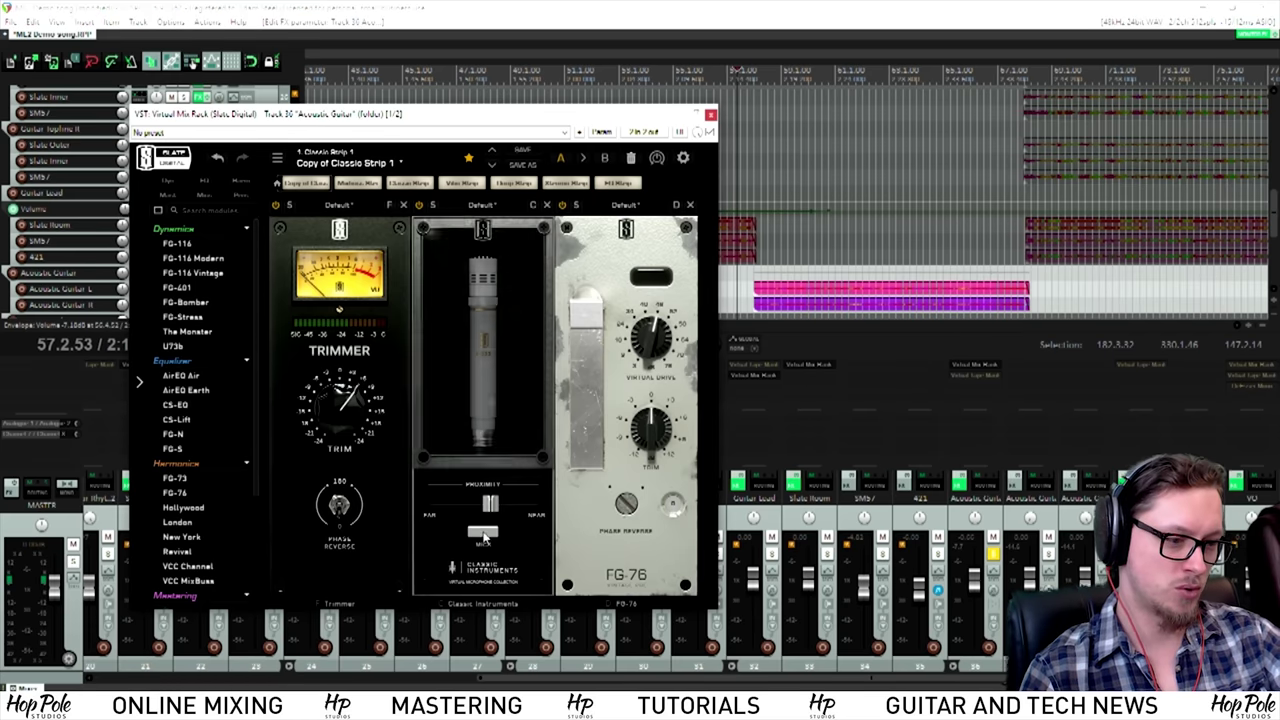
pyautogui.scroll(-5, 478, 352)
pyautogui.scroll(-3, 478, 352)
pyautogui.click(505, 289)
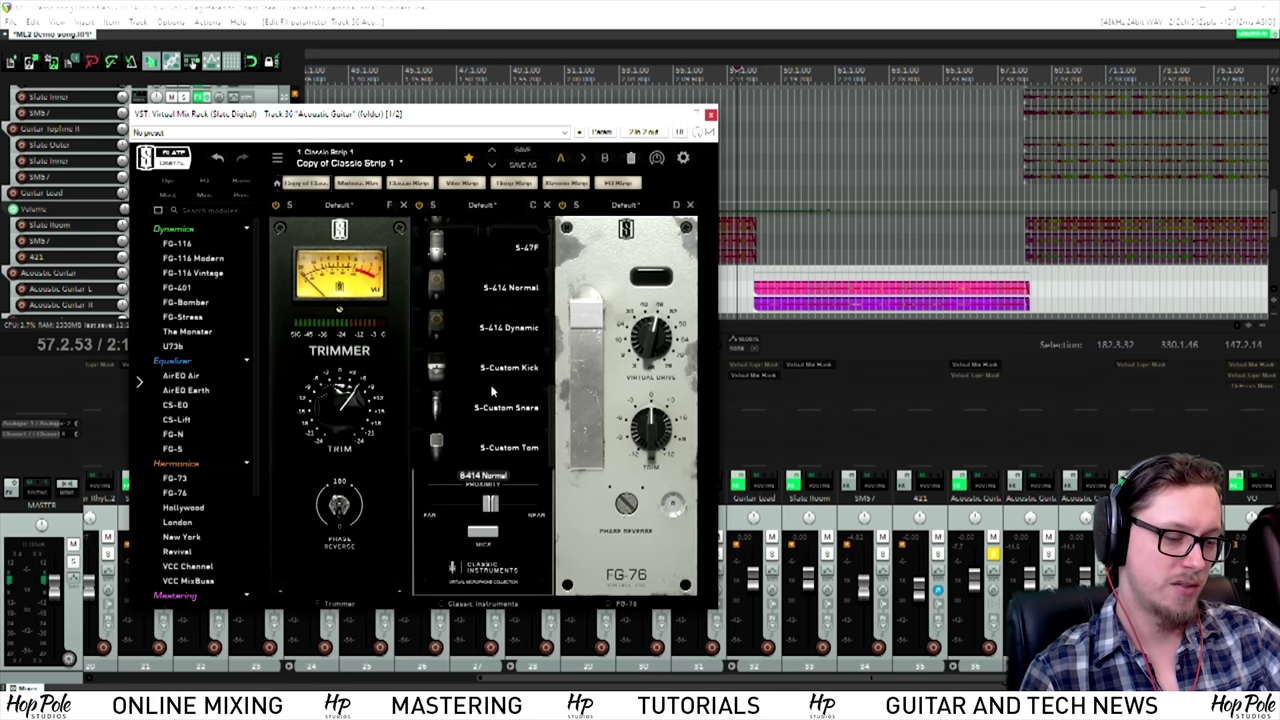
pyautogui.click(484, 537)
# Step: Play from just before the acoustic section, about 57.4.21, and compare the S-414 Normal sound with the Trimmer module soloed
pyautogui.click(748, 72)
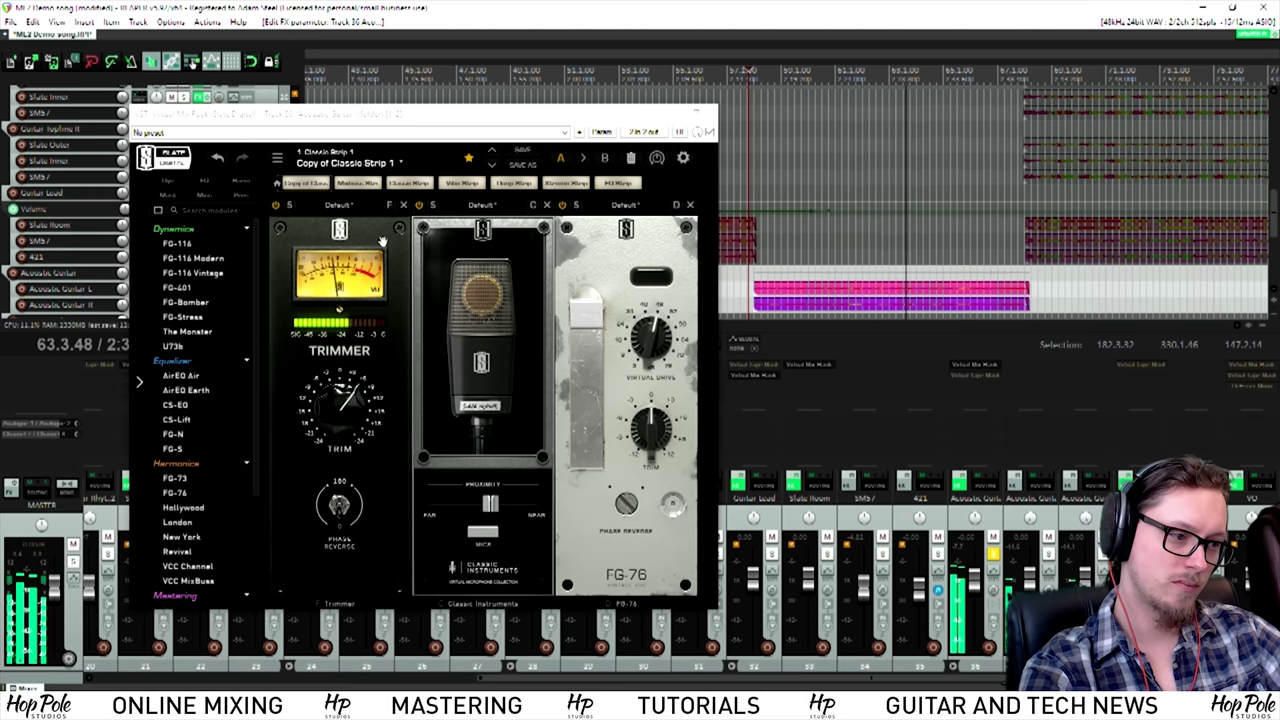
pyautogui.click(290, 206)
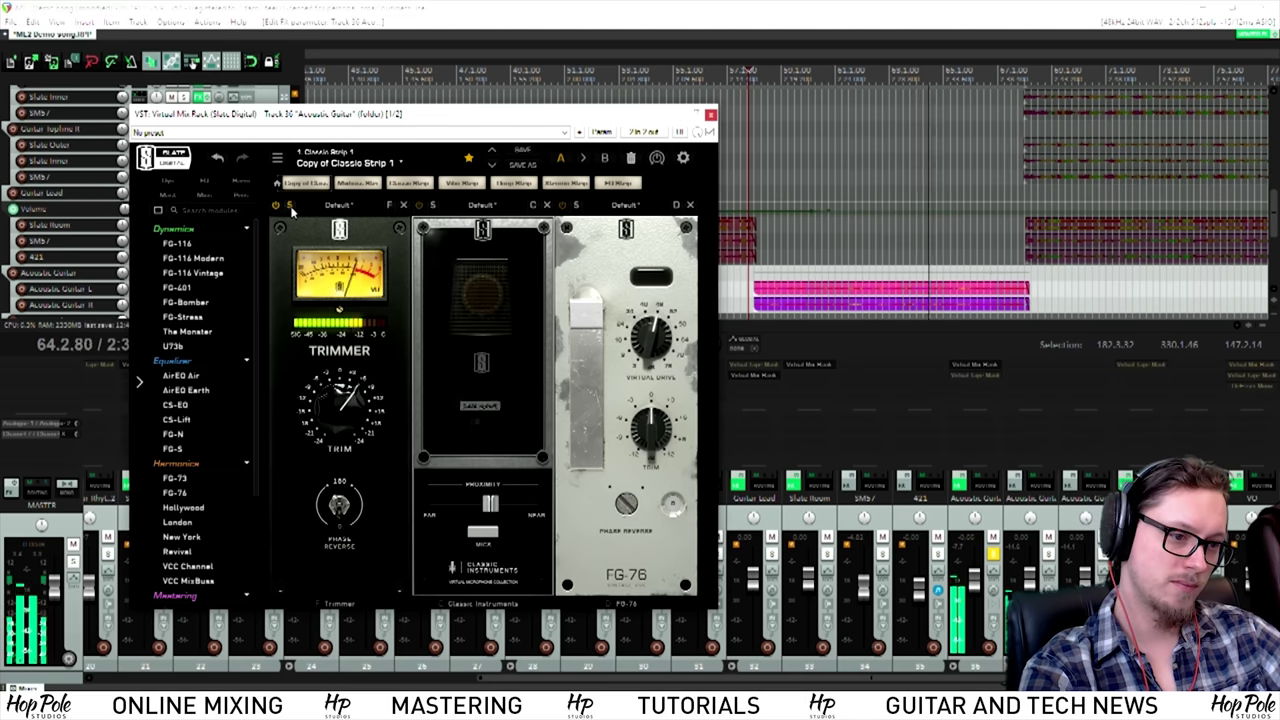
pyautogui.click(291, 207)
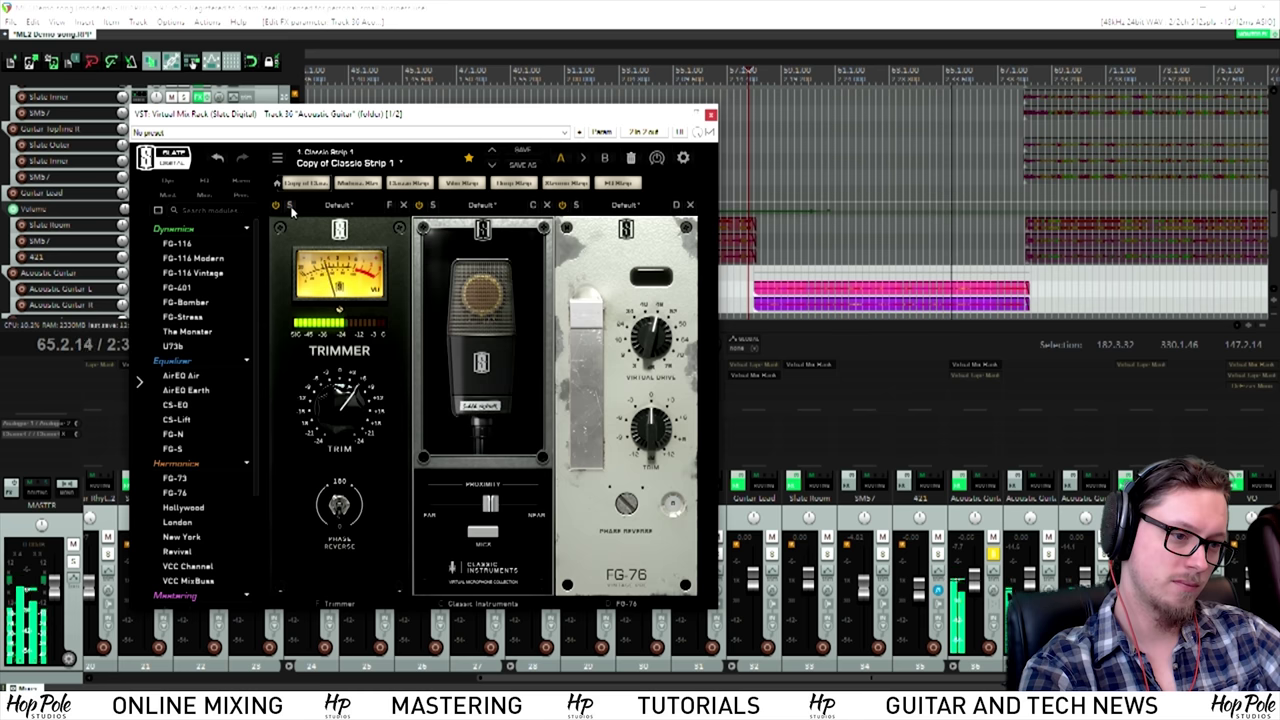
pyautogui.press('space')
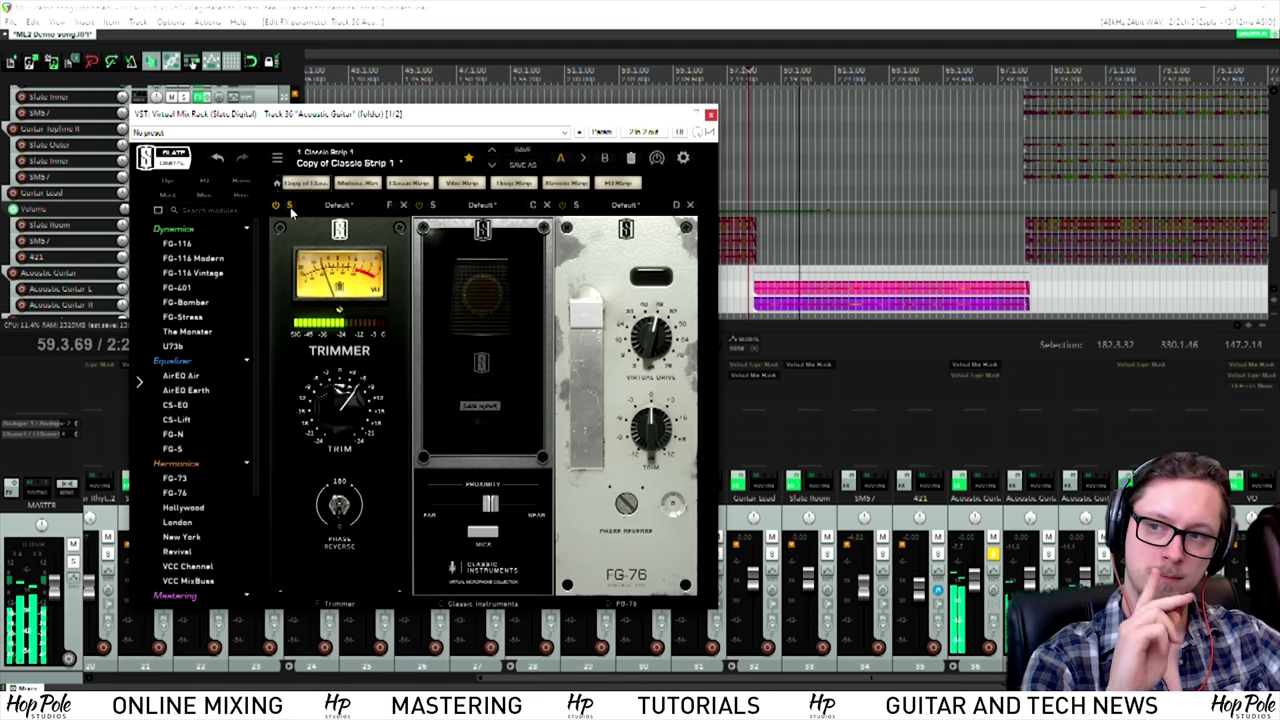
pyautogui.click(291, 207)
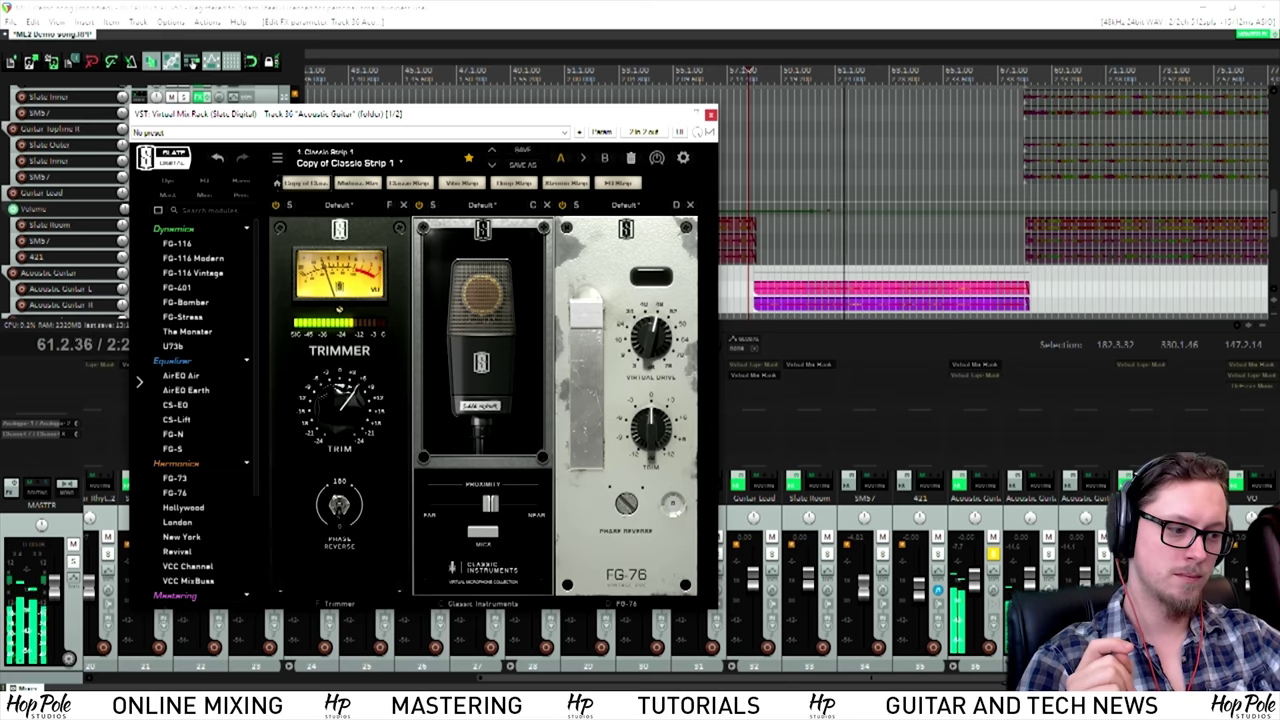
pyautogui.click(810, 601)
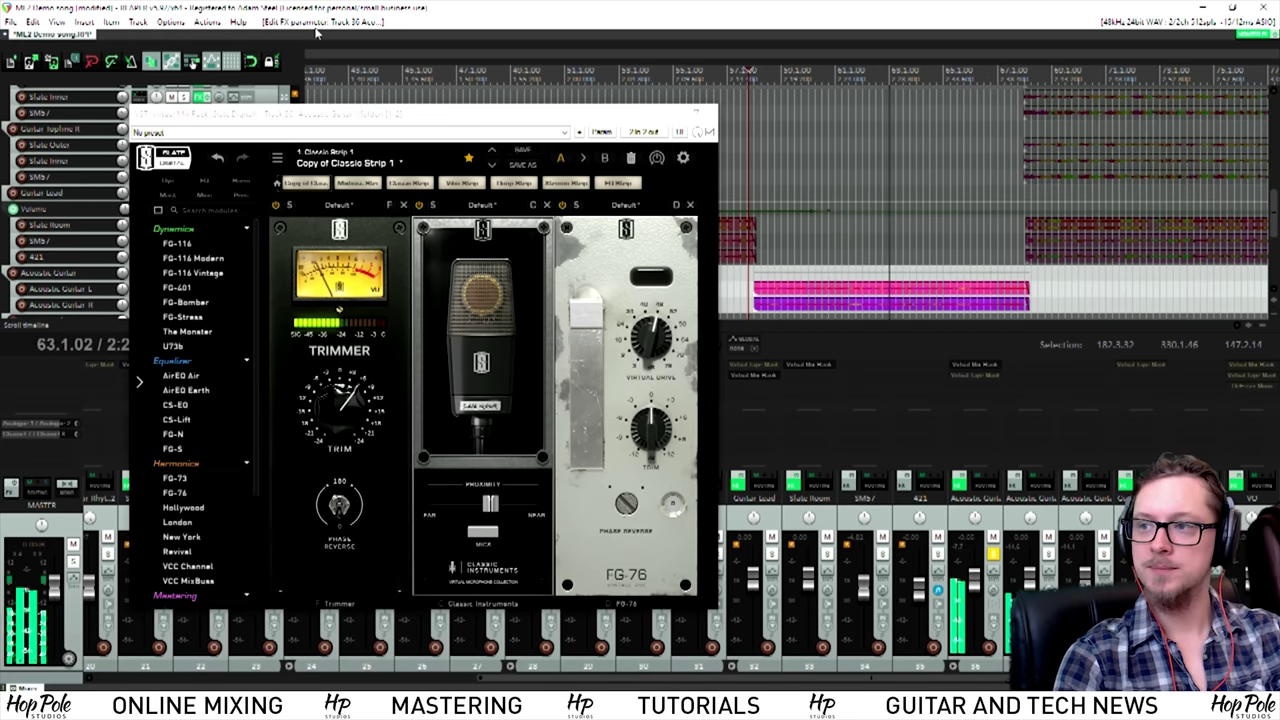
pyautogui.click(290, 206)
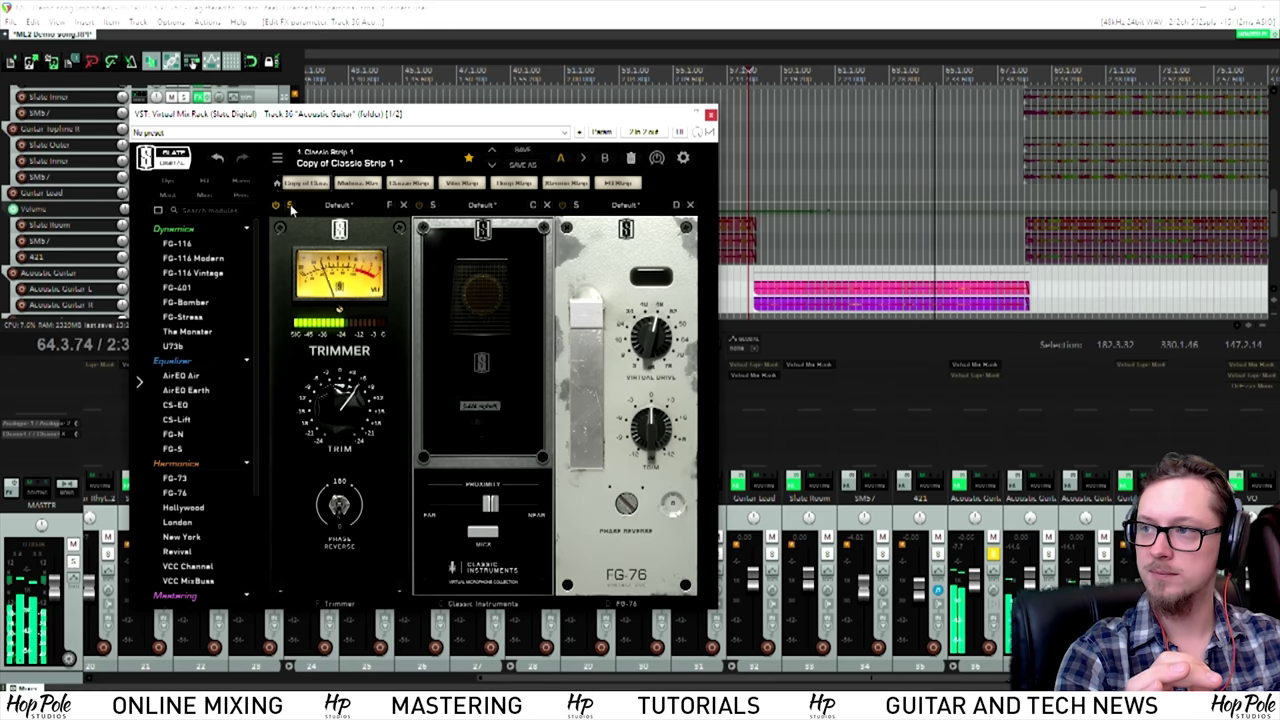
pyautogui.click(291, 206)
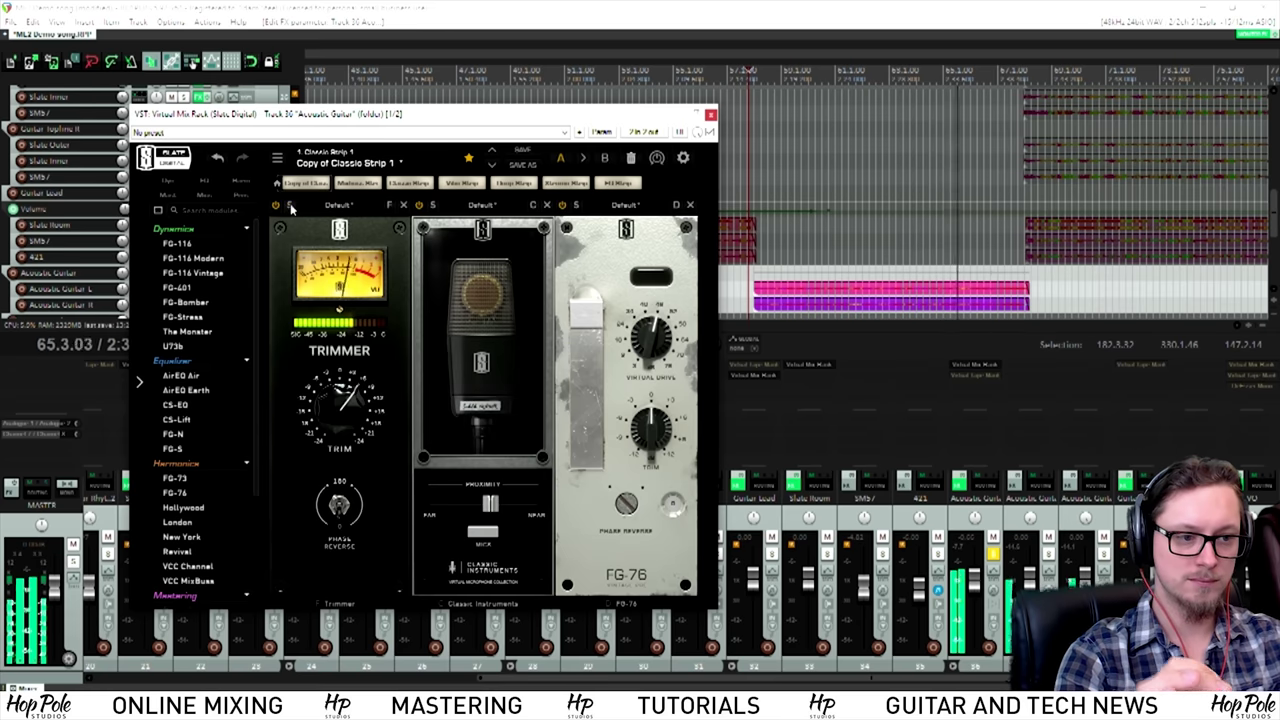
# Step: Change the microphone model in the Classic Instruments module to S-121 Normal
pyautogui.click(483, 536)
pyautogui.scroll(3, 458, 346)
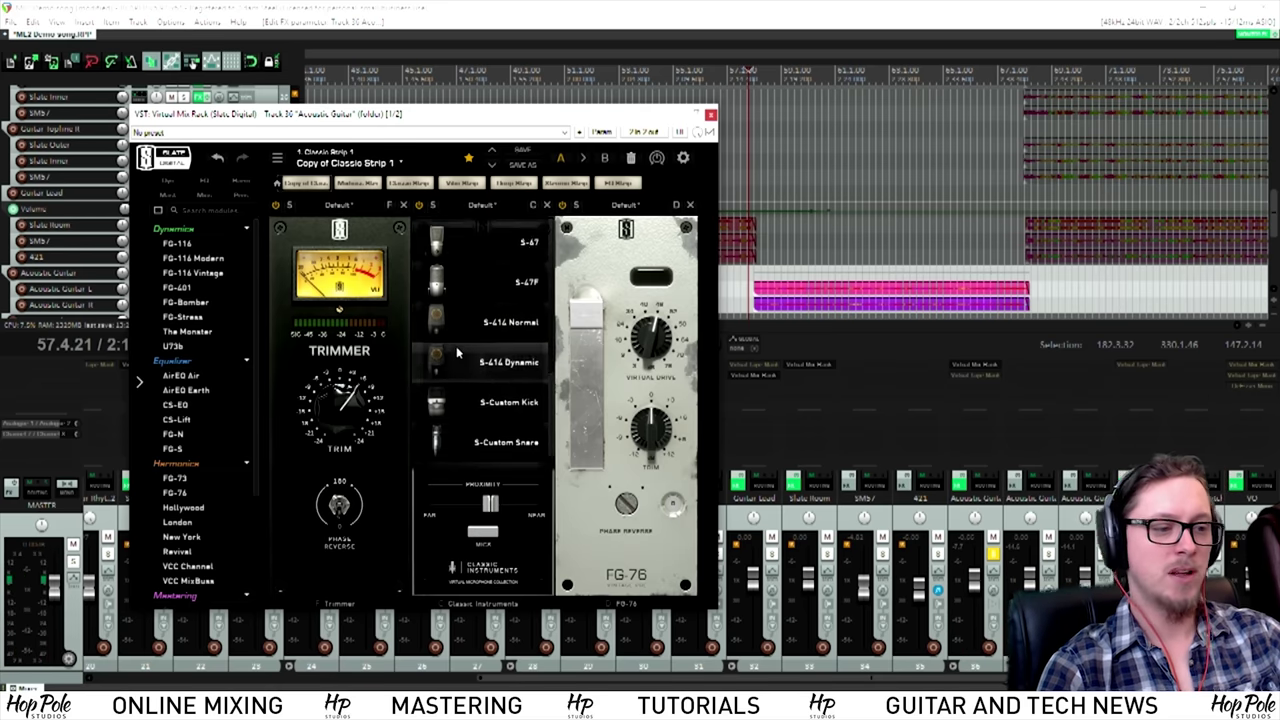
pyautogui.scroll(1, 448, 362)
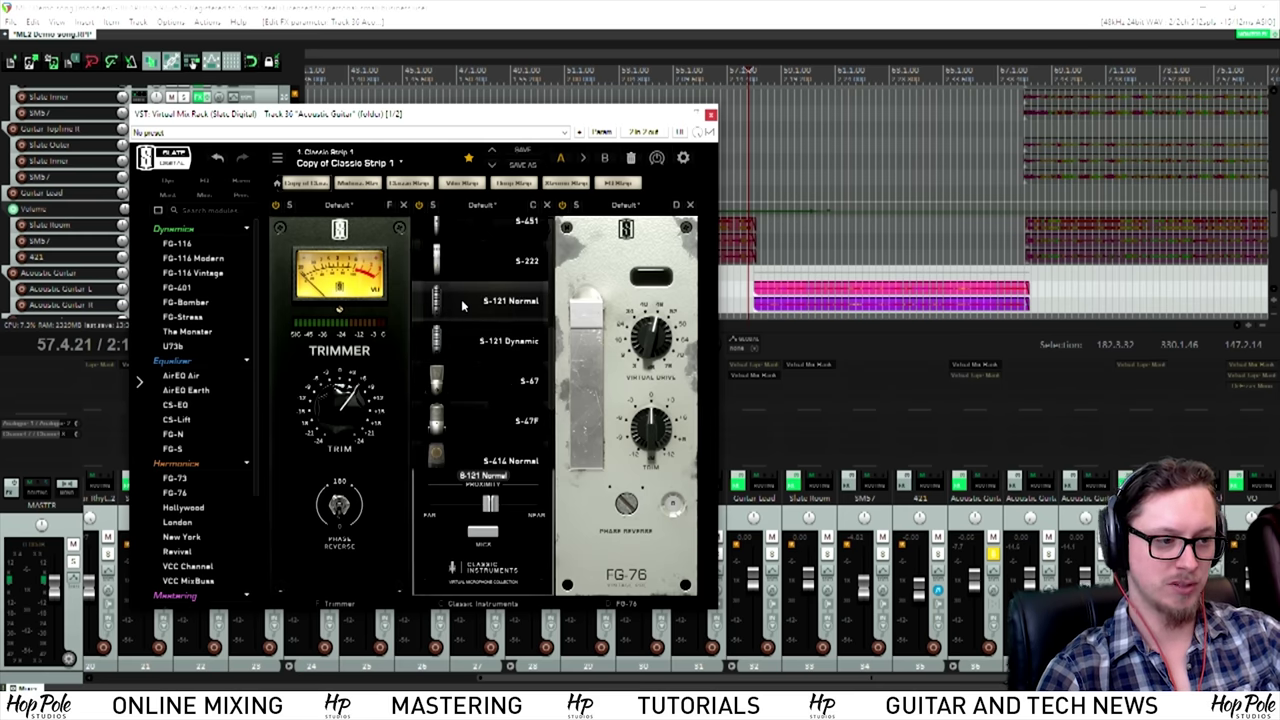
pyautogui.click(463, 305)
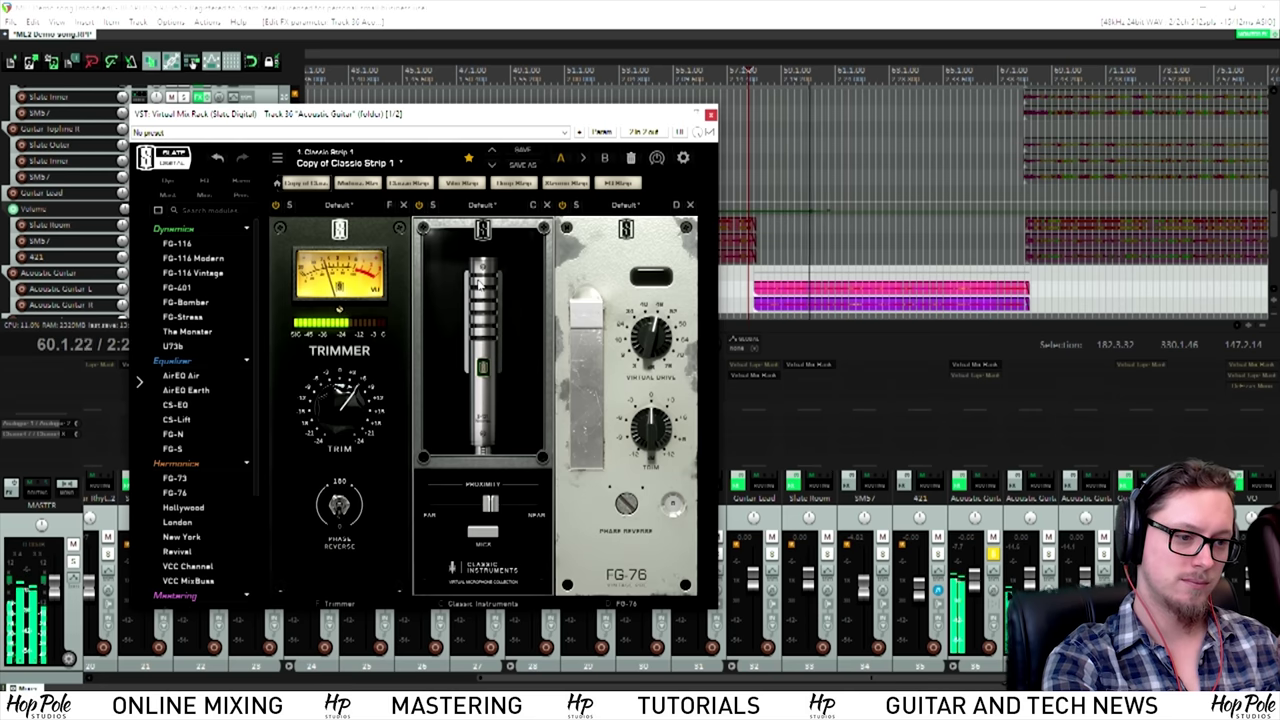
# Step: Compare the acoustic guitars with the S-121 Normal microphone against the soloed Trimmer module, and stop playback
pyautogui.click(290, 205)
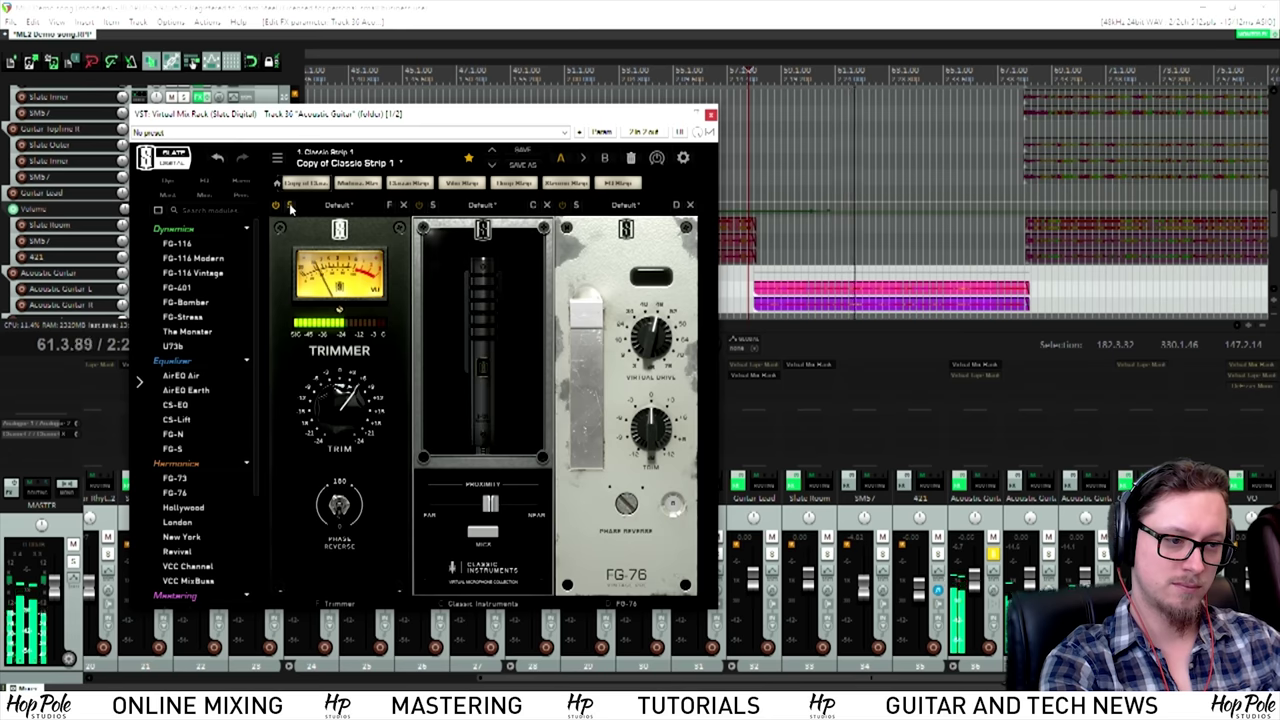
pyautogui.click(290, 205)
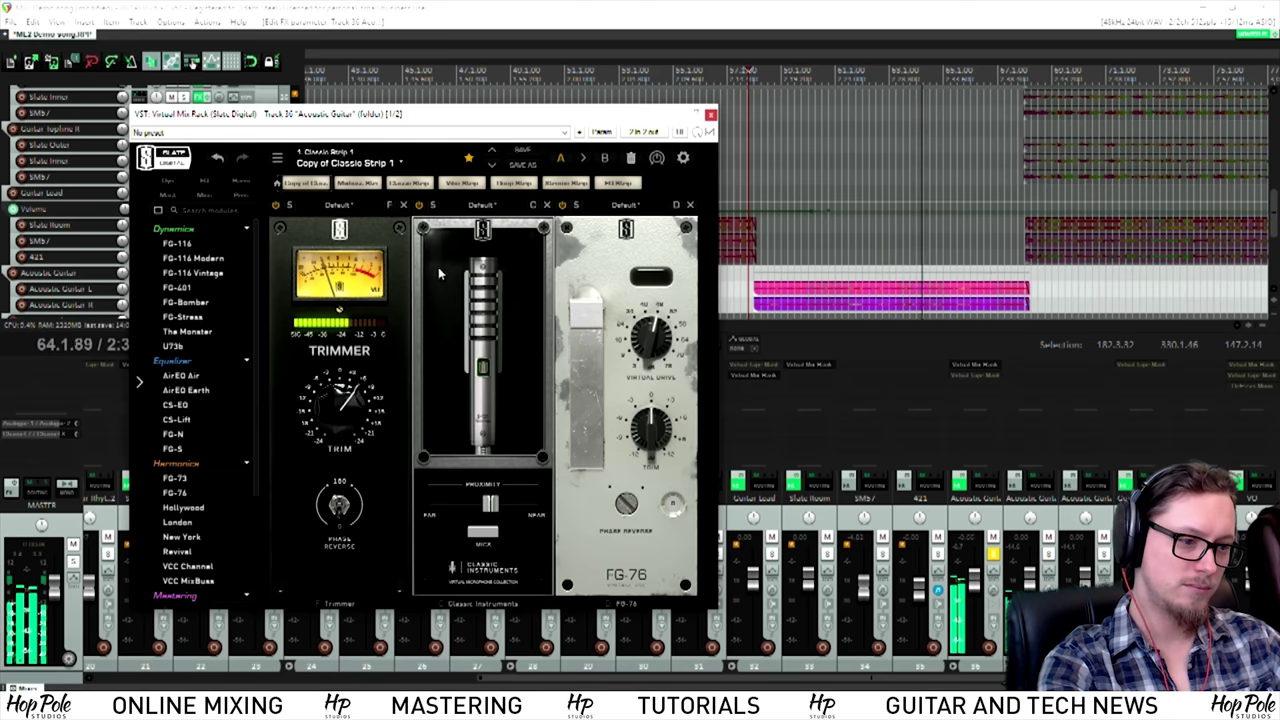
pyautogui.press('space')
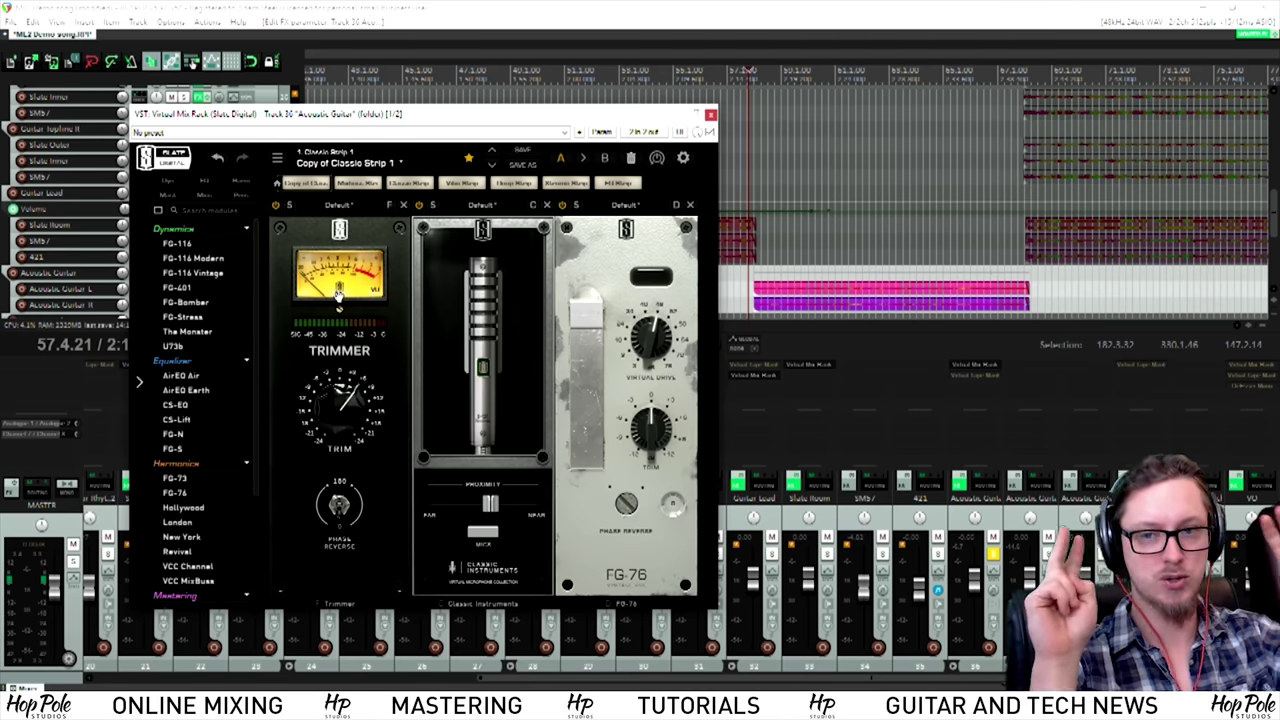
# Step: Change the microphone model to S-451 and audition the acoustic guitars through it
pyautogui.click(487, 536)
pyautogui.scroll(2, 461, 314)
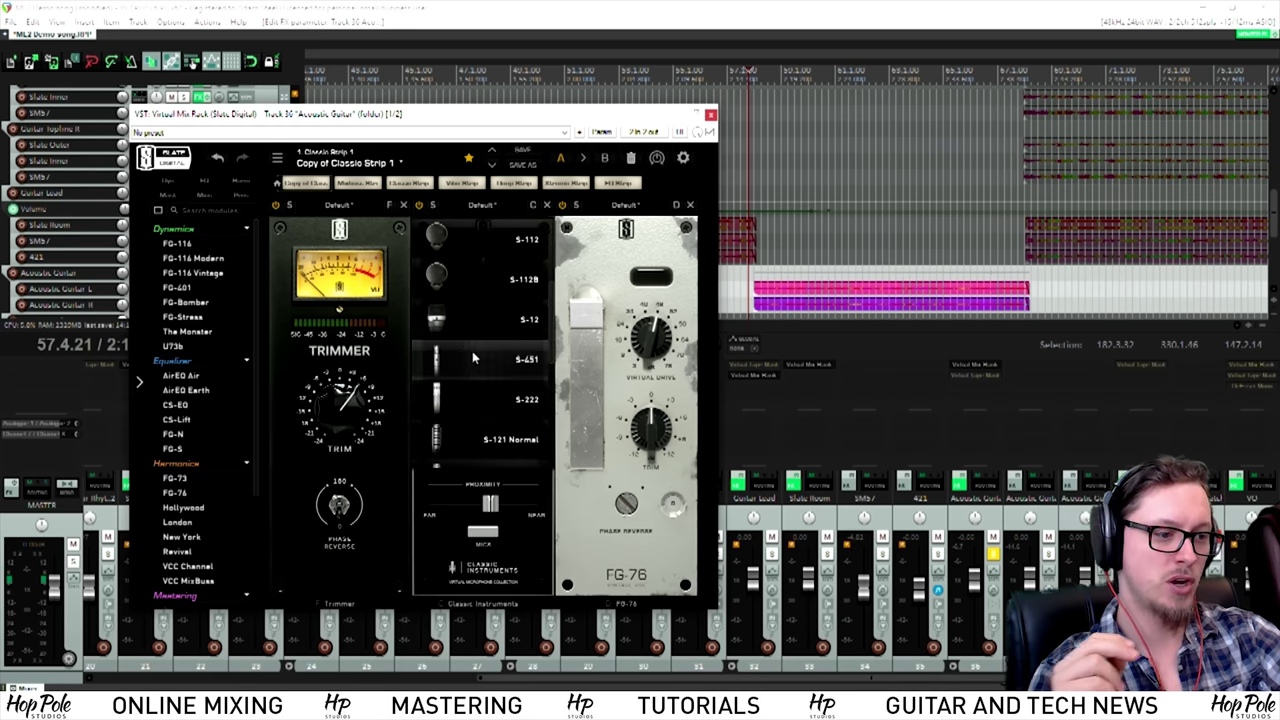
pyautogui.click(479, 540)
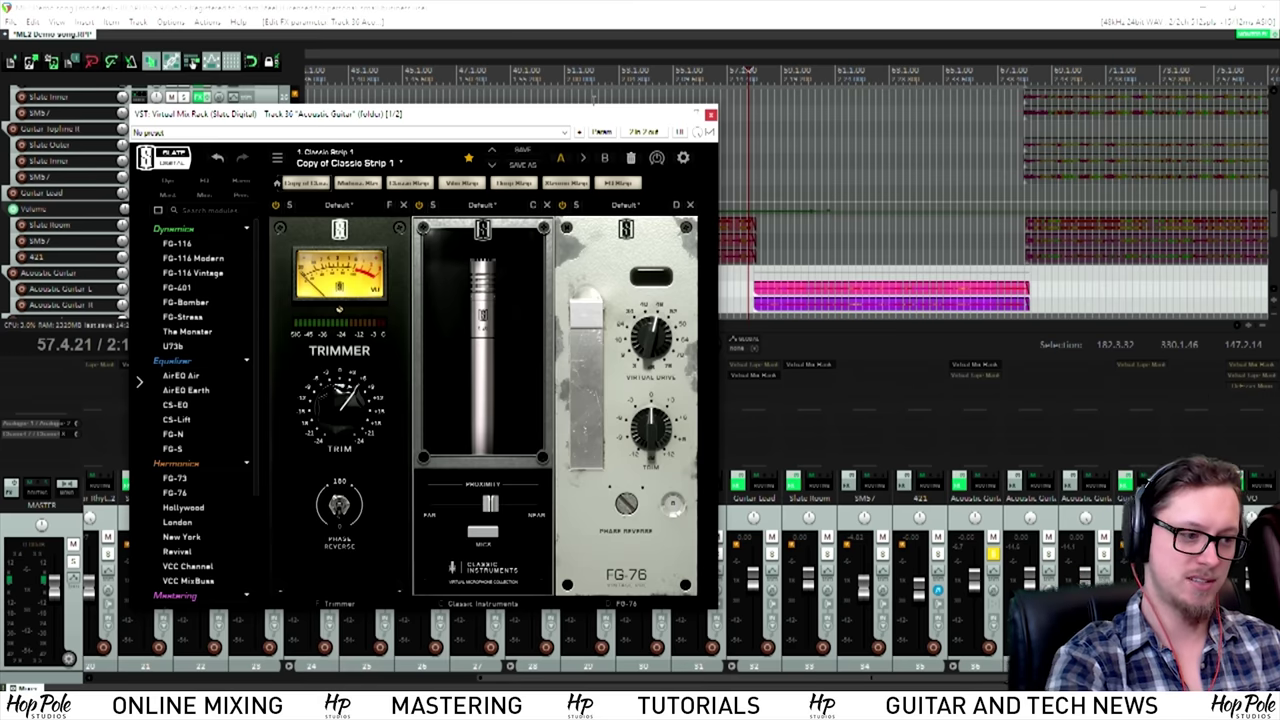
pyautogui.press('space')
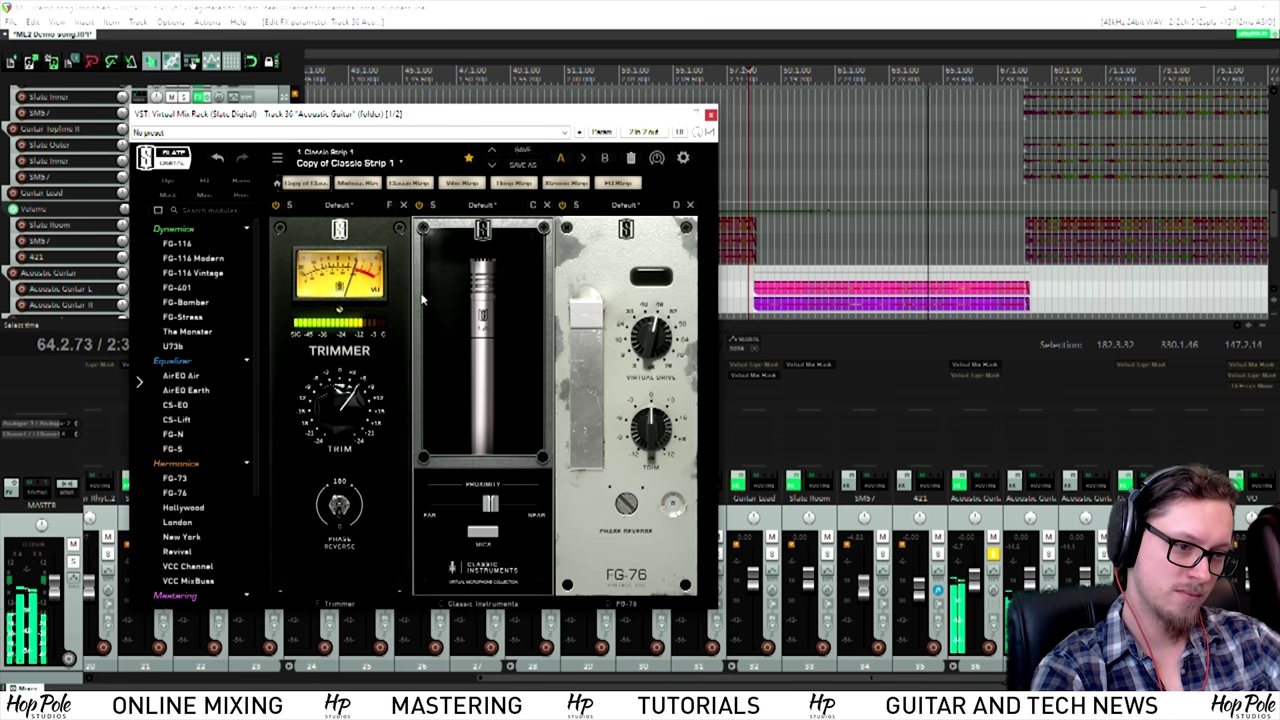
pyautogui.press('space')
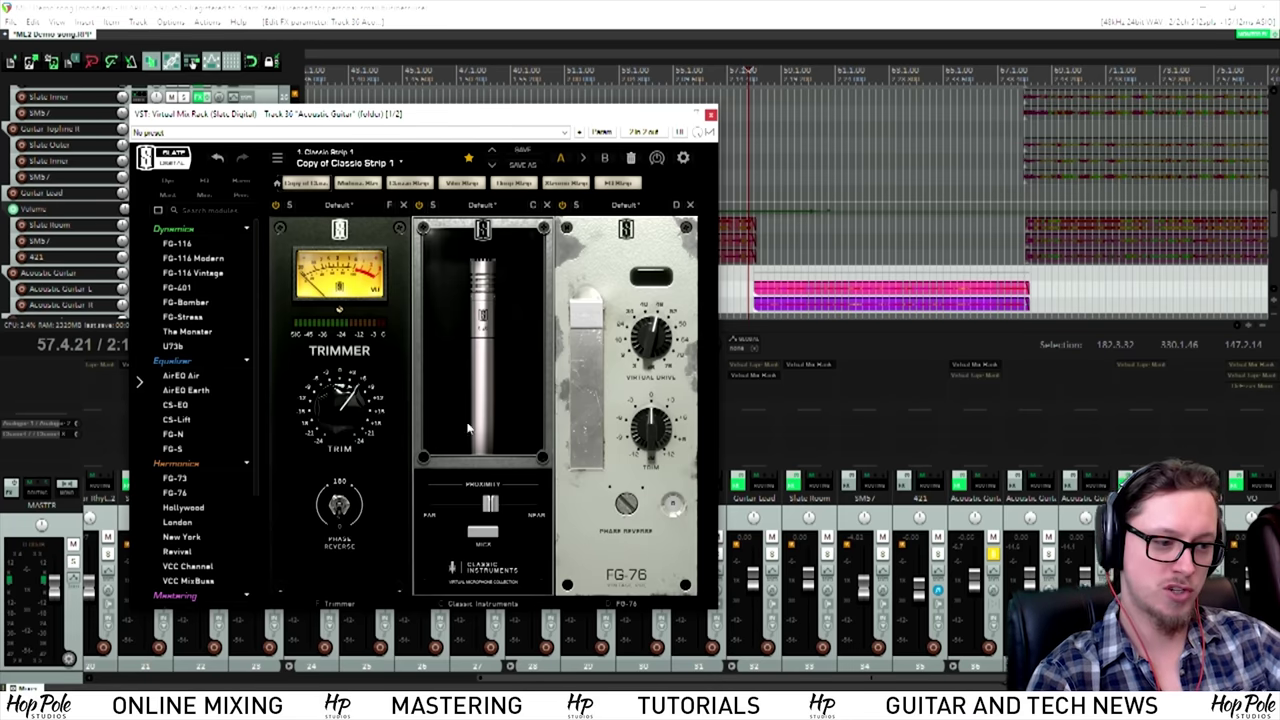
# Step: Change the microphone model in the Classic Instruments module to S-67
pyautogui.click(484, 534)
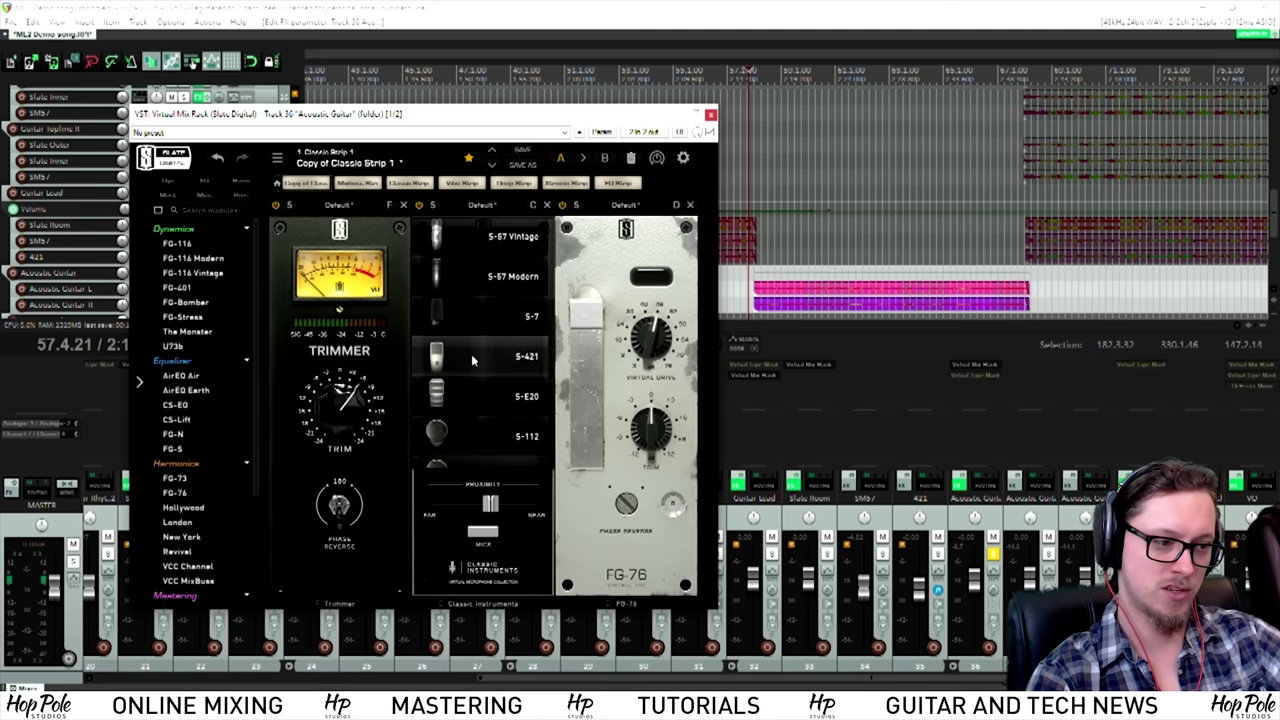
pyautogui.scroll(-3, 472, 354)
pyautogui.scroll(-4, 475, 366)
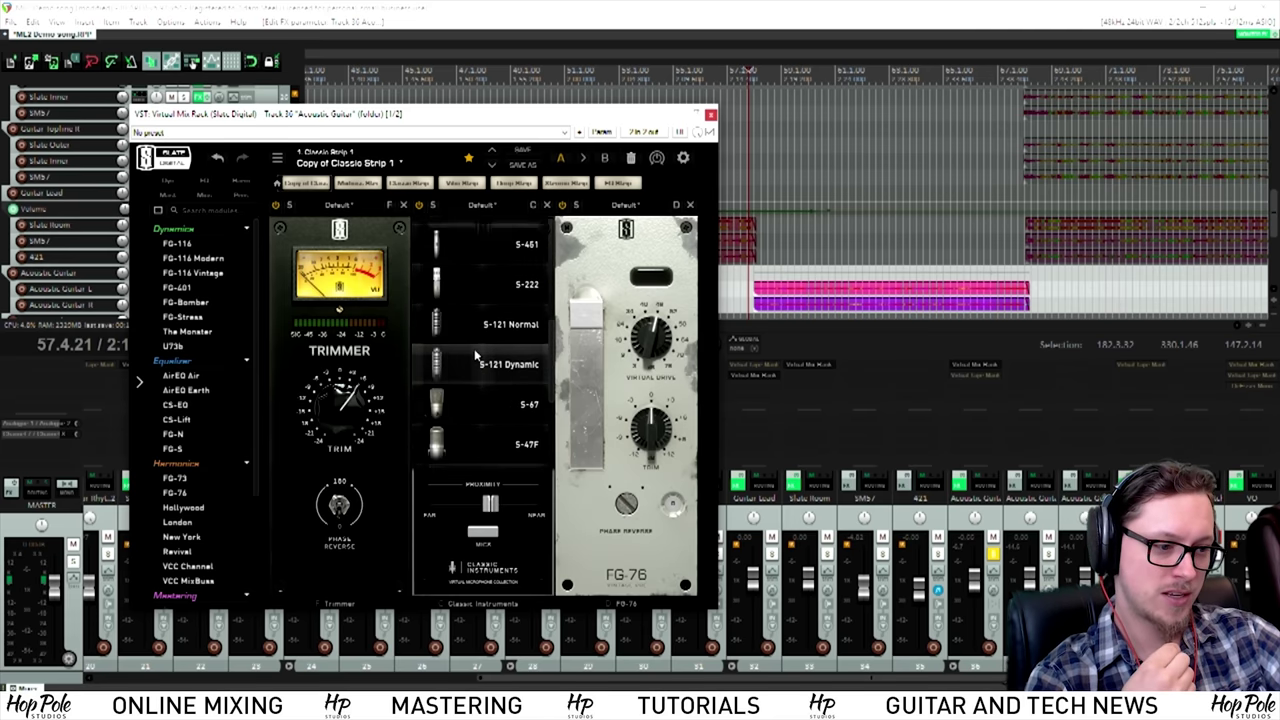
pyautogui.click(482, 534)
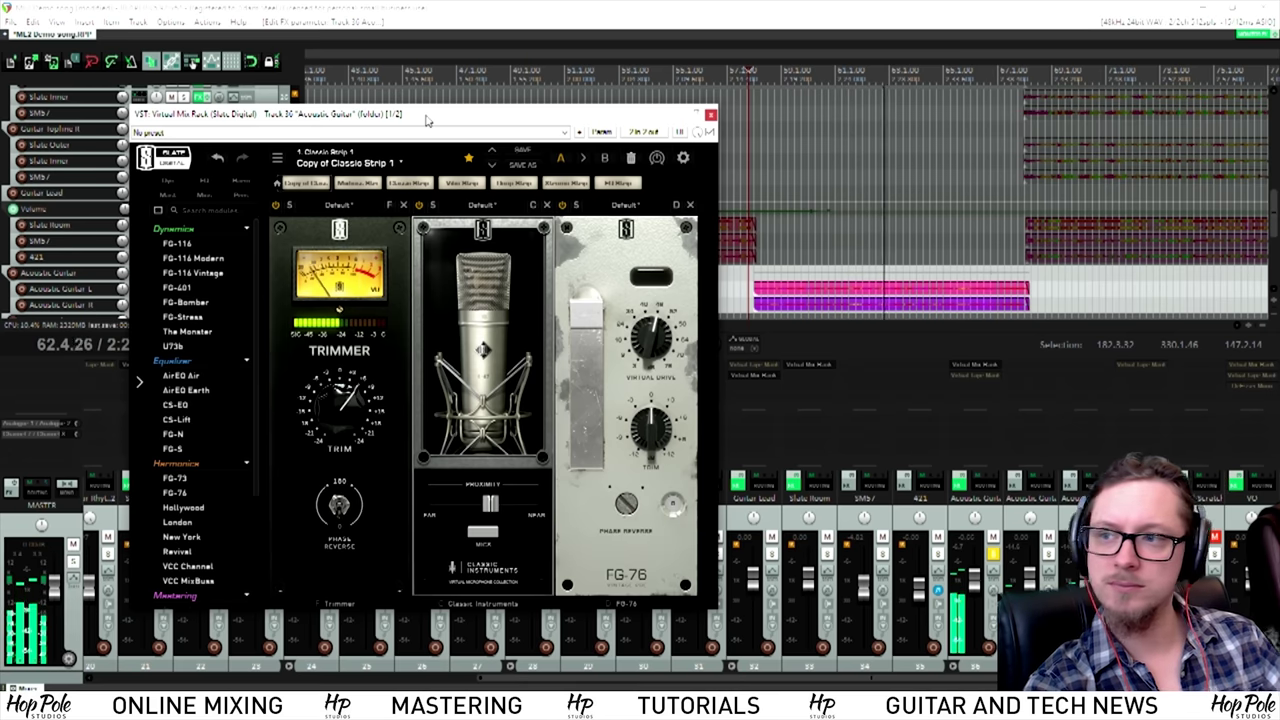
# Step: Stop playback and change the microphone model in the Classic Instruments module to S-47F
pyautogui.press('space')
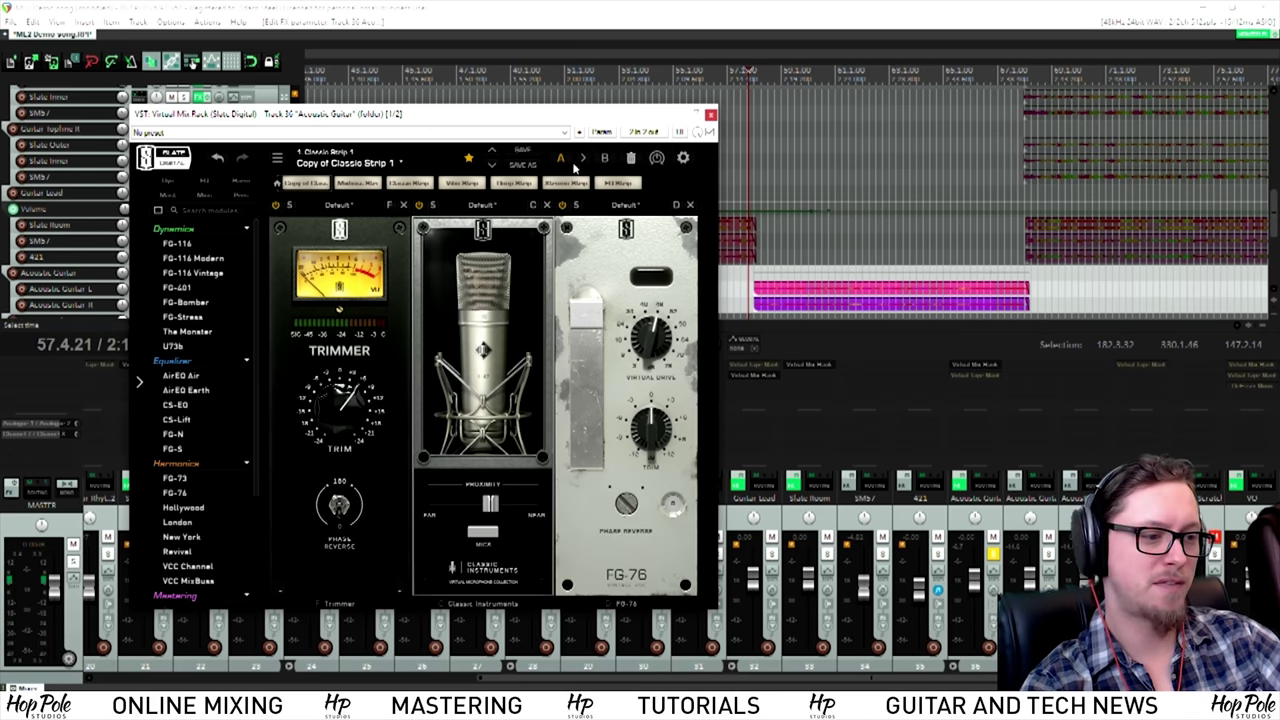
pyautogui.click(484, 532)
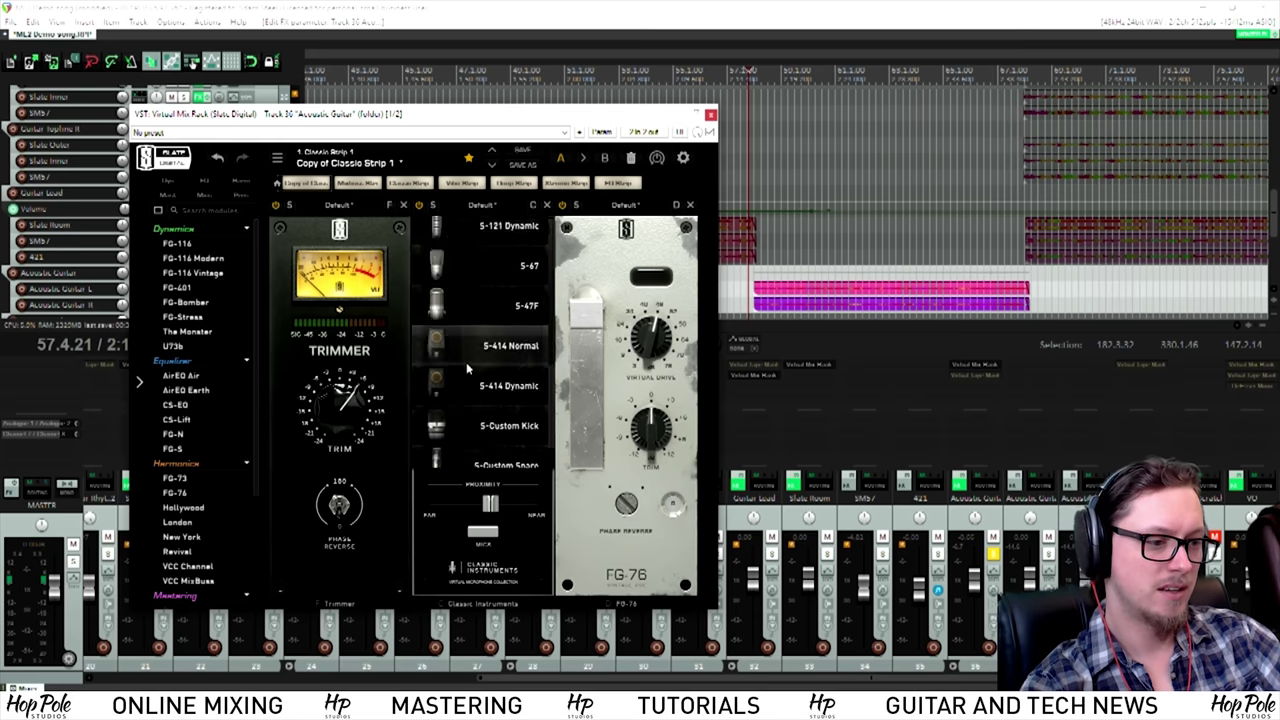
pyautogui.click(491, 308)
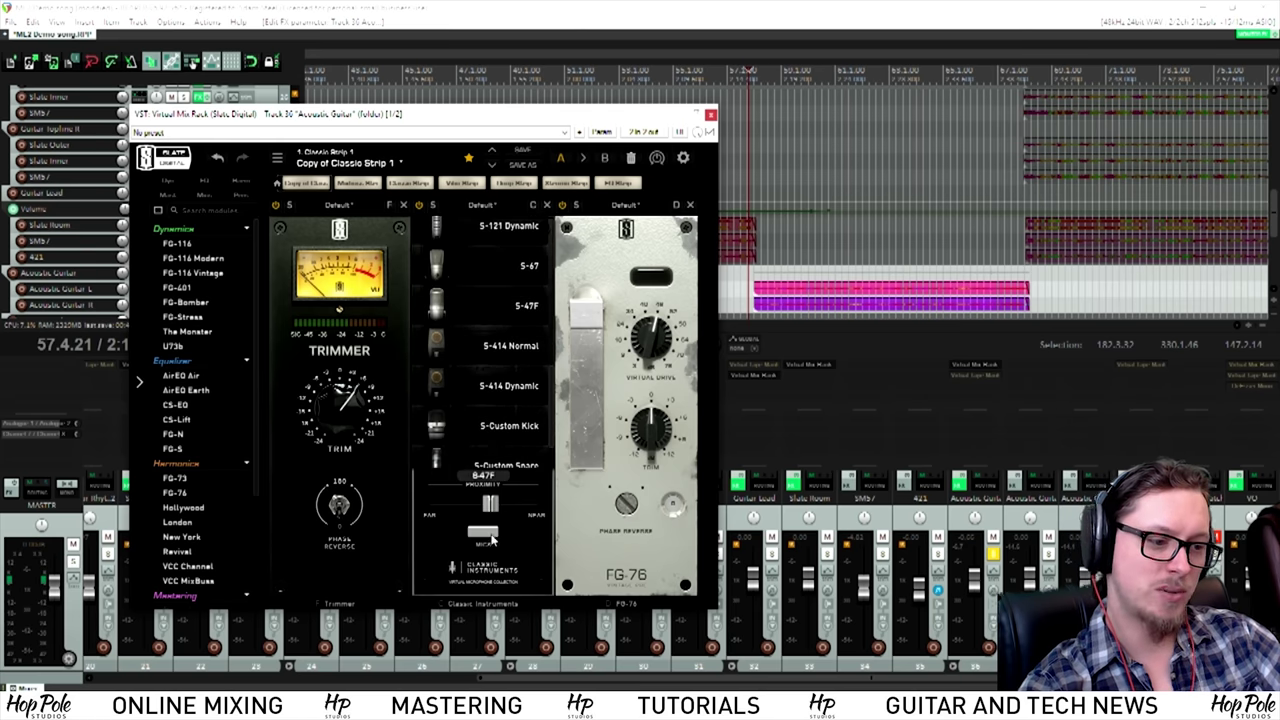
pyautogui.click(490, 537)
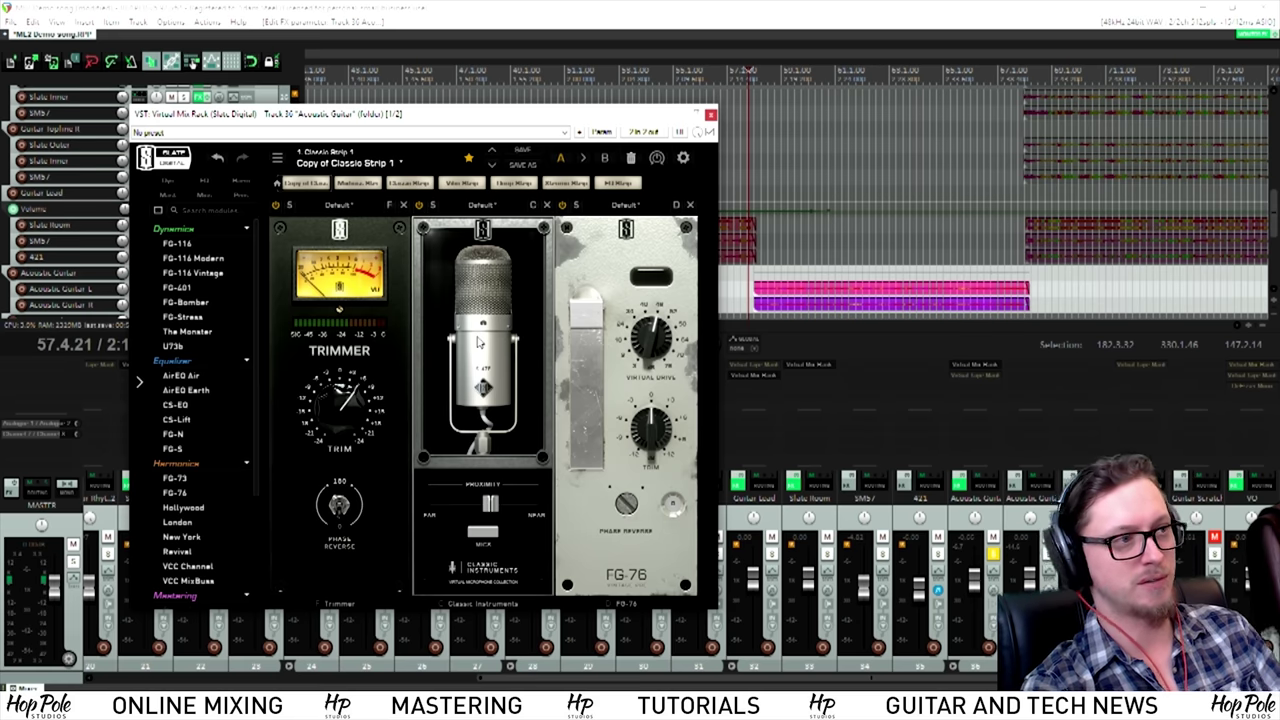
# Step: Audition the acoustic guitars through the S-47F microphone, unsolo the Acoustic Guitar folder track, and play them in the full mix
pyautogui.press('space')
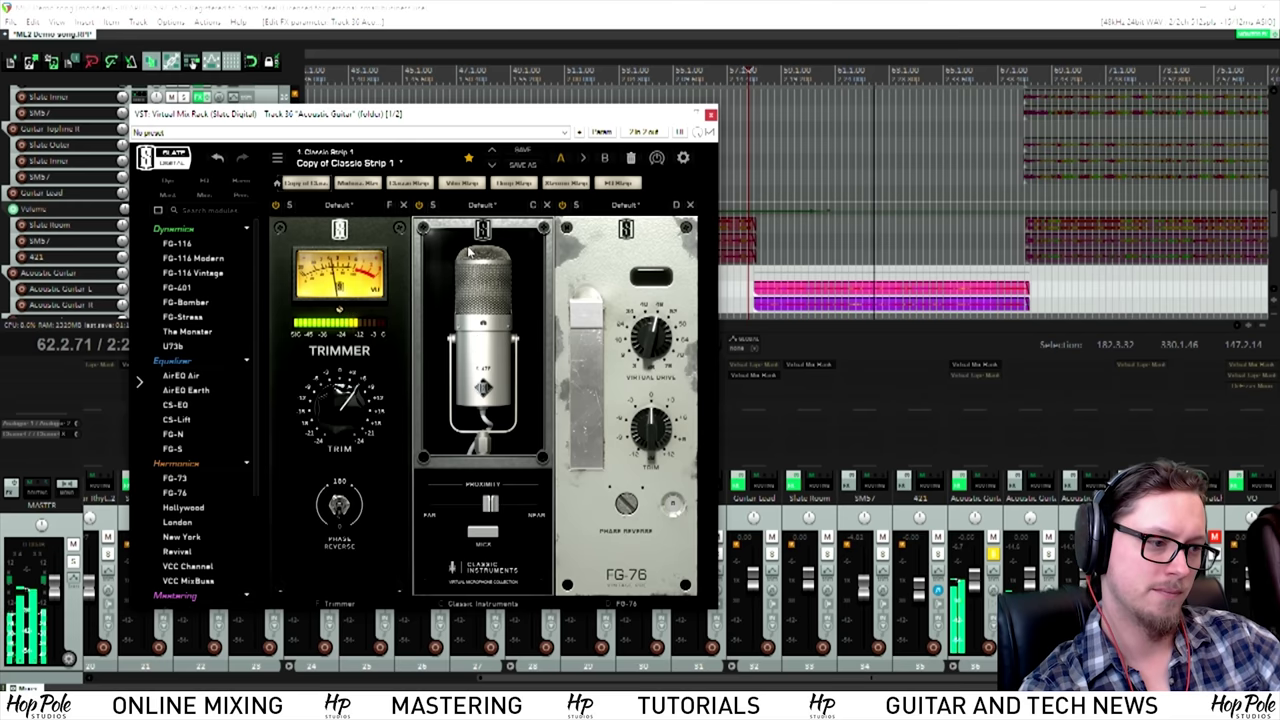
pyautogui.click(993, 555)
pyautogui.press('space')
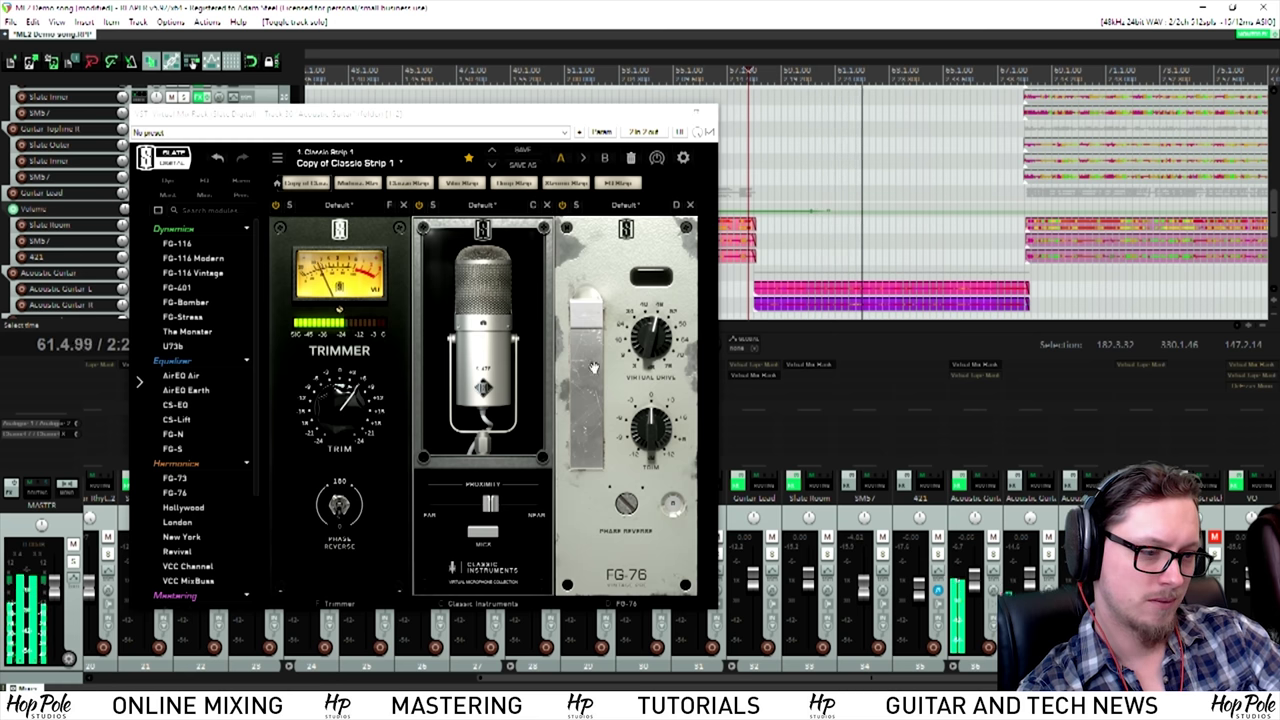
# Step: Change the microphone model in the Classic Instruments module to S-451 and audition the acoustic guitars in the full mix
pyautogui.click(490, 535)
pyautogui.scroll(5, 495, 323)
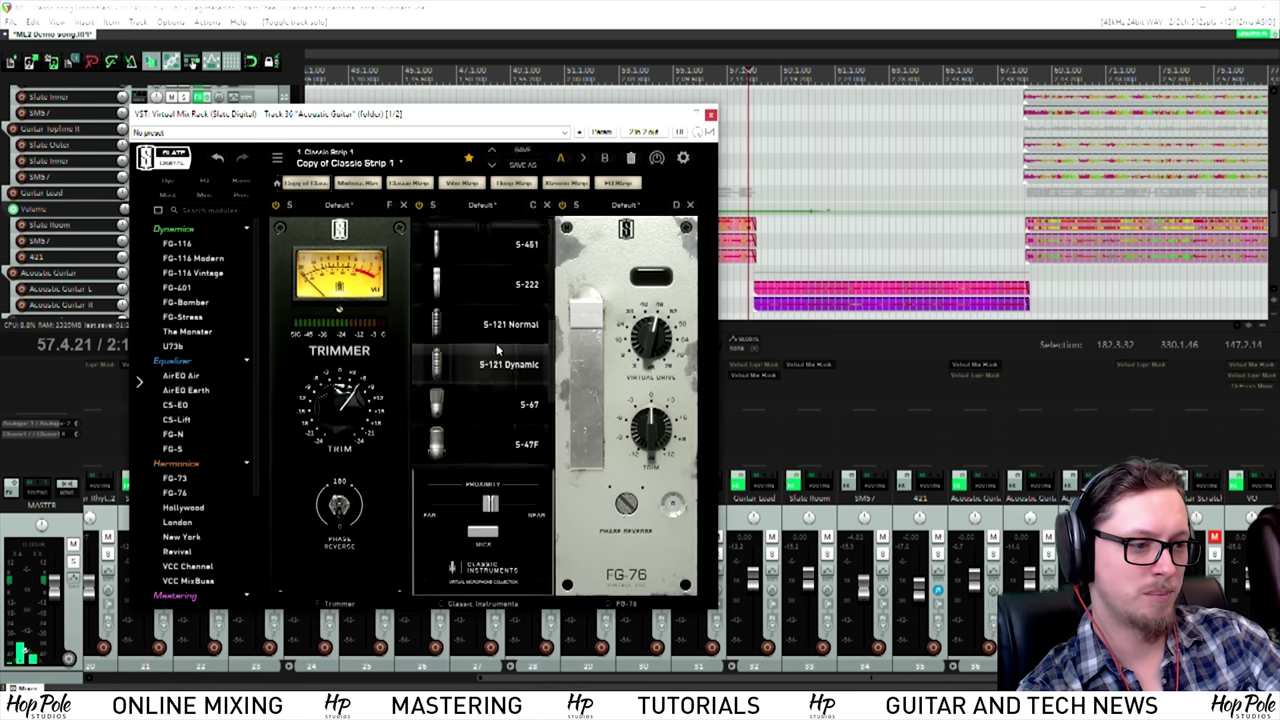
pyautogui.click(482, 537)
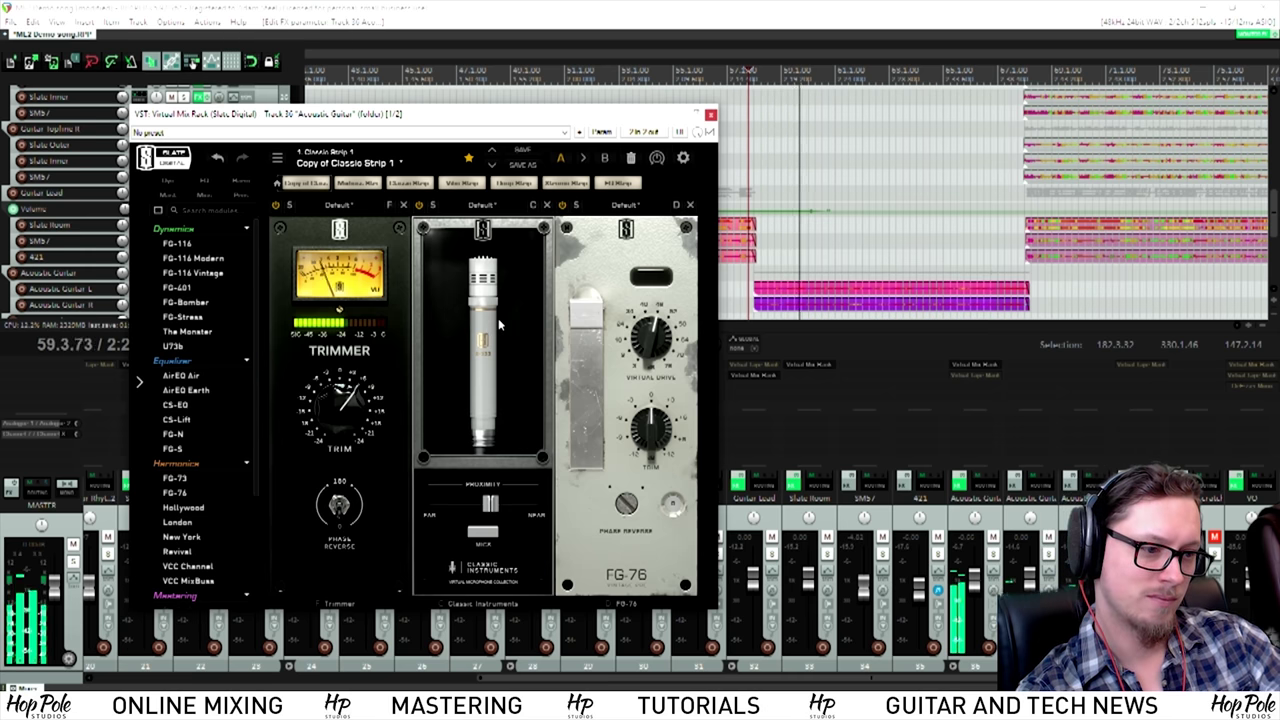
pyautogui.press('space')
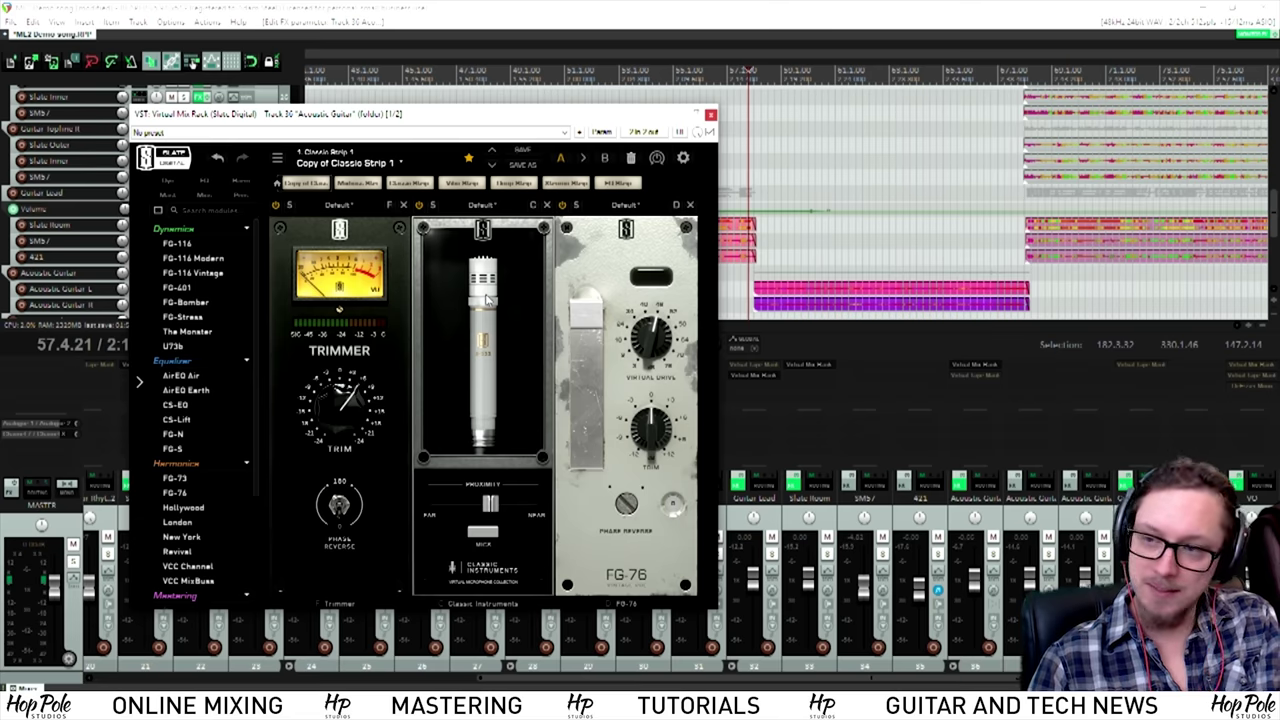
# Step: Close the acoustic guitar's Virtual Mix Rack and solo the Guitar Rhythm 1 and Guitar Rhythm 2 folder tracks
pyautogui.click(710, 114)
pyautogui.scroll(-3, 612, 236)
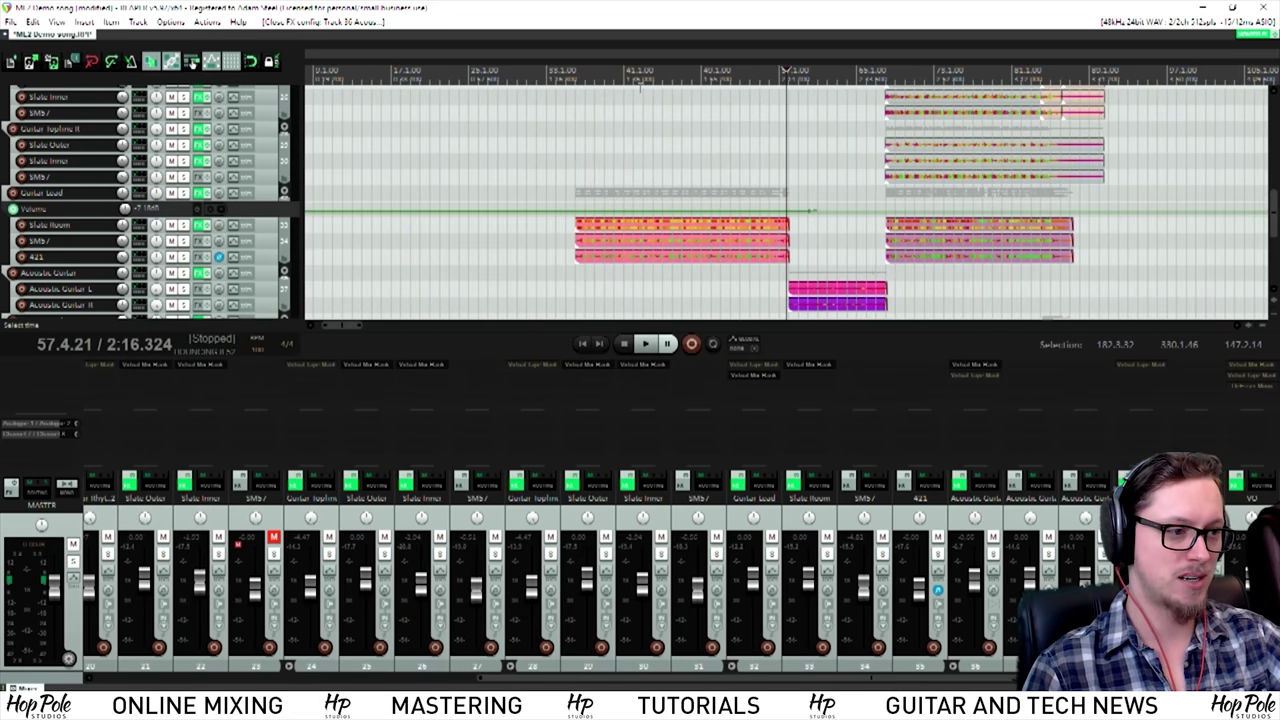
pyautogui.click(638, 68)
pyautogui.moveTo(1275, 240); pyautogui.dragTo(1271, 163)
pyautogui.scroll(-3, 180, 170)
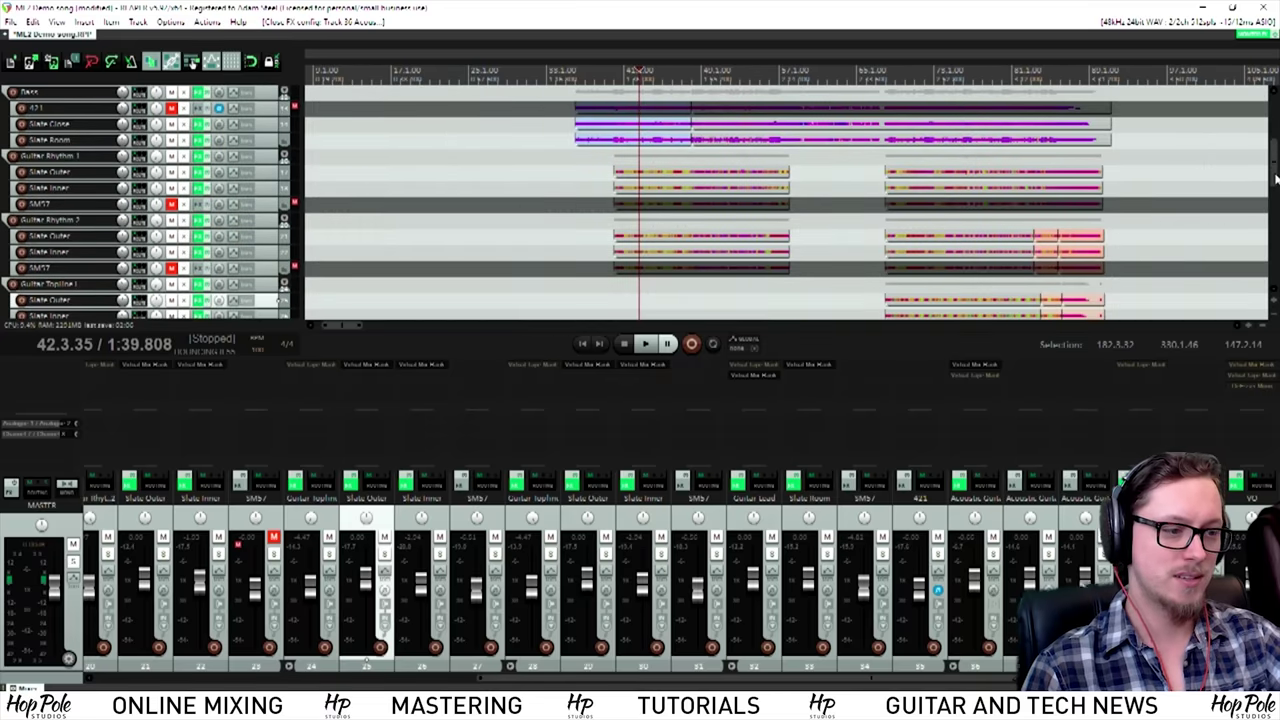
pyautogui.click(173, 156)
pyautogui.click(173, 220)
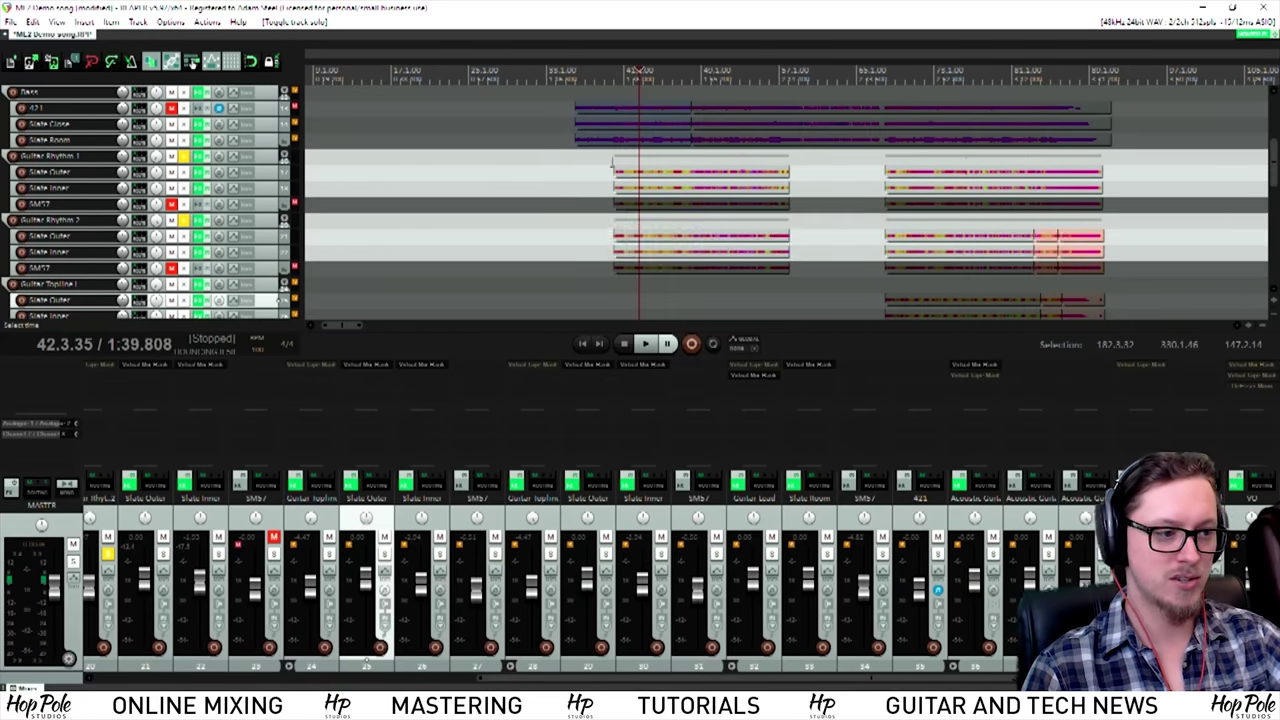
# Step: Place the edit cursor at the start of the first rhythm guitar clips and play the soloed tracks from there
pyautogui.scroll(3, 703, 127)
pyautogui.click(689, 75)
pyautogui.click(685, 75)
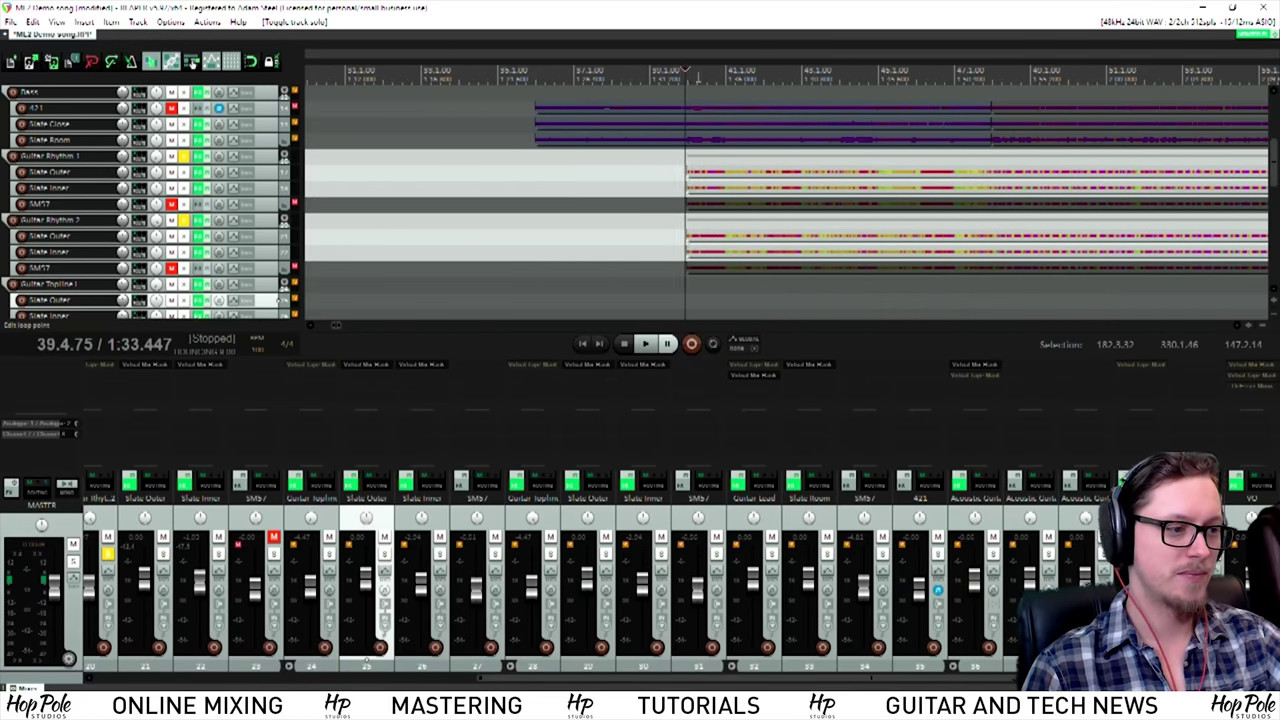
pyautogui.scroll(3, 686, 75)
pyautogui.scroll(-5, 620, 280)
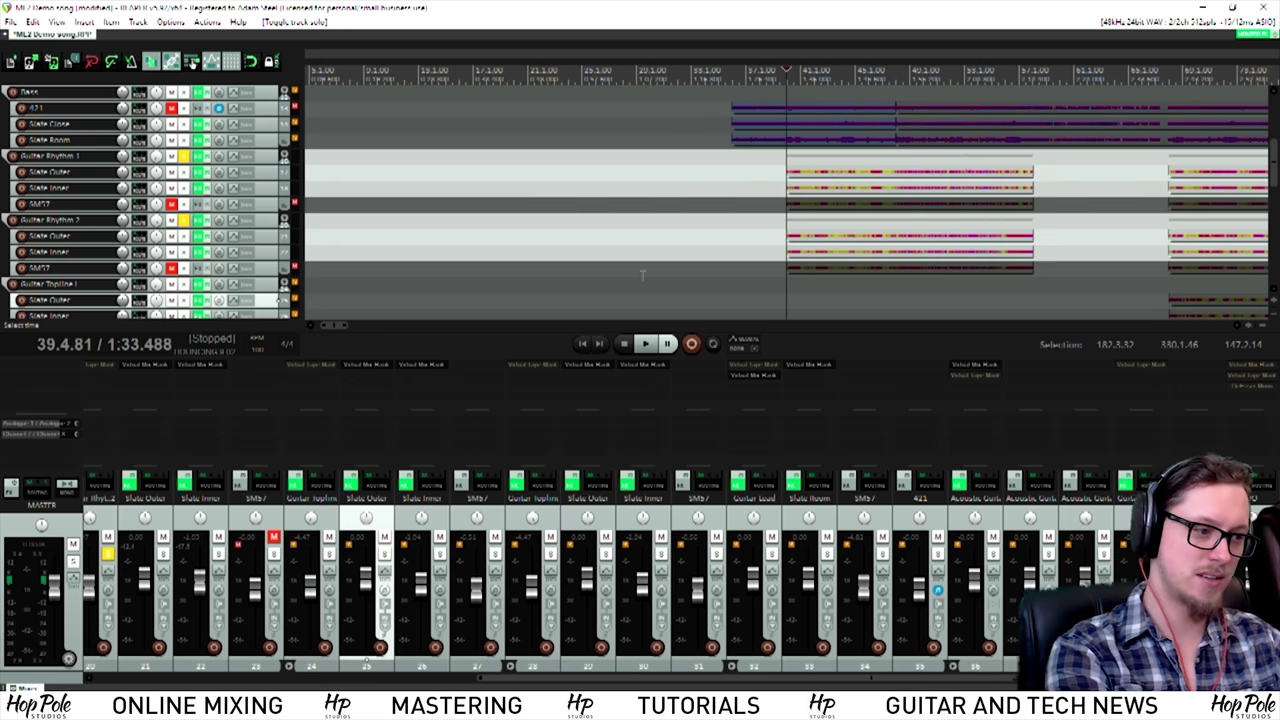
pyautogui.press('space')
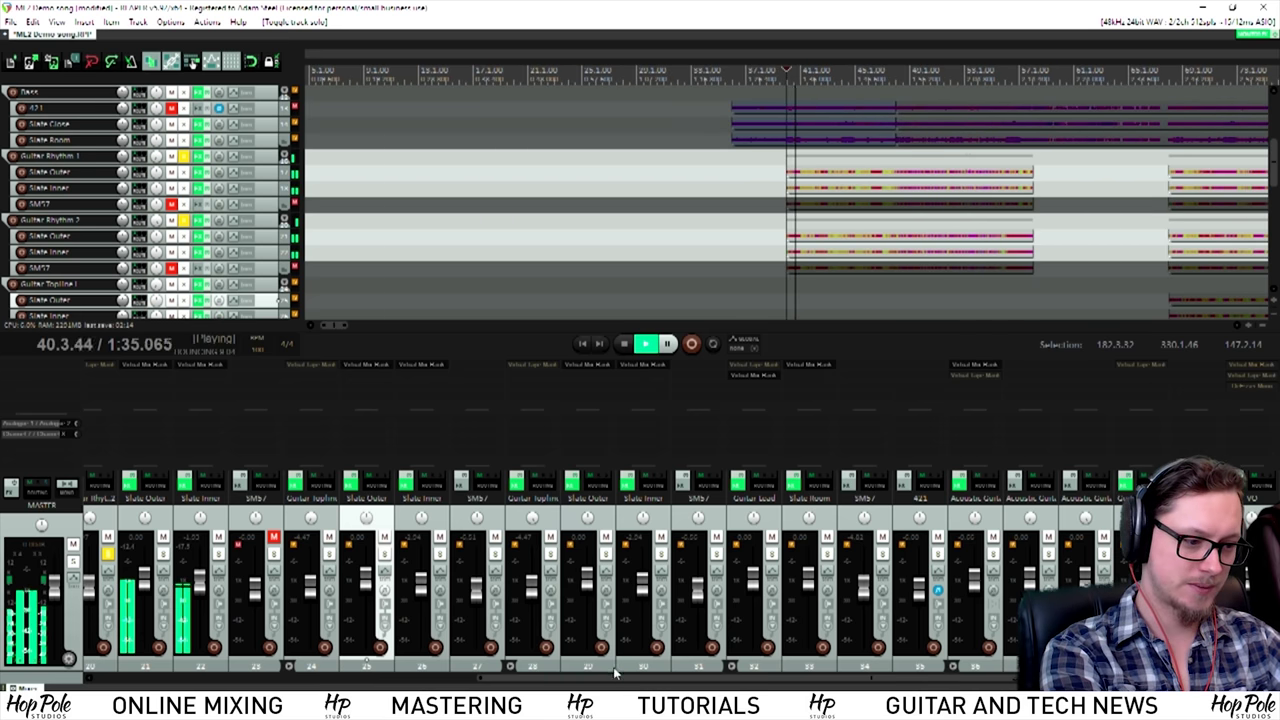
# Step: Show the Virtual Mix Rack on the Slate Outer track of Guitar Rhythm 1 while the rhythm guitars play
pyautogui.moveTo(597, 680); pyautogui.dragTo(308, 683)
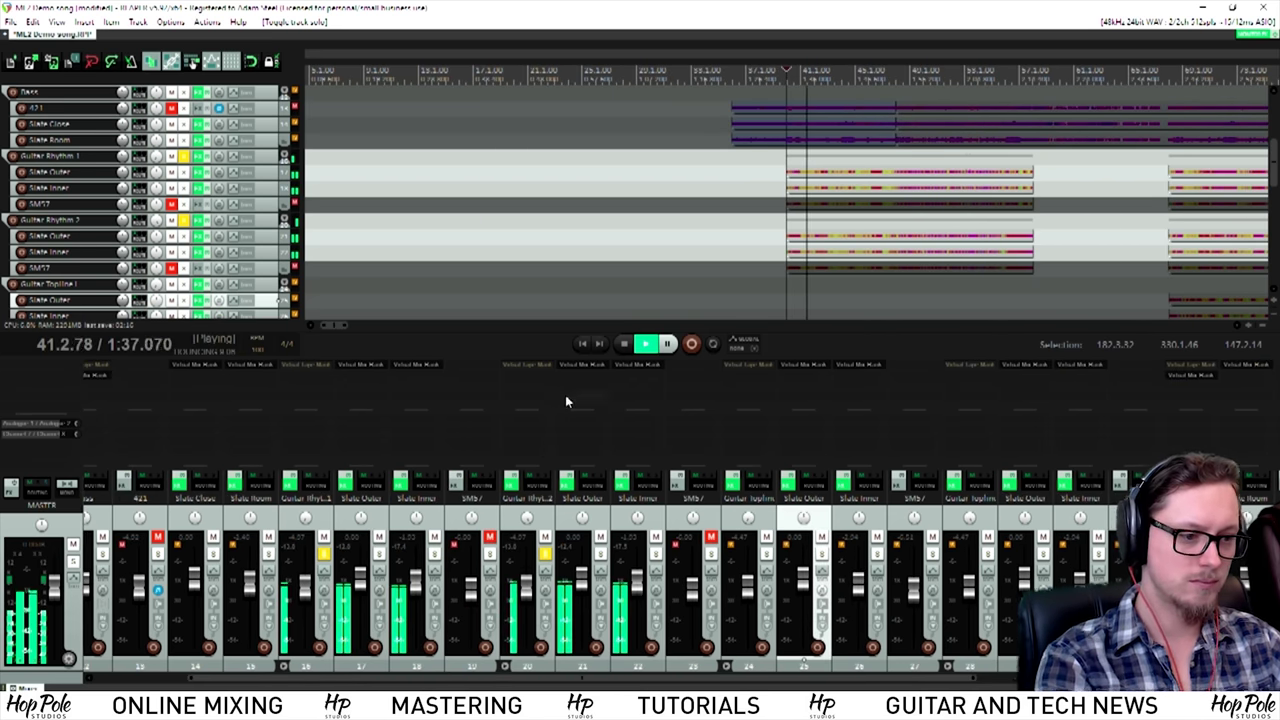
pyautogui.click(361, 366)
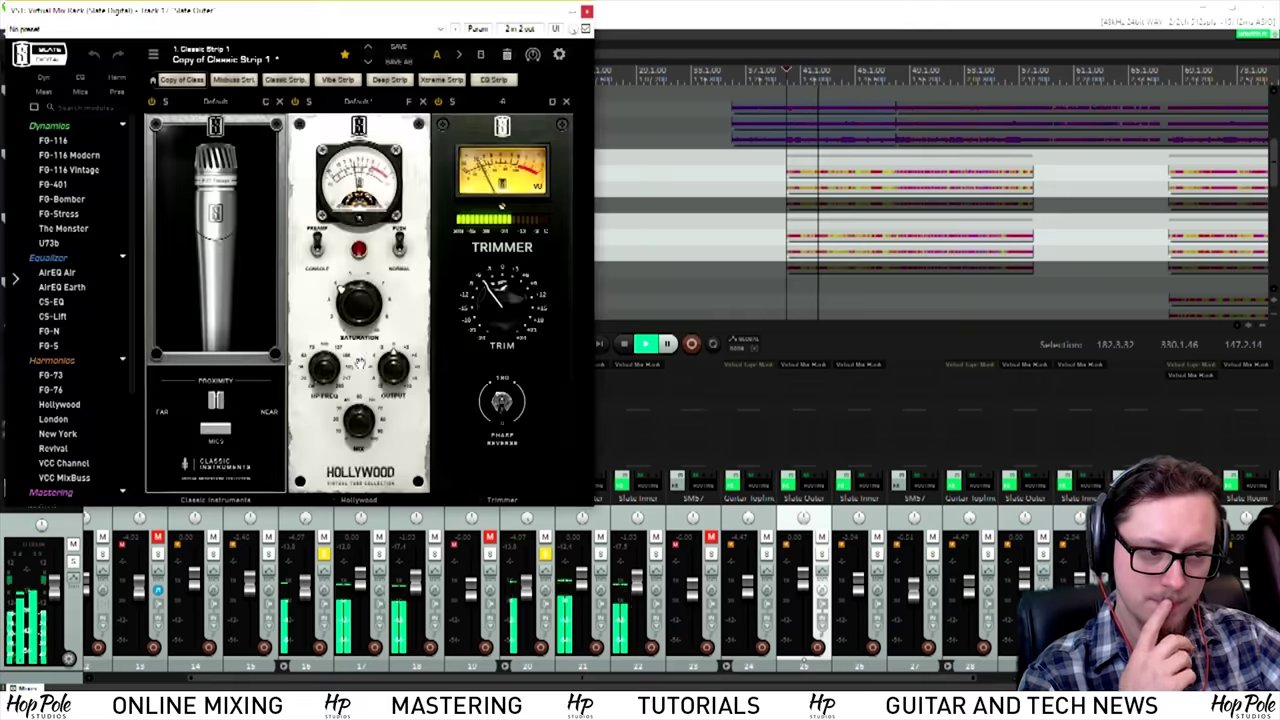
pyautogui.moveTo(520, 34); pyautogui.dragTo(582, 452)
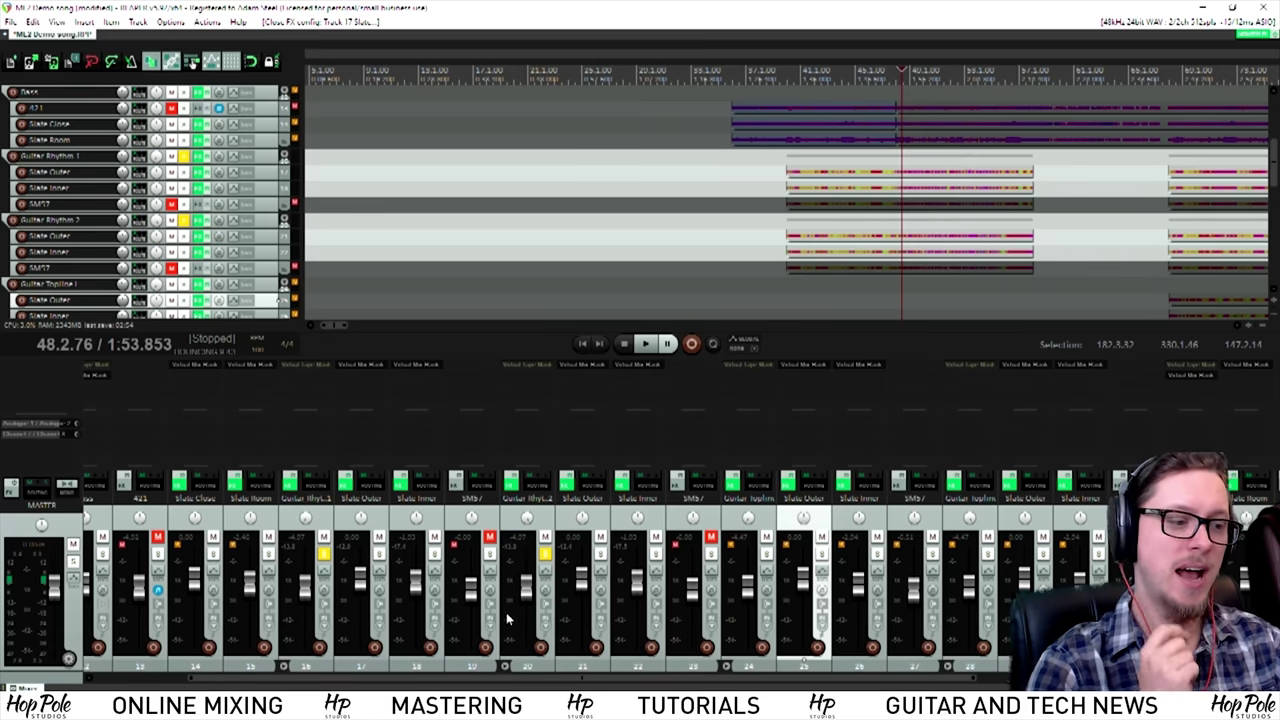
# Step: Unsolo the Guitar Rhythm 2 folder track and close the Virtual Mix Rack of the Slate Outer track
pyautogui.click(546, 555)
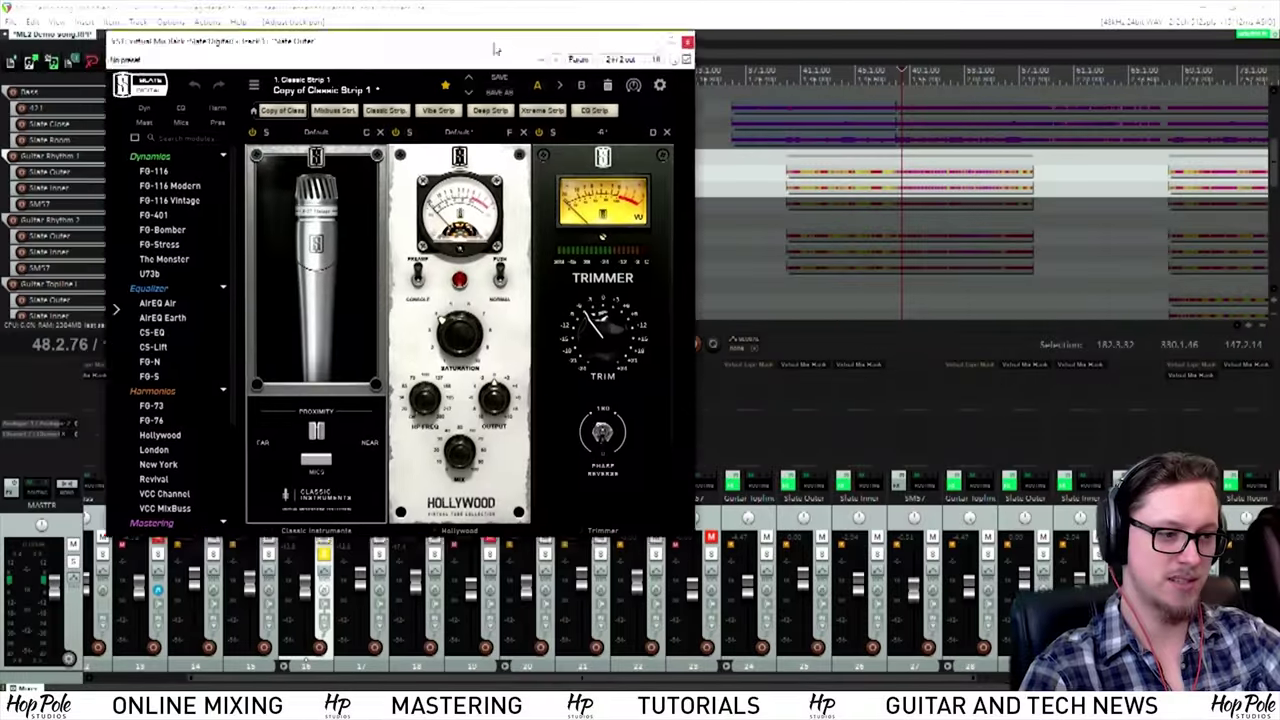
pyautogui.moveTo(495, 48); pyautogui.dragTo(395, 68)
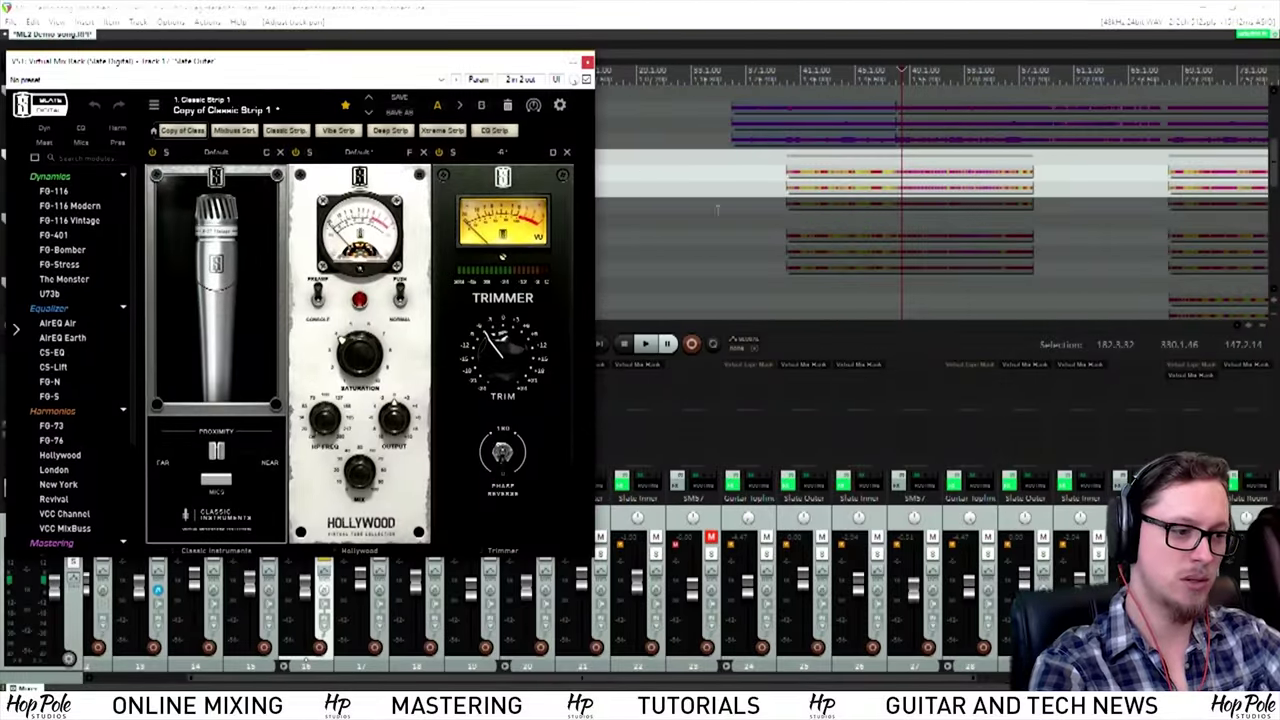
pyautogui.click(587, 63)
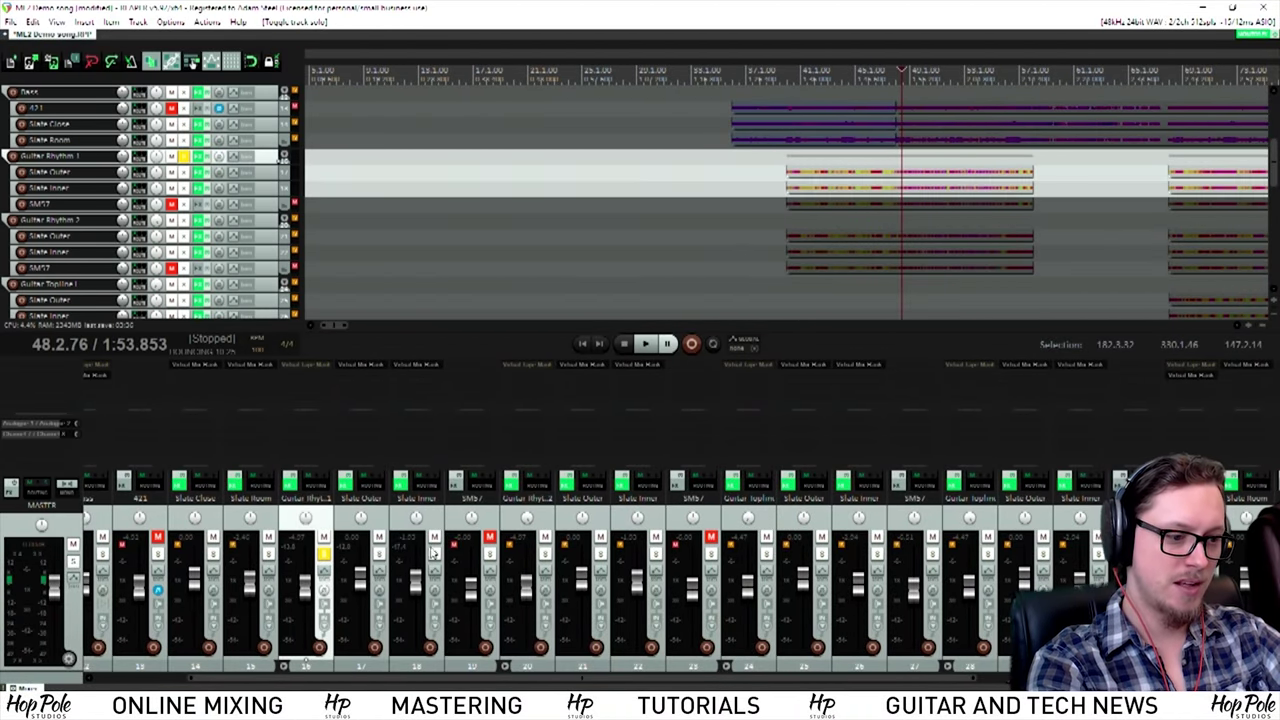
# Step: Solo the muted SM57 track within Guitar Rhythm 1 and audition it on its own
pyautogui.click(492, 558)
pyautogui.scroll(3, 840, 155)
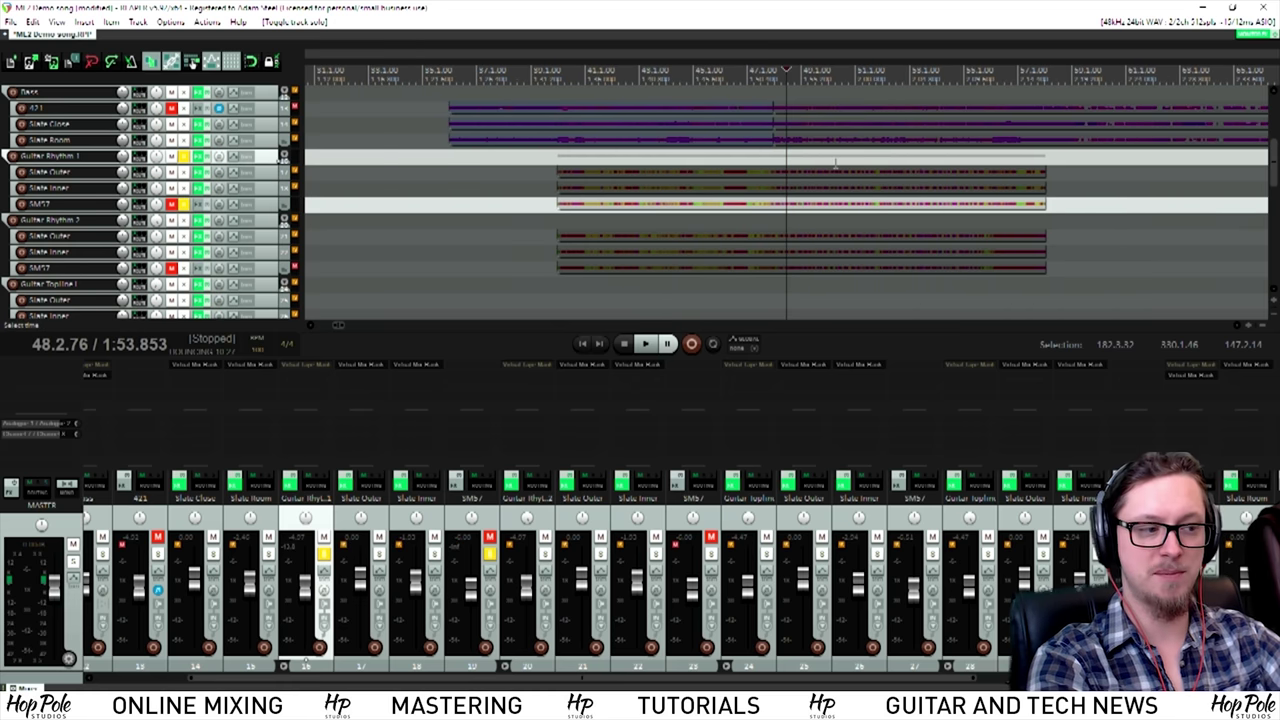
pyautogui.press('space')
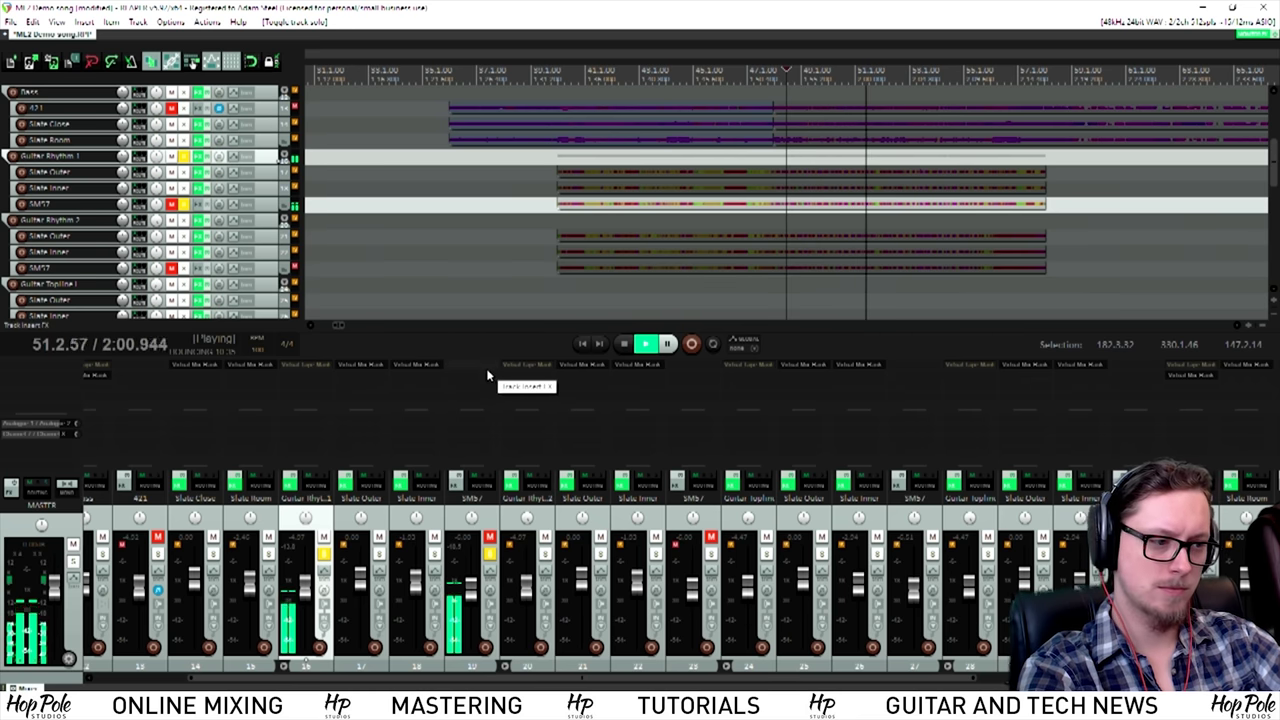
pyautogui.moveTo(470, 589)
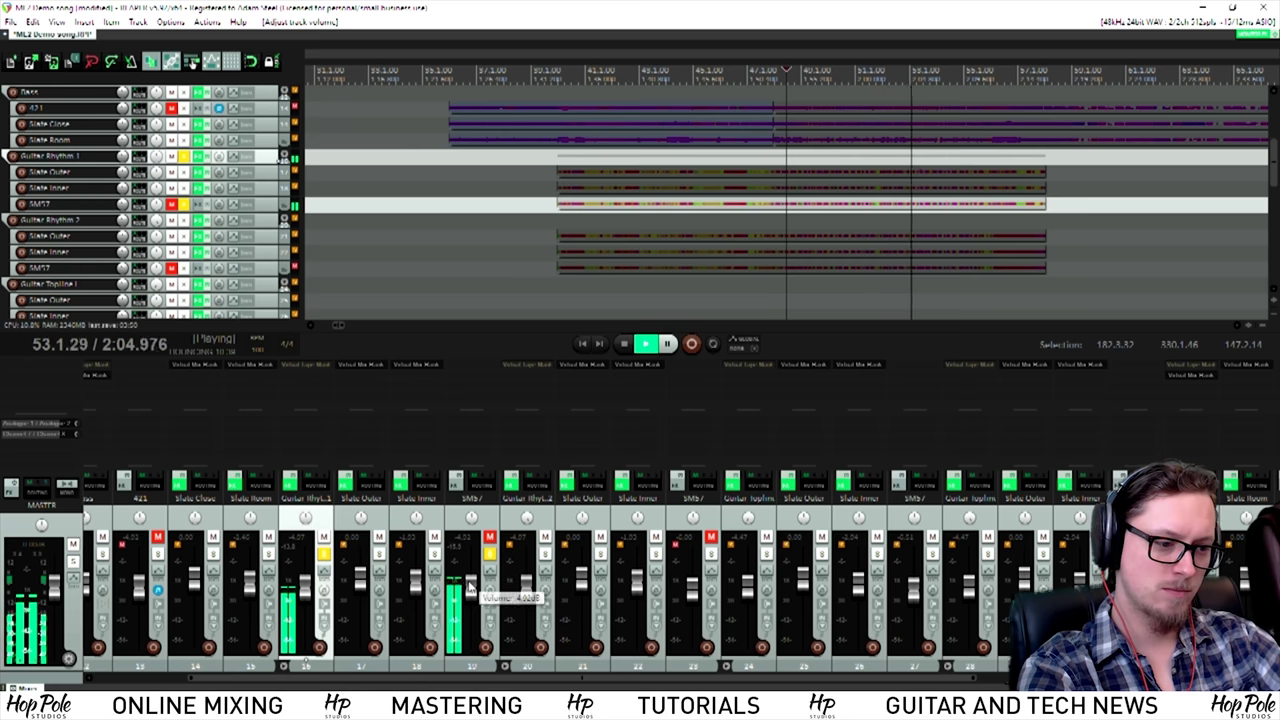
pyautogui.press('space')
# Step: Switch the solo in Guitar Rhythm 1 from SM57 to Slate Outer and open the Slate Outer track's Virtual Mix Rack
pyautogui.click(440, 565)
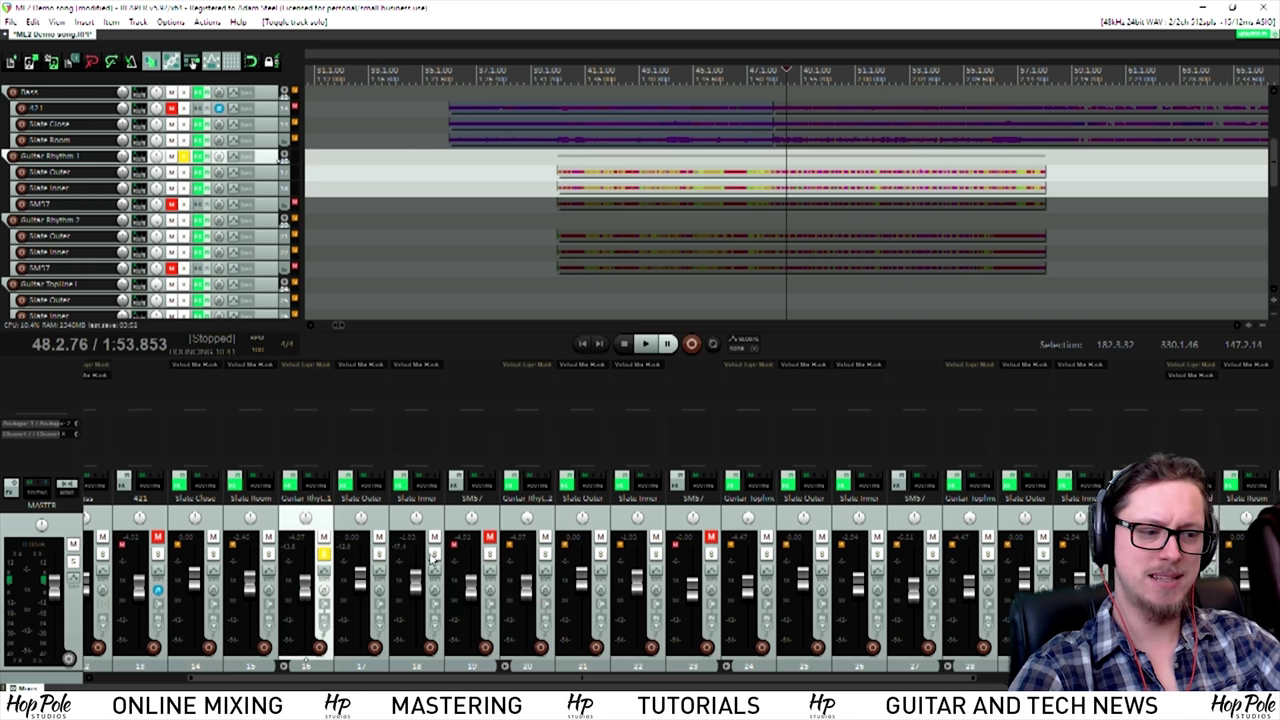
pyautogui.click(379, 557)
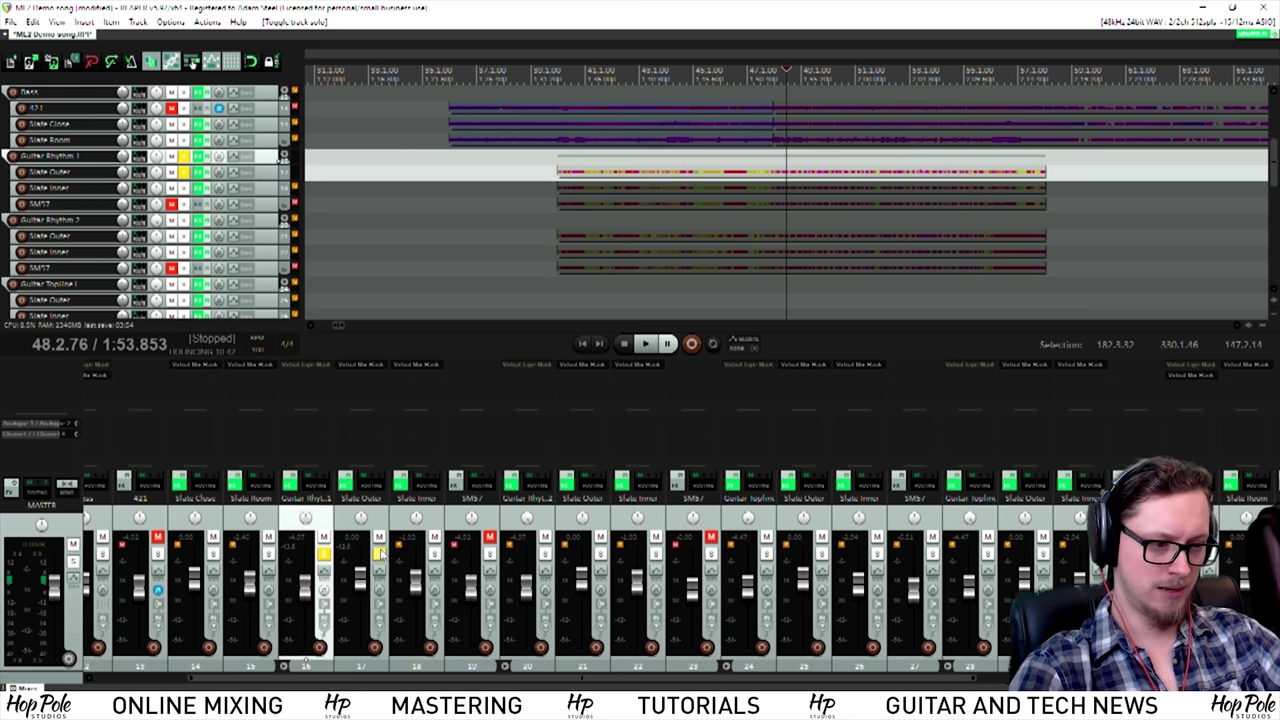
pyautogui.click(355, 366)
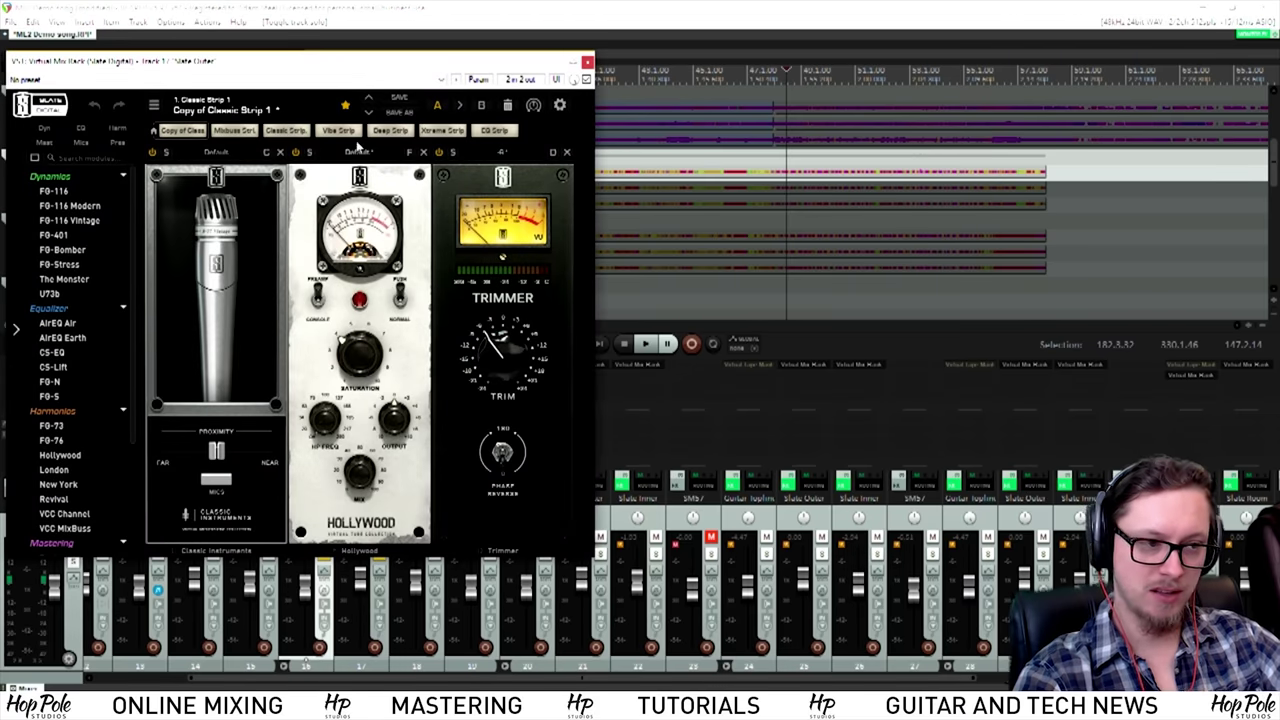
pyautogui.moveTo(352, 78); pyautogui.dragTo(505, 117)
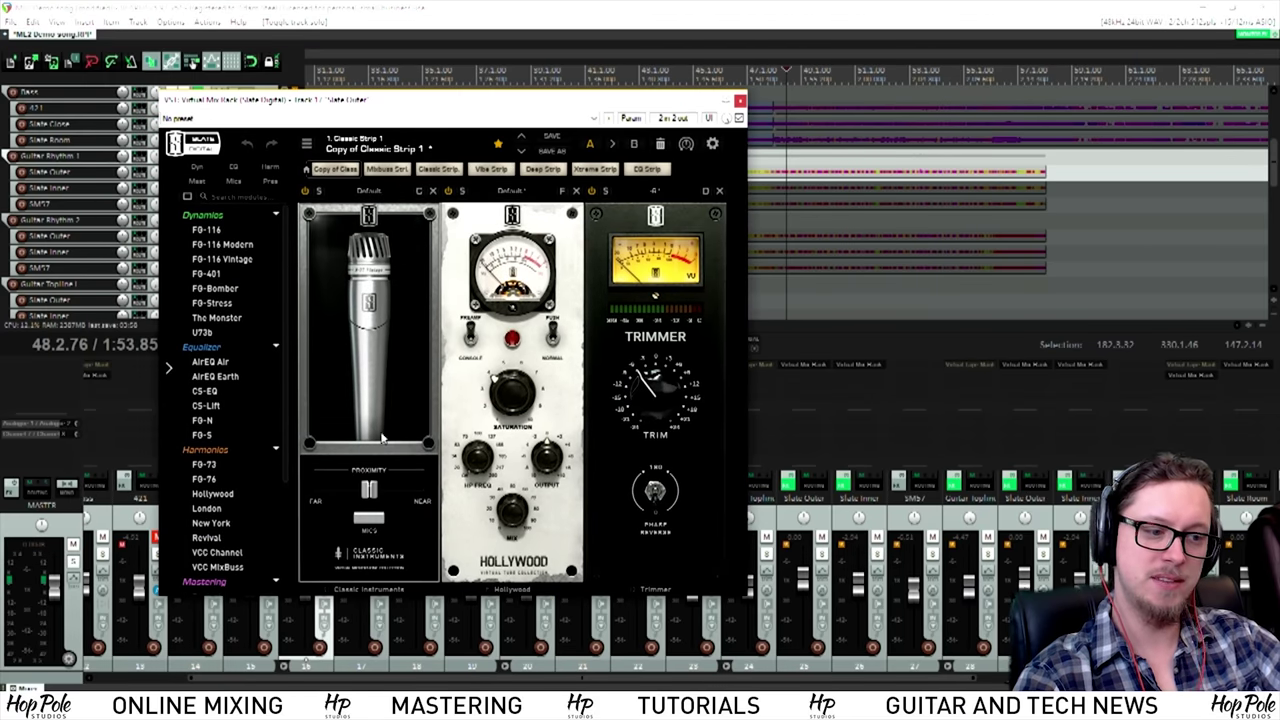
pyautogui.moveTo(430, 112); pyautogui.dragTo(568, 121)
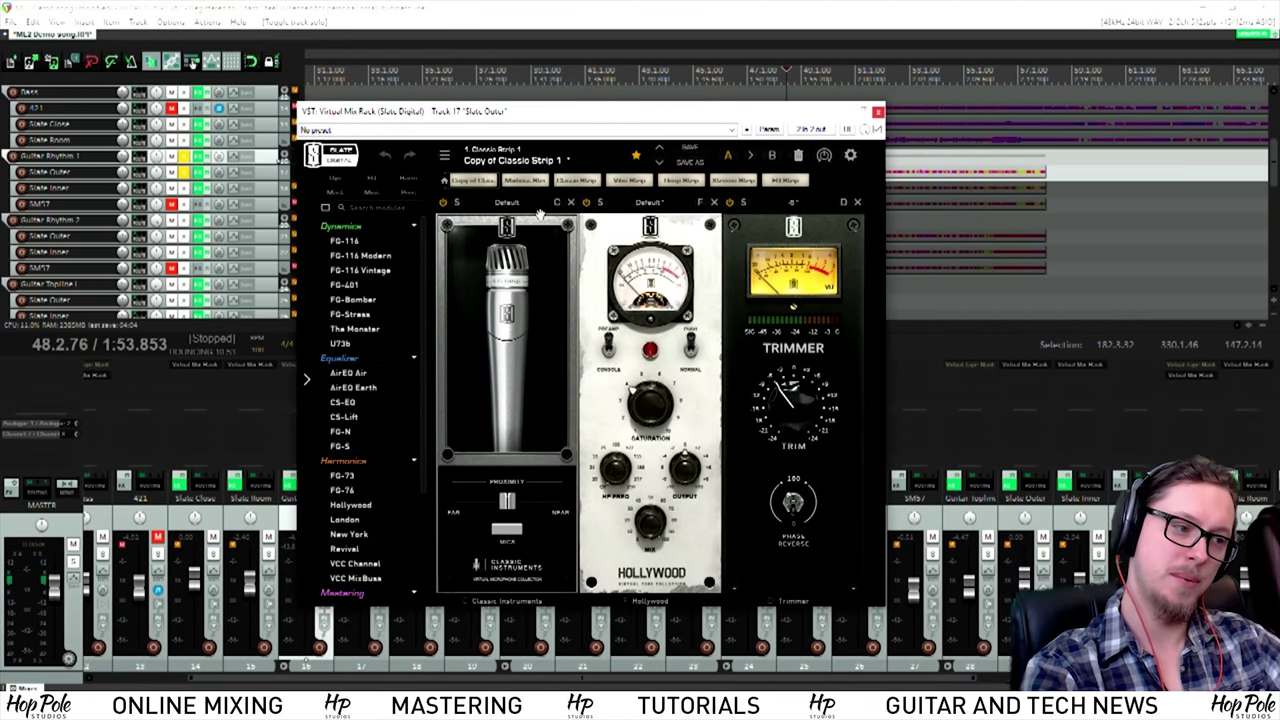
# Step: Audition the soloed Slate Outer track through its Virtual Mix Rack chain, and stop playback
pyautogui.press('space')
pyautogui.moveTo(587, 123); pyautogui.dragTo(470, 121)
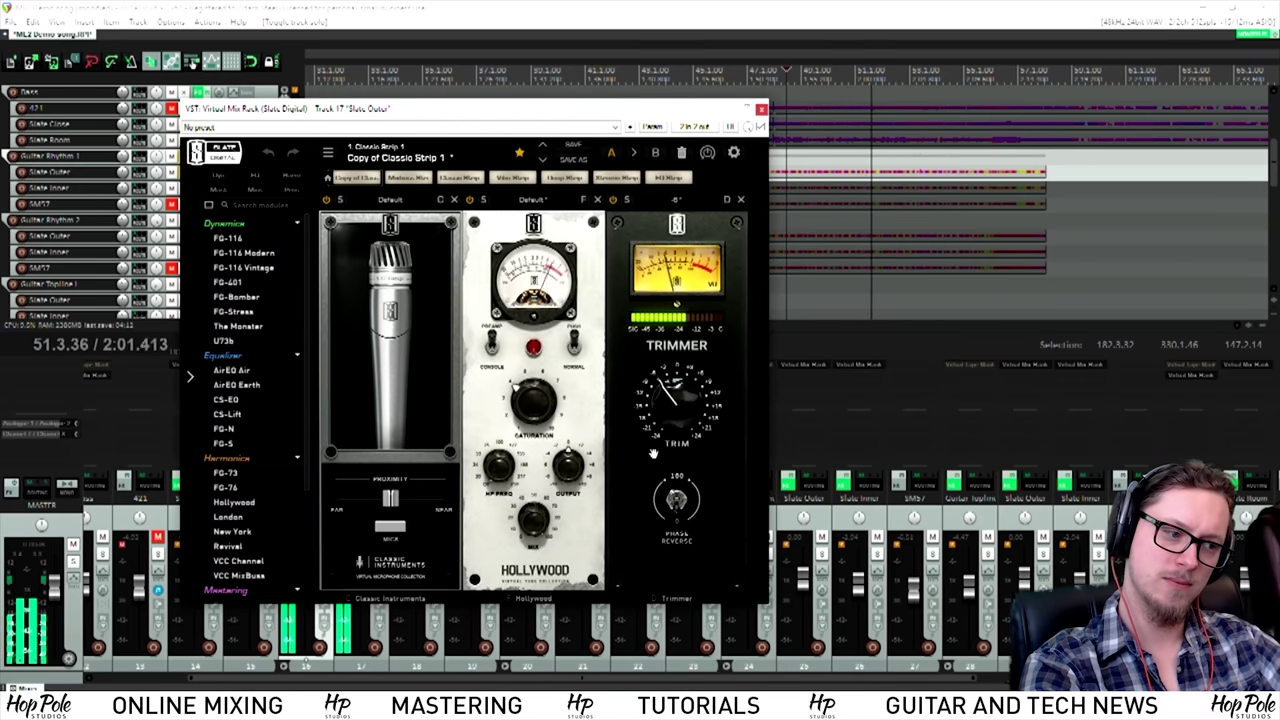
pyautogui.press('space')
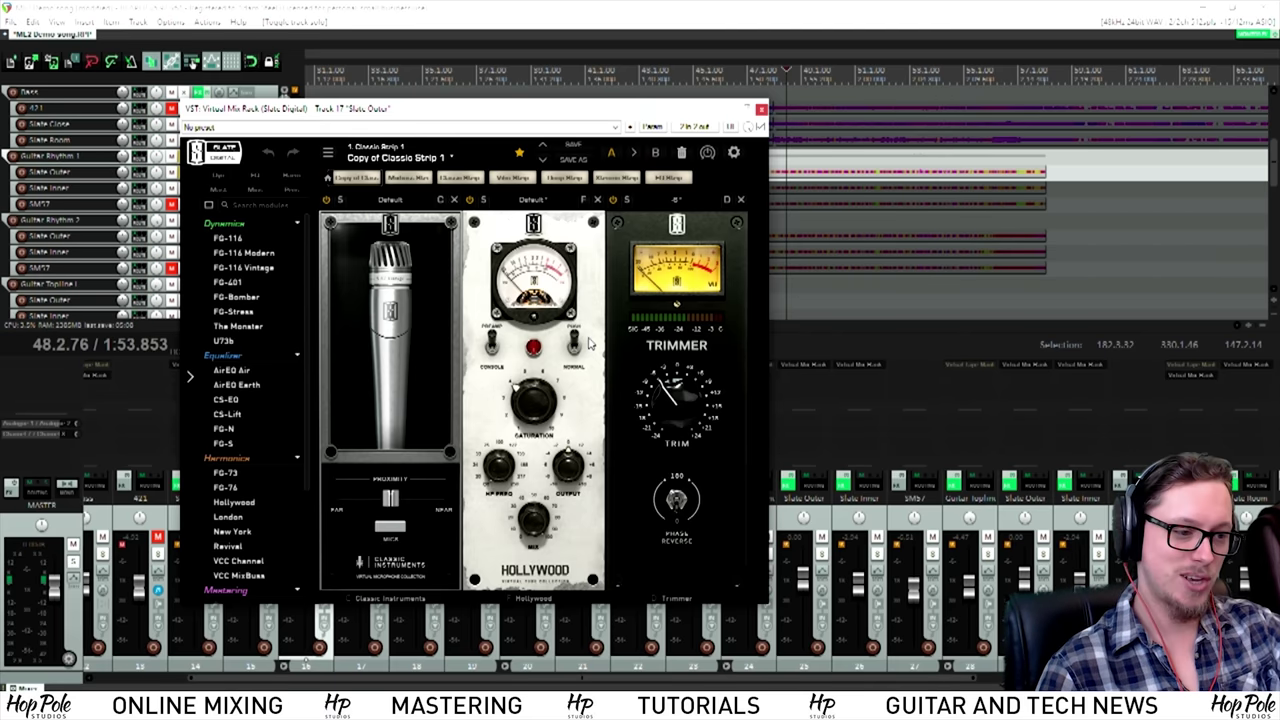
# Step: Audition the S-57 Modern microphone model on the Slate Outer track during playback, stop playback, and close its Virtual Mix Rack
pyautogui.moveTo(489, 116); pyautogui.dragTo(578, 140)
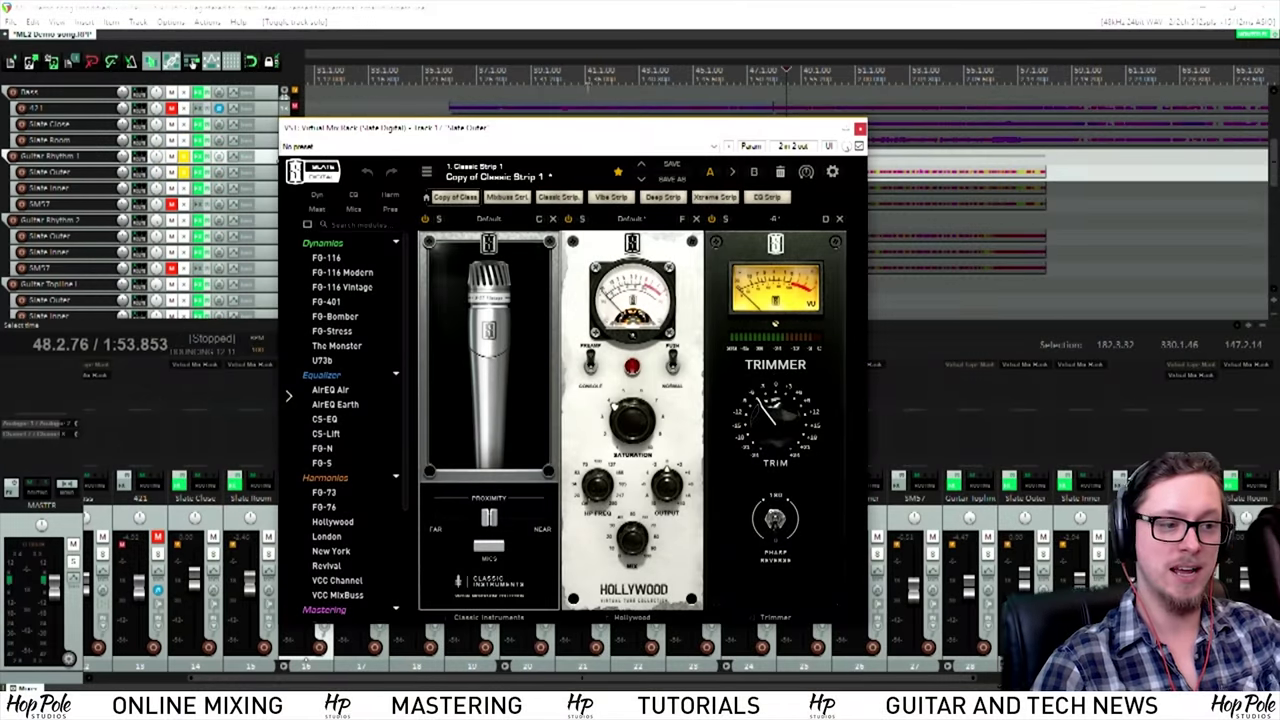
pyautogui.moveTo(500, 130); pyautogui.dragTo(349, 128)
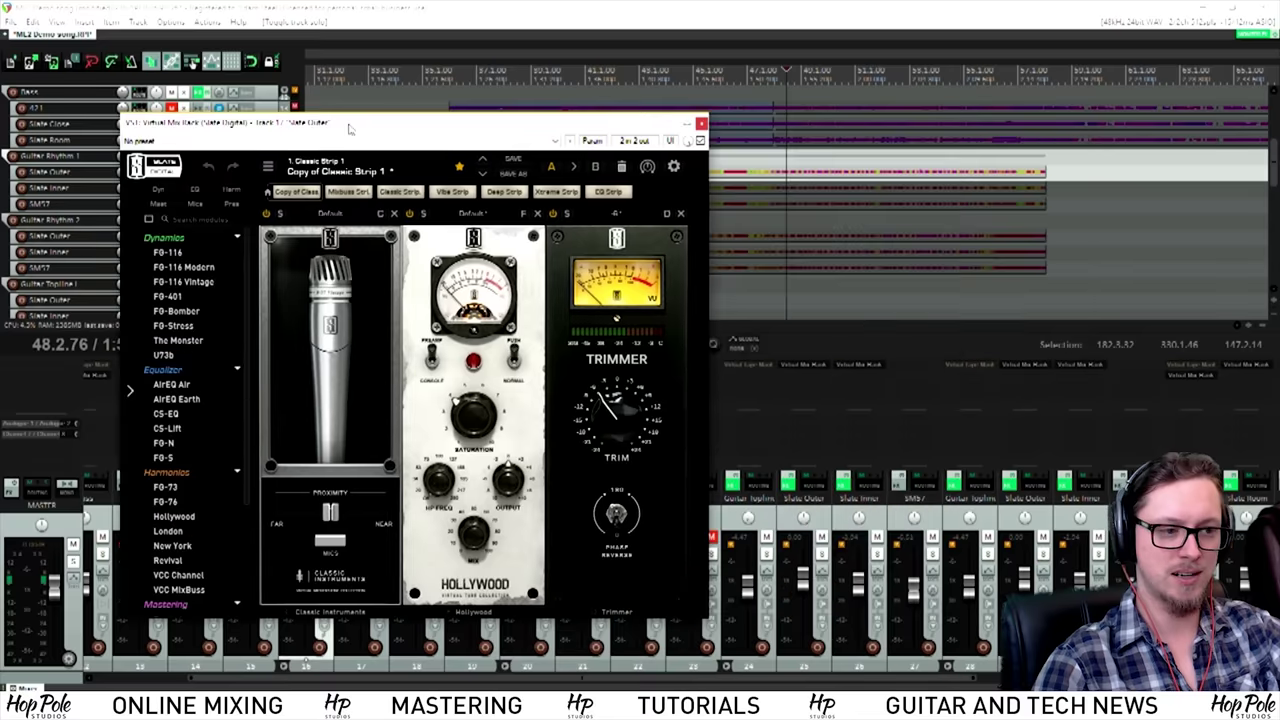
pyautogui.click(330, 543)
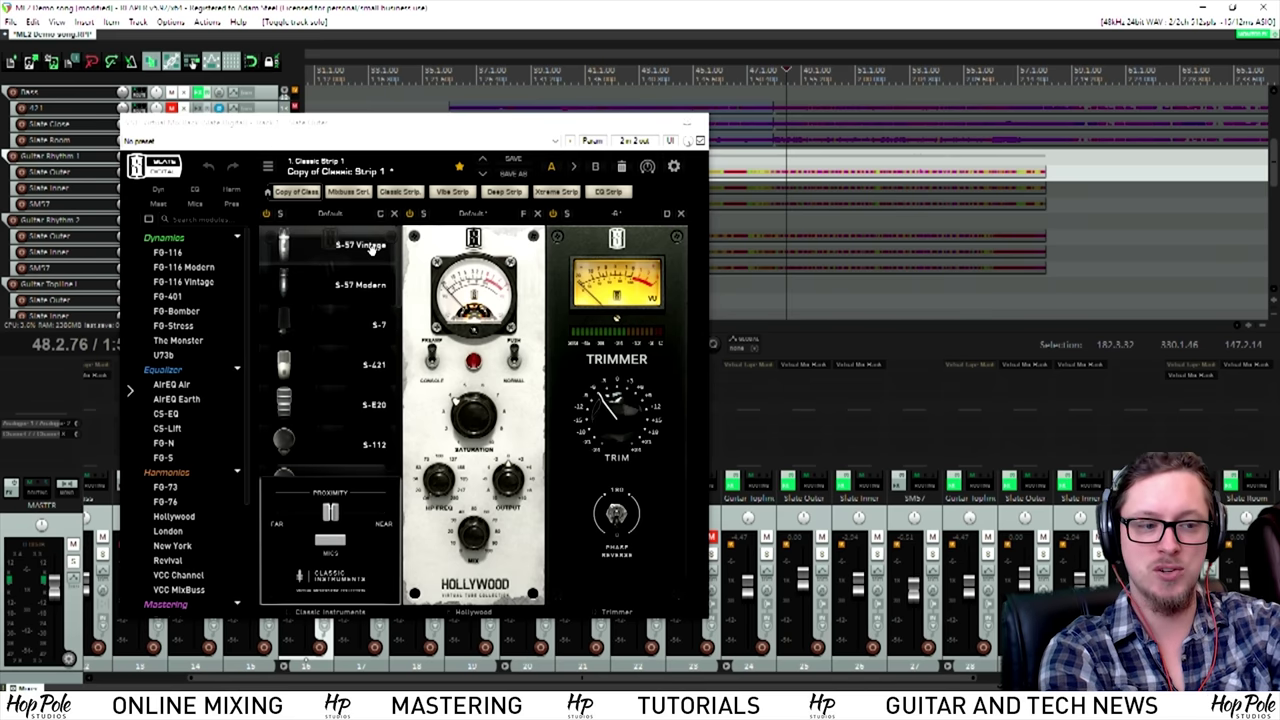
pyautogui.press('space')
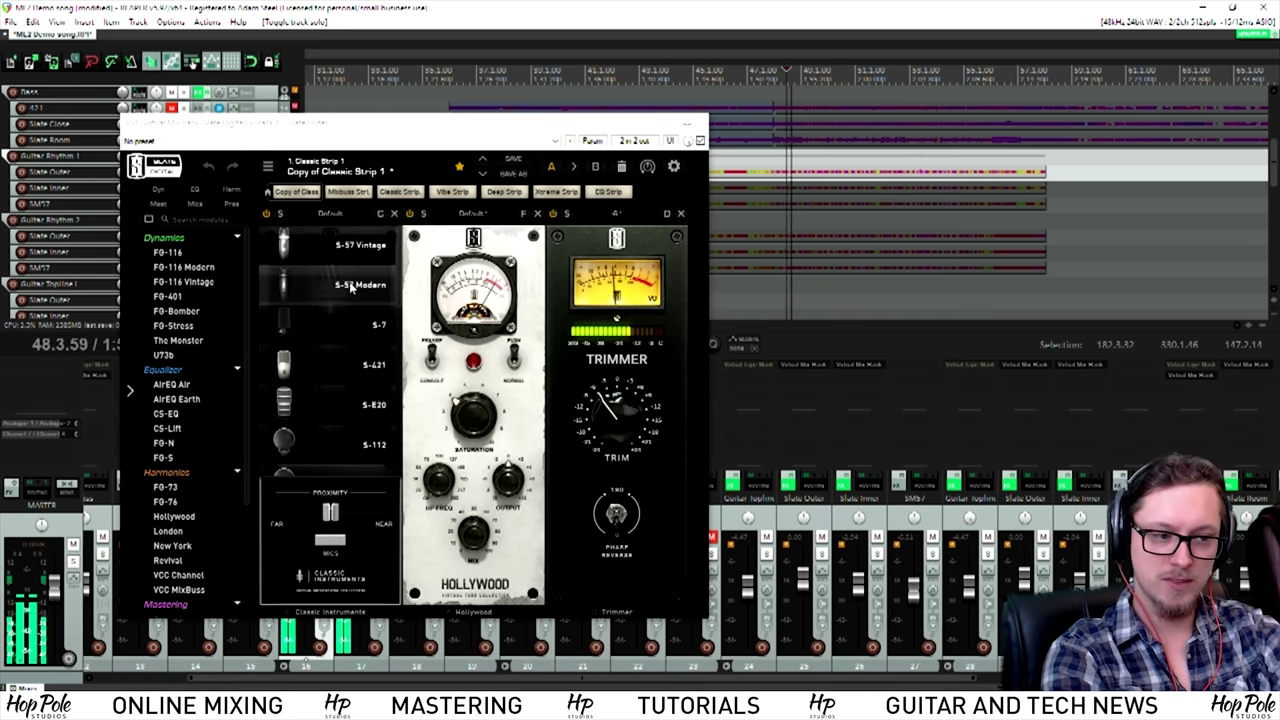
pyautogui.click(342, 288)
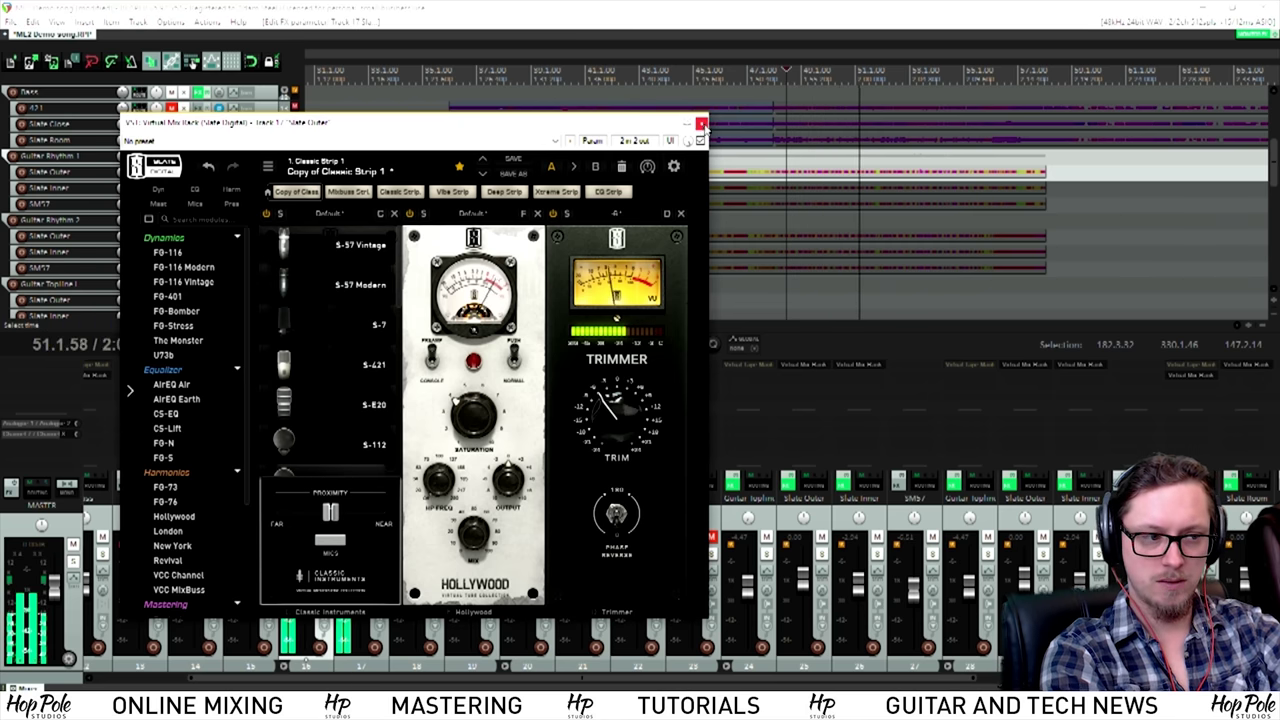
pyautogui.click(701, 123)
pyautogui.press('space')
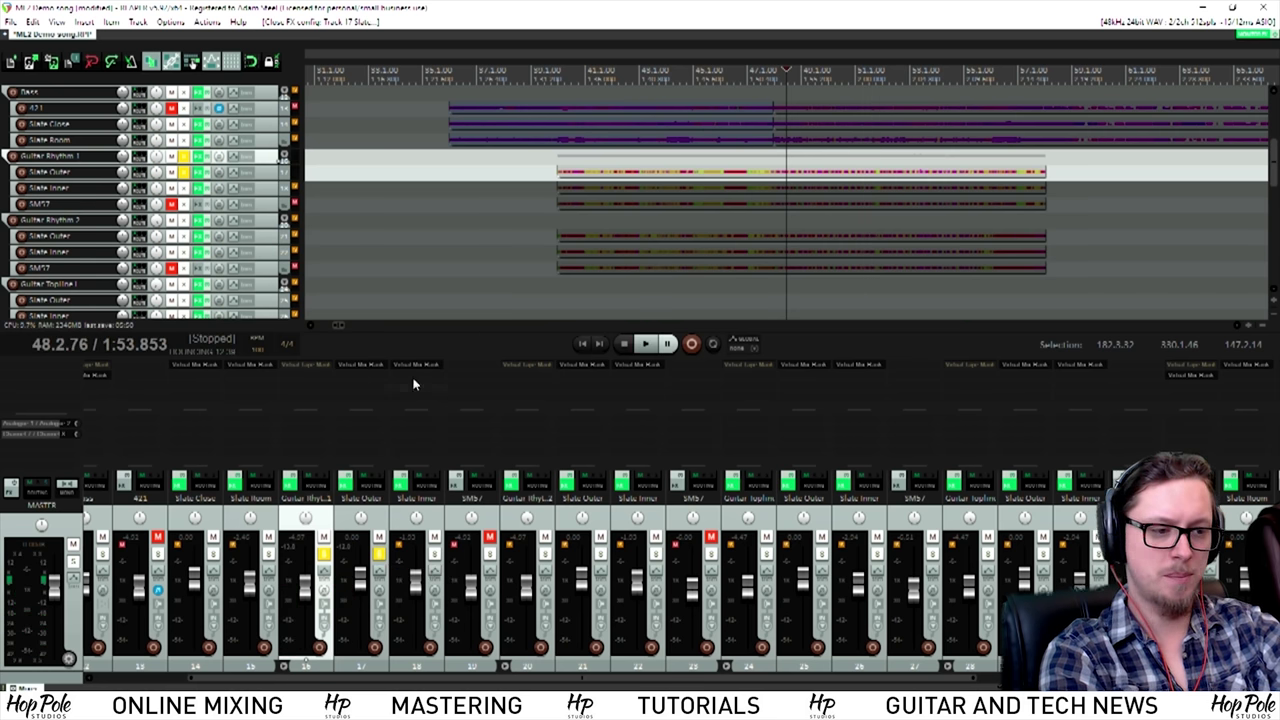
# Step: Play Guitar Rhythm 1 while switching the solo from Slate Outer to SM57 and back to Slate Outer, and stop playback
pyautogui.press('space')
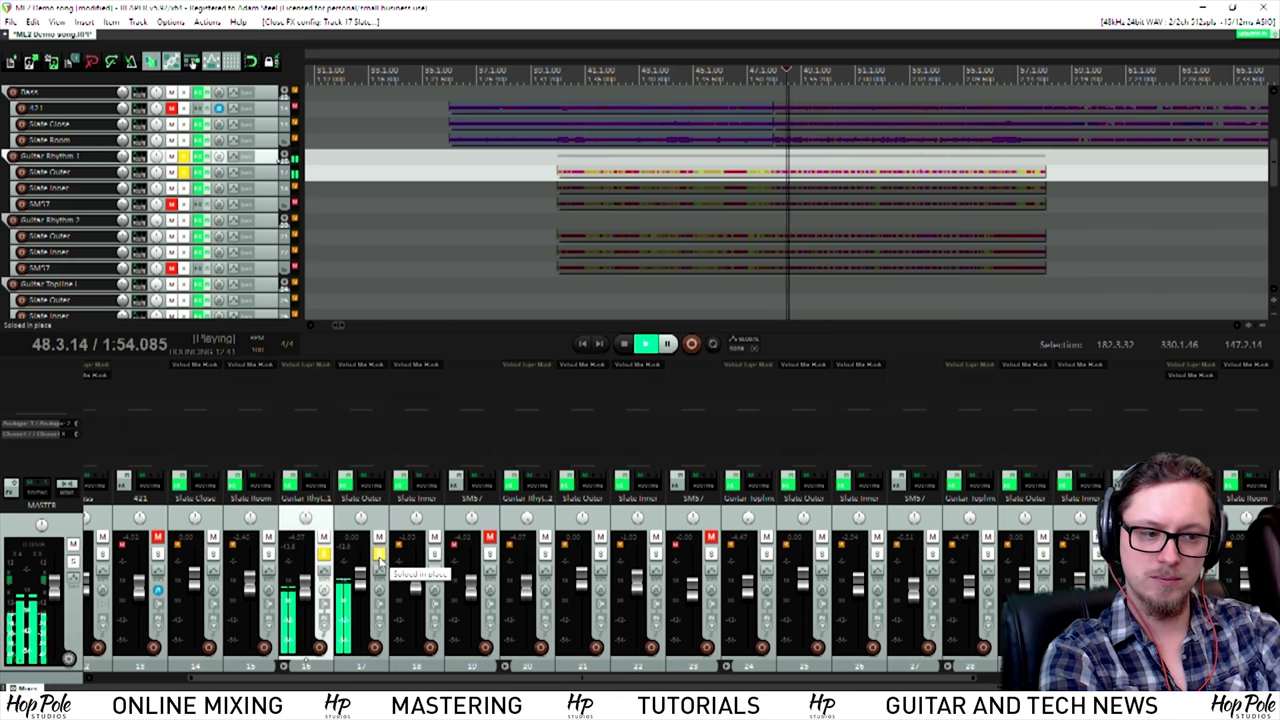
pyautogui.click(378, 556)
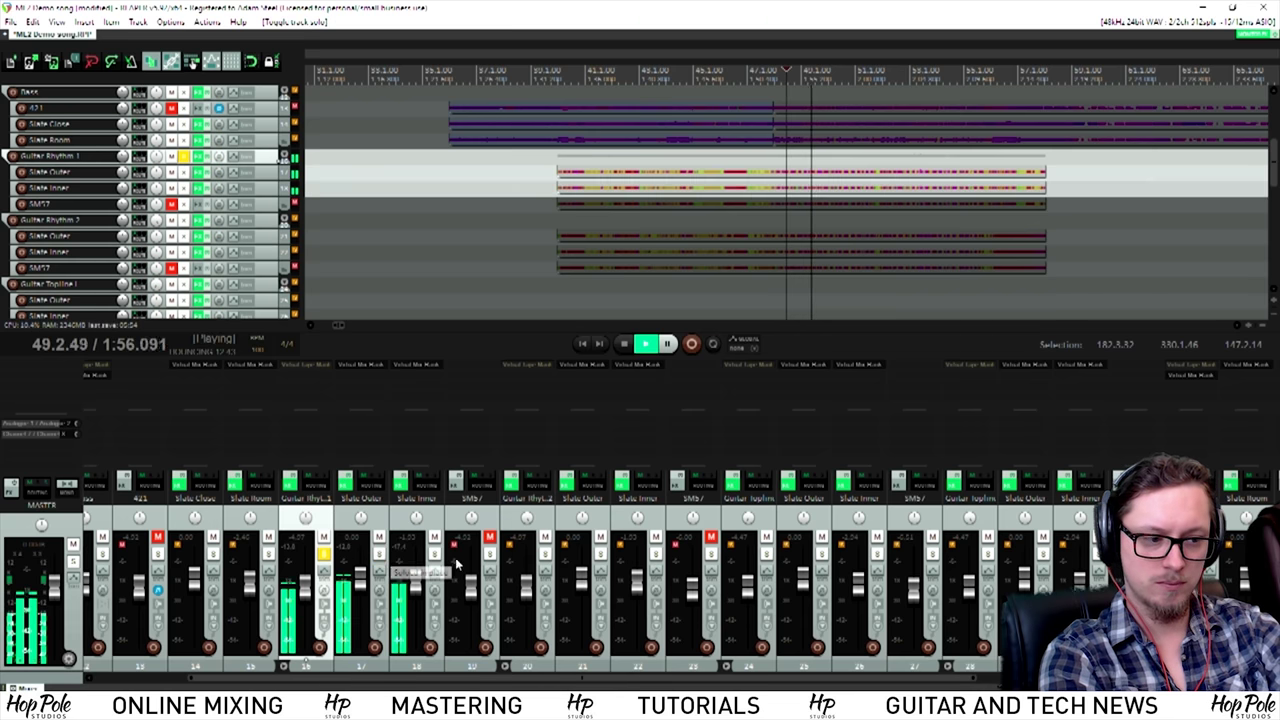
pyautogui.click(489, 556)
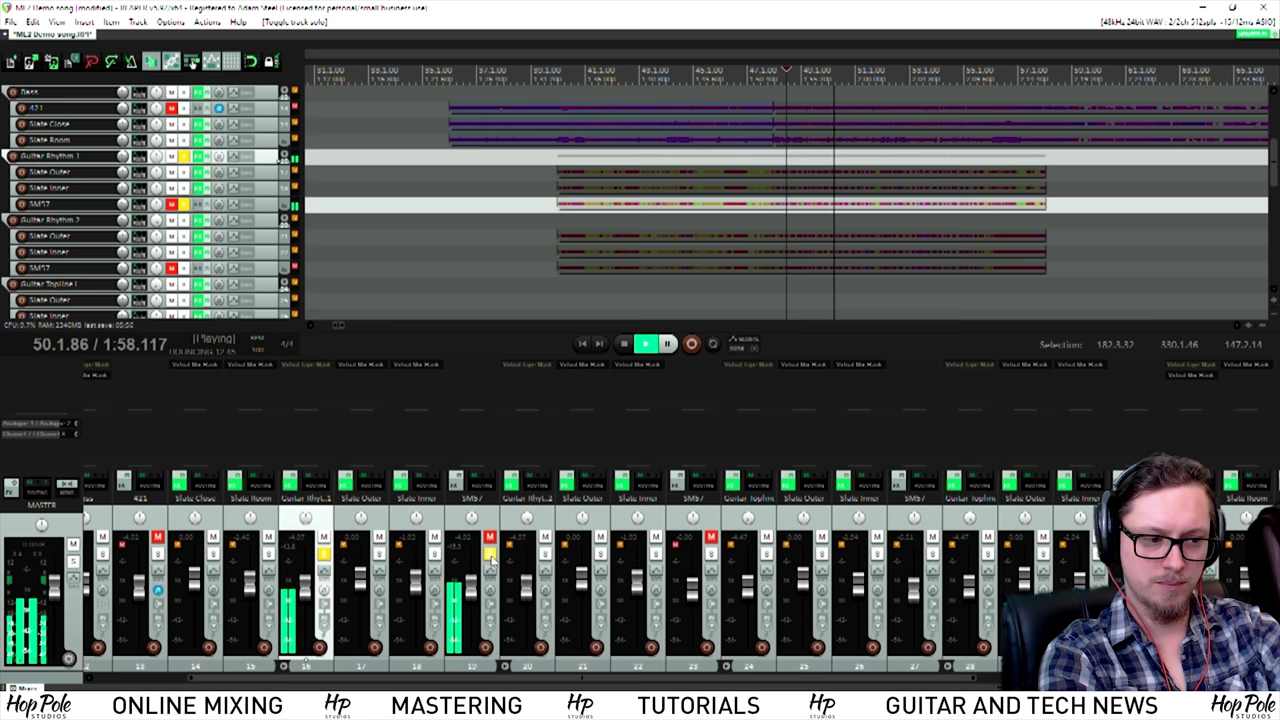
pyautogui.click(489, 556)
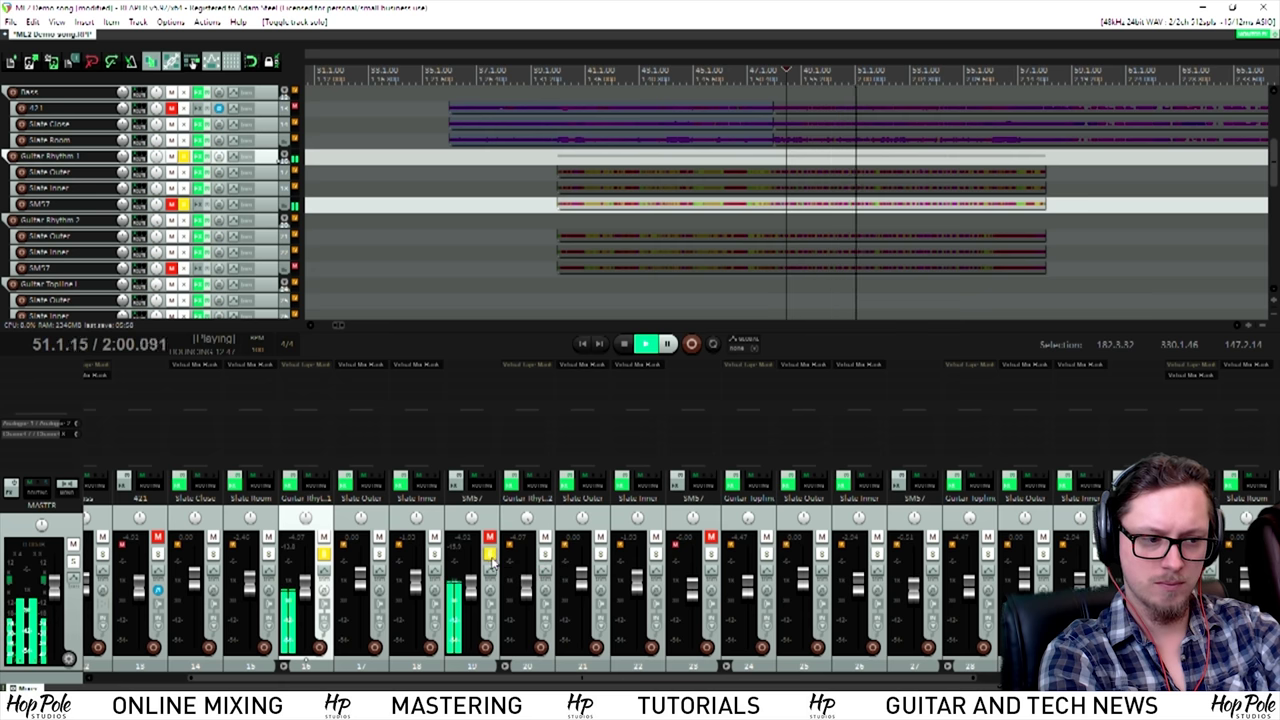
pyautogui.click(378, 556)
pyautogui.click(380, 556)
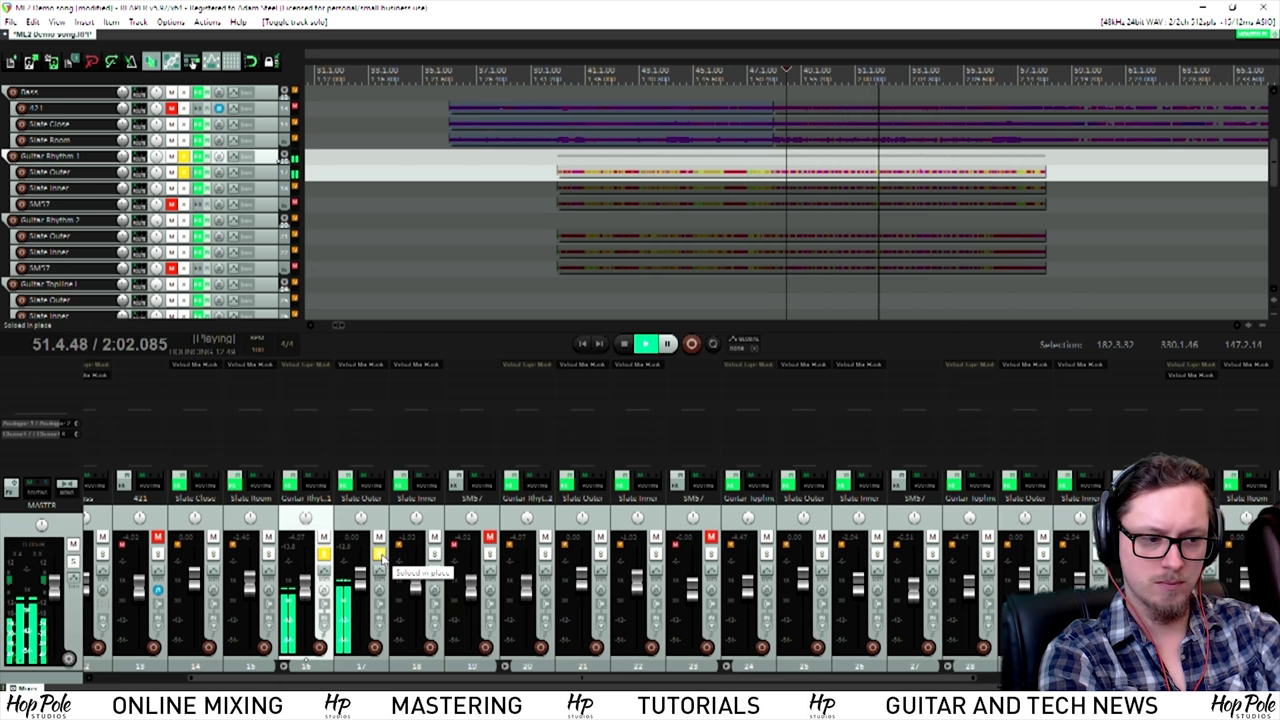
pyautogui.press('space')
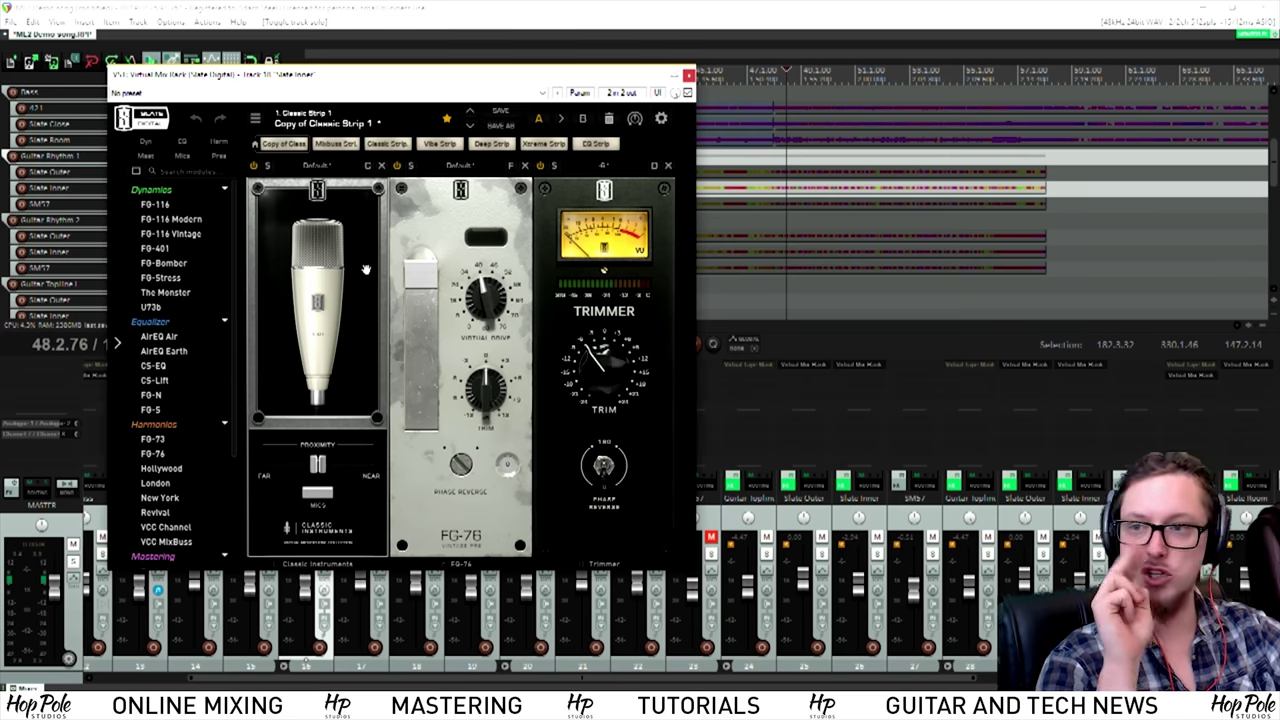
# Step: Audition the soloed Slate Inner track of Guitar Rhythm 1 through its Virtual Mix Rack, stop playback, and close the rack
pyautogui.click(689, 75)
pyautogui.click(413, 366)
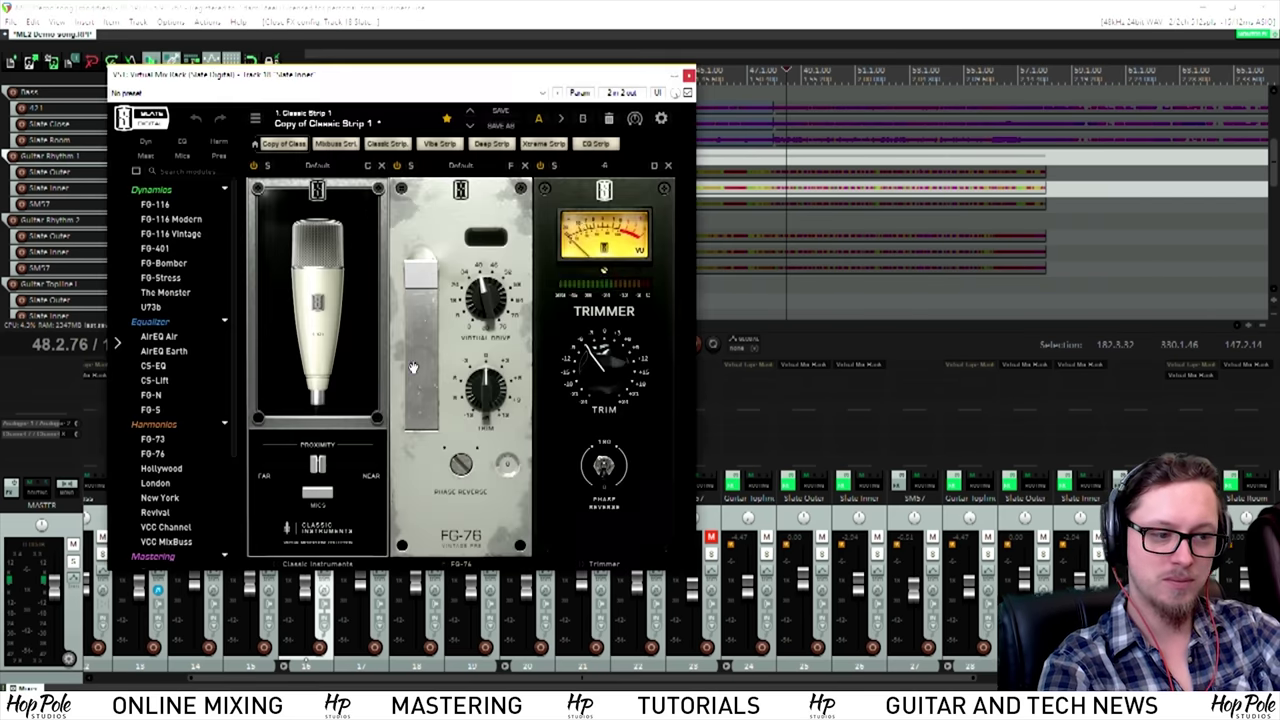
pyautogui.press('space')
pyautogui.moveTo(417, 93)
pyautogui.mouseDown()
pyautogui.moveTo(387, 95)
pyautogui.moveTo(440, 101)
pyautogui.mouseUp()
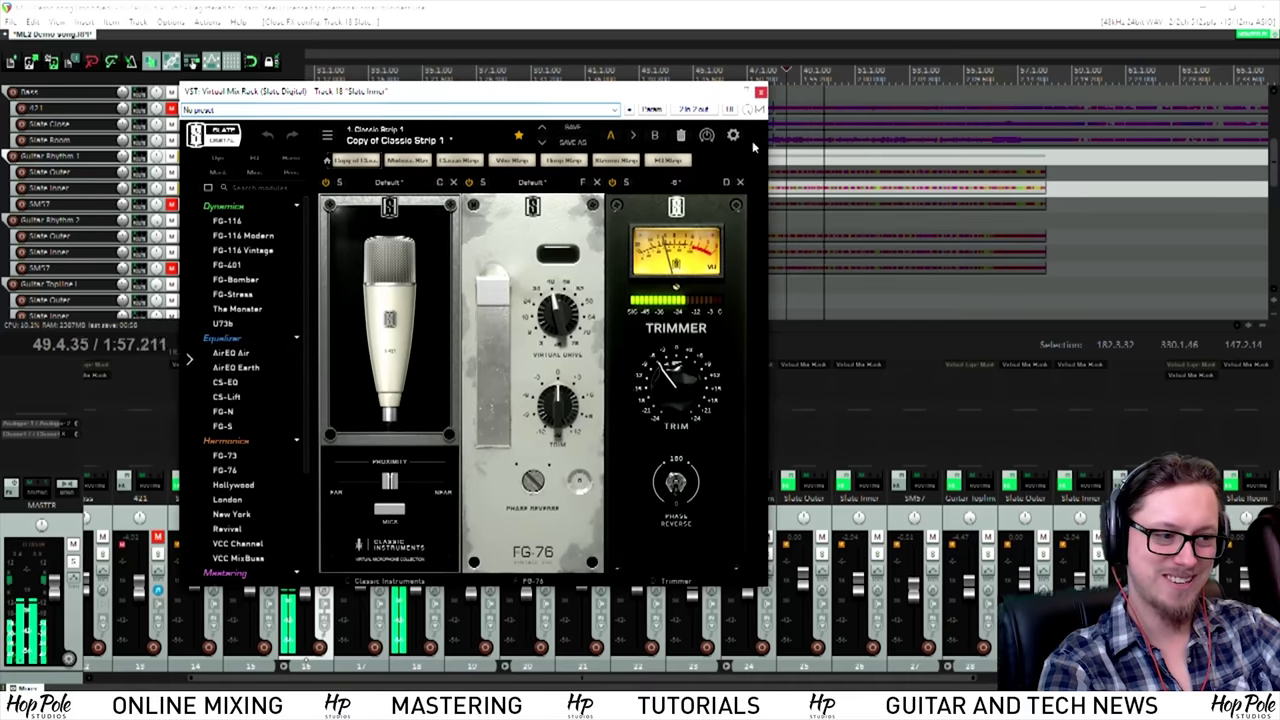
pyautogui.click(760, 92)
pyautogui.press('space')
# Step: Solo Slate Outer together with Slate Inner, and set Slate Outer's microphone model back to S-57 Vintage
pyautogui.click(338, 172)
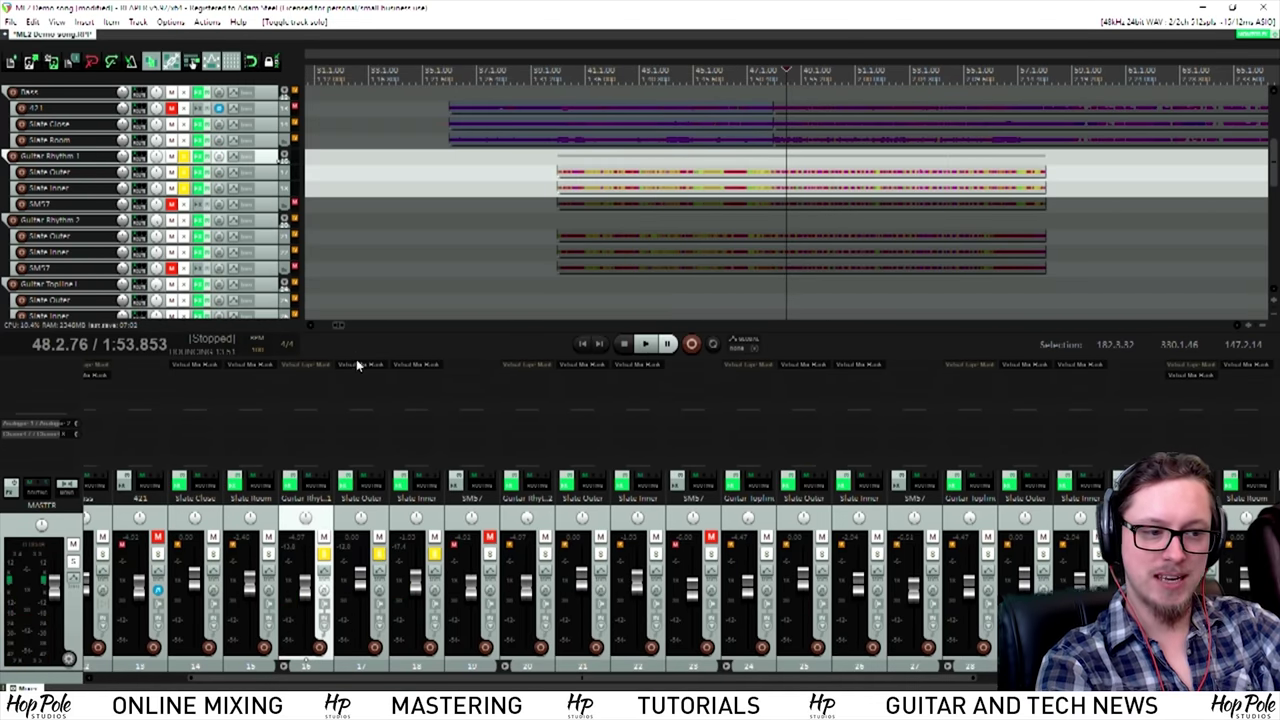
pyautogui.click(356, 364)
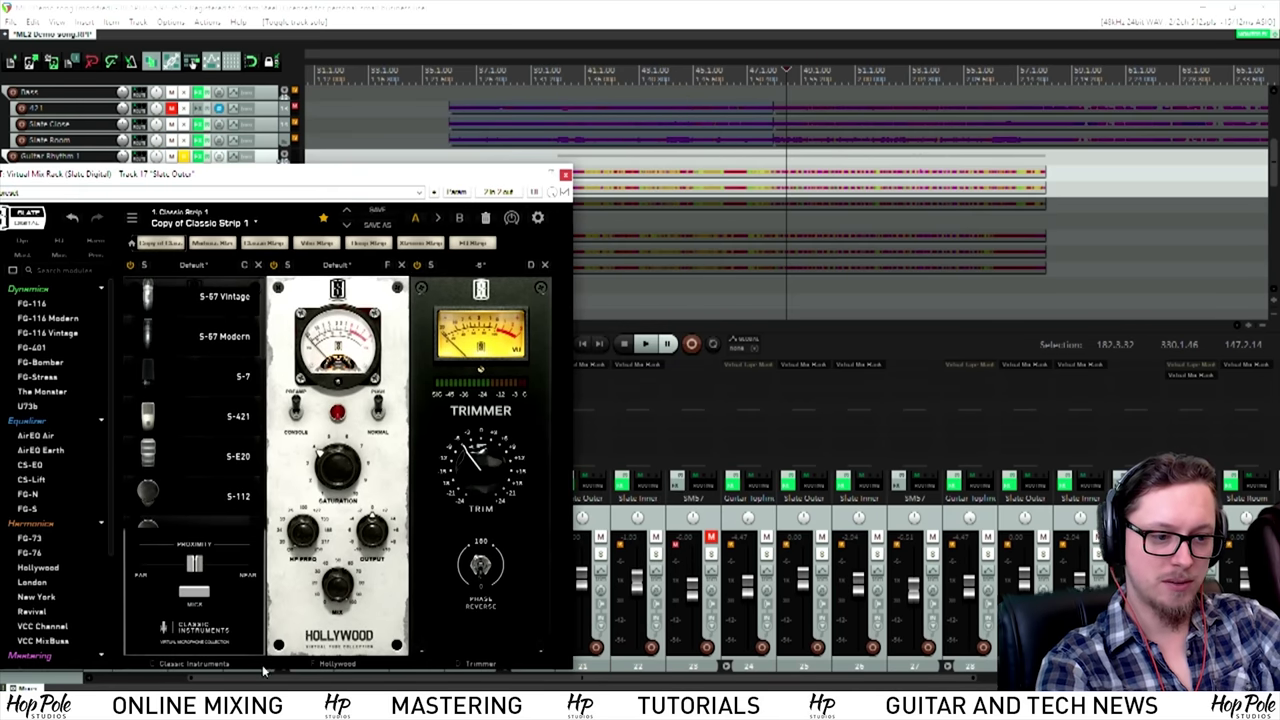
pyautogui.click(205, 300)
pyautogui.moveTo(197, 408)
pyautogui.mouseDown()
pyautogui.moveTo(337, 408)
pyautogui.moveTo(197, 430)
pyautogui.mouseUp()
pyautogui.click(205, 592)
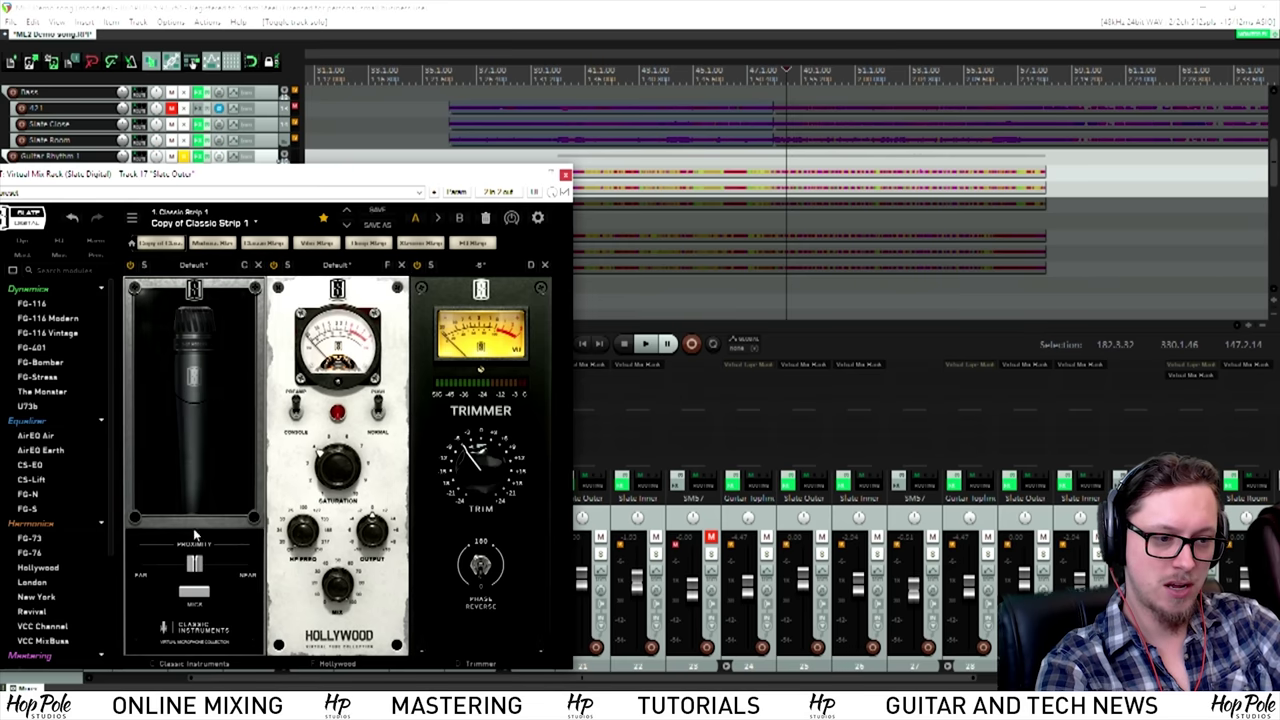
pyautogui.click(203, 592)
# Step: Open the Slate Inner track's Virtual Mix Rack and arrange it side by side with Slate Outer's rack
pyautogui.moveTo(466, 174); pyautogui.dragTo(380, 480)
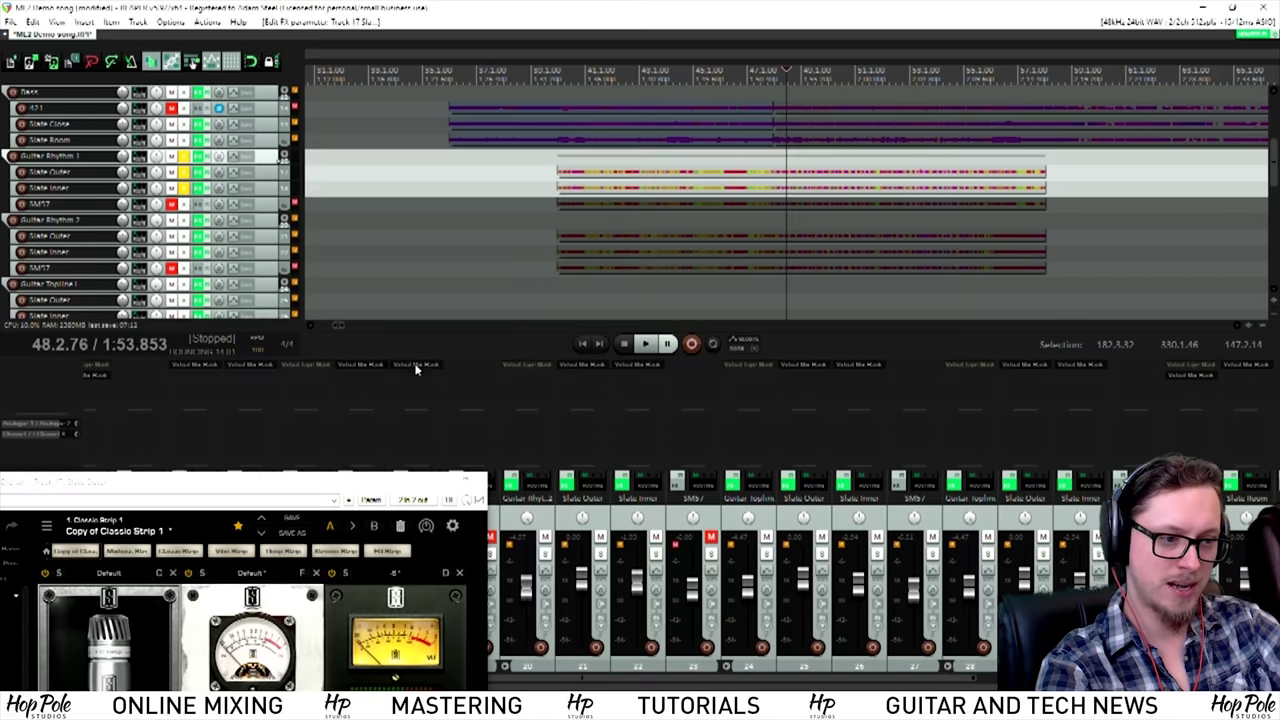
pyautogui.click(416, 365)
pyautogui.moveTo(380, 90); pyautogui.dragTo(843, 45)
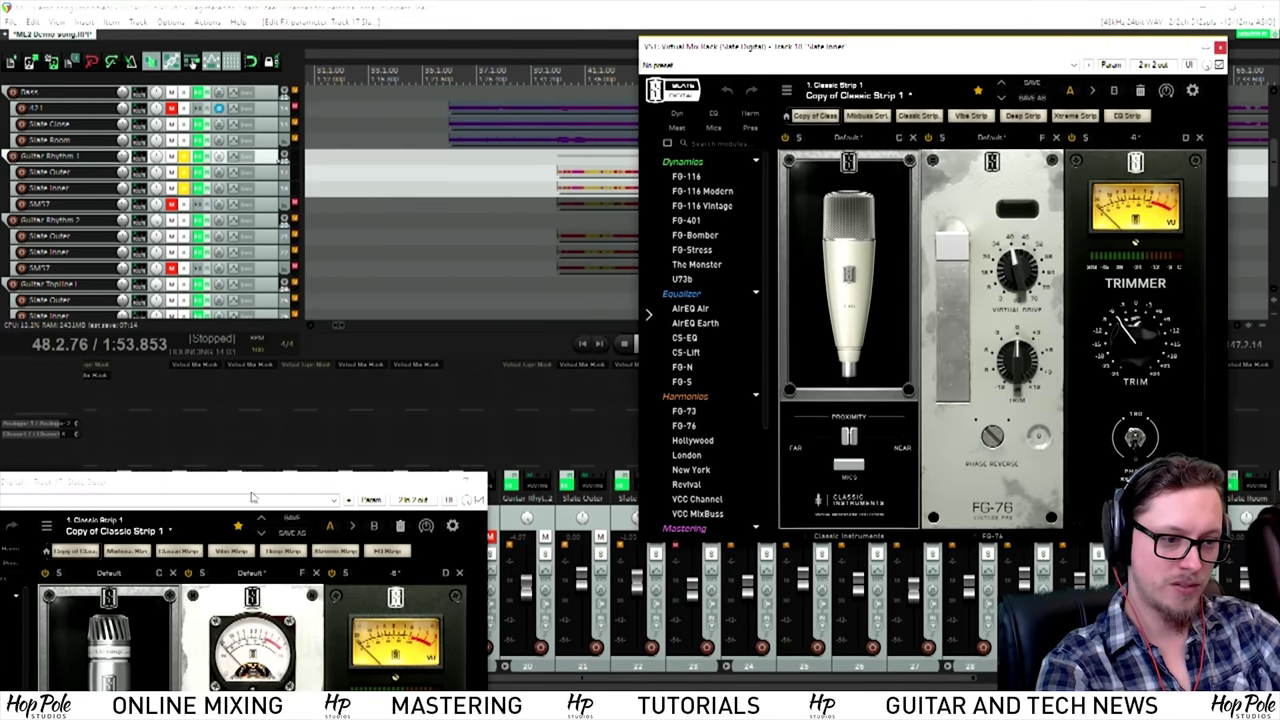
pyautogui.moveTo(252, 497); pyautogui.dragTo(382, 67)
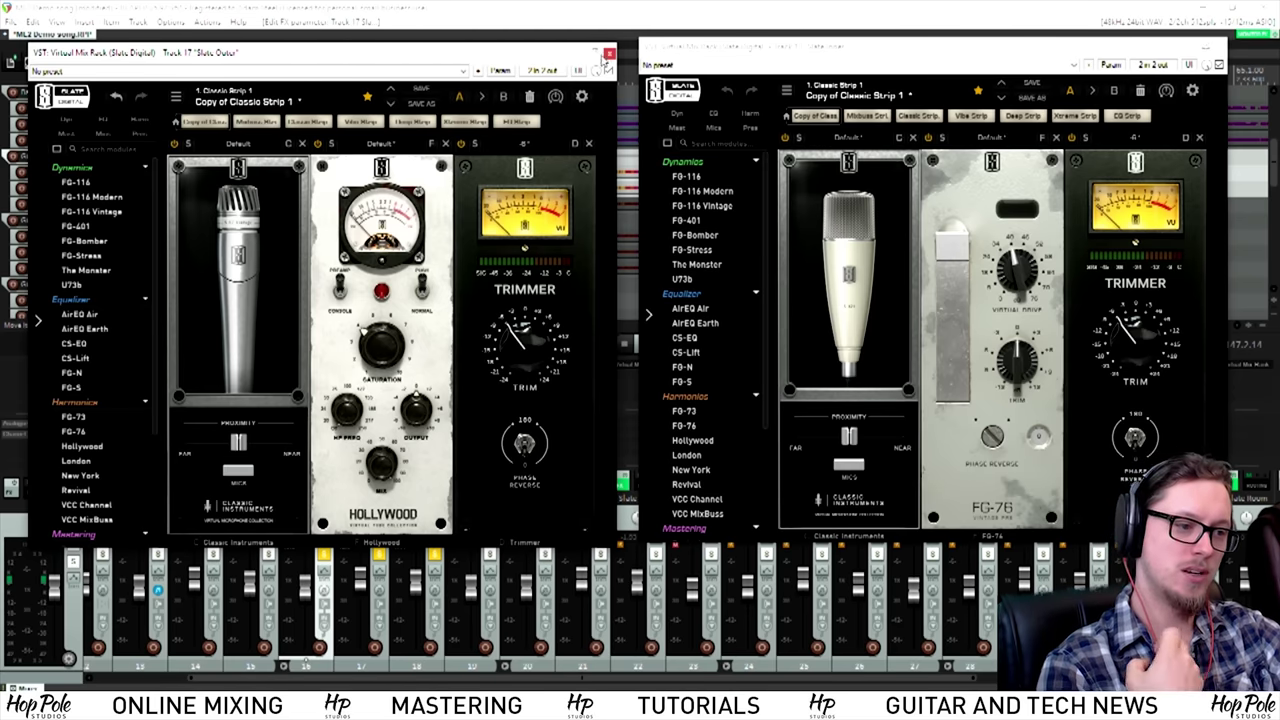
pyautogui.moveTo(681, 60); pyautogui.dragTo(677, 88)
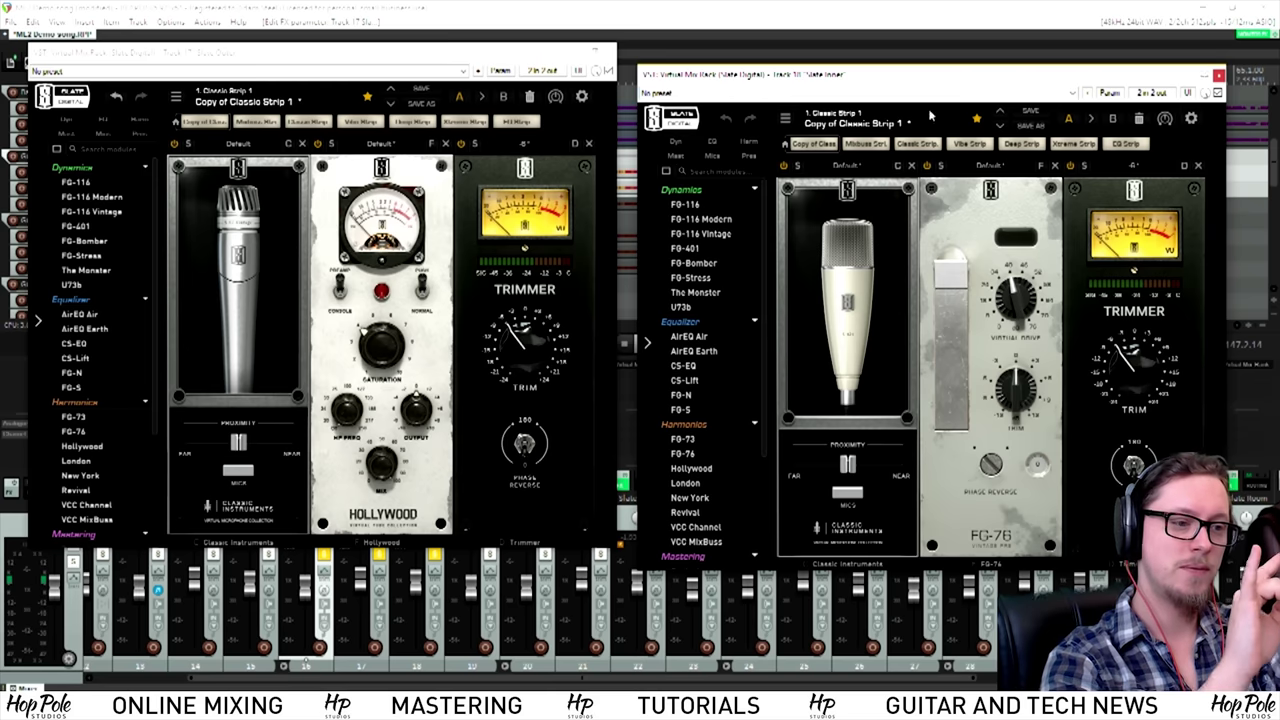
# Step: Audition Slate Outer and Slate Inner blended together, and close both Virtual Mix Racks
pyautogui.press('space')
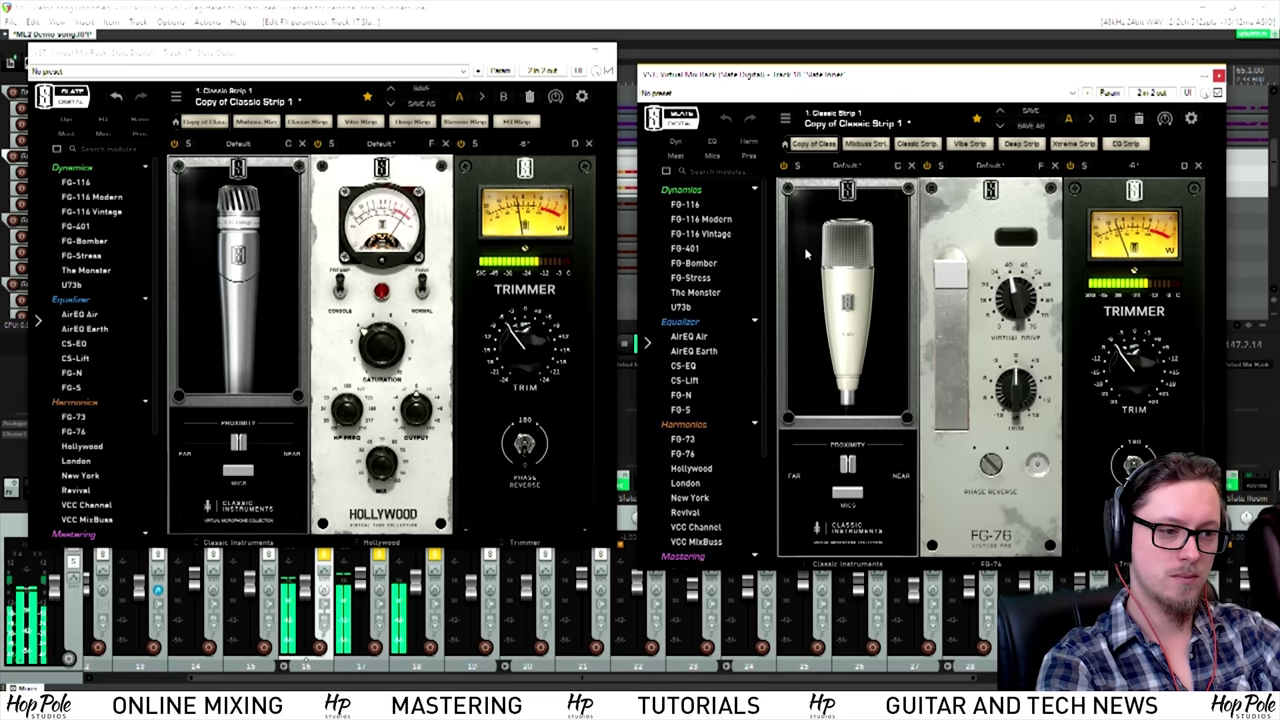
pyautogui.click(1218, 76)
pyautogui.click(597, 50)
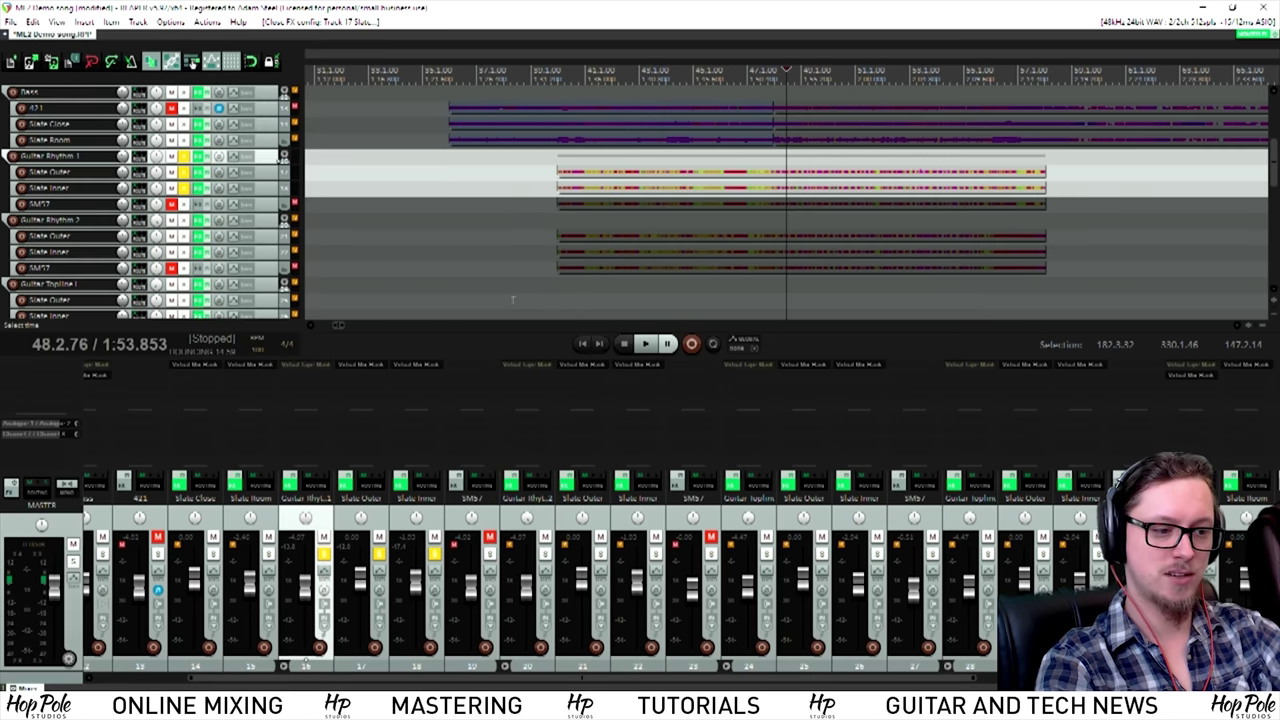
# Step: Reopen the racks of both Slate tracks and change Slate Inner's microphone model to an S-121
pyautogui.click(411, 366)
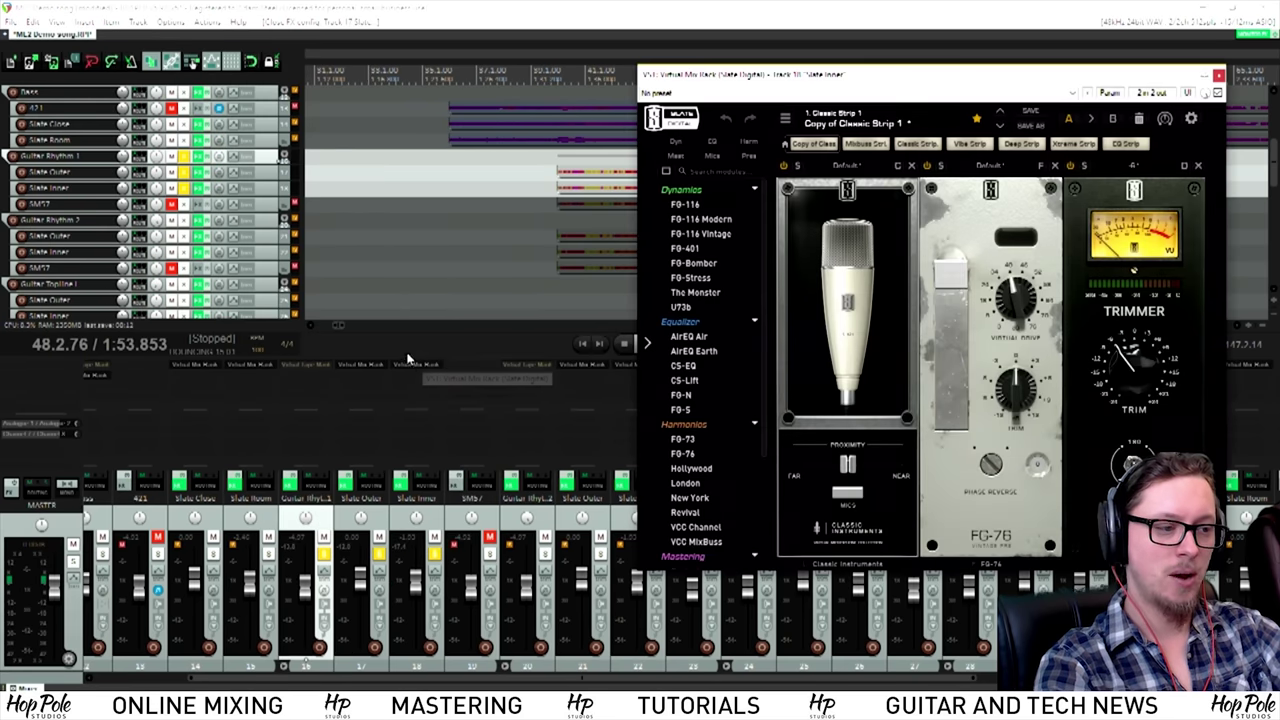
pyautogui.click(355, 368)
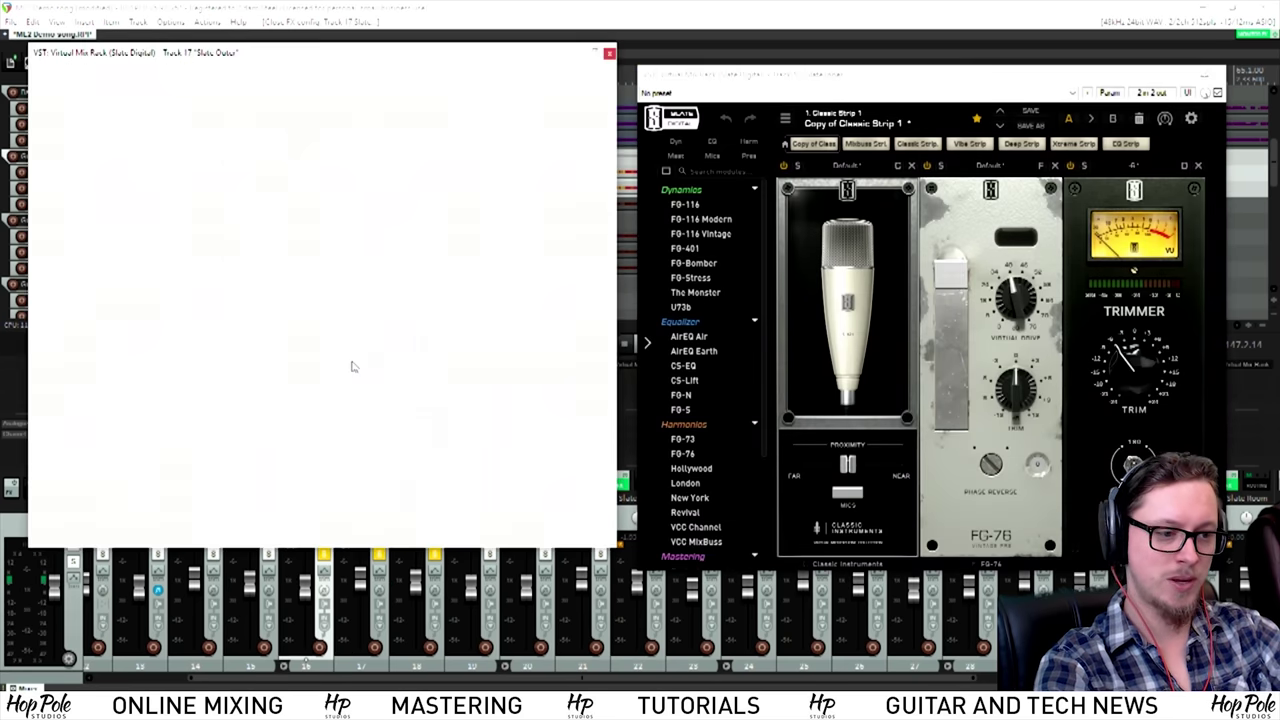
pyautogui.click(846, 495)
pyautogui.scroll(3, 835, 325)
pyautogui.scroll(5, 831, 318)
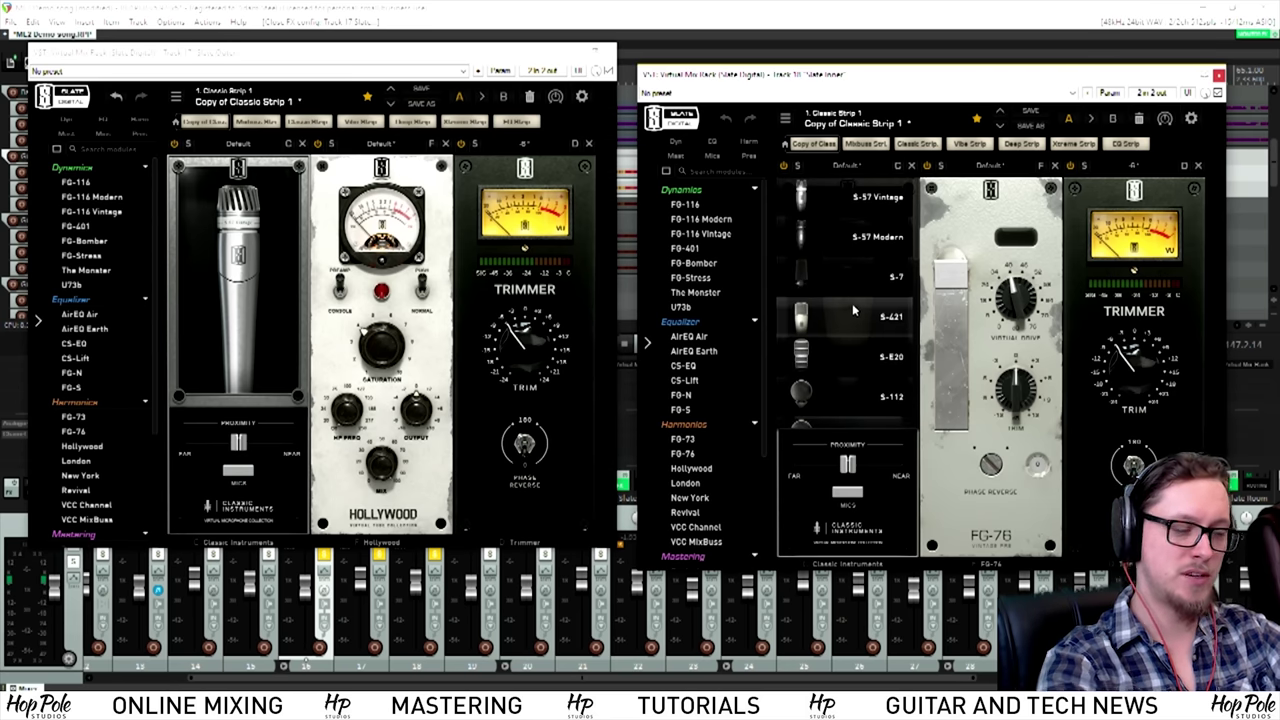
pyautogui.scroll(3, 853, 311)
pyautogui.scroll(-3, 853, 315)
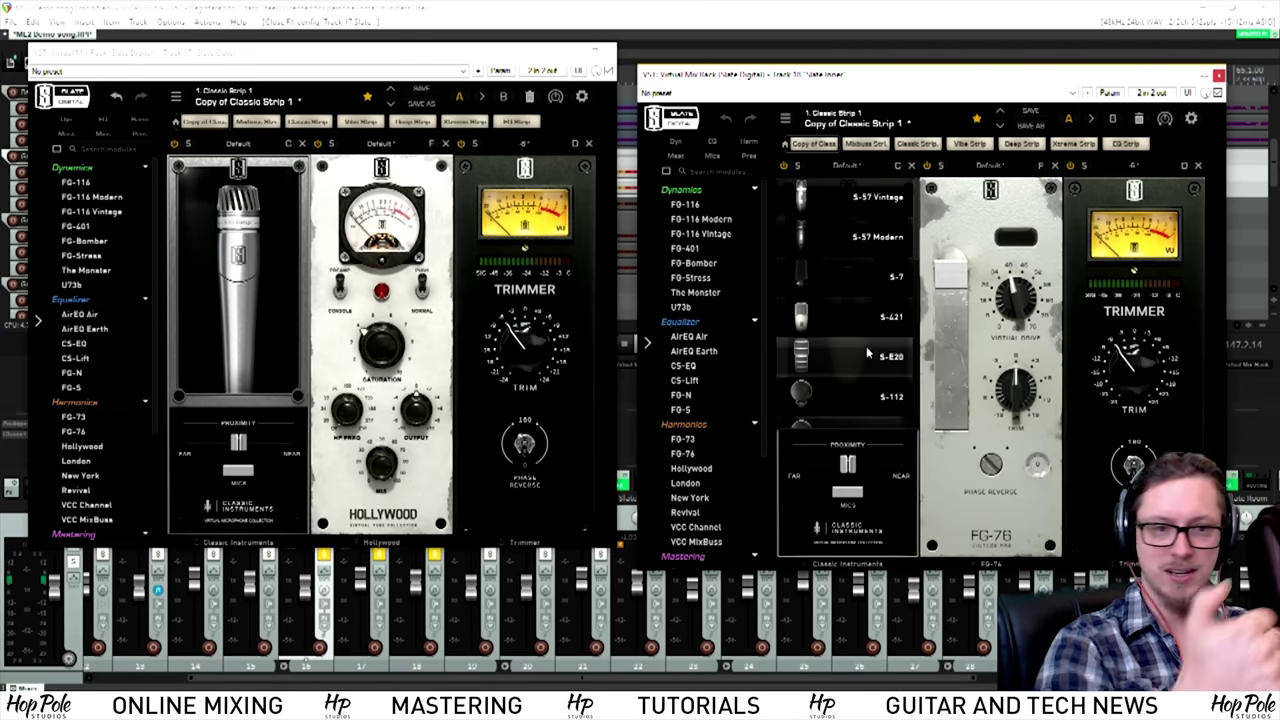
pyautogui.scroll(-2, 828, 268)
pyautogui.scroll(-5, 828, 268)
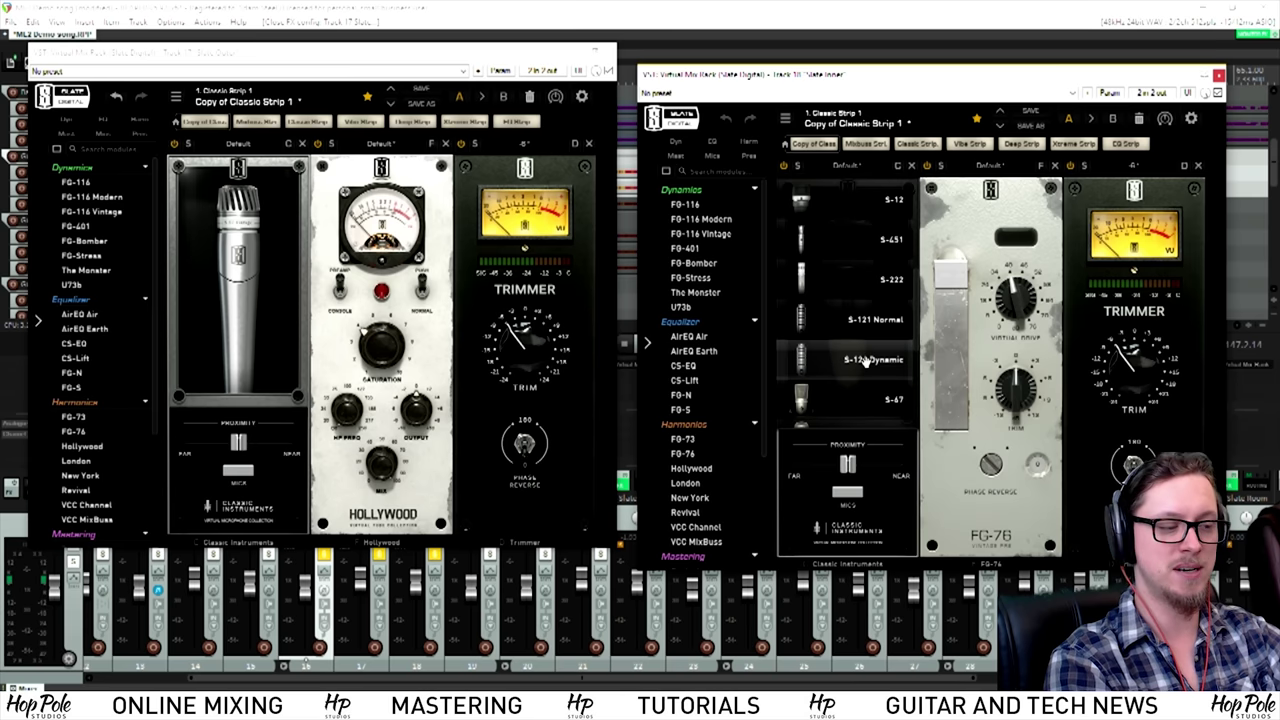
pyautogui.scroll(-3, 866, 362)
pyautogui.click(853, 245)
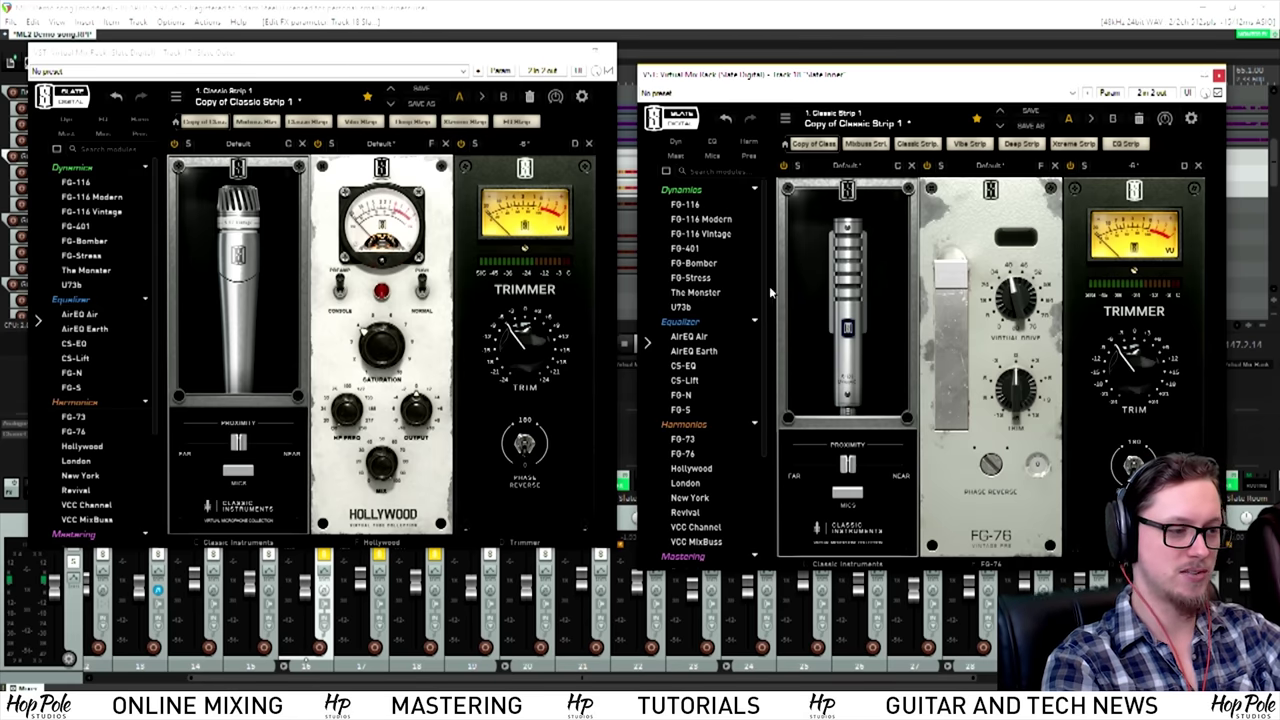
# Step: Compare microphone models on Slate Inner during playback of both tracks, choose S-121 Dynamic, and close its Virtual Mix Rack
pyautogui.press('space')
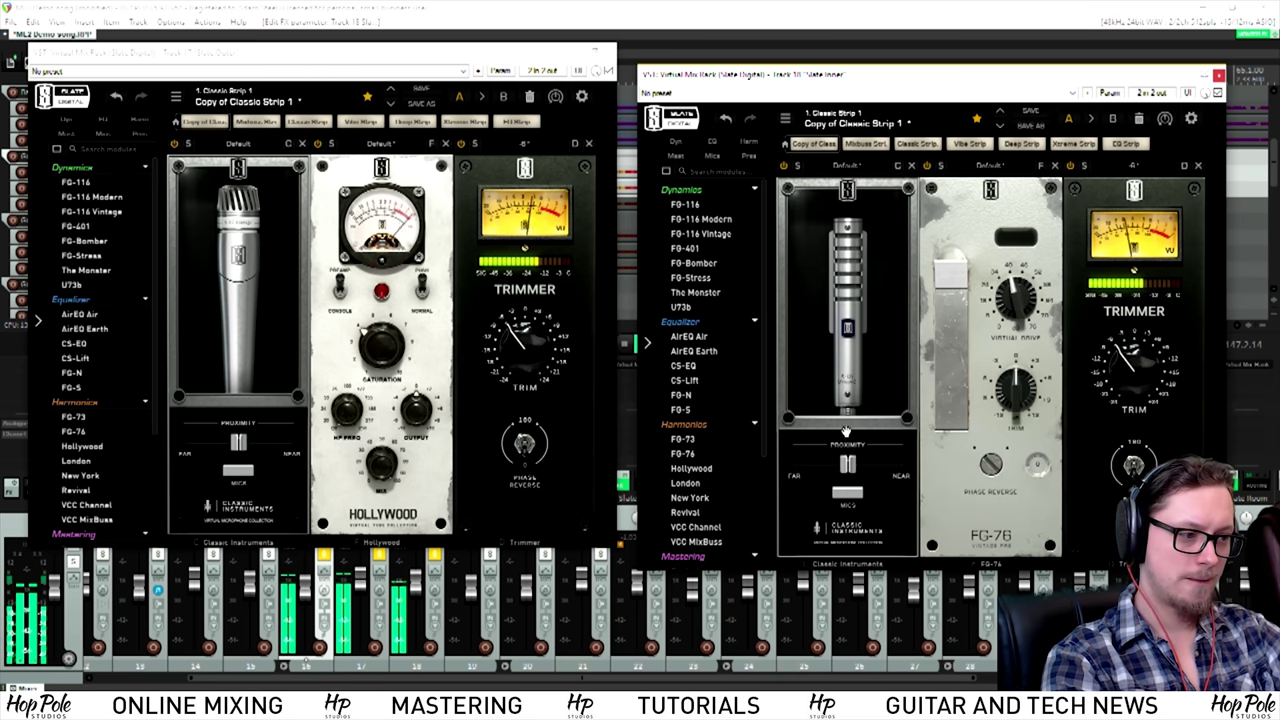
pyautogui.click(850, 290)
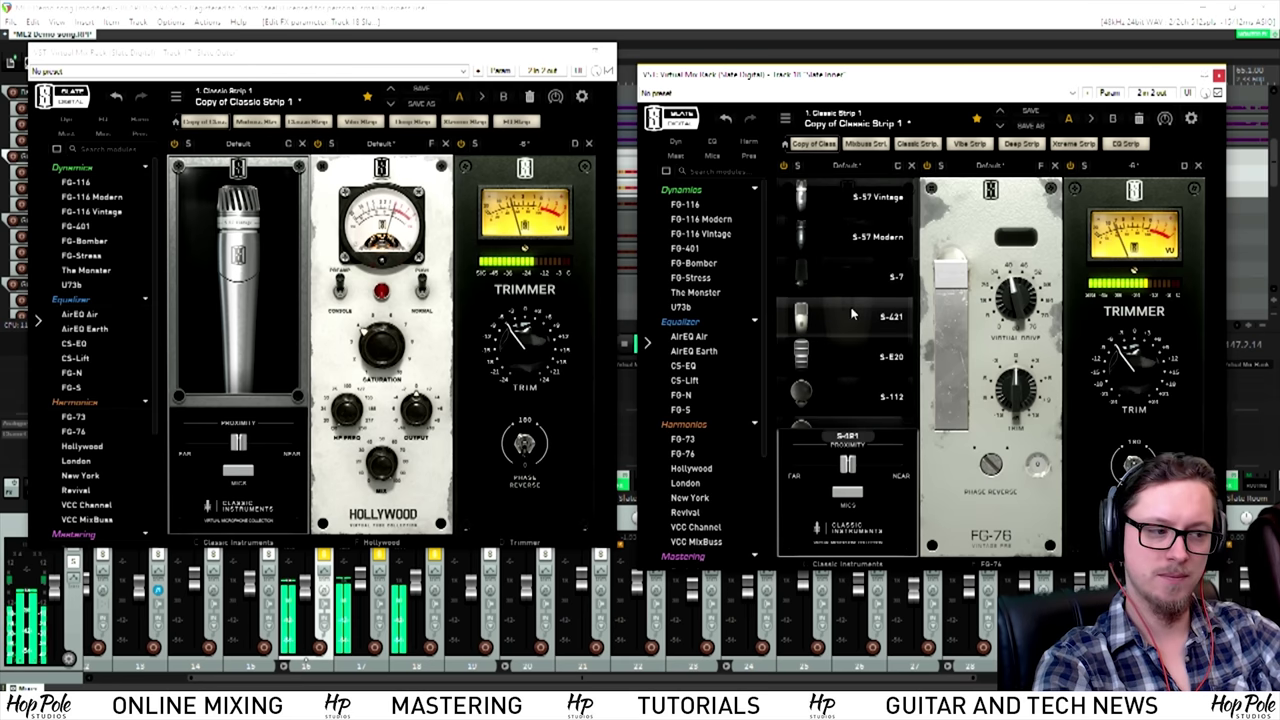
pyautogui.scroll(-3, 850, 312)
pyautogui.scroll(-2, 852, 312)
pyautogui.scroll(-3, 848, 322)
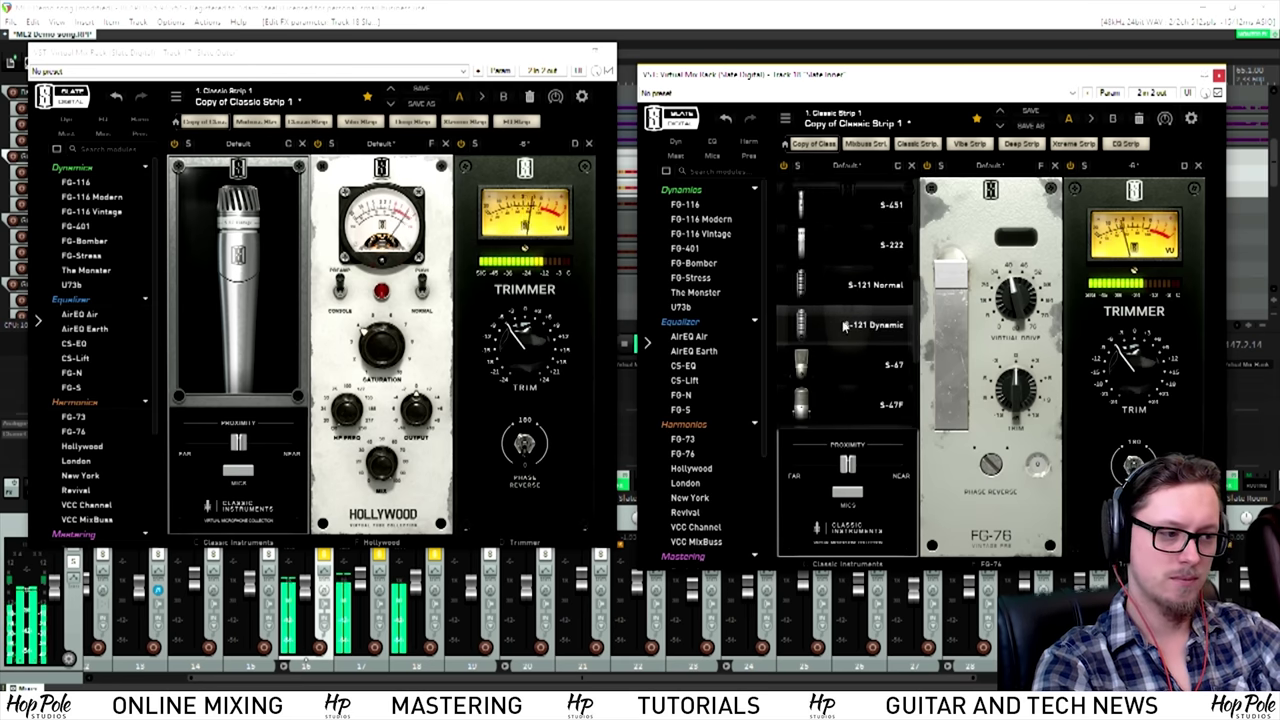
pyautogui.click(846, 325)
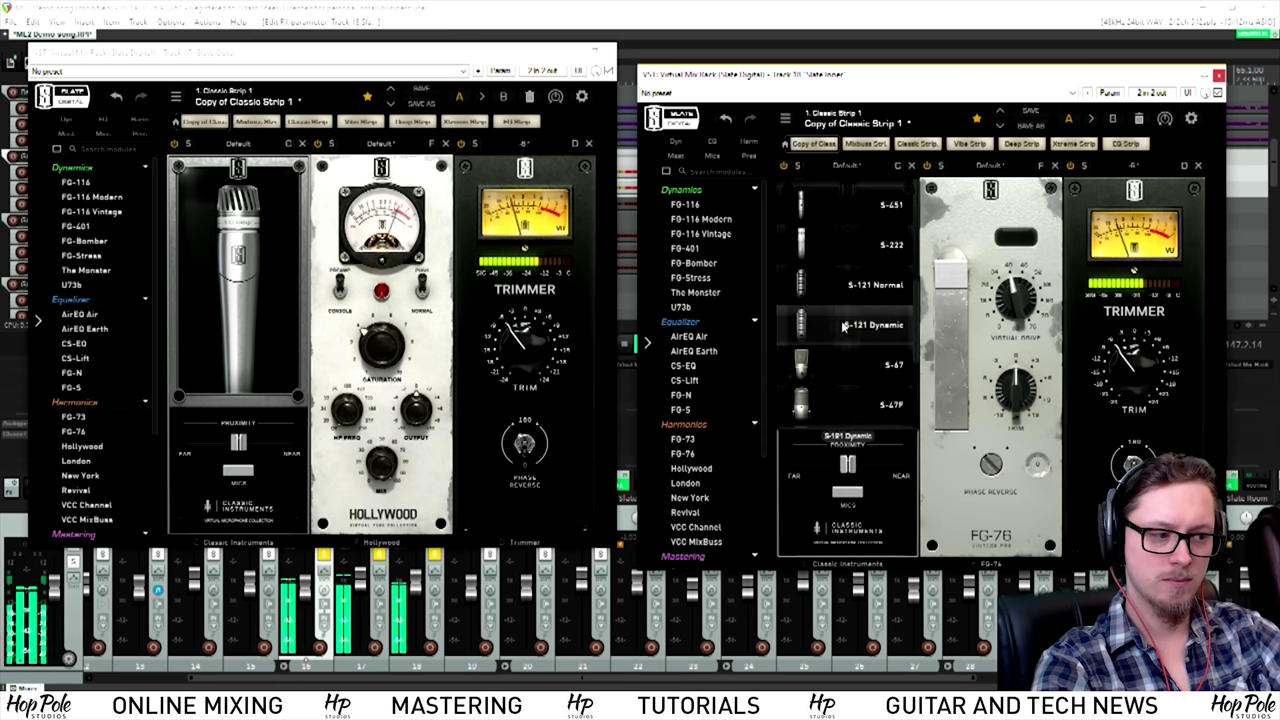
pyautogui.click(844, 500)
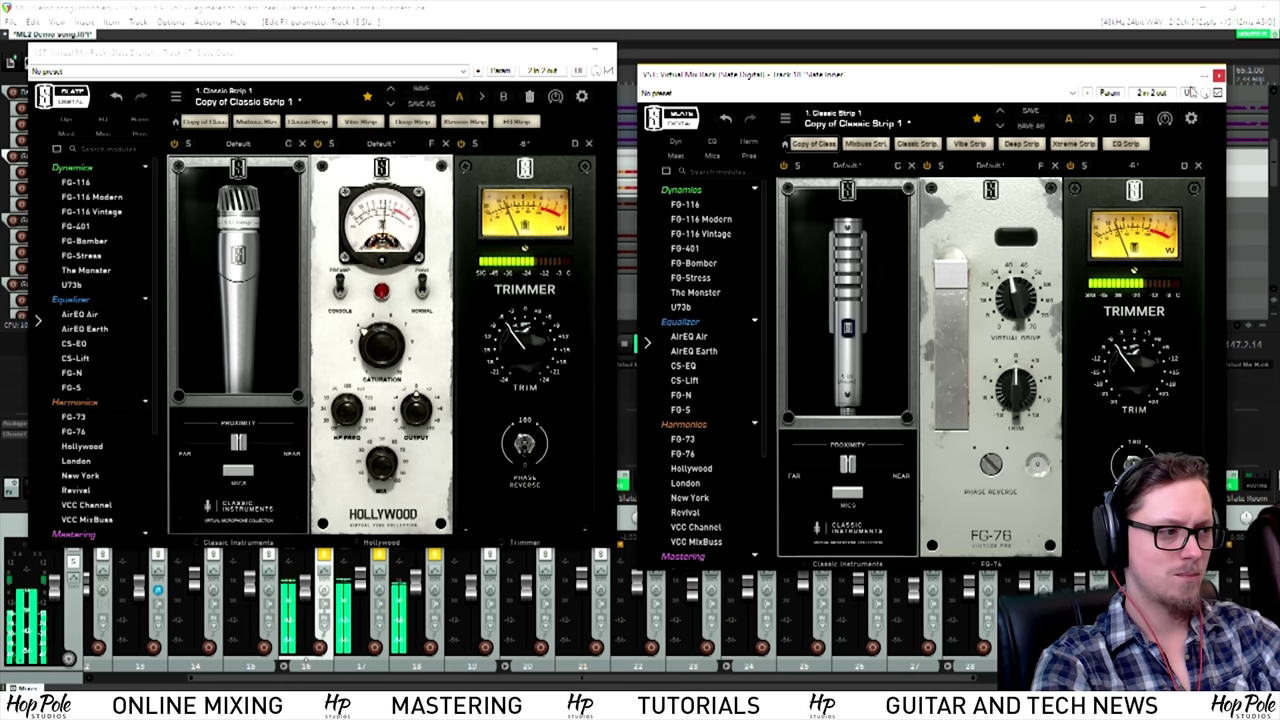
pyautogui.click(1219, 76)
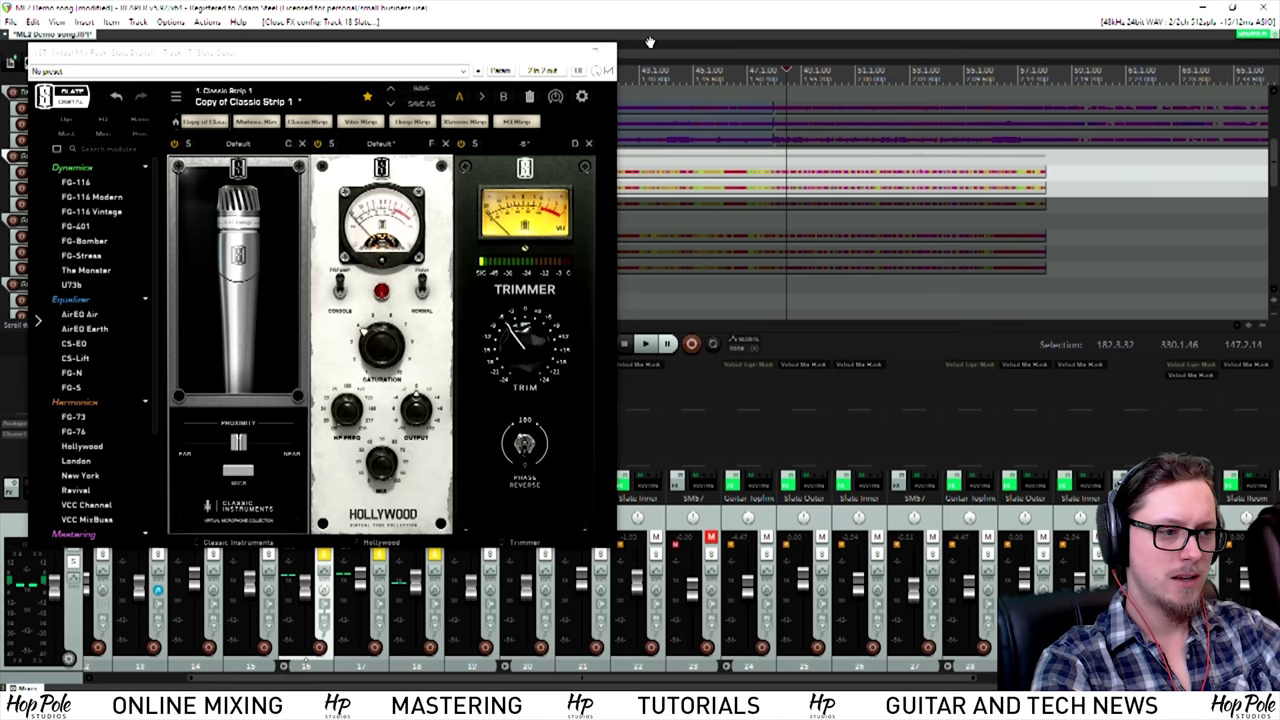
# Step: Close Slate Outer's Virtual Mix Rack, unsolo the Slate Outer and Slate Inner tracks of Guitar Rhythm 1, and solo Guitar Rhythm 2
pyautogui.click(595, 50)
pyautogui.moveTo(360, 518); pyautogui.dragTo(428, 524)
pyautogui.click(380, 553)
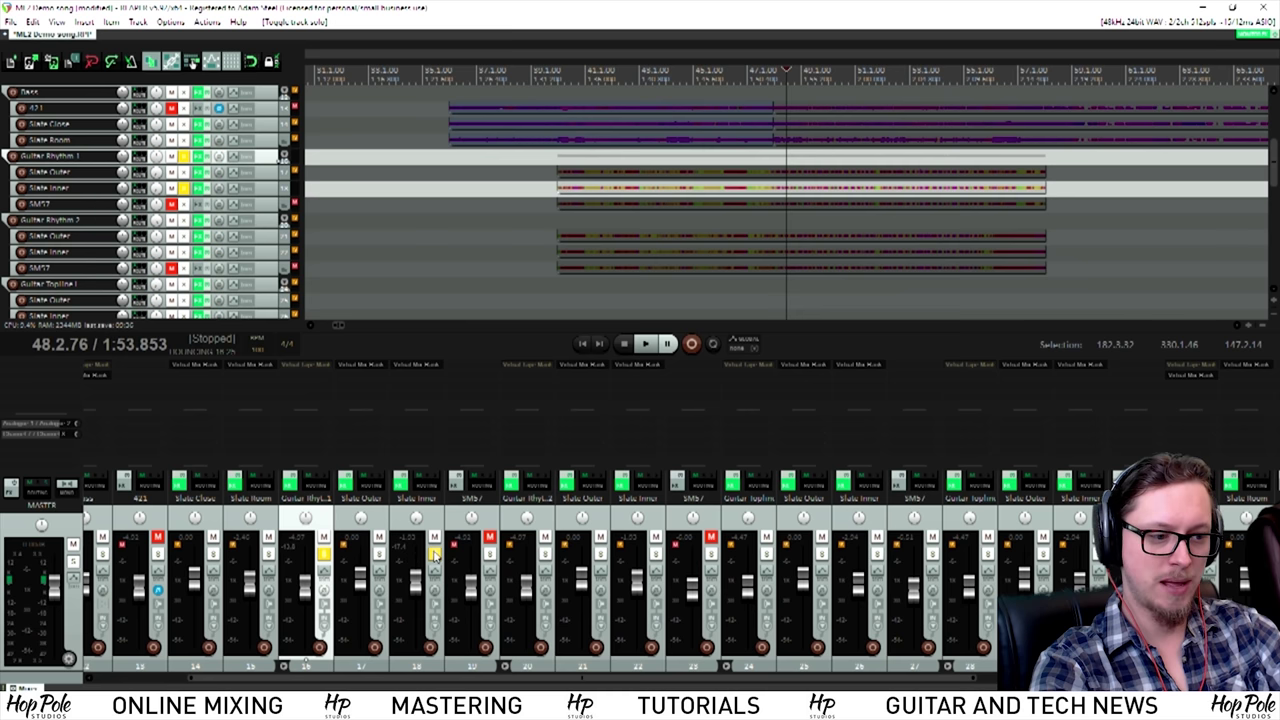
pyautogui.click(434, 553)
pyautogui.click(545, 553)
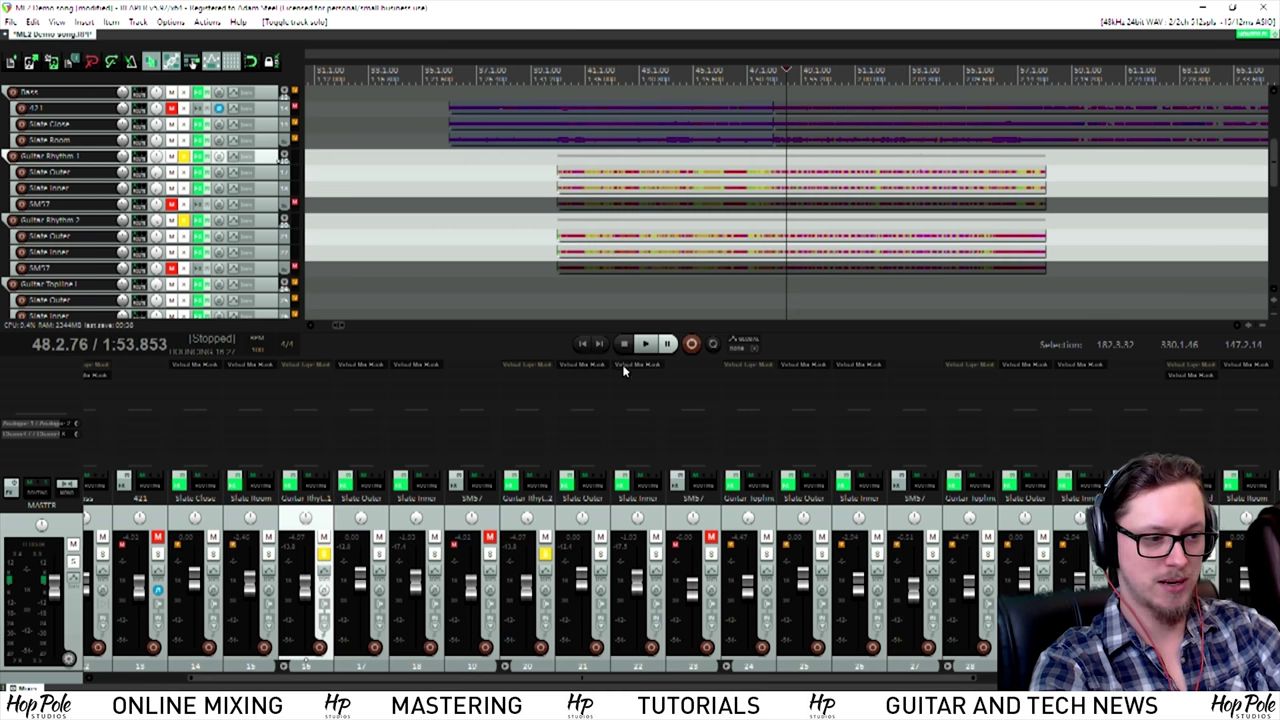
# Step: Open the Virtual Mix Rack on Guitar Rhythm 2's Slate Inner track and change its microphone model to S-121 Dynamic
pyautogui.click(623, 370)
pyautogui.moveTo(300, 10); pyautogui.dragTo(956, 78)
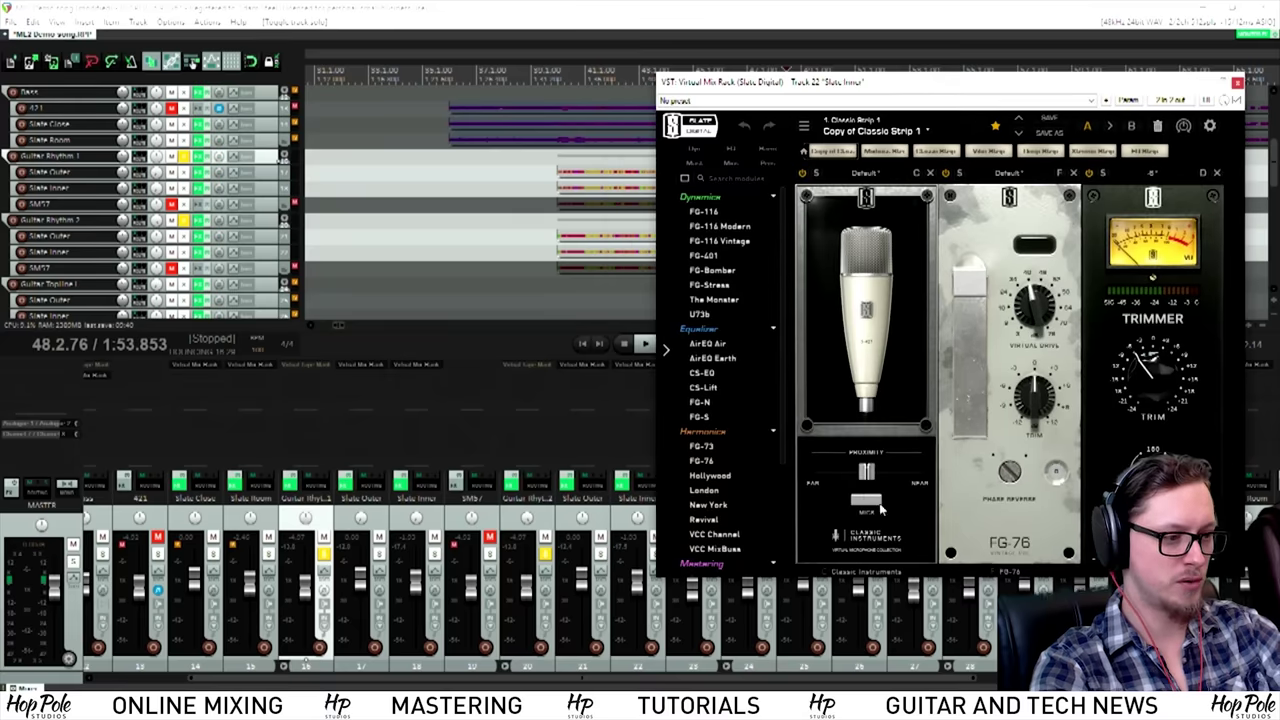
pyautogui.click(866, 505)
pyautogui.scroll(-3, 849, 324)
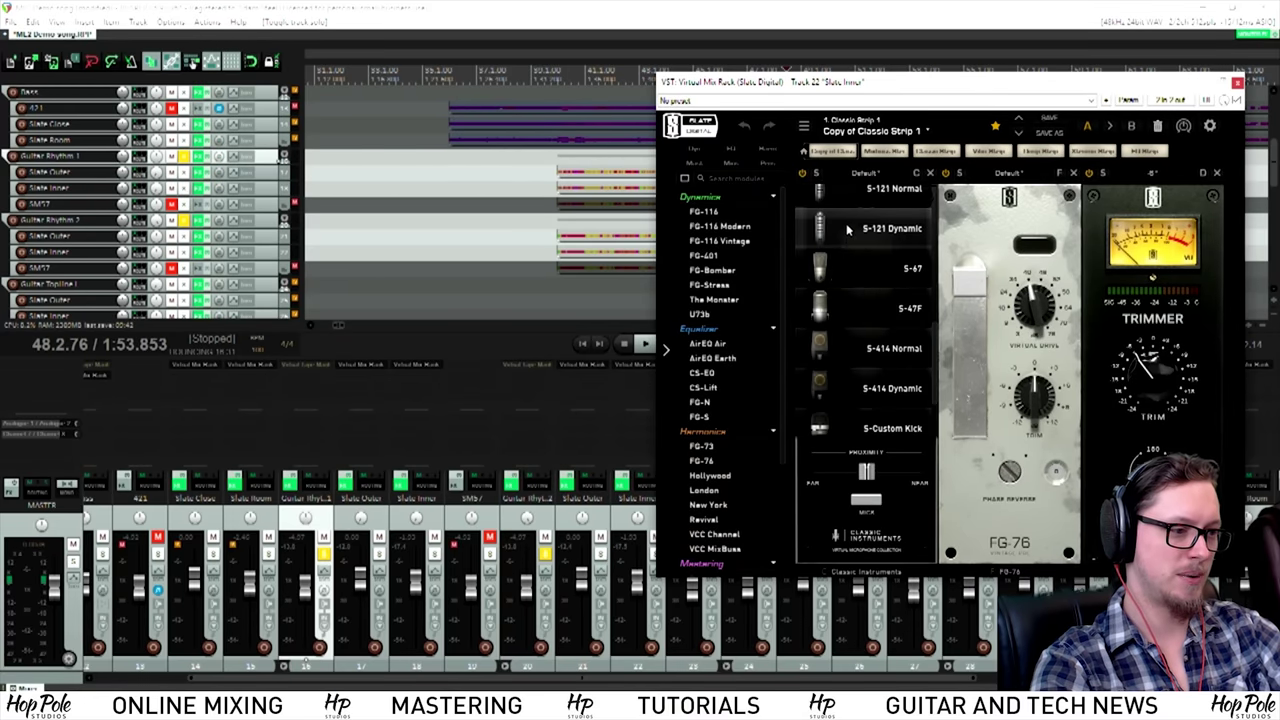
# Step: Audition both soloed rhythm guitars together from about 1:50, and close Slate Inner's Virtual Mix Rack
pyautogui.click(565, 72)
pyautogui.moveTo(721, 81); pyautogui.dragTo(705, 261)
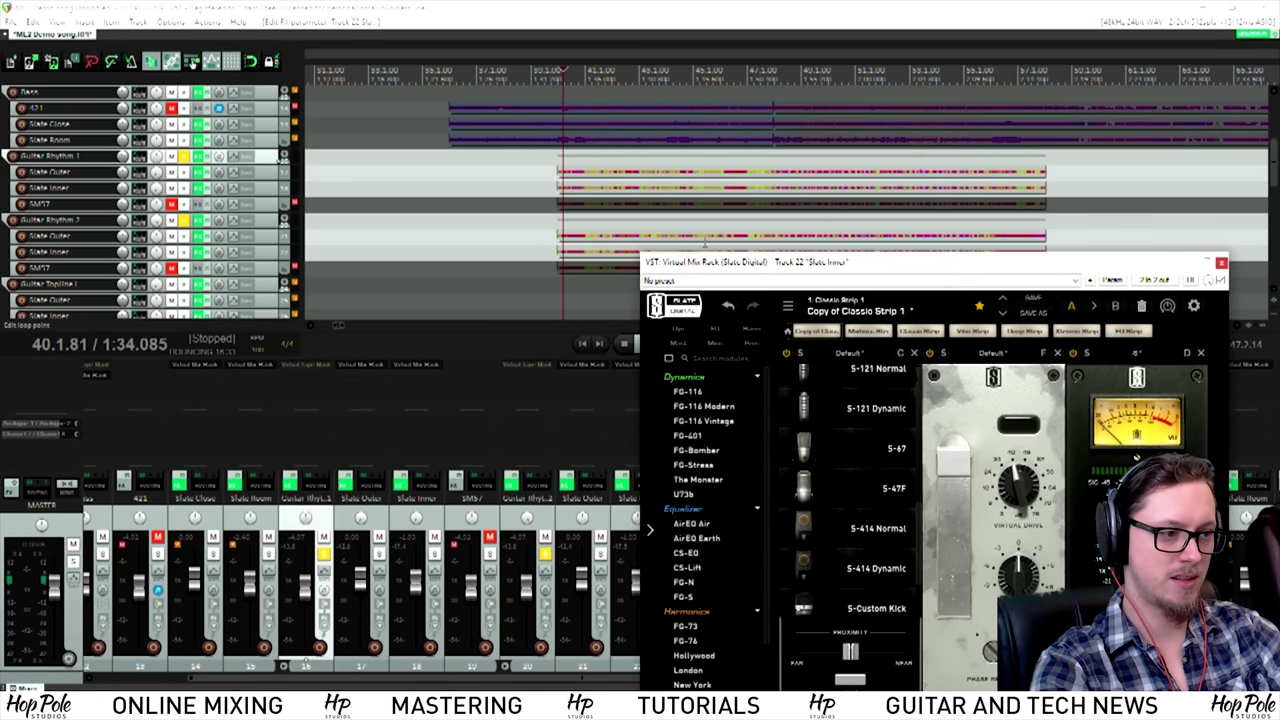
pyautogui.click(746, 66)
pyautogui.press('space')
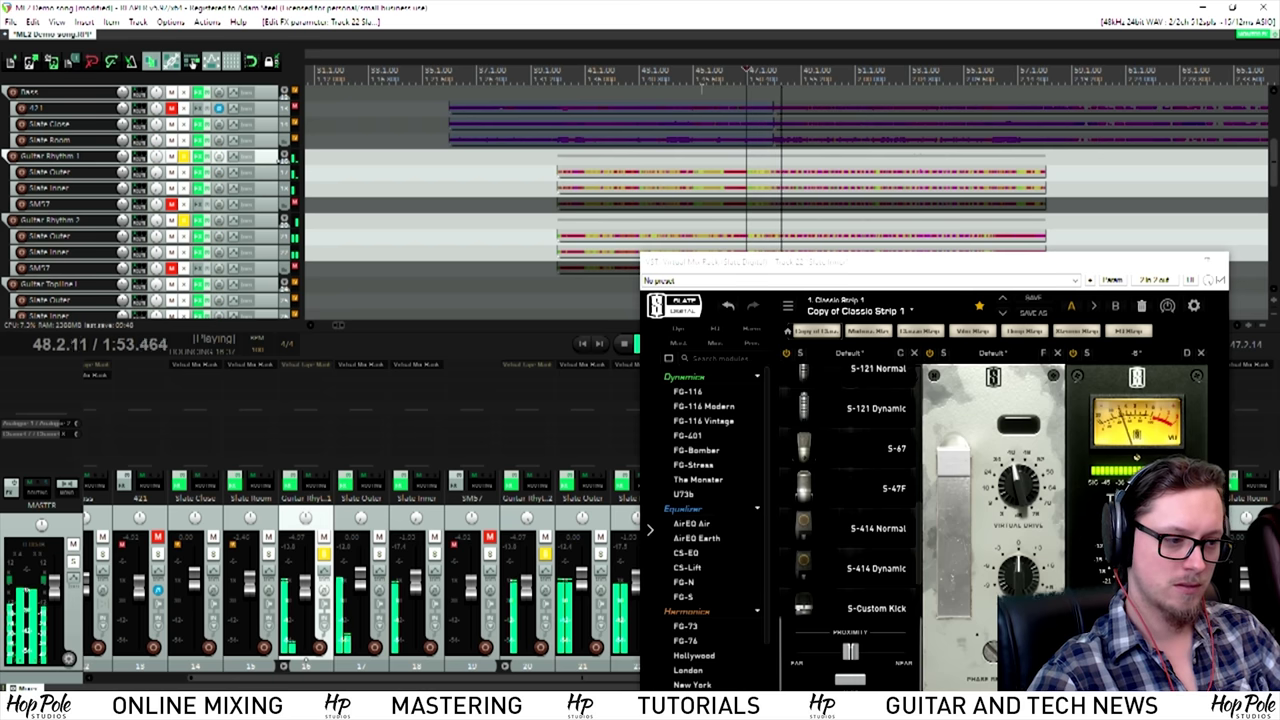
pyautogui.moveTo(812, 264); pyautogui.dragTo(728, 151)
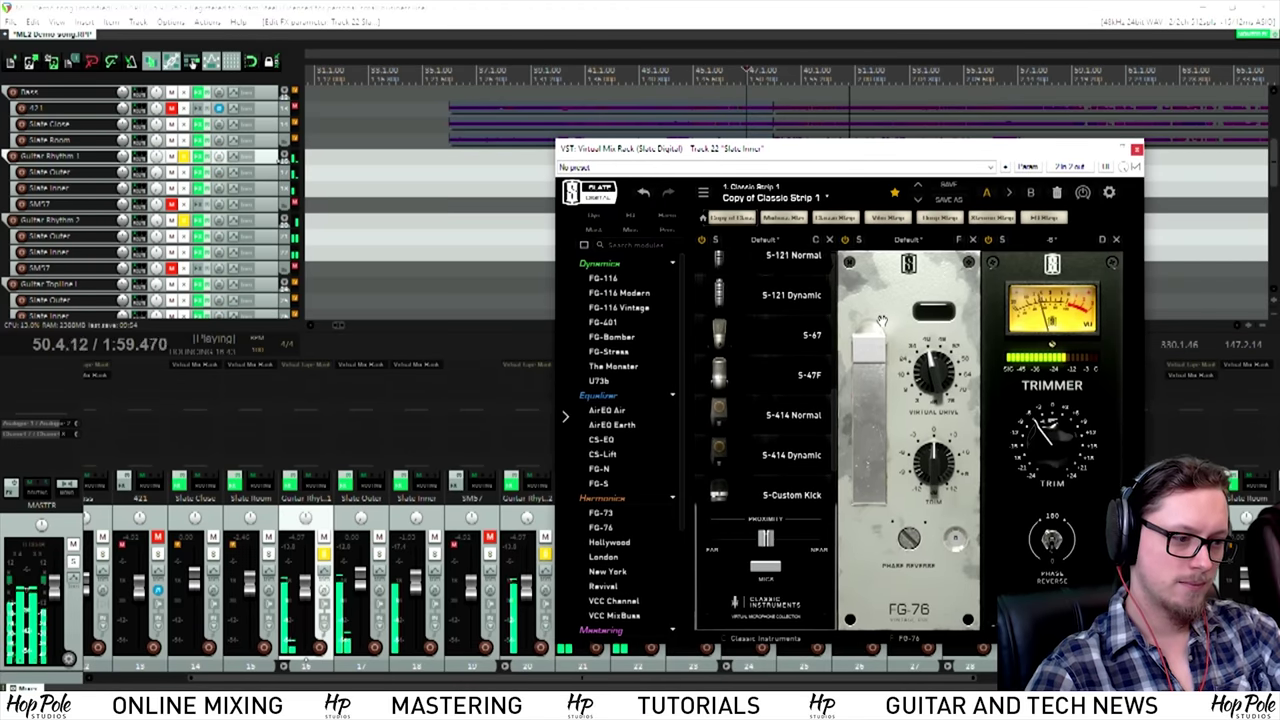
pyautogui.scroll(-2, 759, 367)
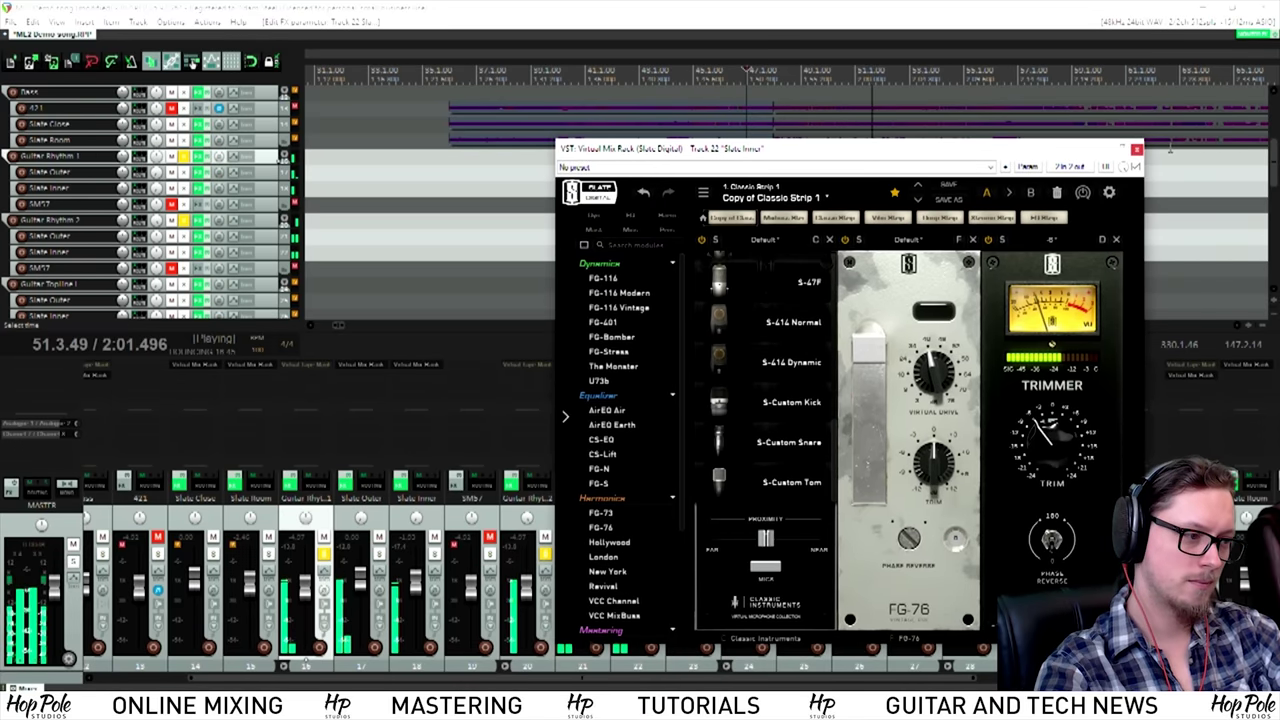
pyautogui.click(1136, 151)
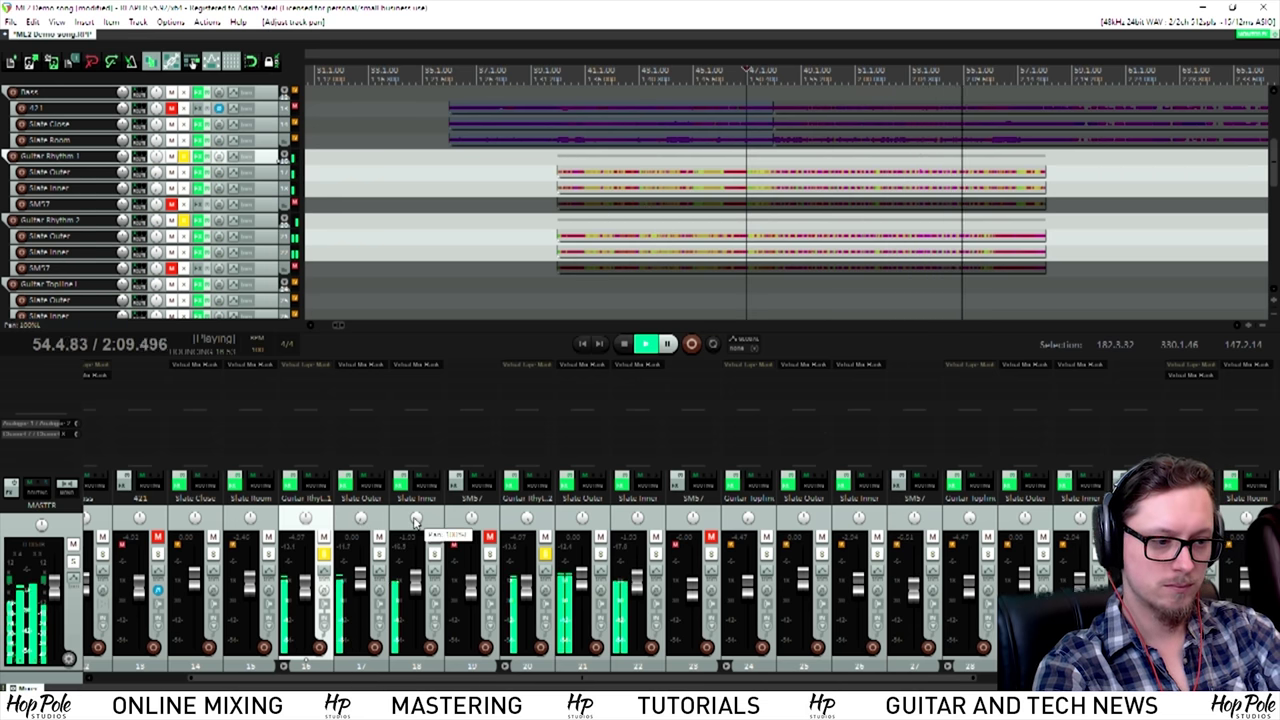
pyautogui.press('space')
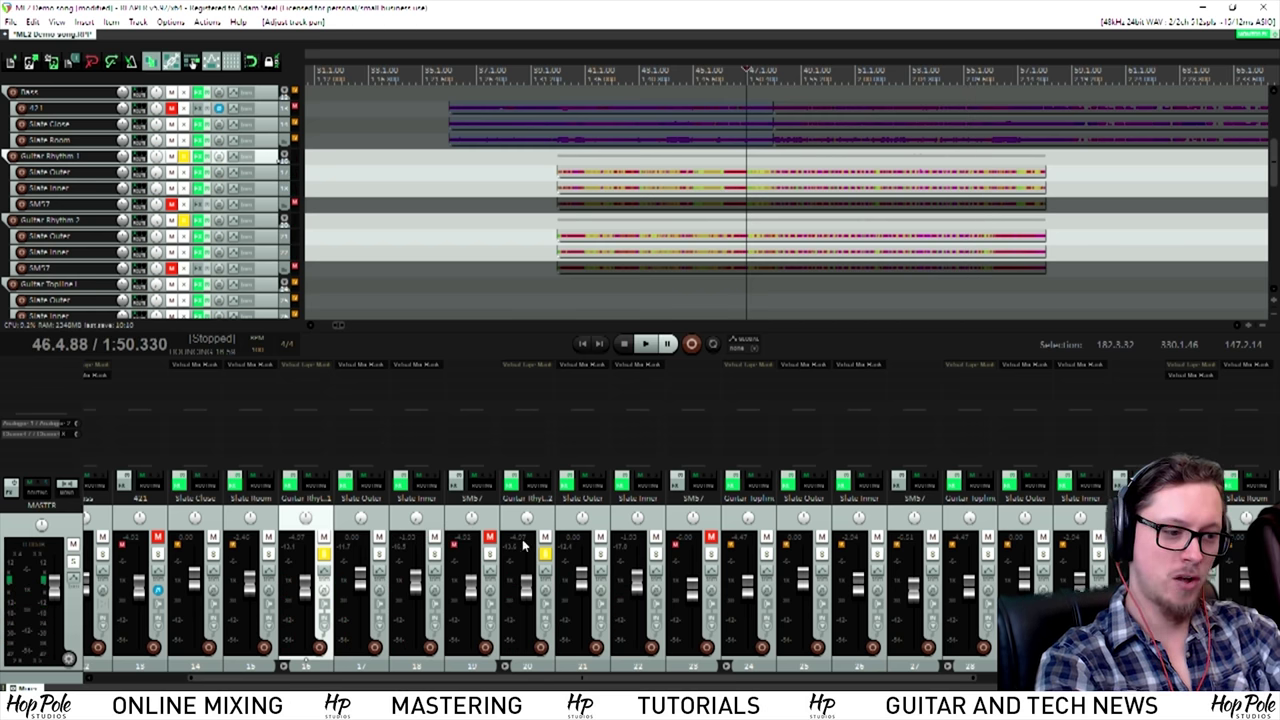
# Step: Unsolo Guitar Rhythm 1 and Guitar Rhythm 2 and audition the guitars within the full mix
pyautogui.click(545, 554)
pyautogui.click(323, 554)
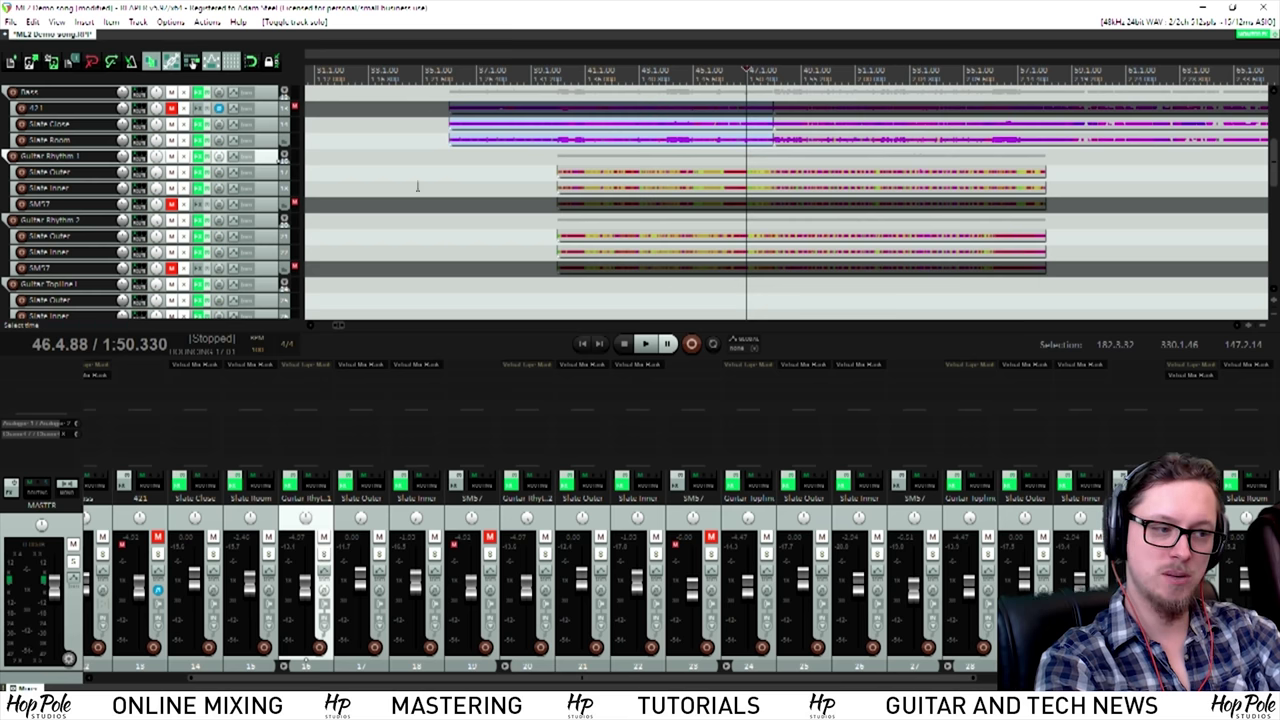
pyautogui.press('space')
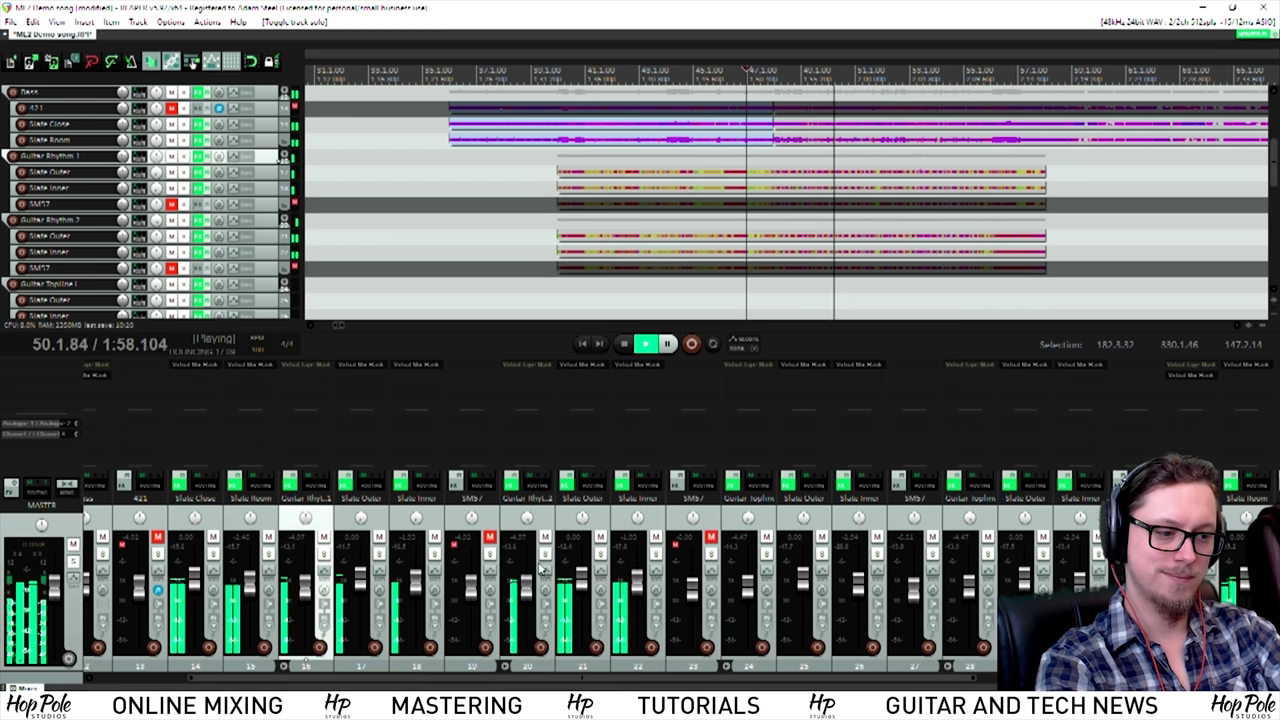
pyautogui.press('space')
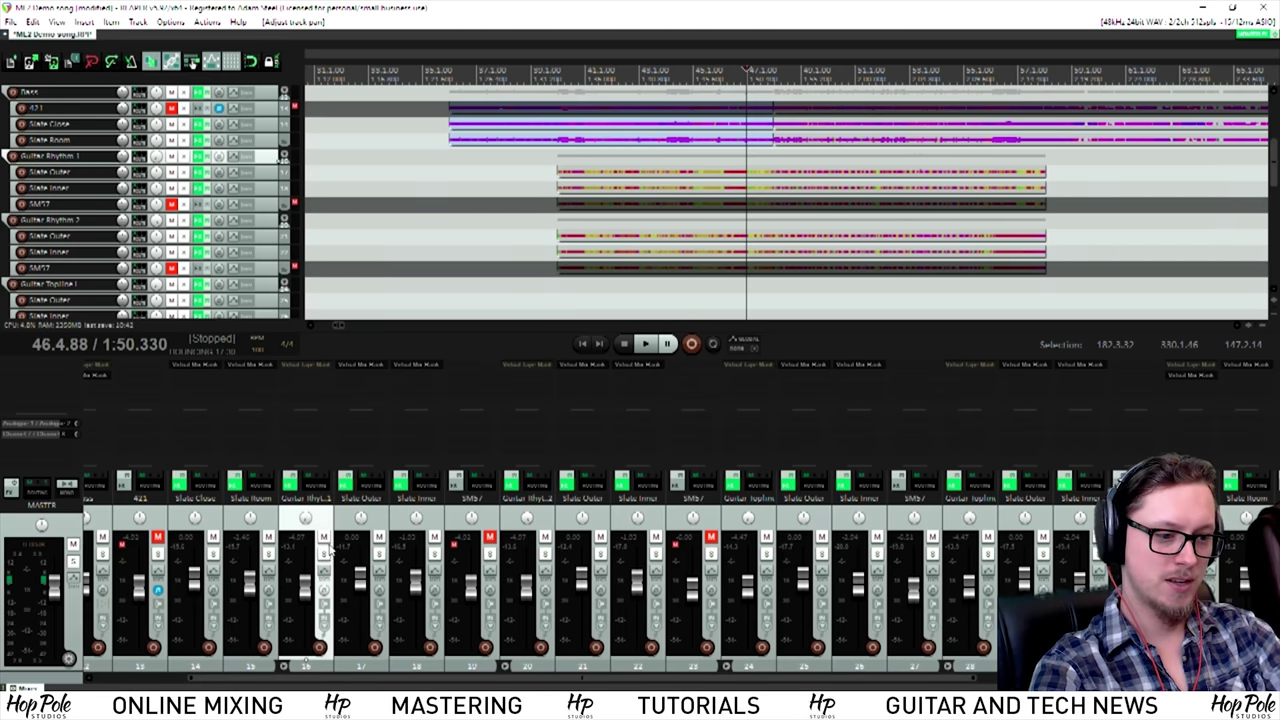
# Step: Change the microphone model on Guitar Rhythm 1's Slate Inner track to S-67 and close its Virtual Mix Rack
pyautogui.click(419, 366)
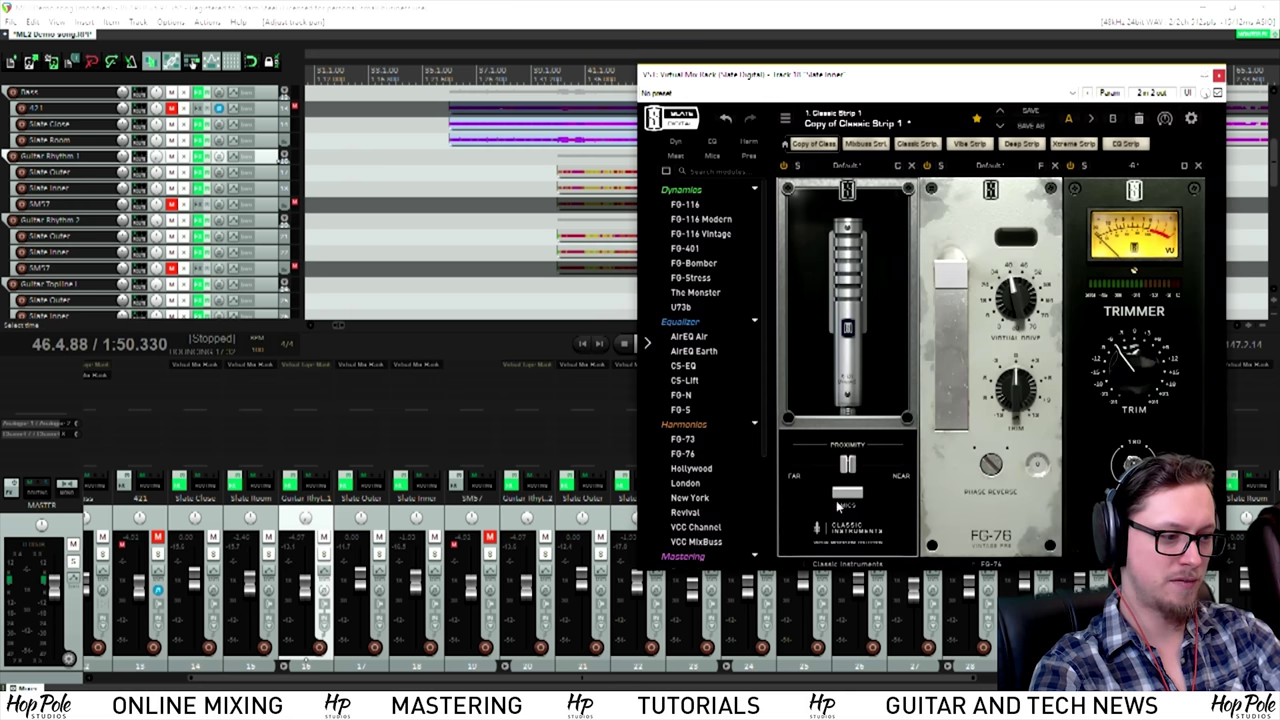
pyautogui.click(838, 507)
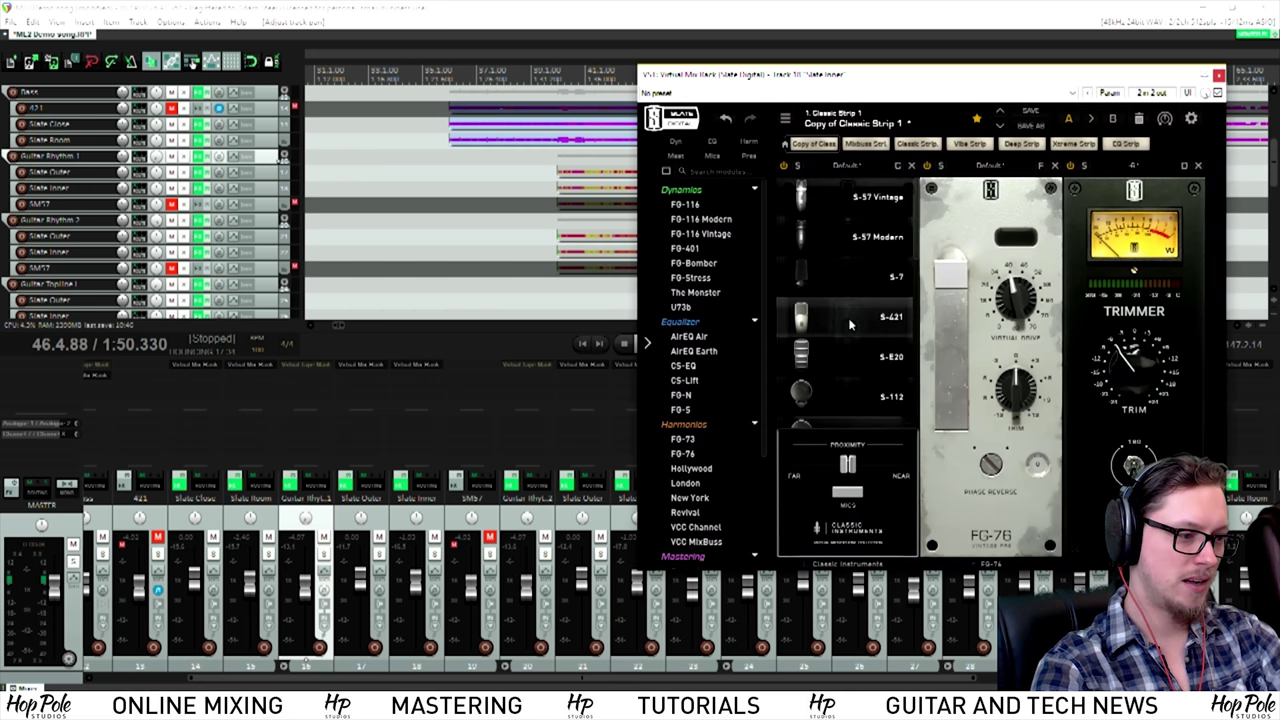
pyautogui.click(1218, 75)
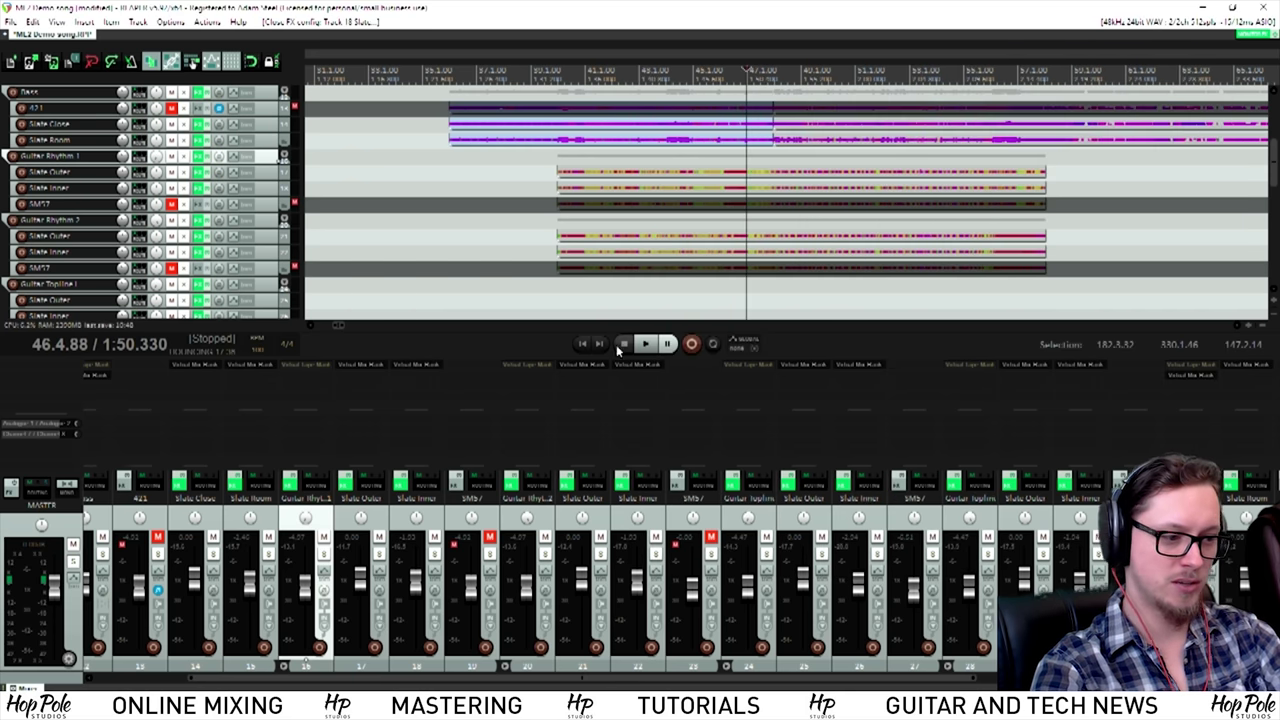
# Step: Change the microphone model on Guitar Rhythm 2's Slate Inner track to S-67, play the full mix, and close the rack
pyautogui.click(631, 366)
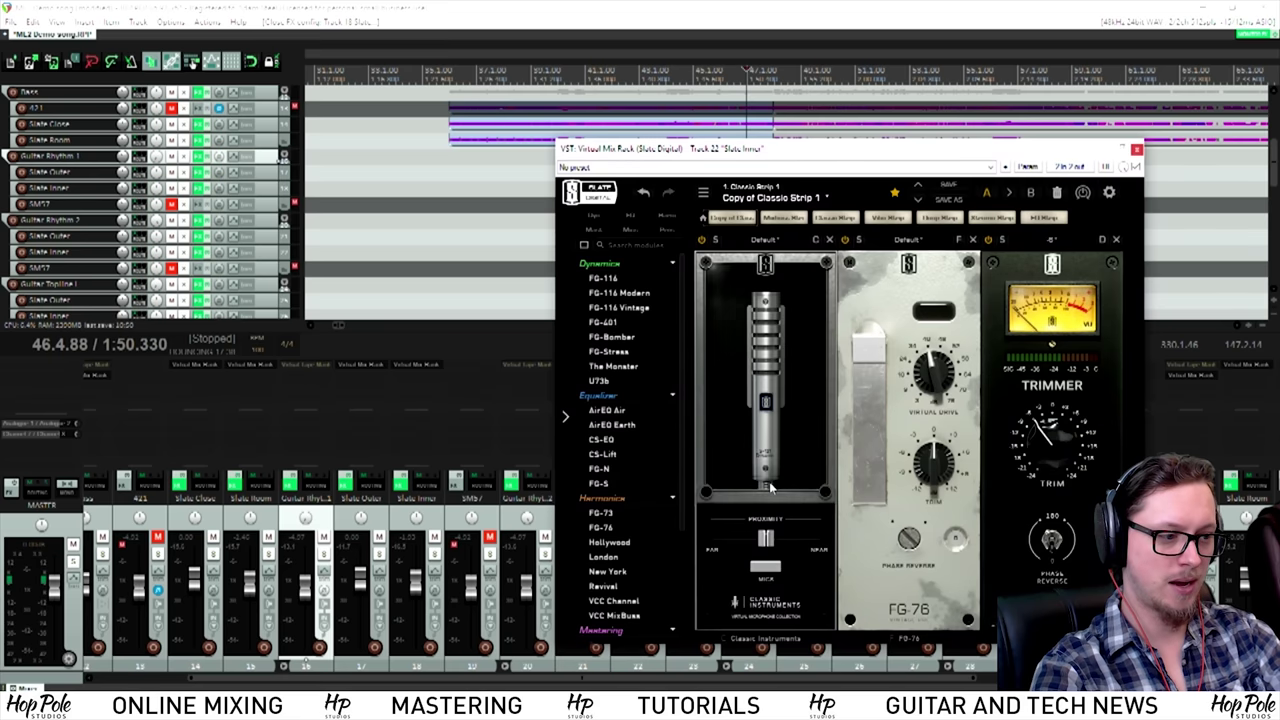
pyautogui.click(766, 567)
pyautogui.scroll(-4, 760, 426)
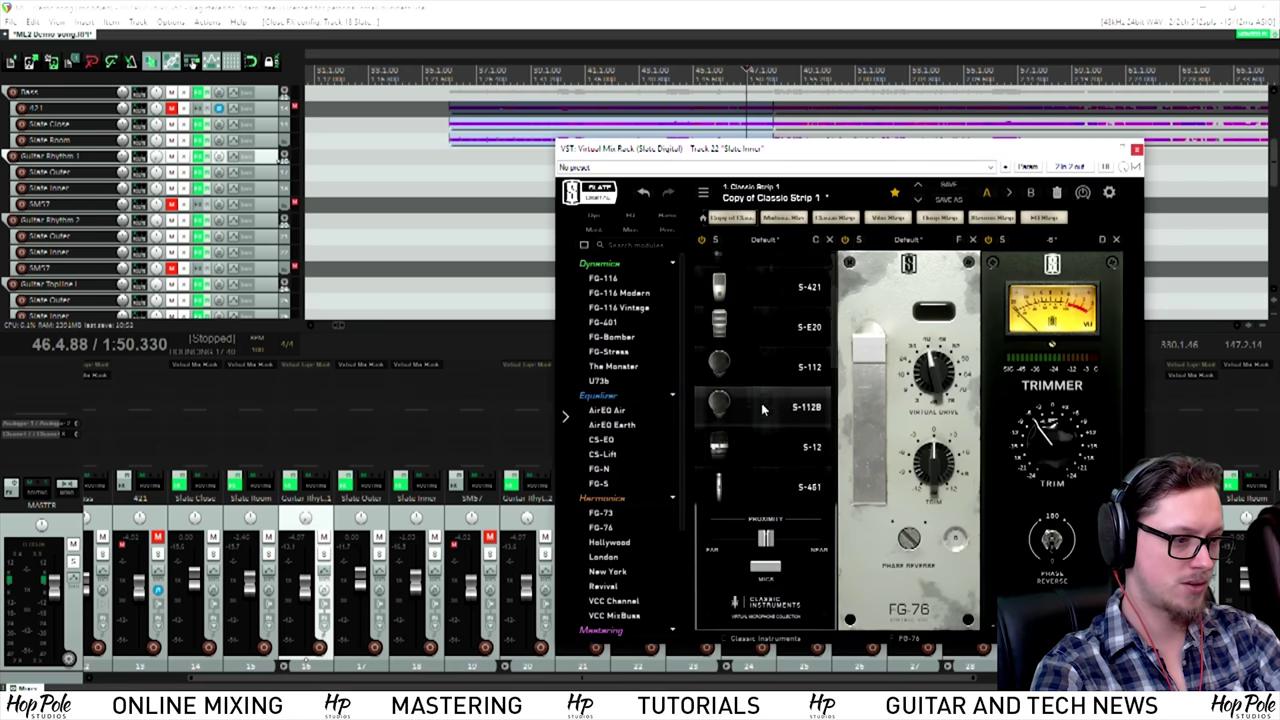
pyautogui.scroll(2, 760, 420)
pyautogui.click(762, 366)
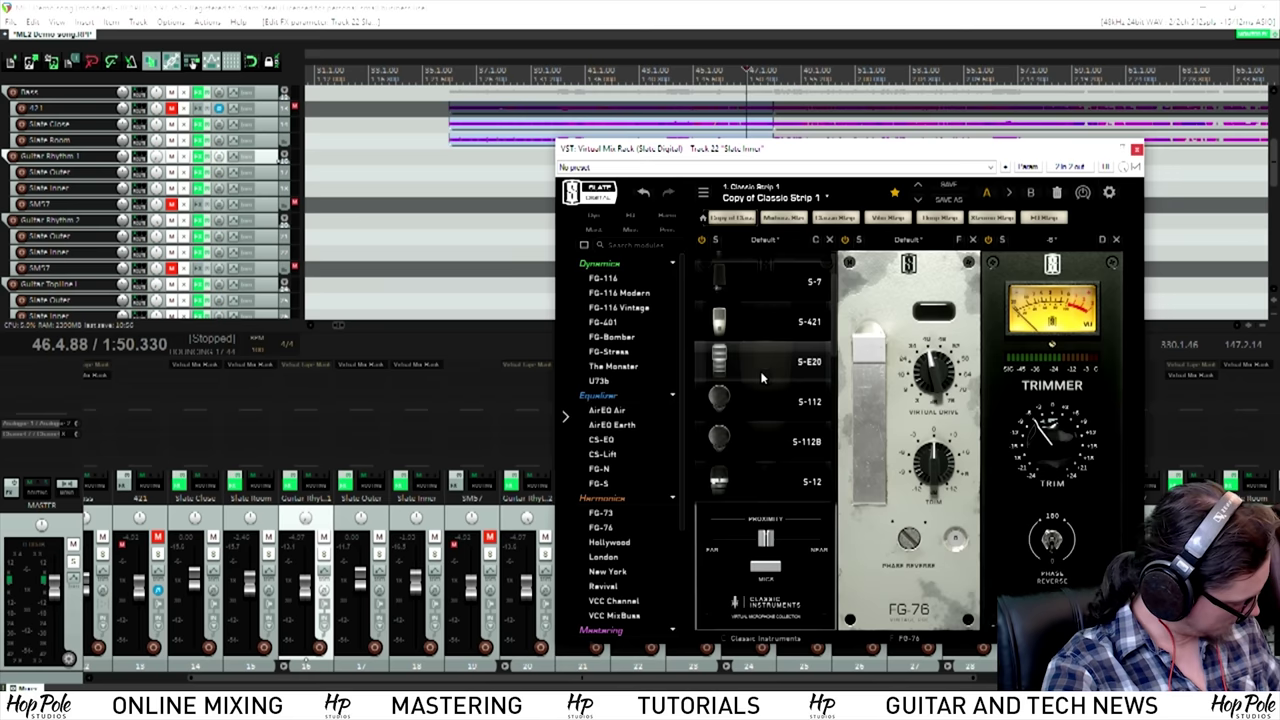
pyautogui.press('space')
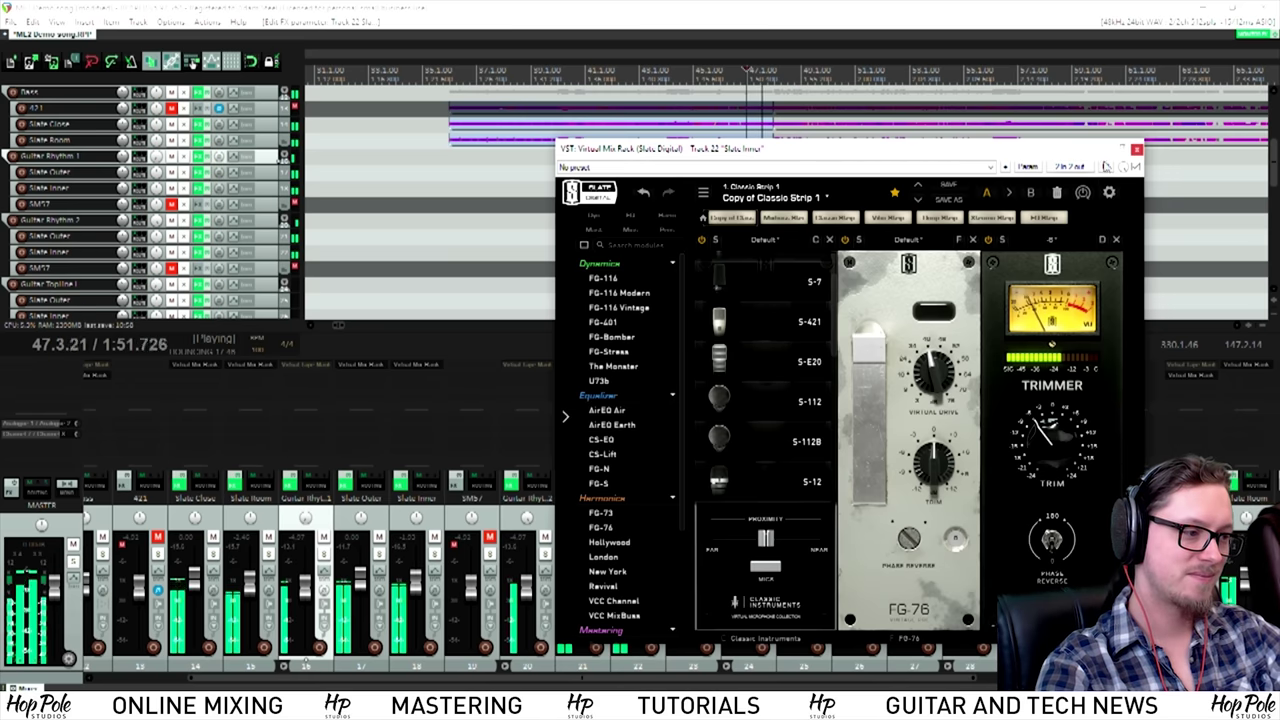
pyautogui.click(1137, 150)
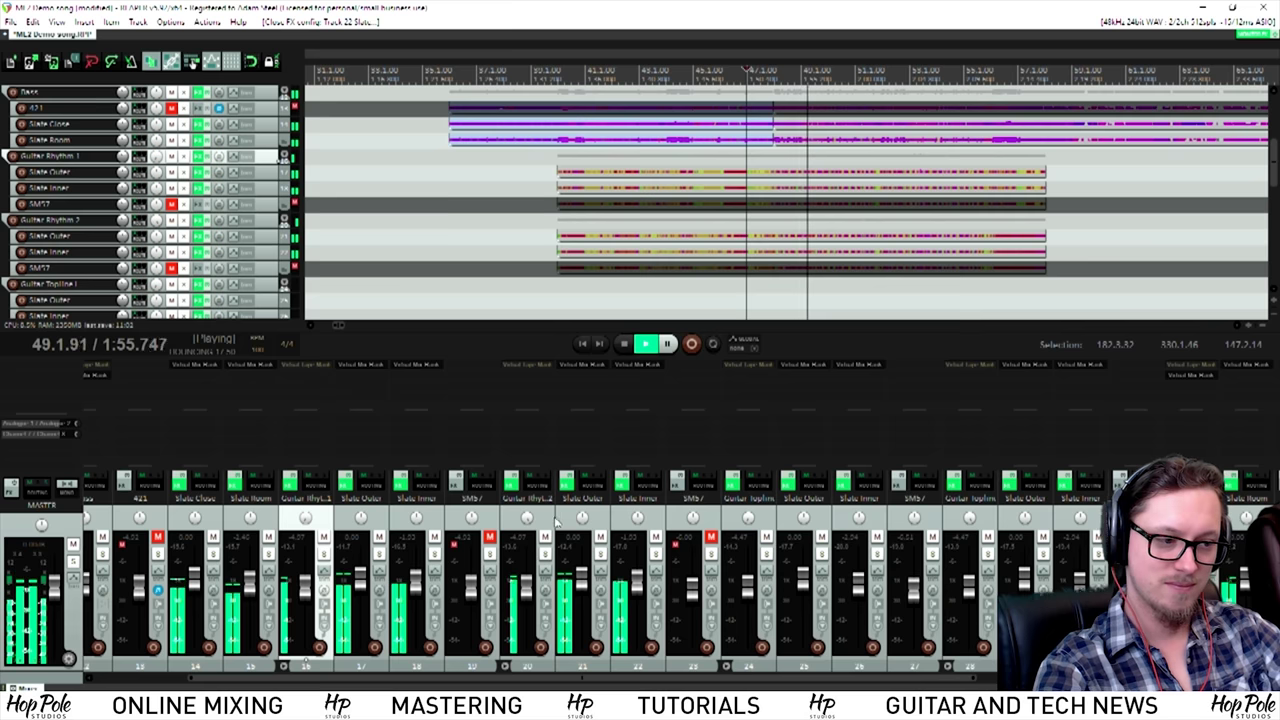
# Step: Reopen both Slate Inner racks side by side during playback to check their selected microphones, and close both racks
pyautogui.click(642, 368)
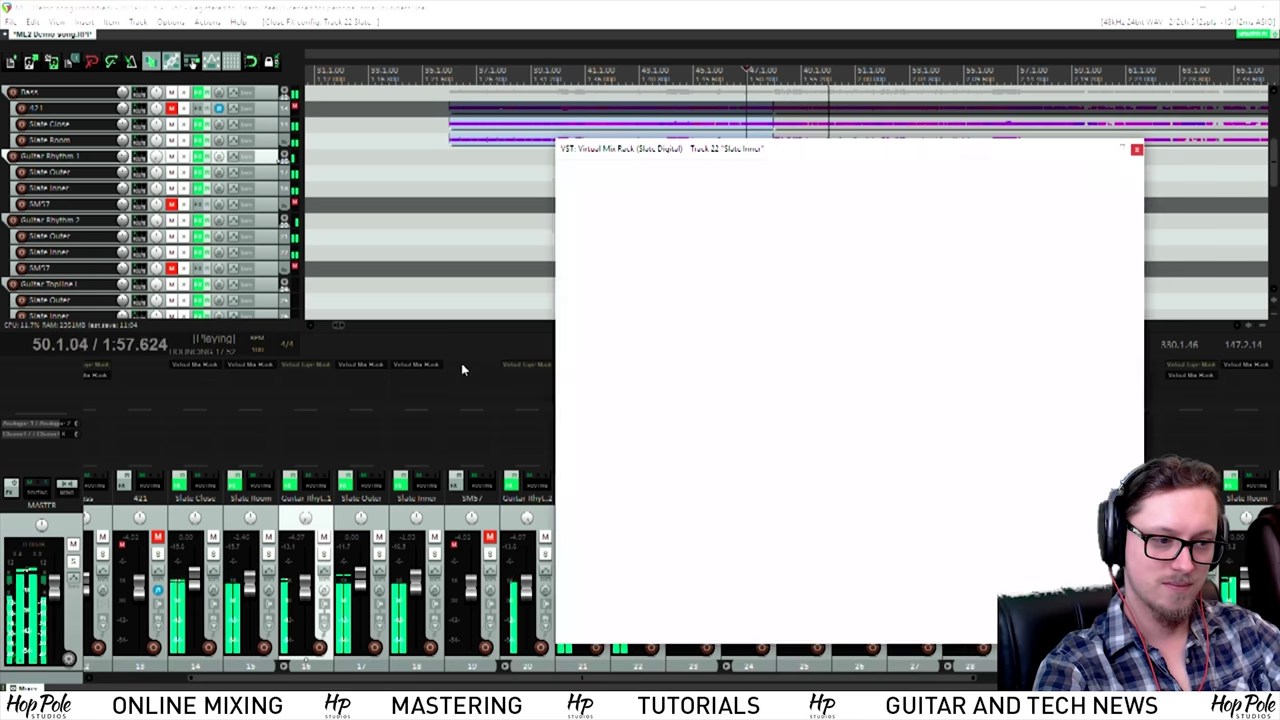
pyautogui.click(405, 367)
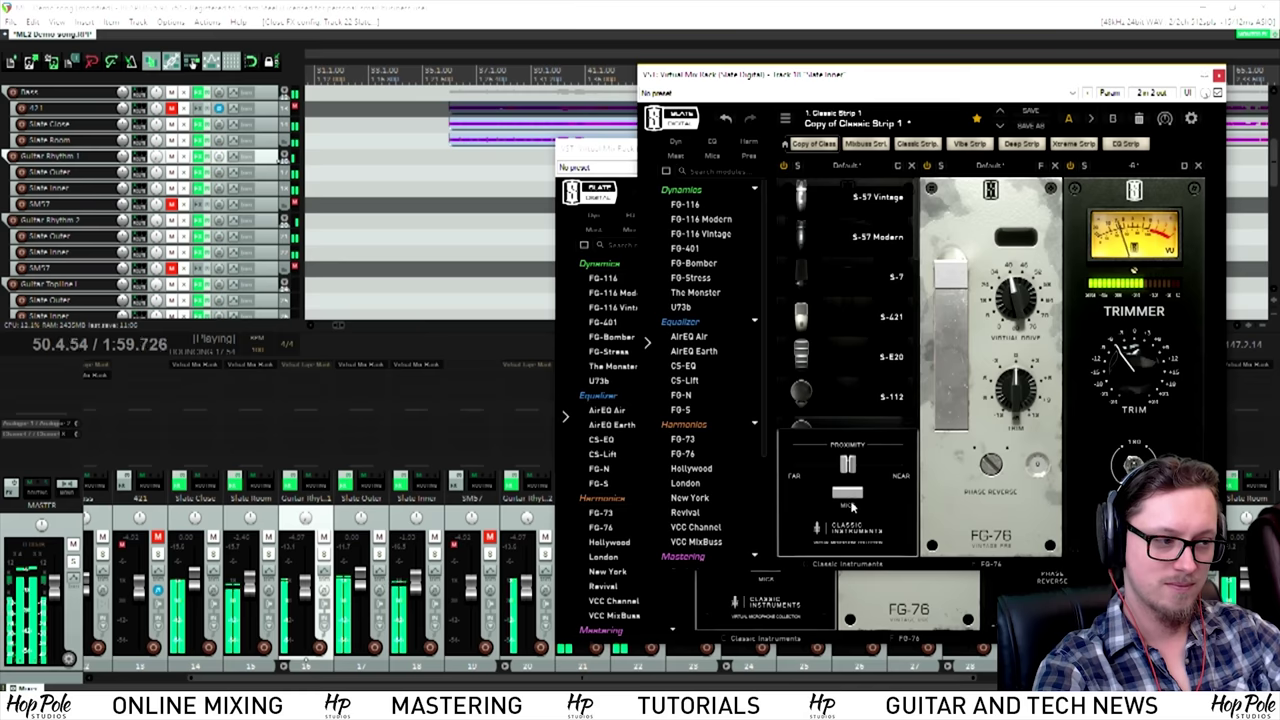
pyautogui.moveTo(867, 75); pyautogui.dragTo(314, 98)
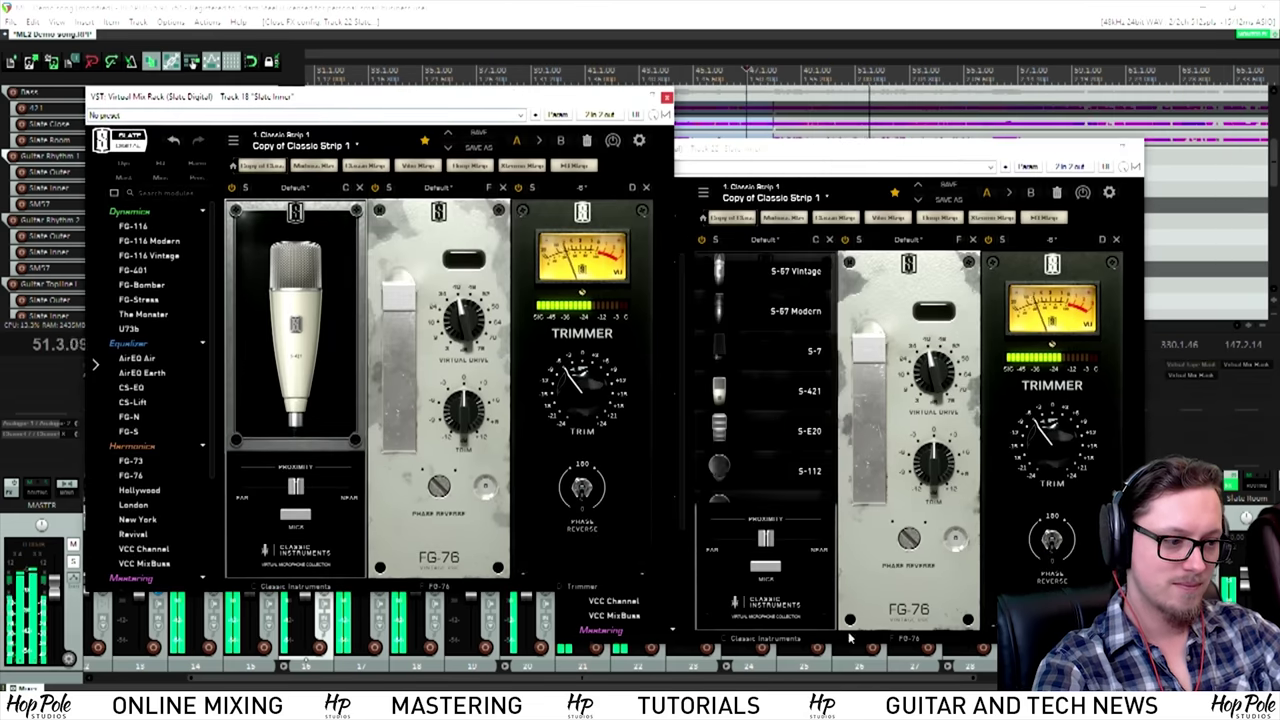
pyautogui.click(775, 566)
pyautogui.moveTo(580, 97); pyautogui.dragTo(543, 102)
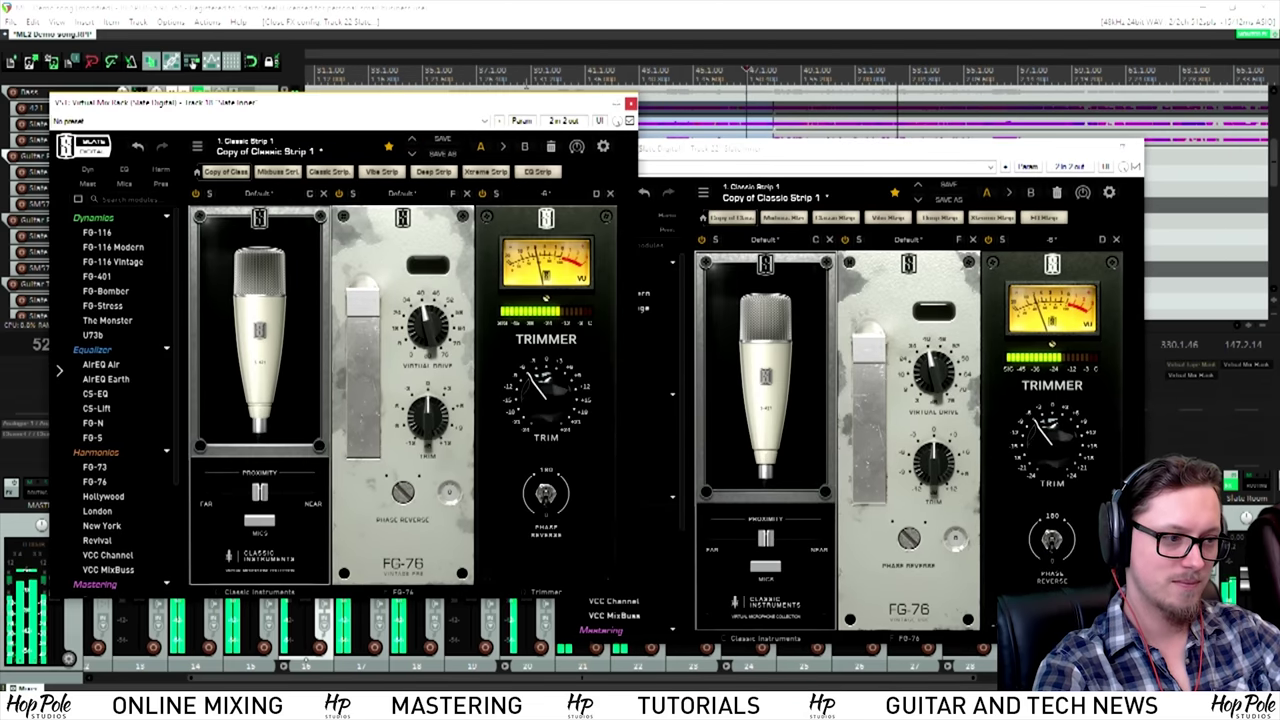
pyautogui.click(1122, 147)
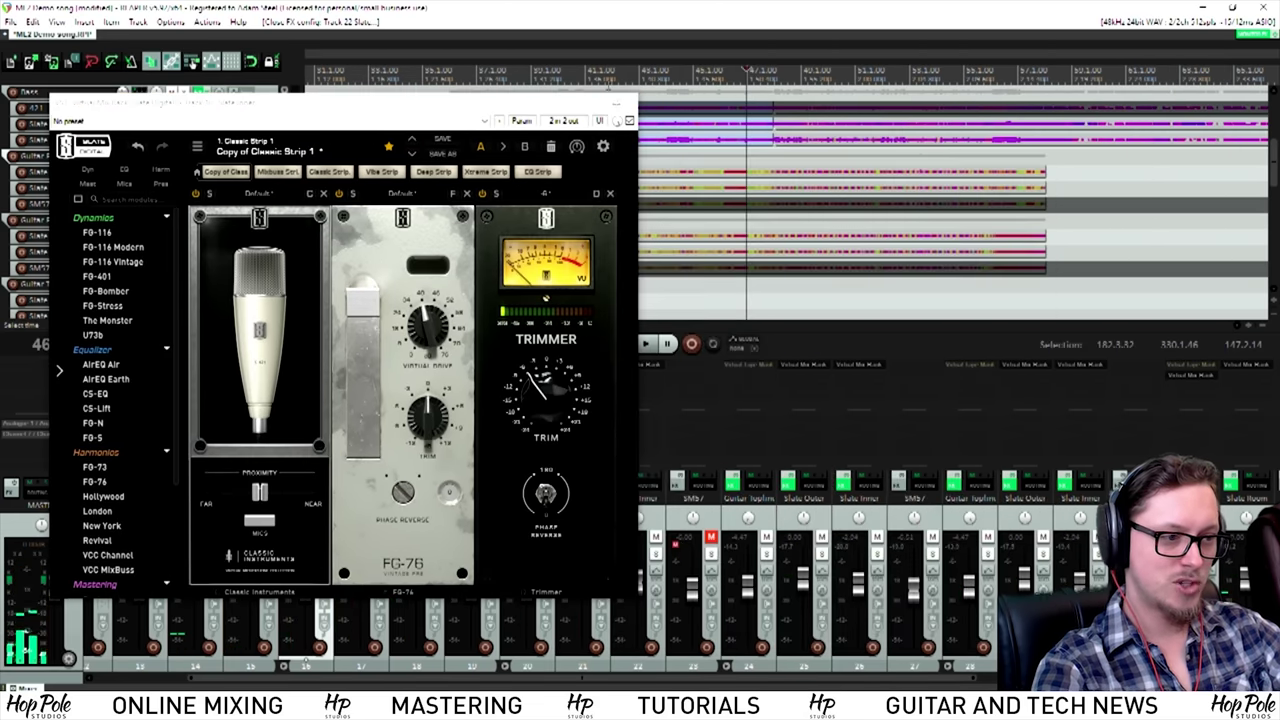
pyautogui.click(630, 104)
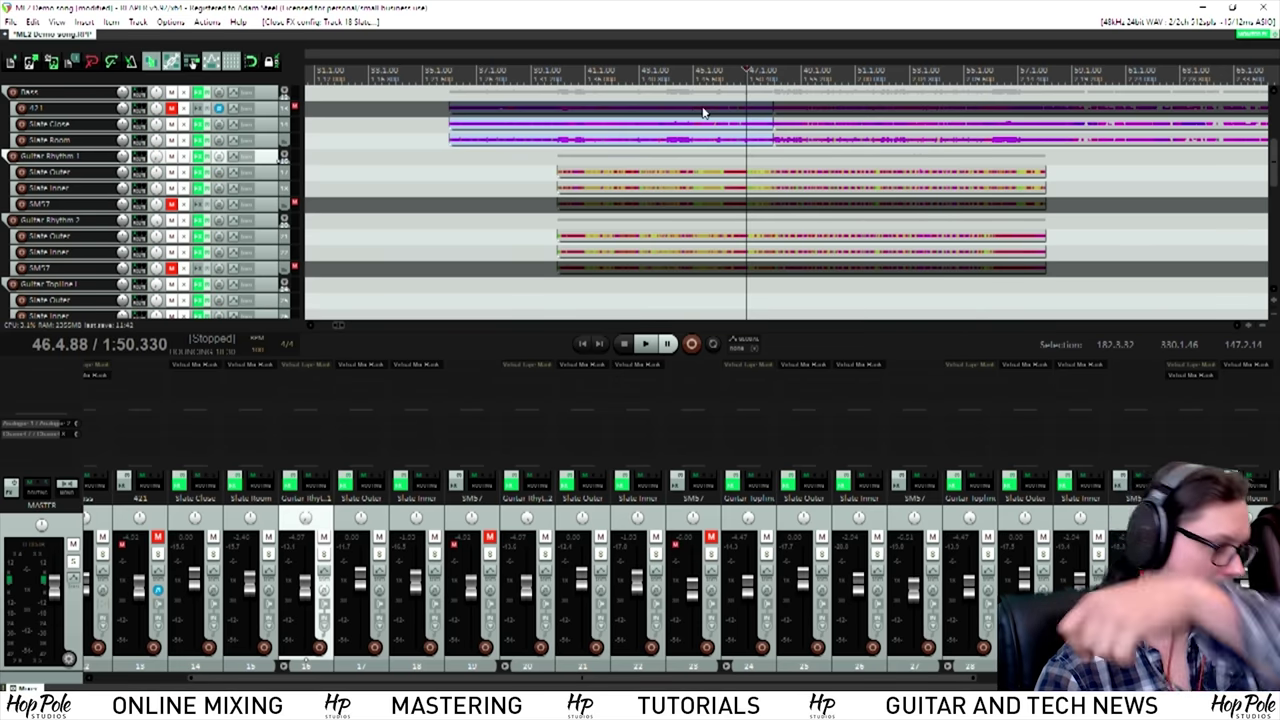
# Step: Solo the Bass folder and its 421 track and play them from about 1:24, near the start of the bass part
pyautogui.click(455, 67)
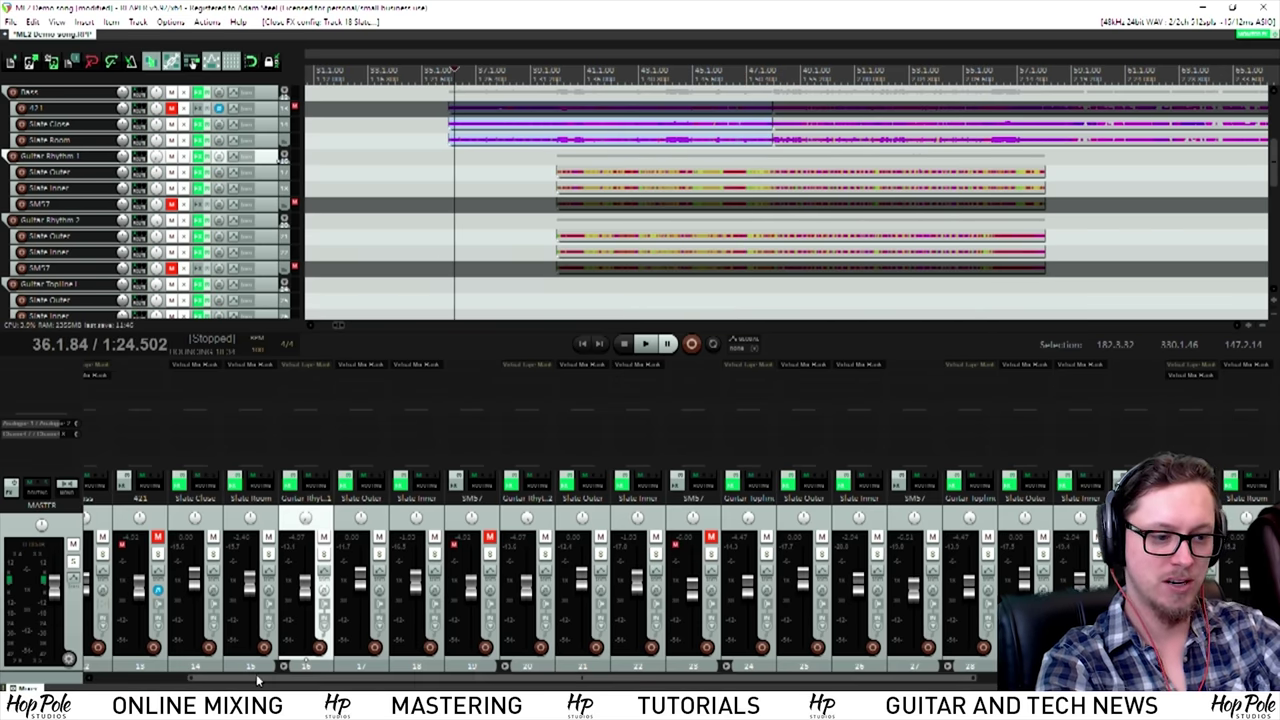
pyautogui.moveTo(259, 680); pyautogui.dragTo(50, 625)
pyautogui.click(239, 553)
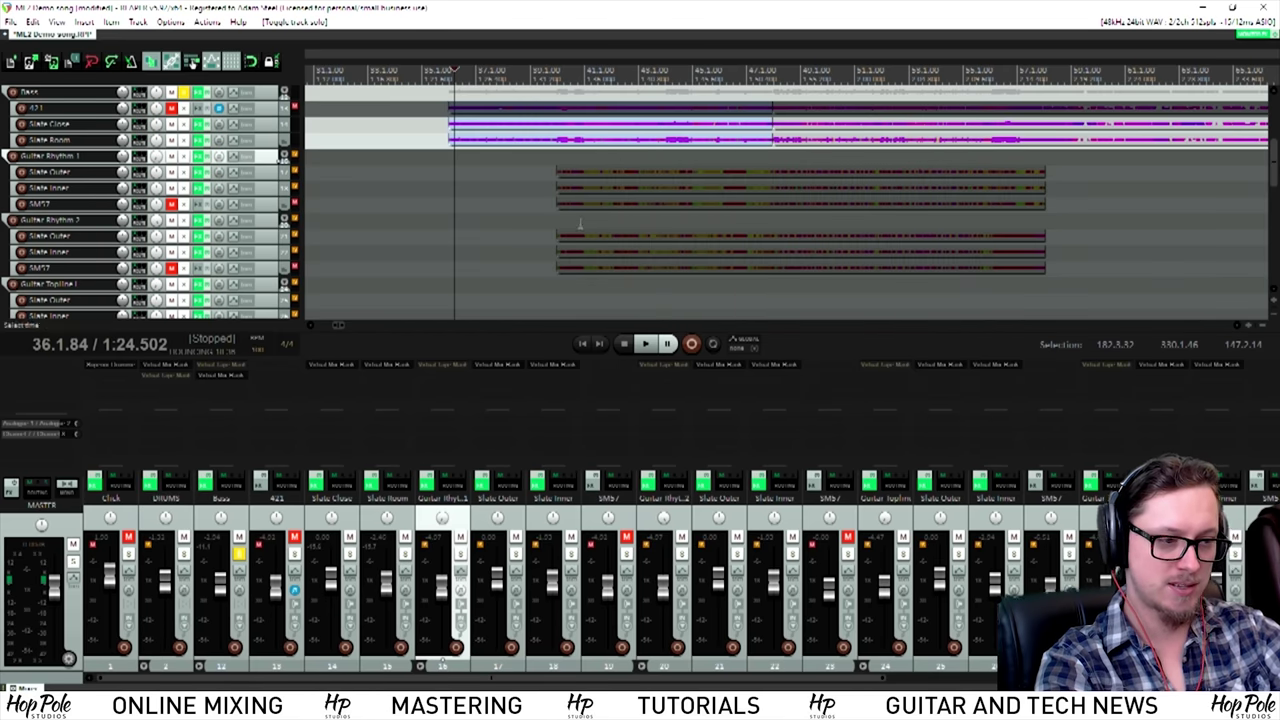
pyautogui.click(294, 553)
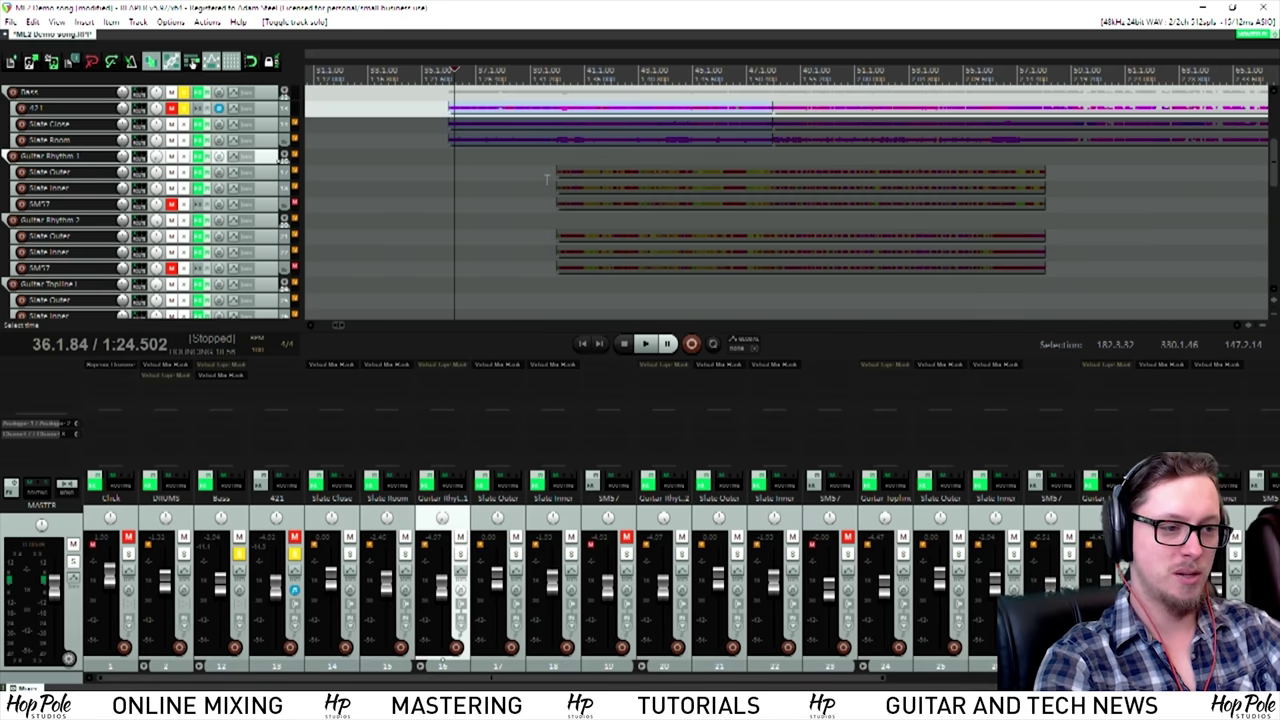
pyautogui.press('space')
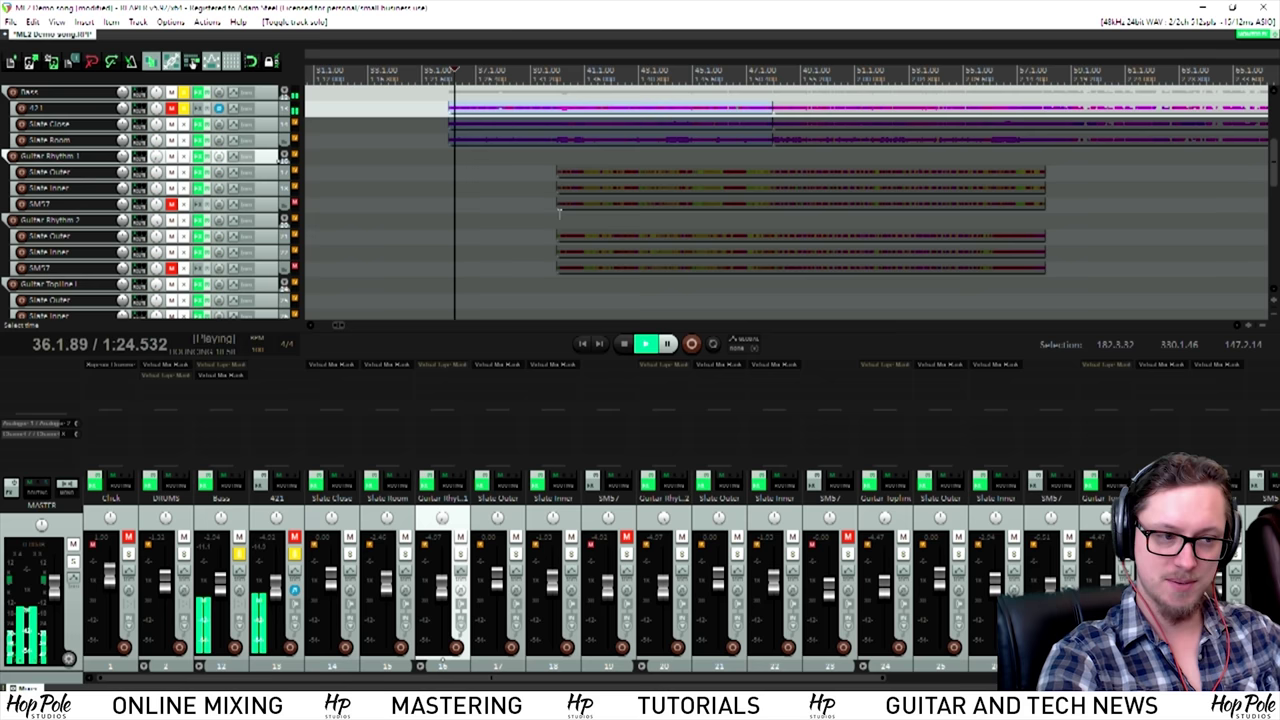
# Step: Play the soloed 421 bass from about 1:33, examine the Bass folder's Virtual Mix Rack, and close it after stopping playback
pyautogui.click(552, 72)
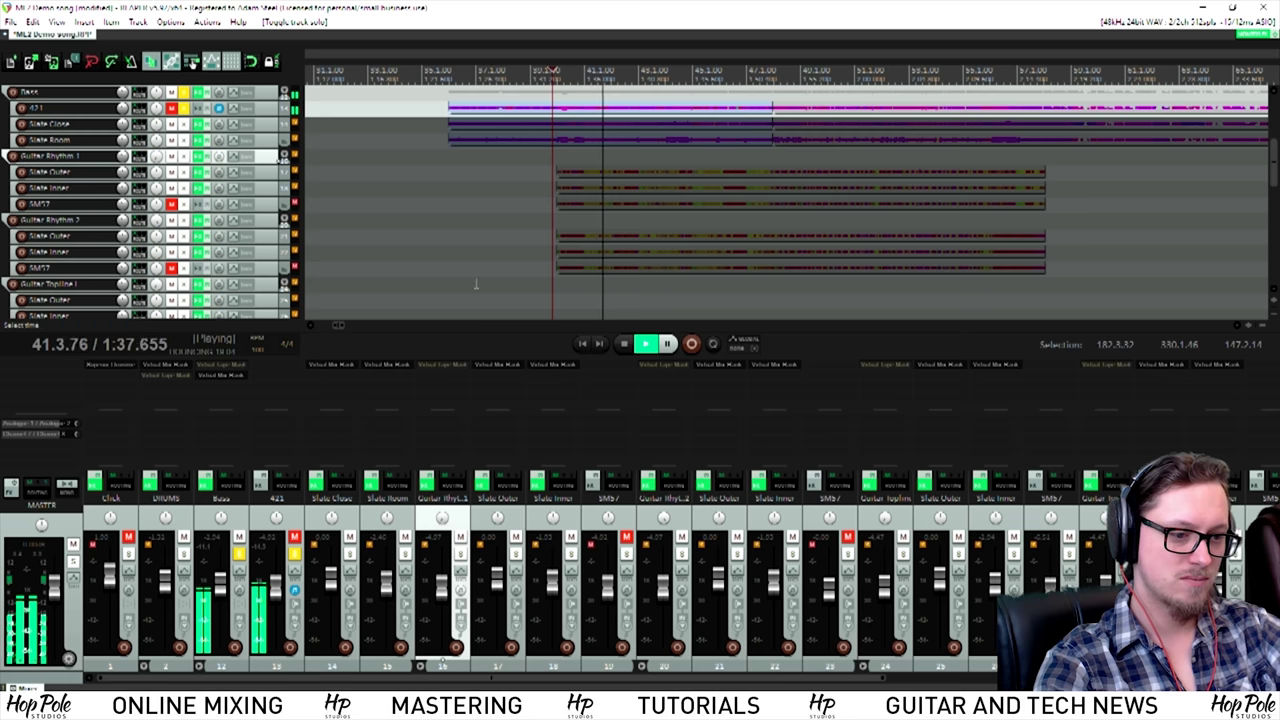
pyautogui.click(228, 374)
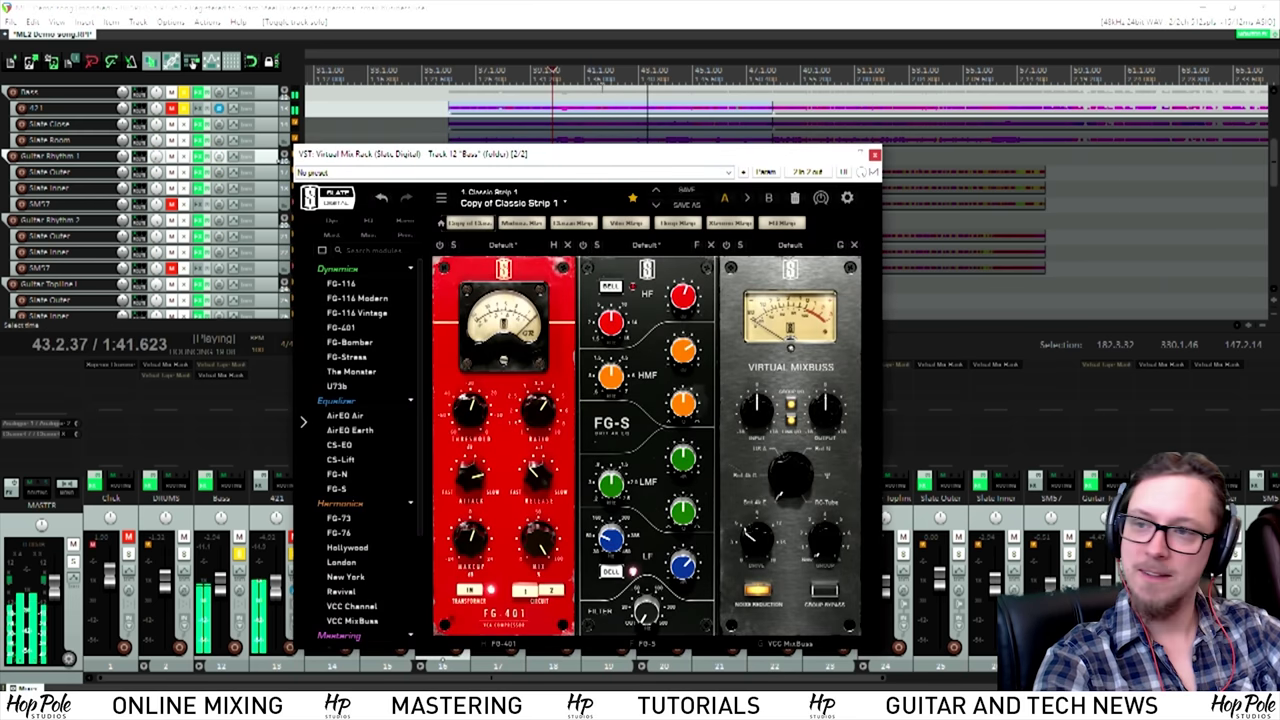
pyautogui.press('space')
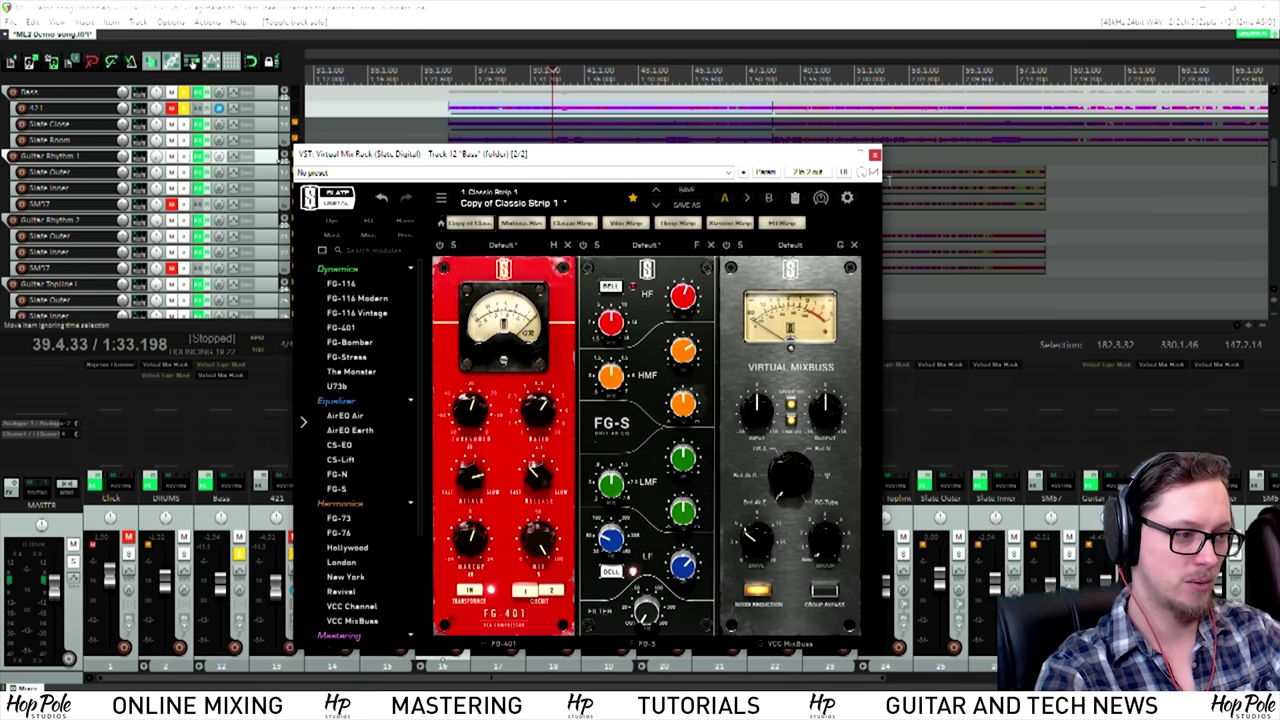
pyautogui.click(875, 155)
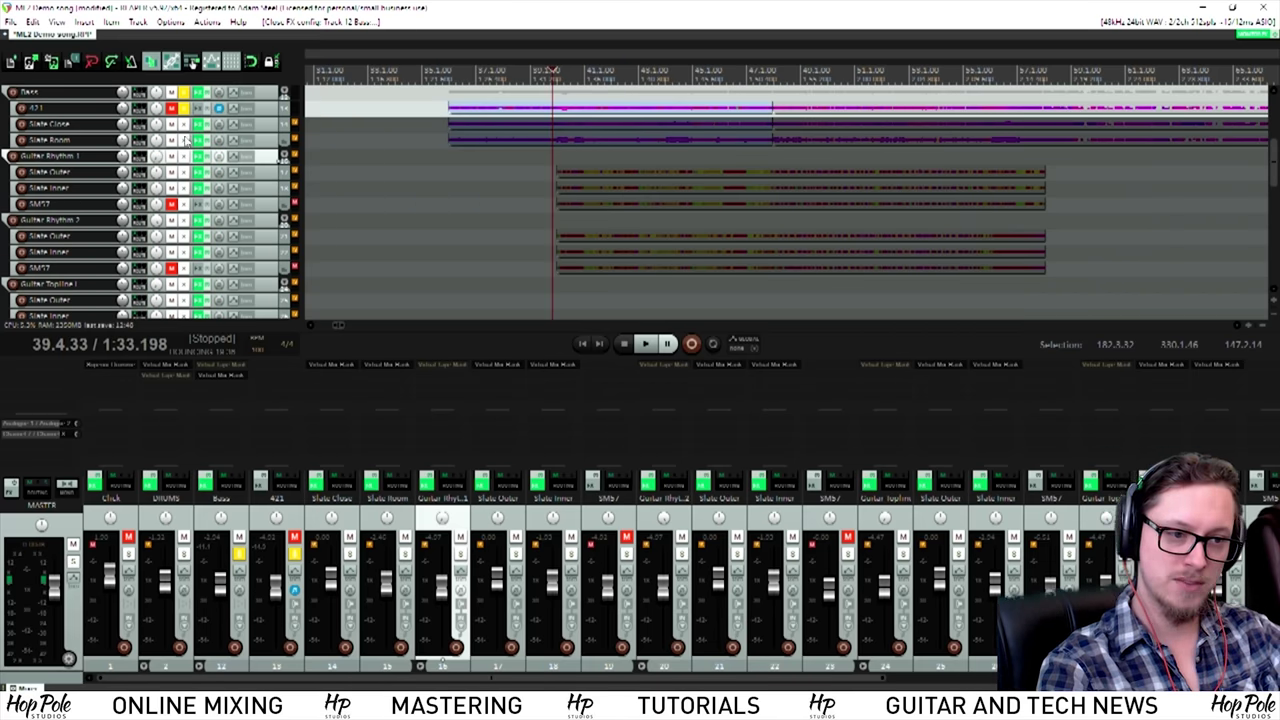
# Step: Solo the Slate Close bass track, play it from about 1:33, and open its Virtual Mix Rack to examine the microphone model
pyautogui.click(184, 124)
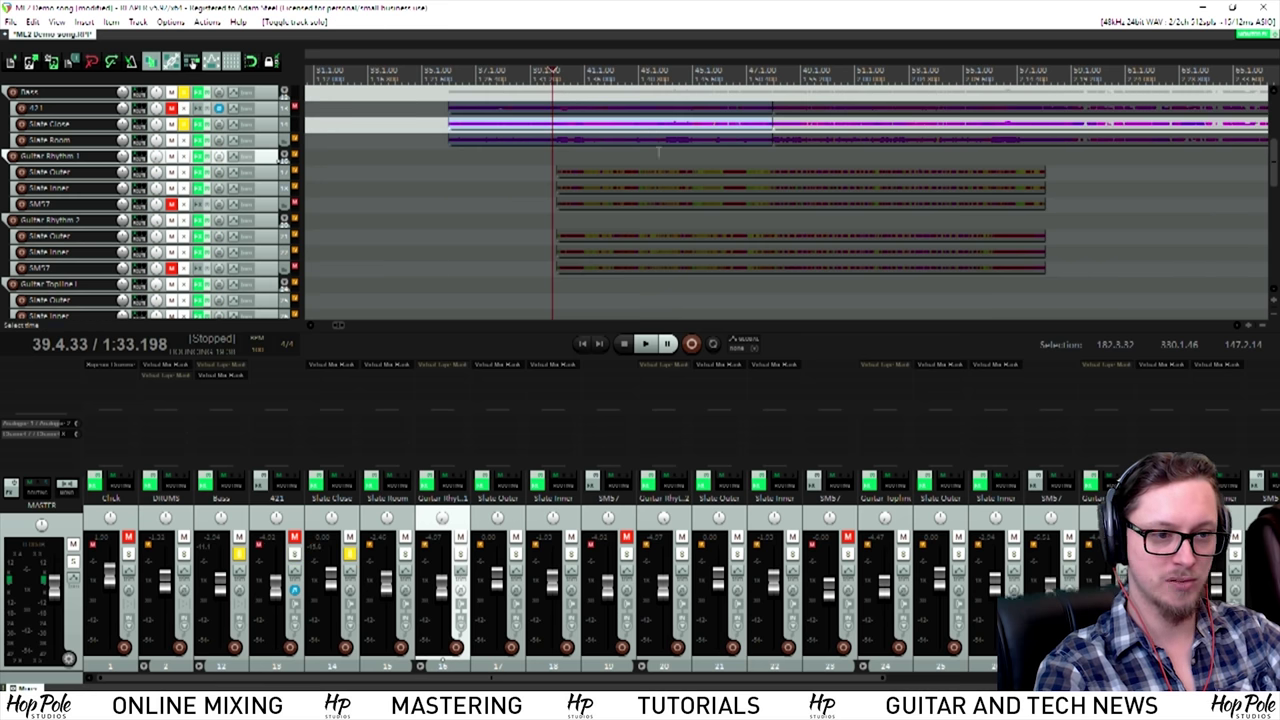
pyautogui.press('space')
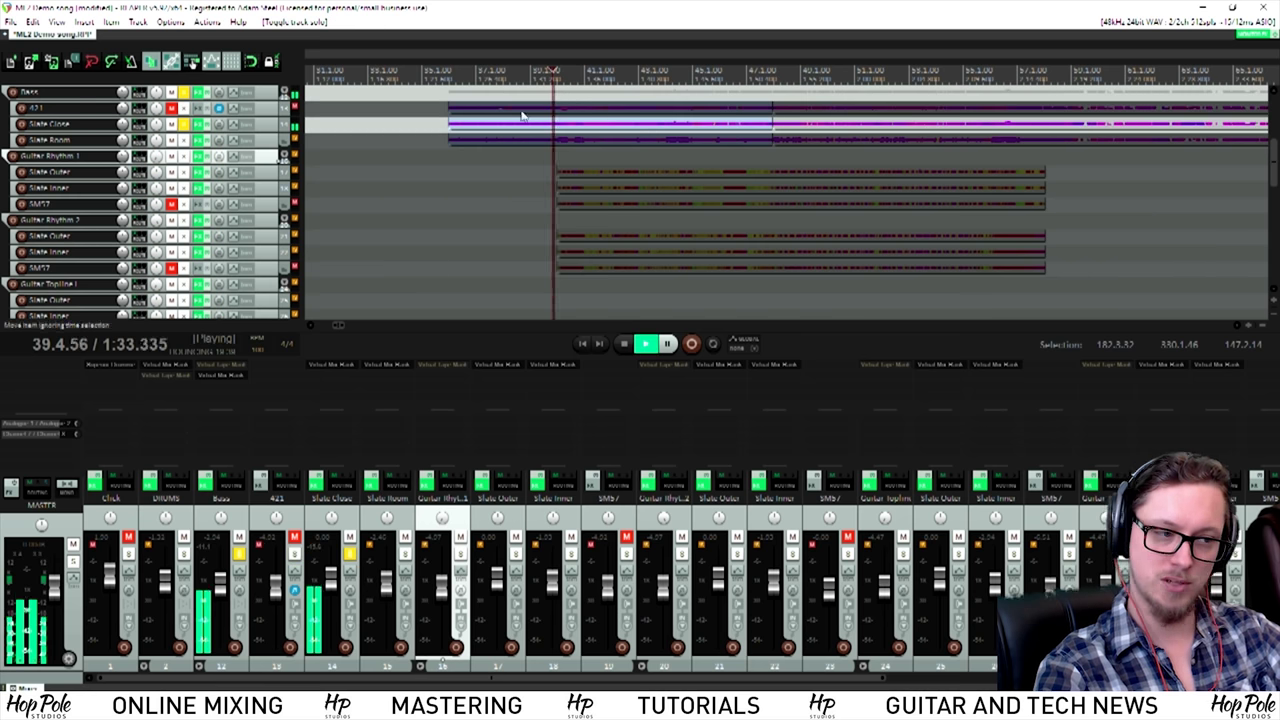
pyautogui.click(344, 368)
pyautogui.moveTo(520, 88); pyautogui.dragTo(533, 122)
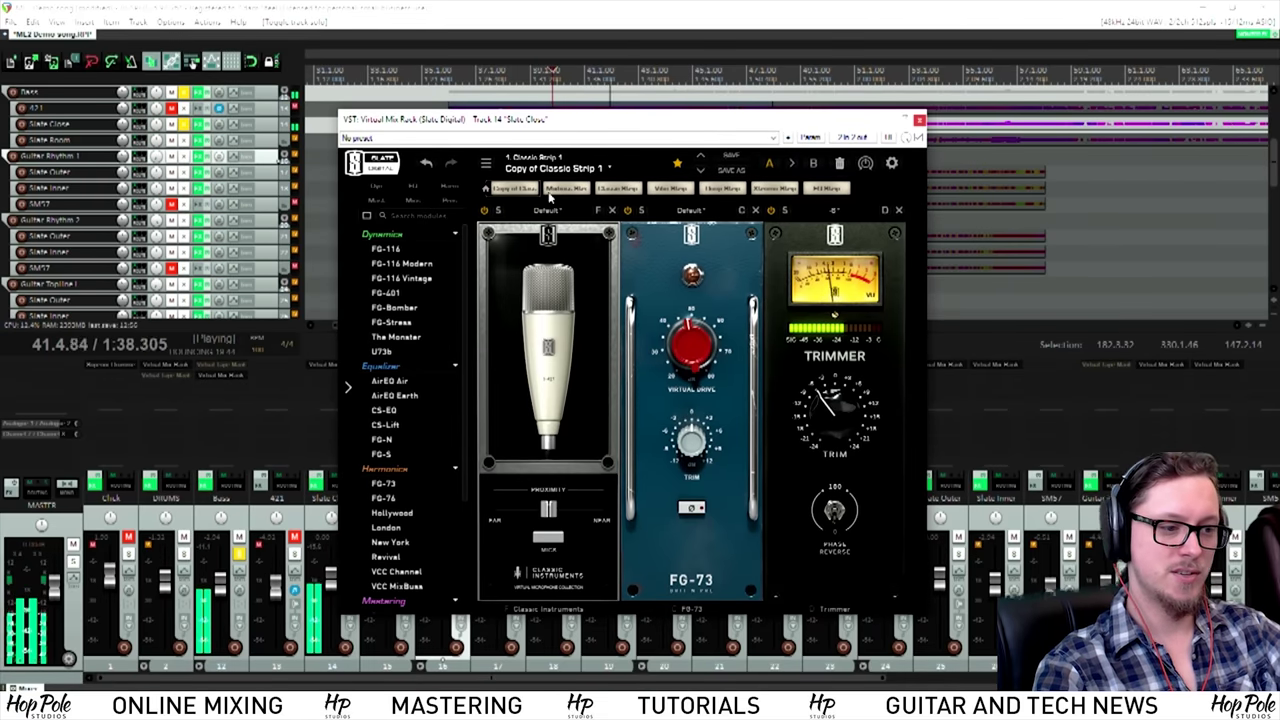
pyautogui.press('space')
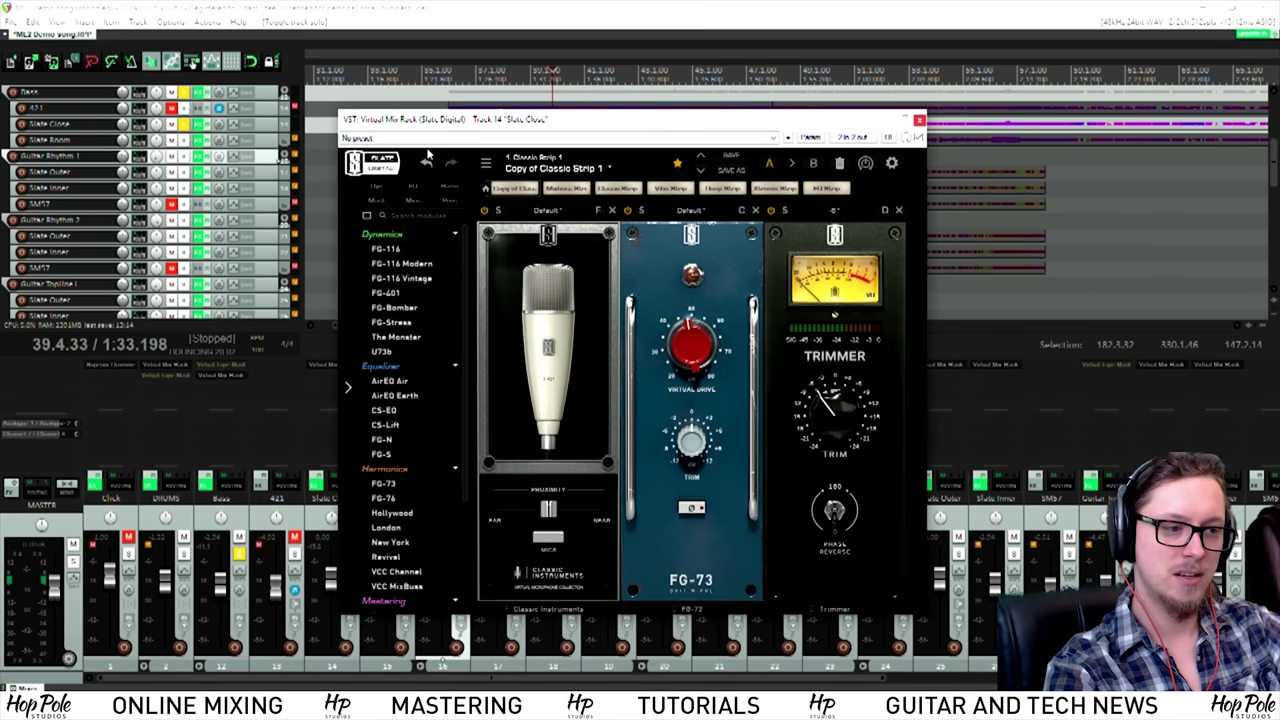
# Step: Move the Slate Close rack clear of the bass mixer channels and replay the soloed track from about 1:33
pyautogui.moveTo(452, 122); pyautogui.dragTo(574, 142)
pyautogui.press('space')
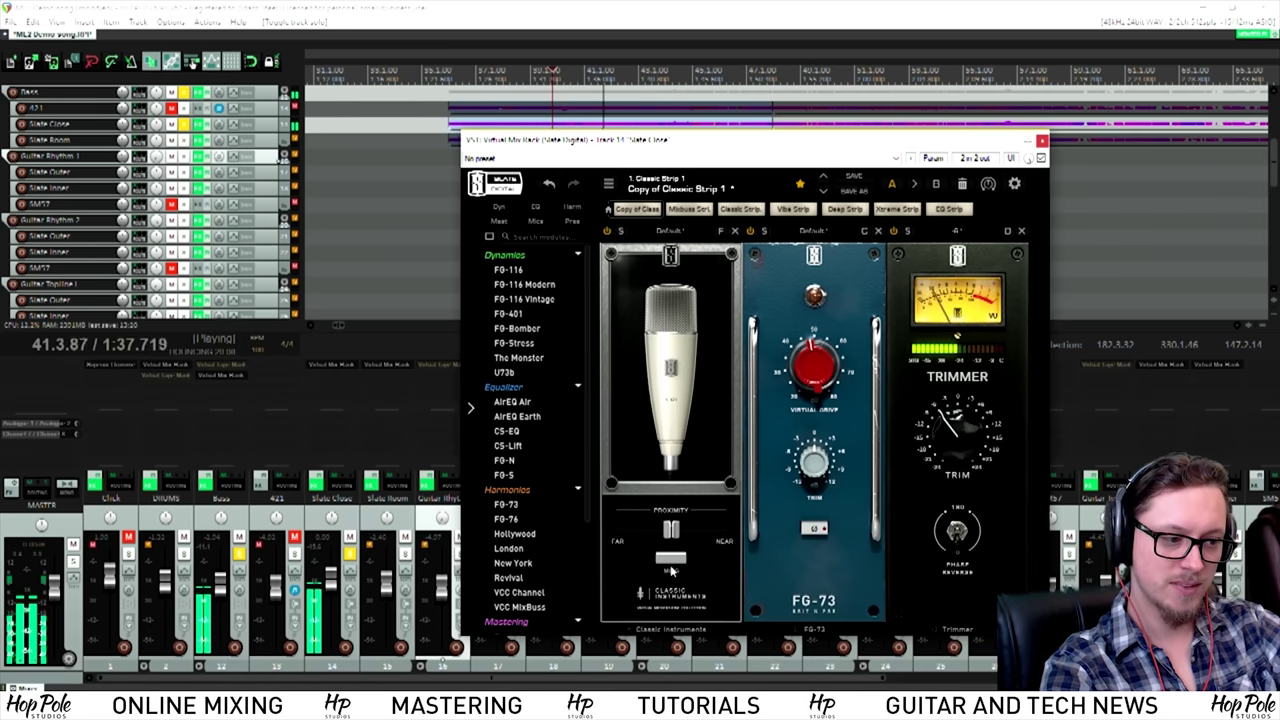
pyautogui.press('space')
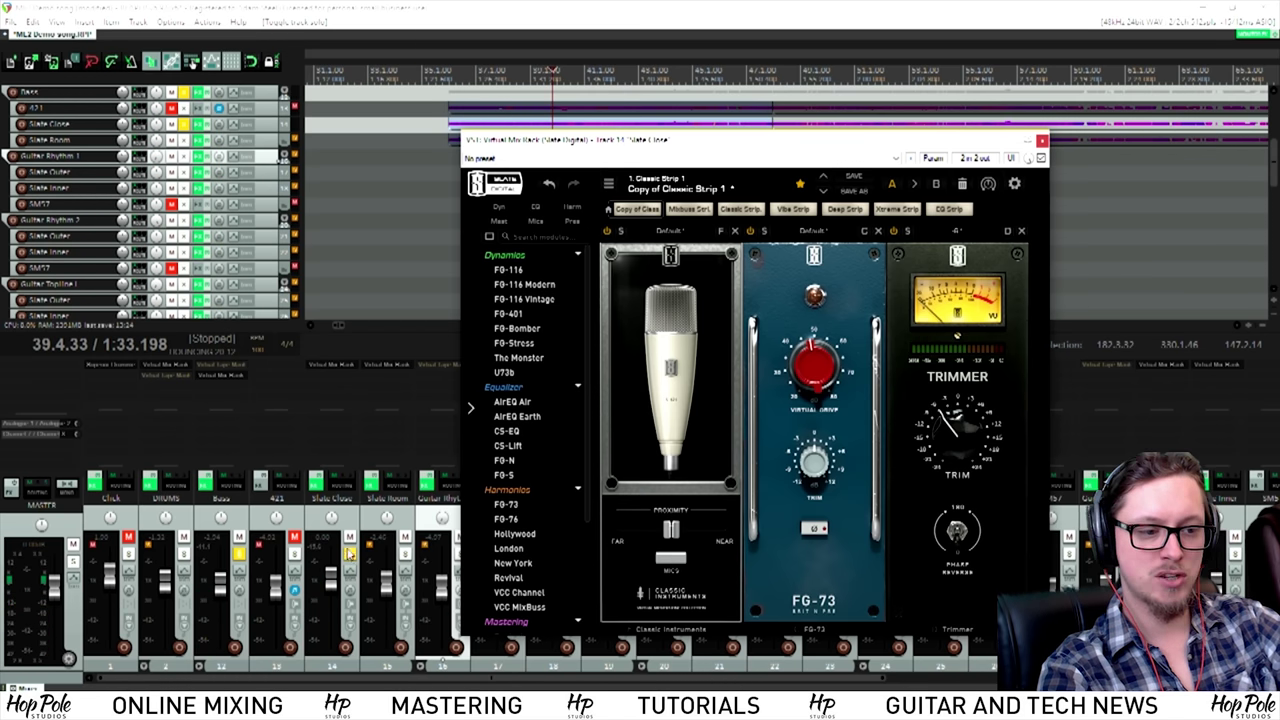
# Step: Compare the real 421 with Slate Close by playing the soloed 421 and switching the solo to Slate Close during playback
pyautogui.click(296, 562)
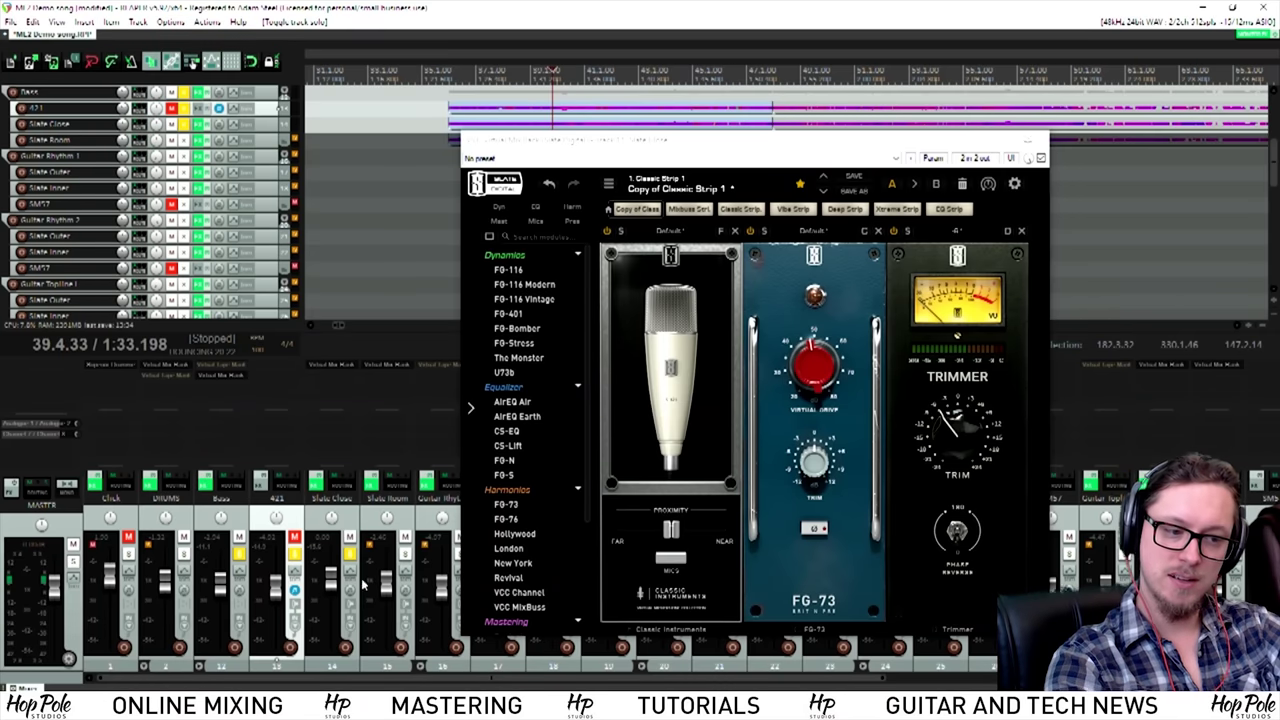
pyautogui.press('space')
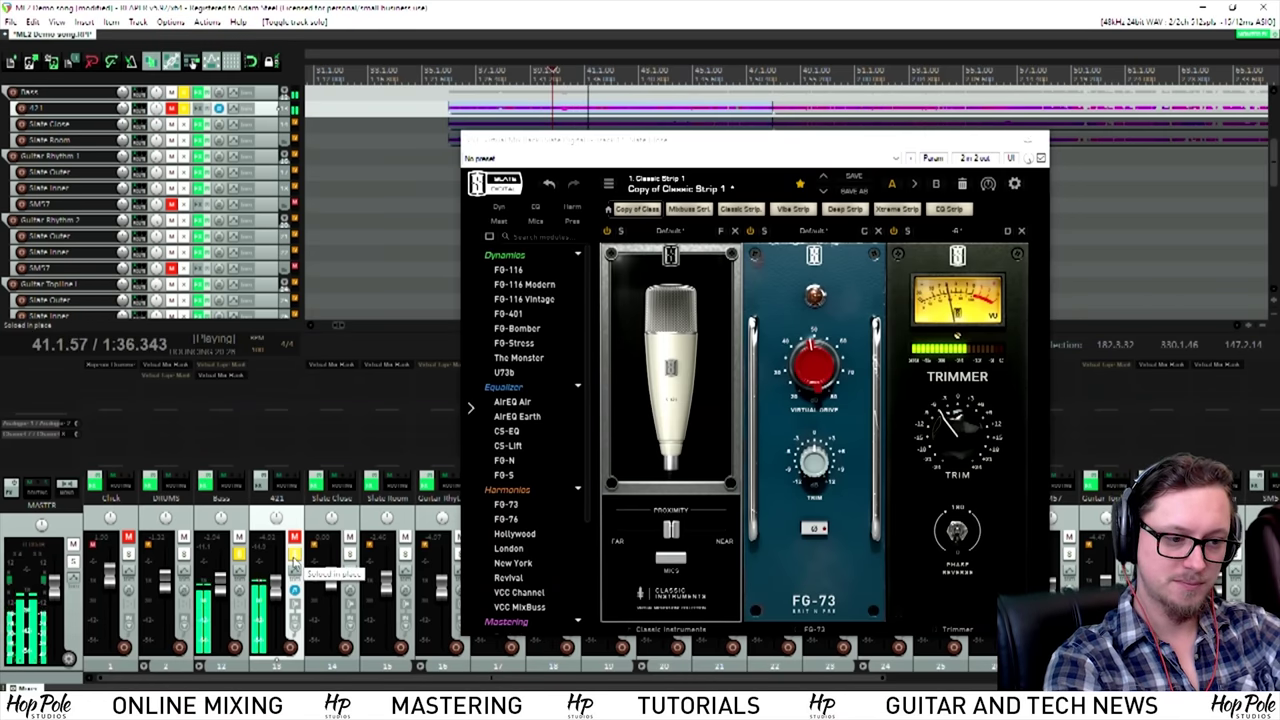
pyautogui.click(350, 553)
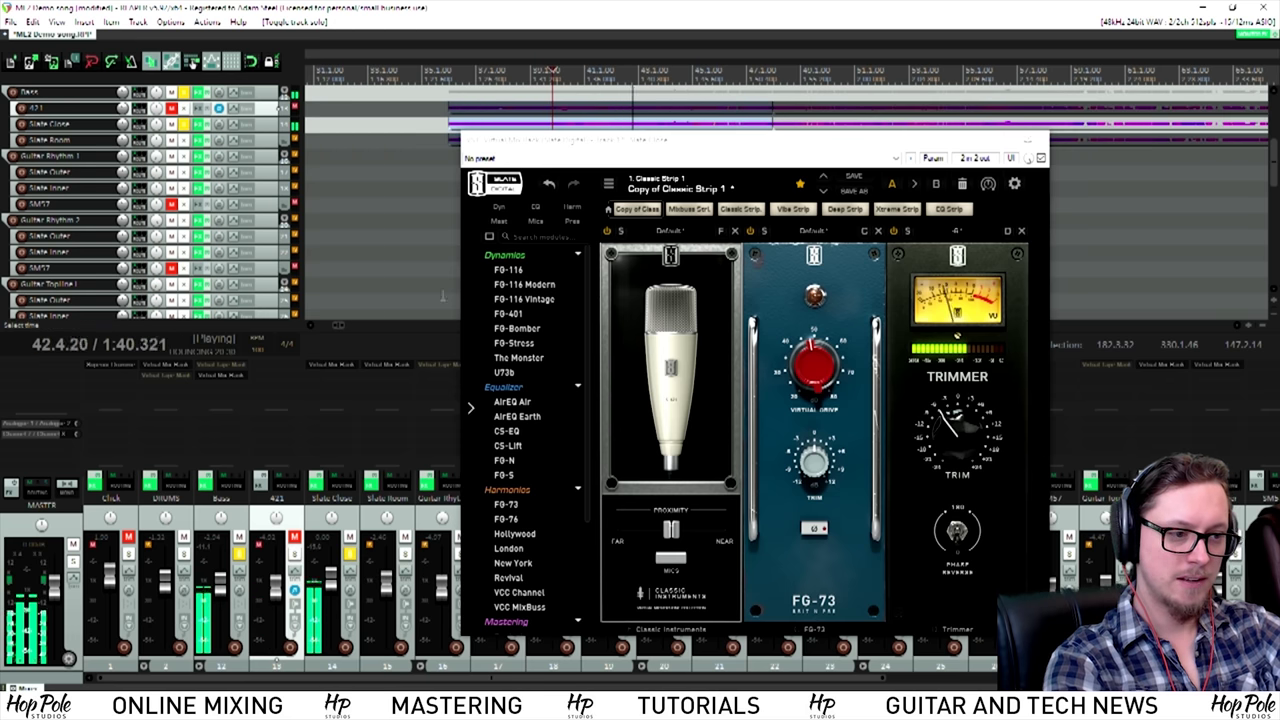
pyautogui.press('space')
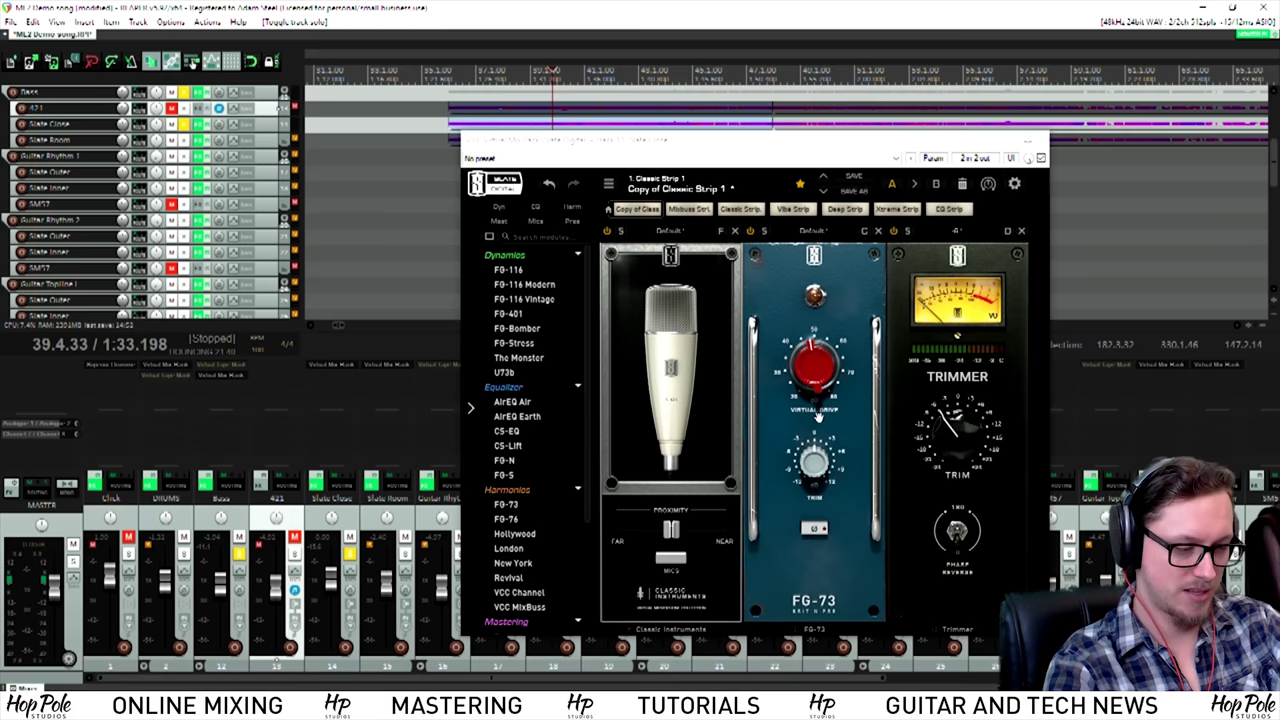
# Step: Switch Slate Close's virtual microphone to S-57 Modern and audition the soloed bass from about 1:33
pyautogui.click(670, 560)
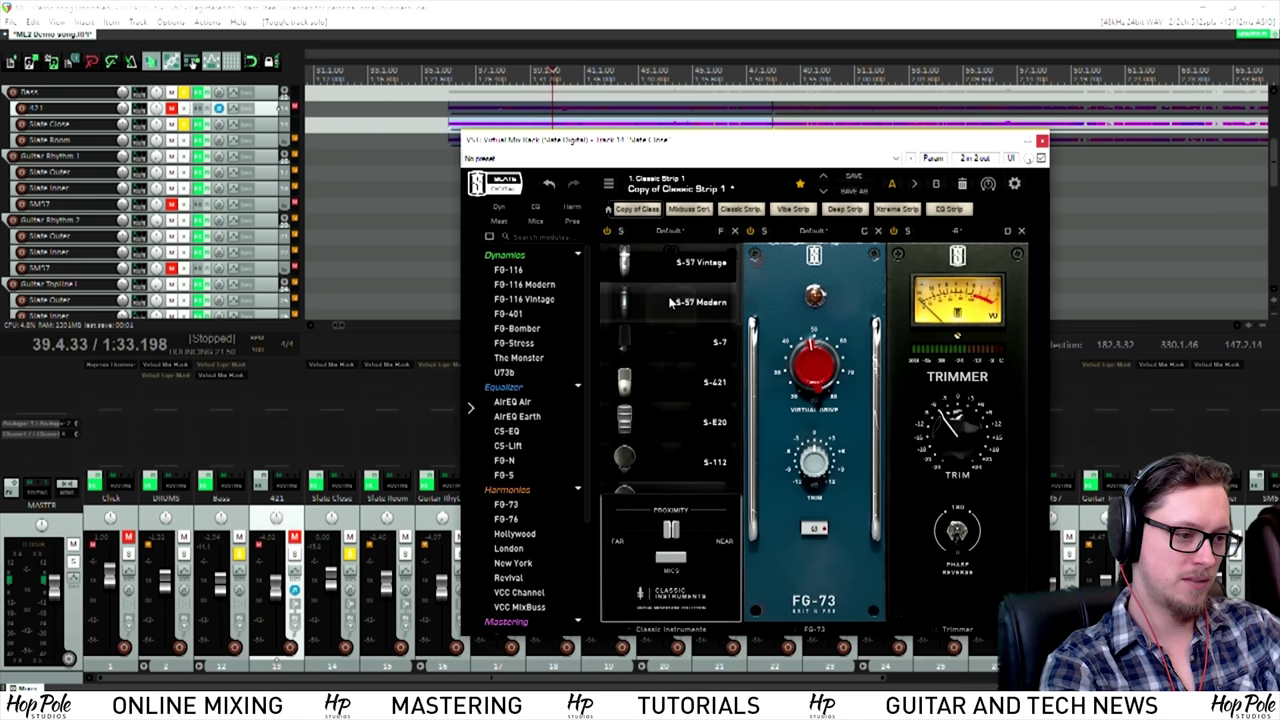
pyautogui.press('space')
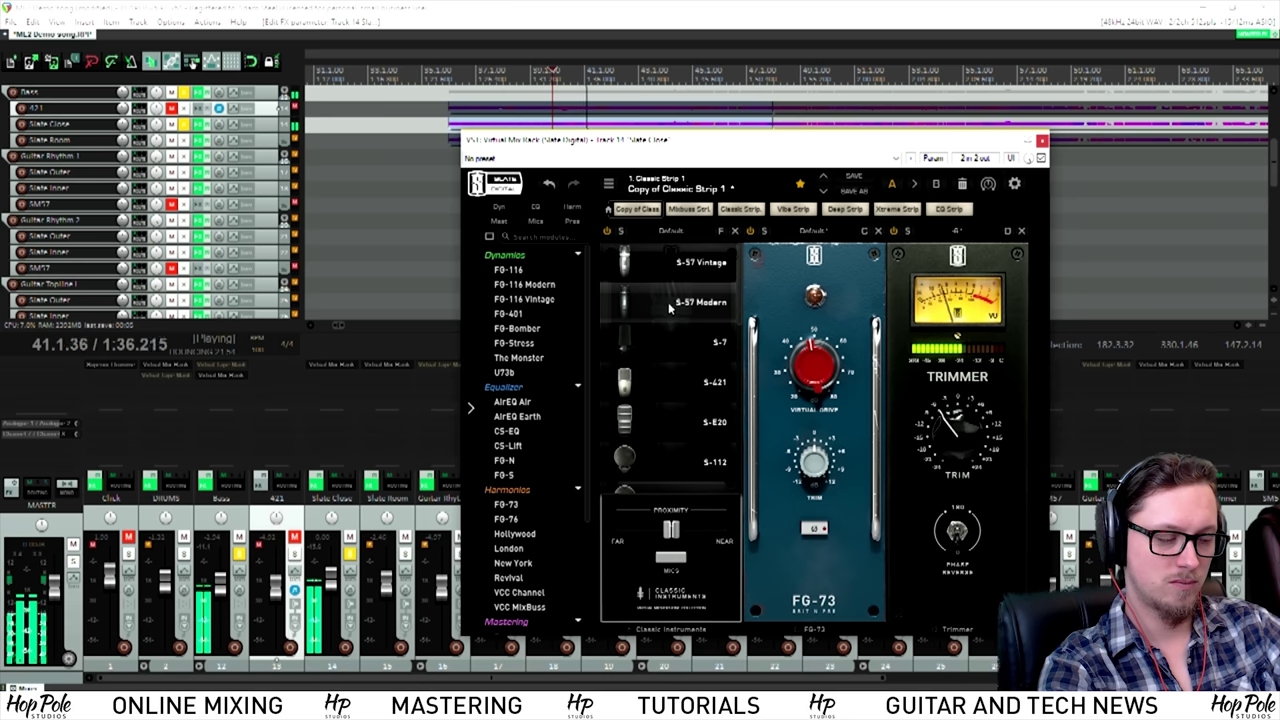
pyautogui.click(671, 306)
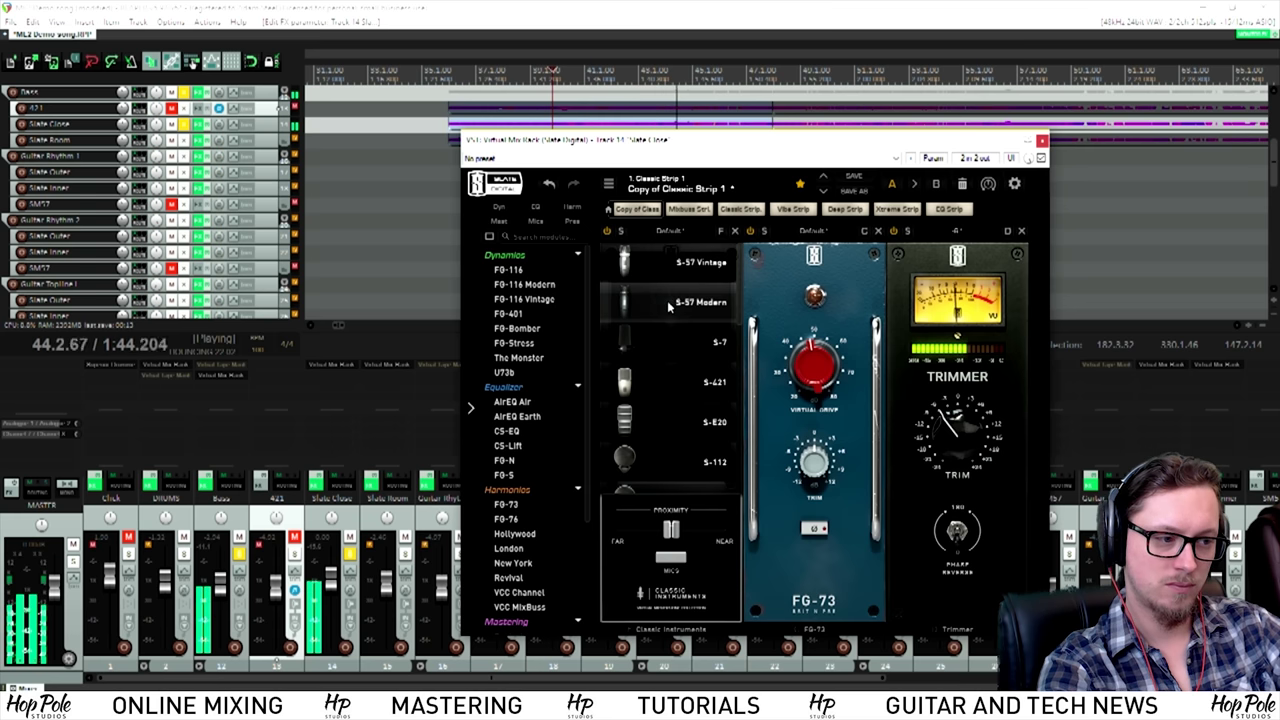
pyautogui.press('space')
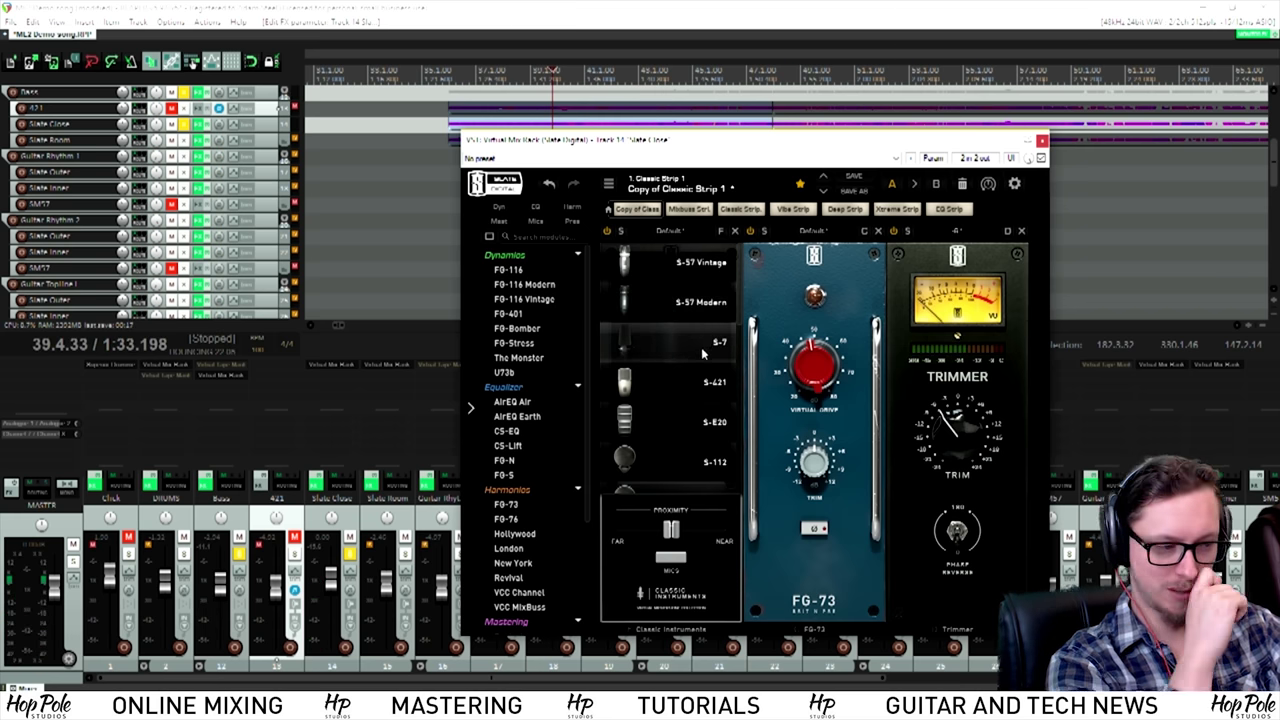
# Step: Play the soloed bass while moving down the microphone list and set Slate Close's model to S-112
pyautogui.scroll(-1, 685, 365)
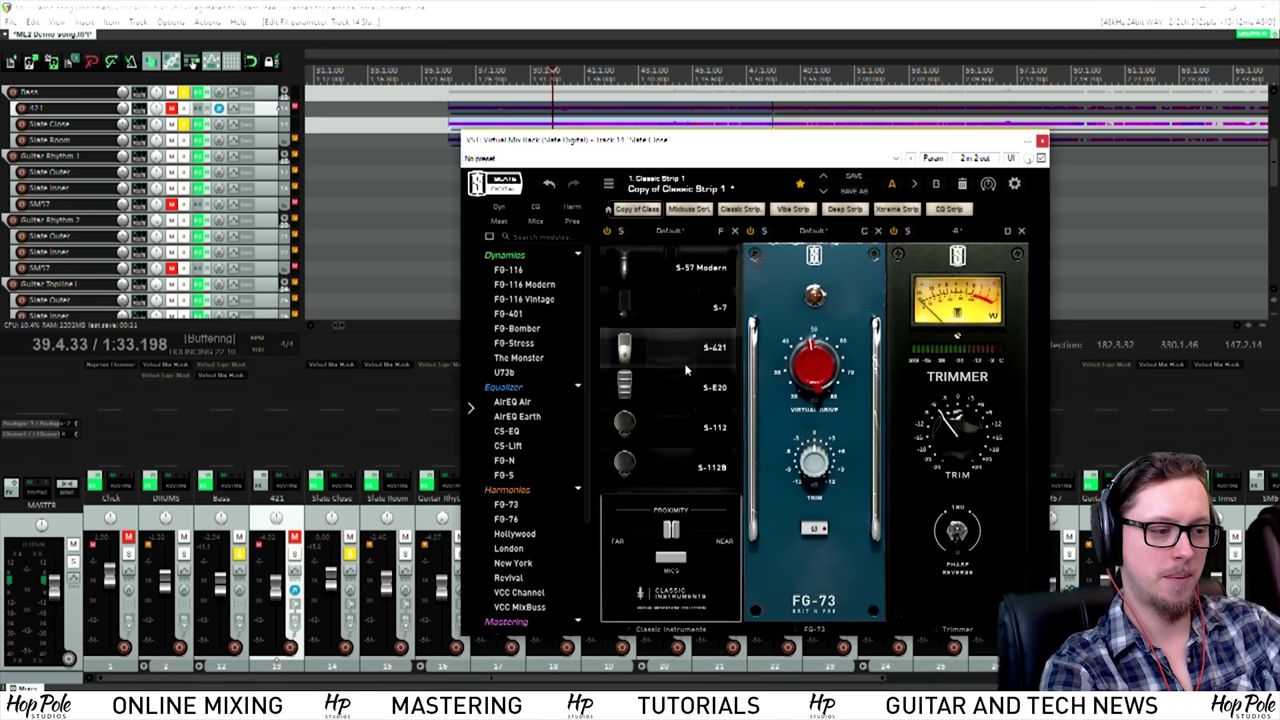
pyautogui.press('space')
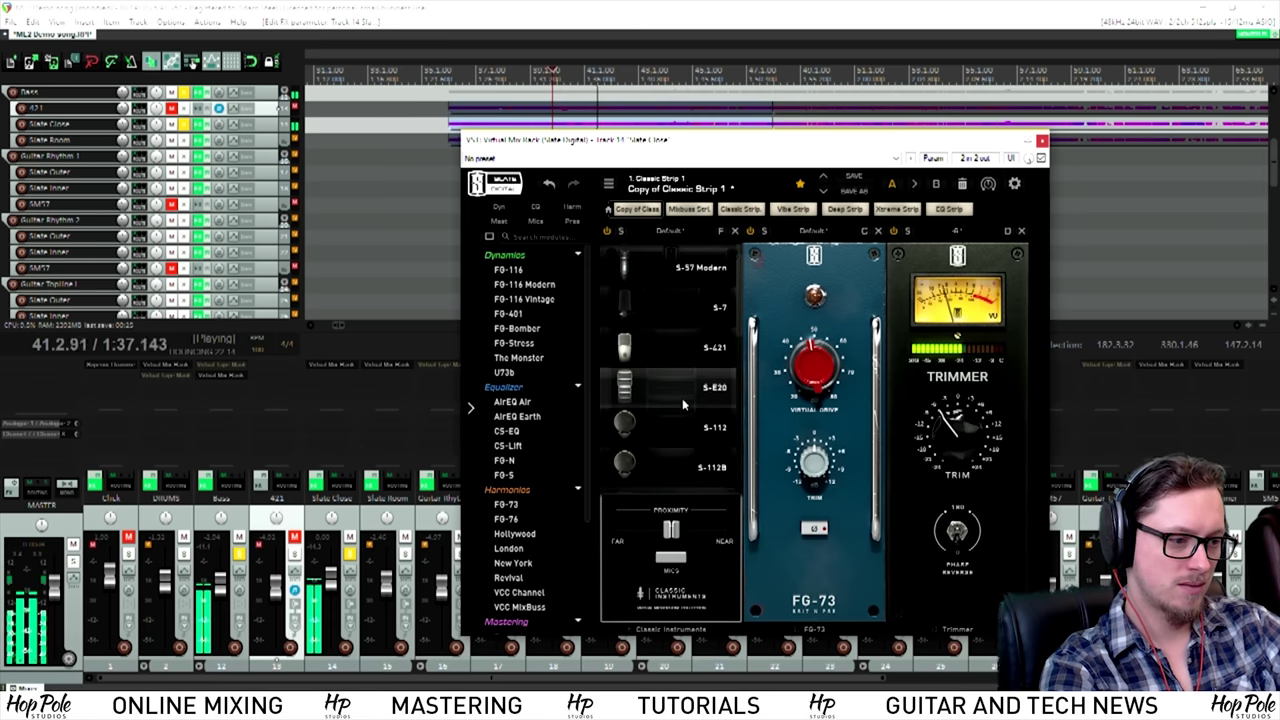
pyautogui.scroll(-2, 670, 380)
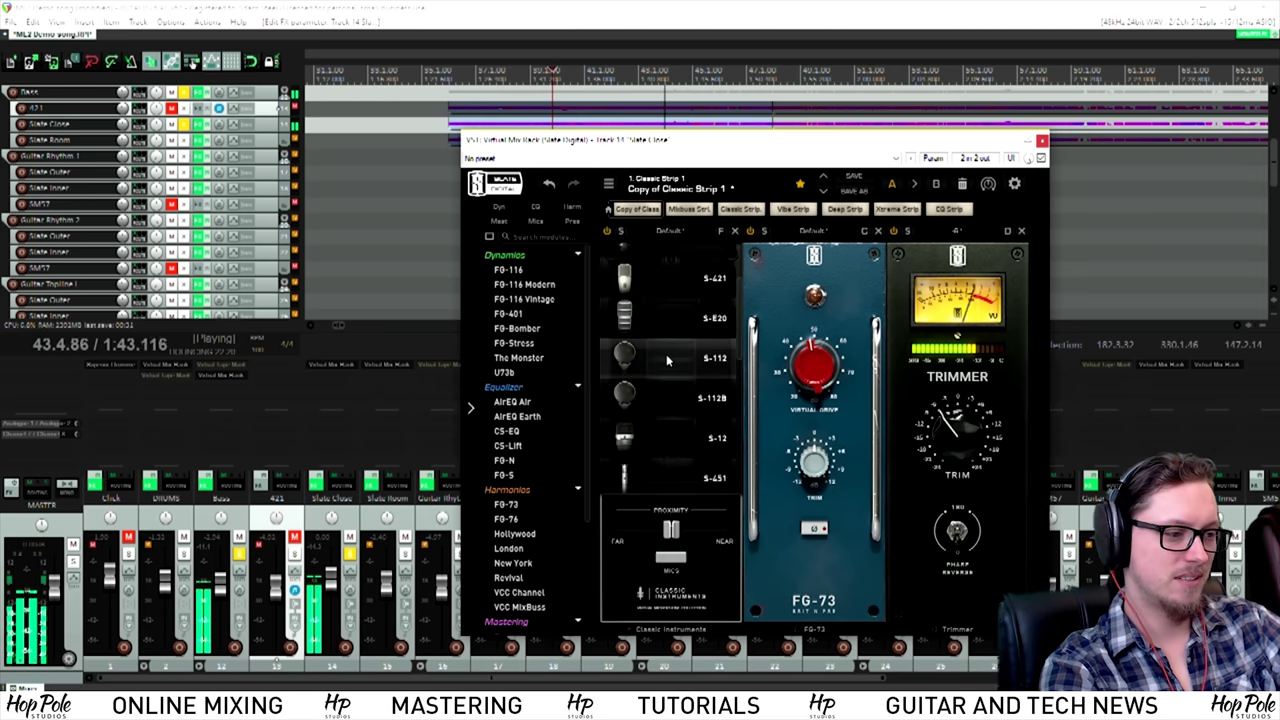
pyautogui.press('space')
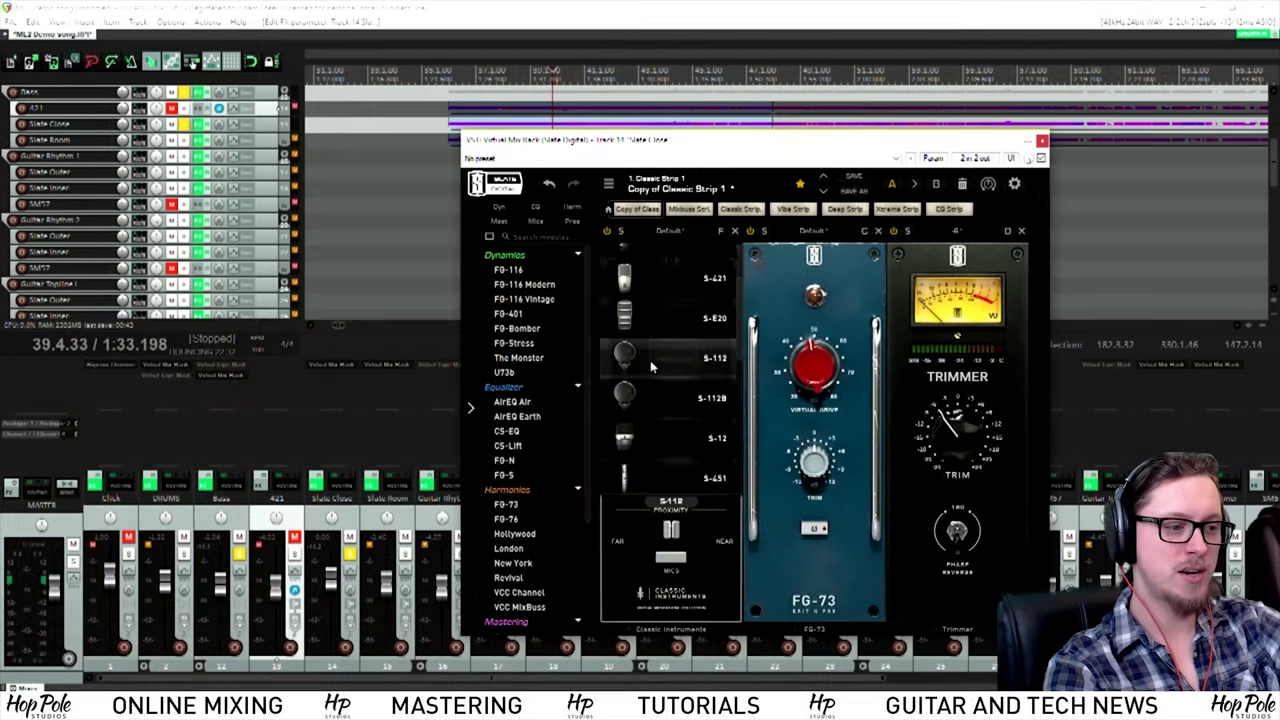
# Step: Play the bass through the S-112 while browsing the microphone models down to S-414 Dynamic, and return to the microphone view
pyautogui.click(670, 557)
pyautogui.press('space')
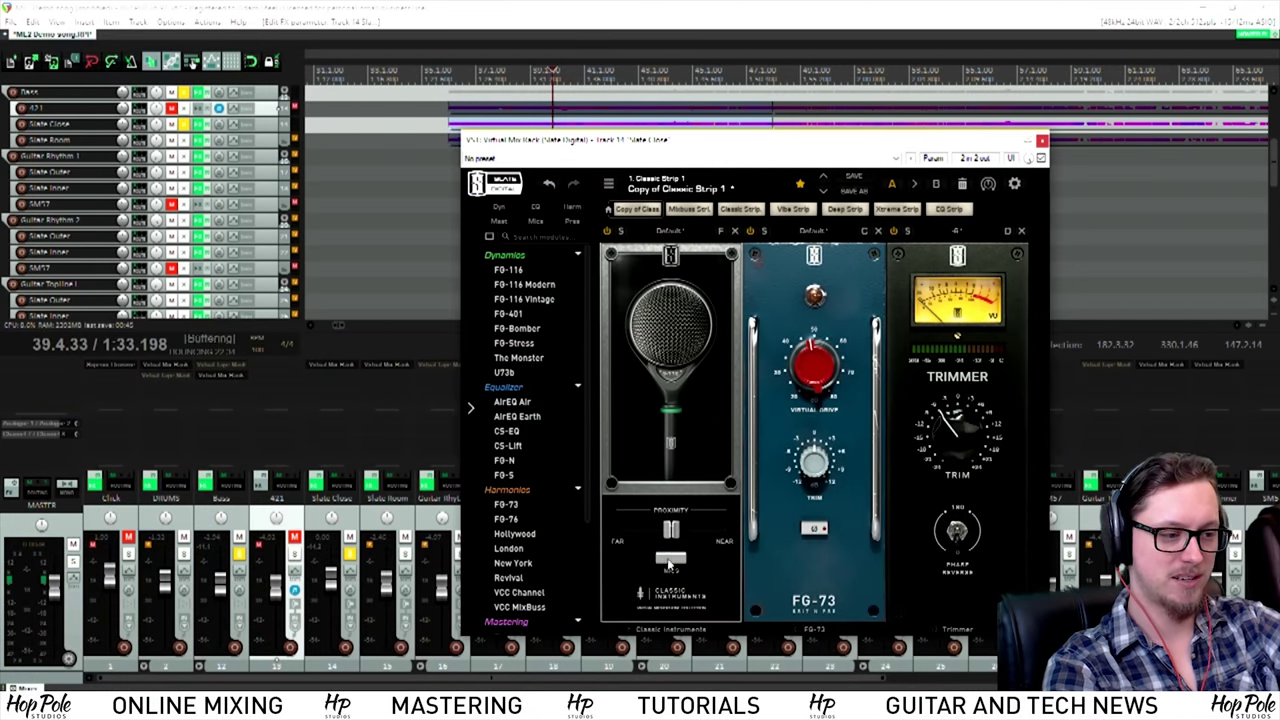
pyautogui.click(668, 557)
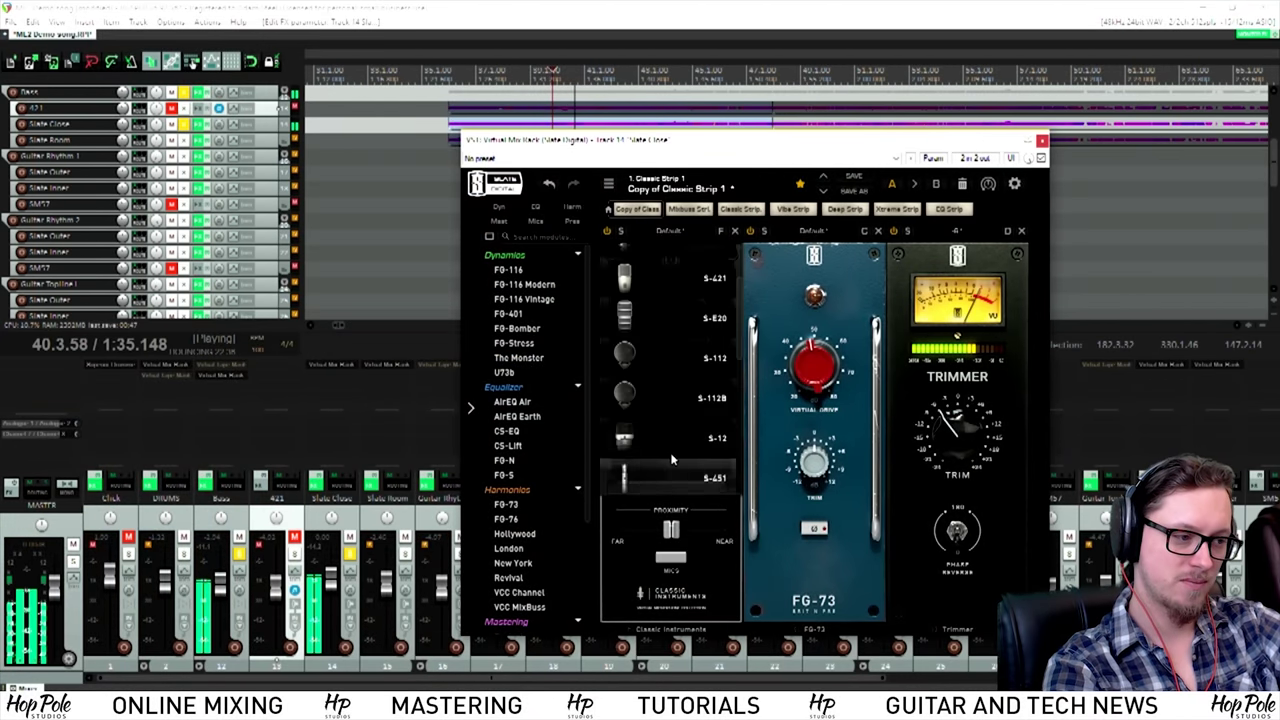
pyautogui.scroll(-3, 662, 370)
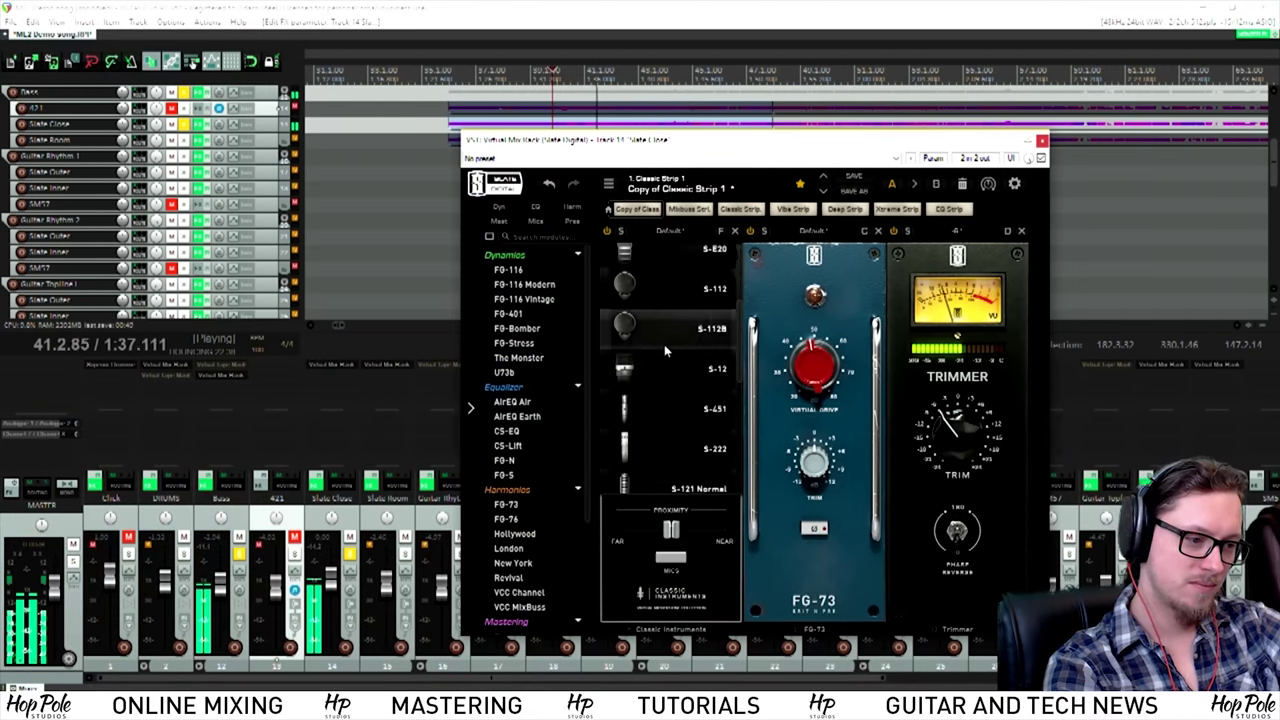
pyautogui.scroll(-5, 663, 350)
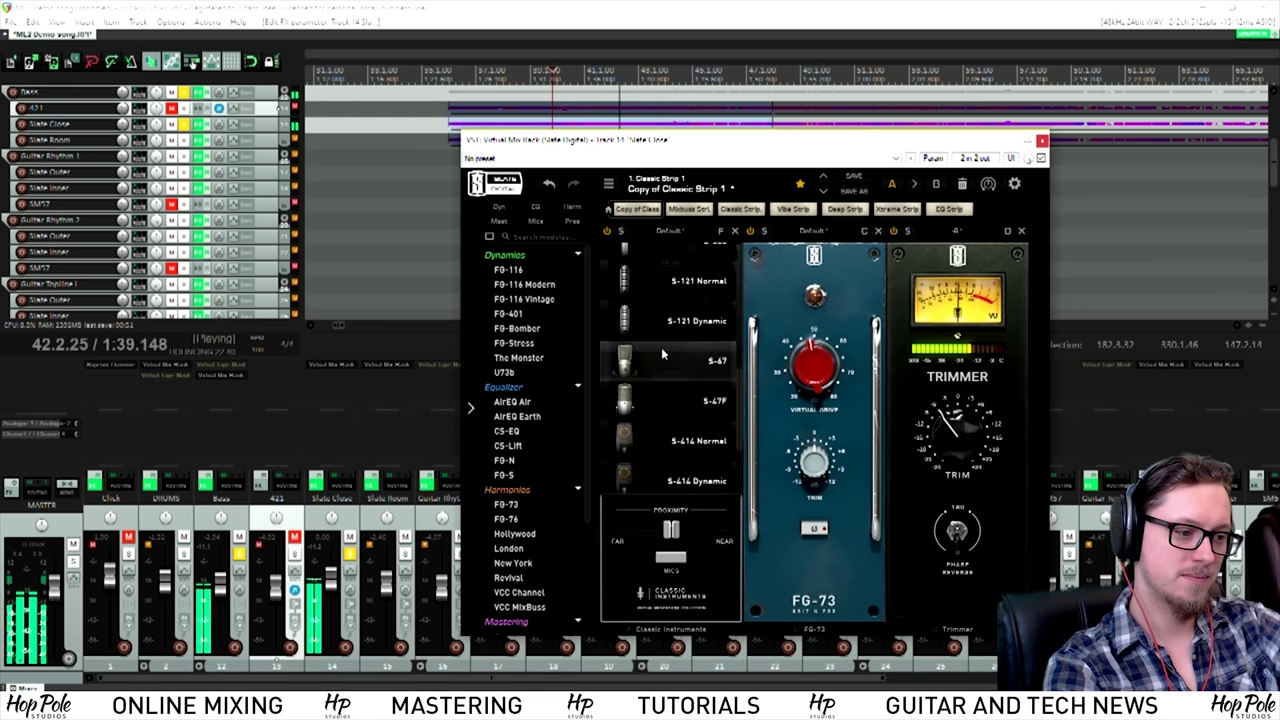
pyautogui.click(670, 558)
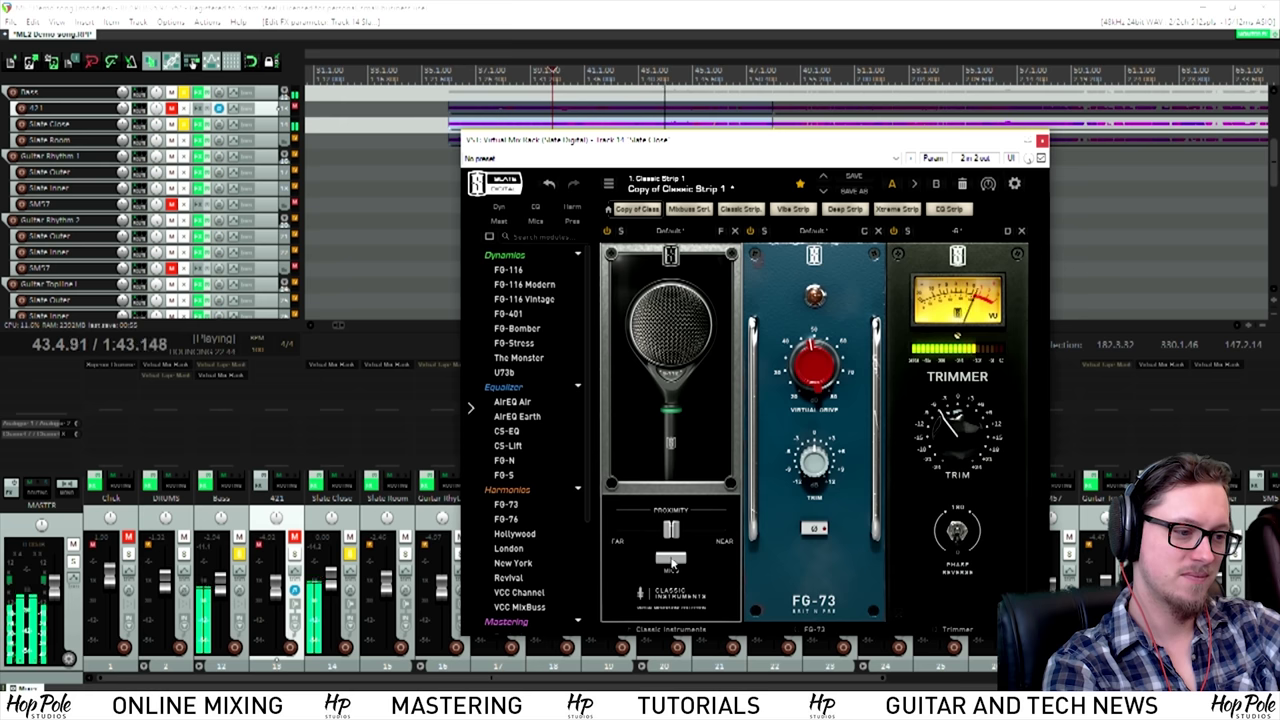
# Step: Replay the soloed bass while looking through the S-67, S-47F, S-414 and S-Custom models in the microphone list
pyautogui.click(671, 559)
pyautogui.press('space')
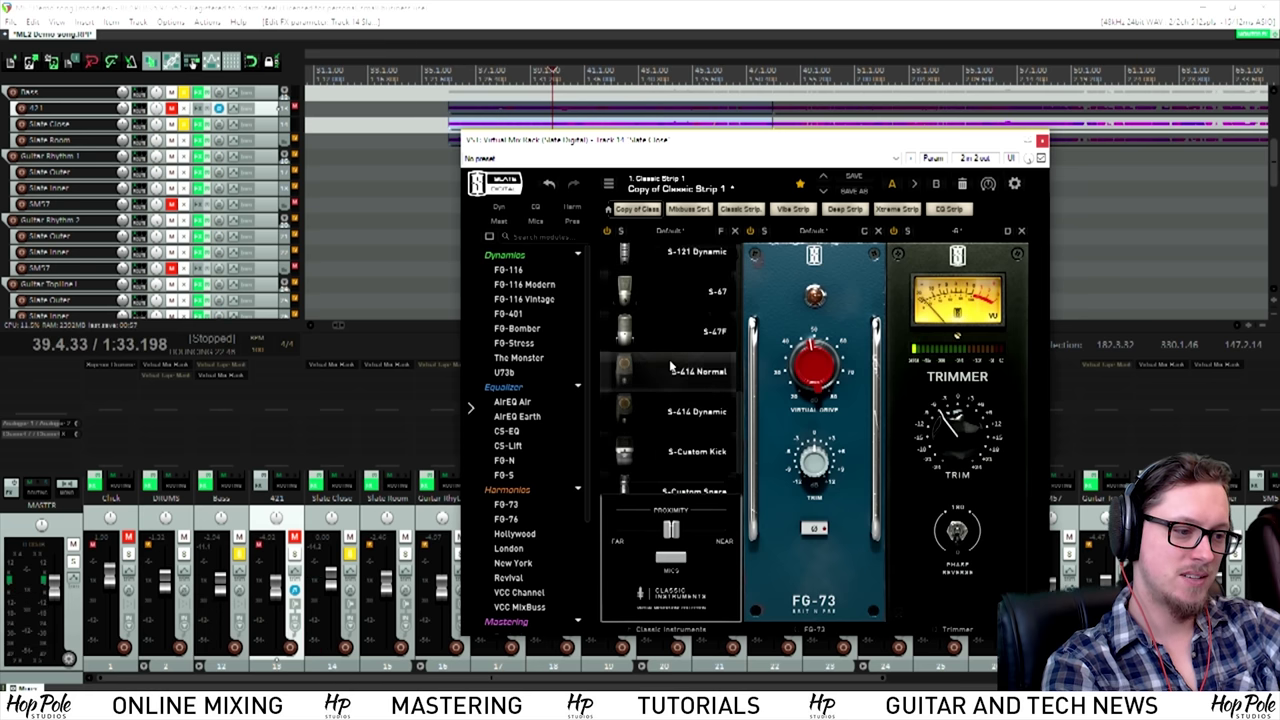
pyautogui.scroll(-1, 660, 378)
pyautogui.press('space')
pyautogui.scroll(1, 646, 367)
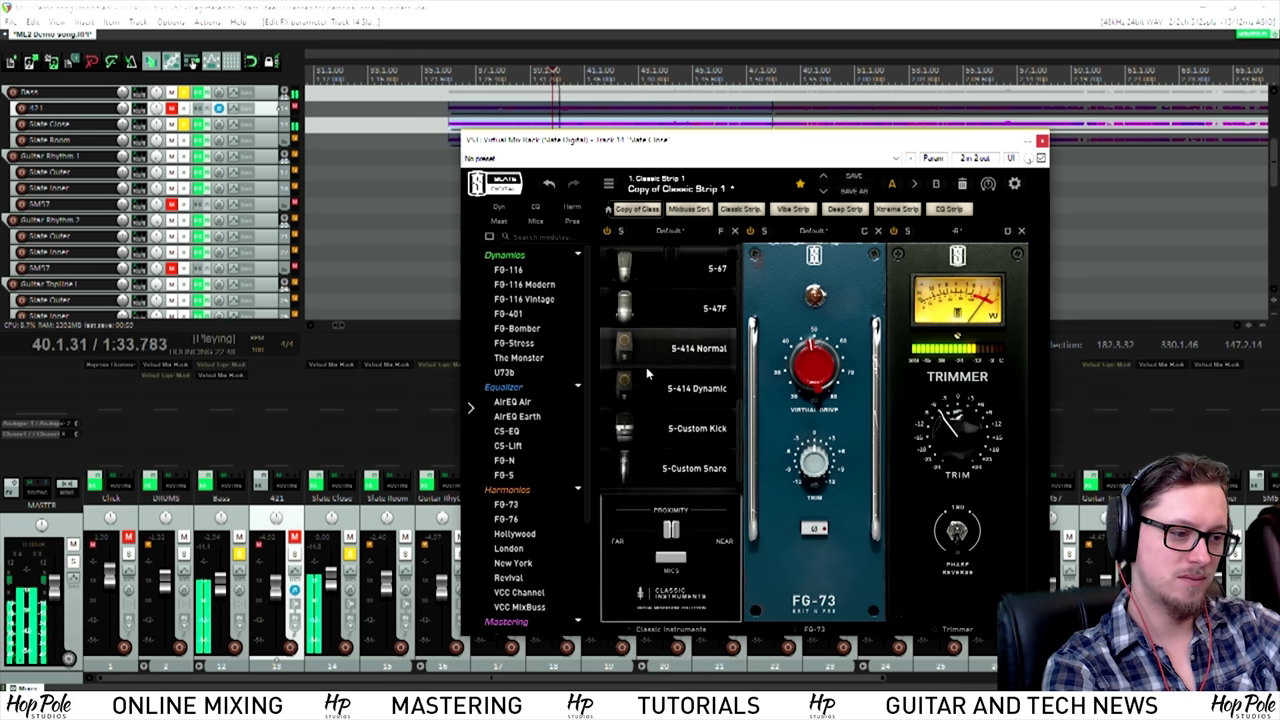
pyautogui.scroll(1, 660, 362)
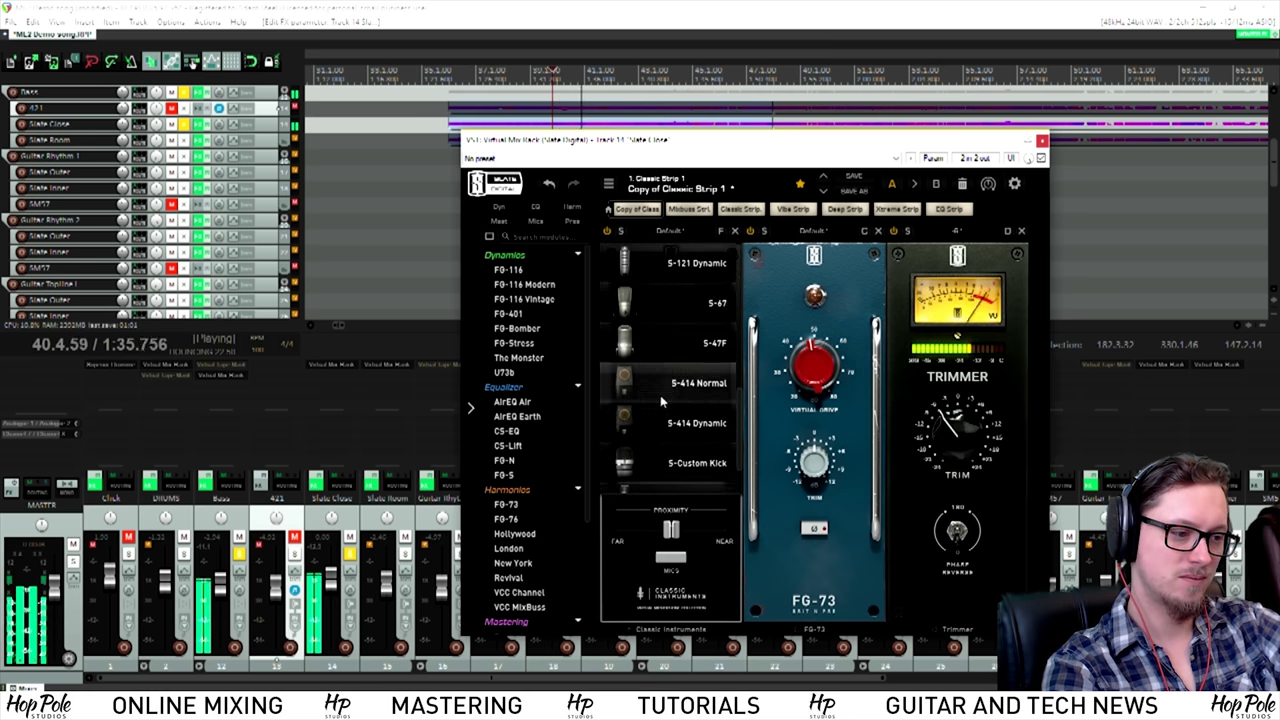
pyautogui.scroll(1, 662, 395)
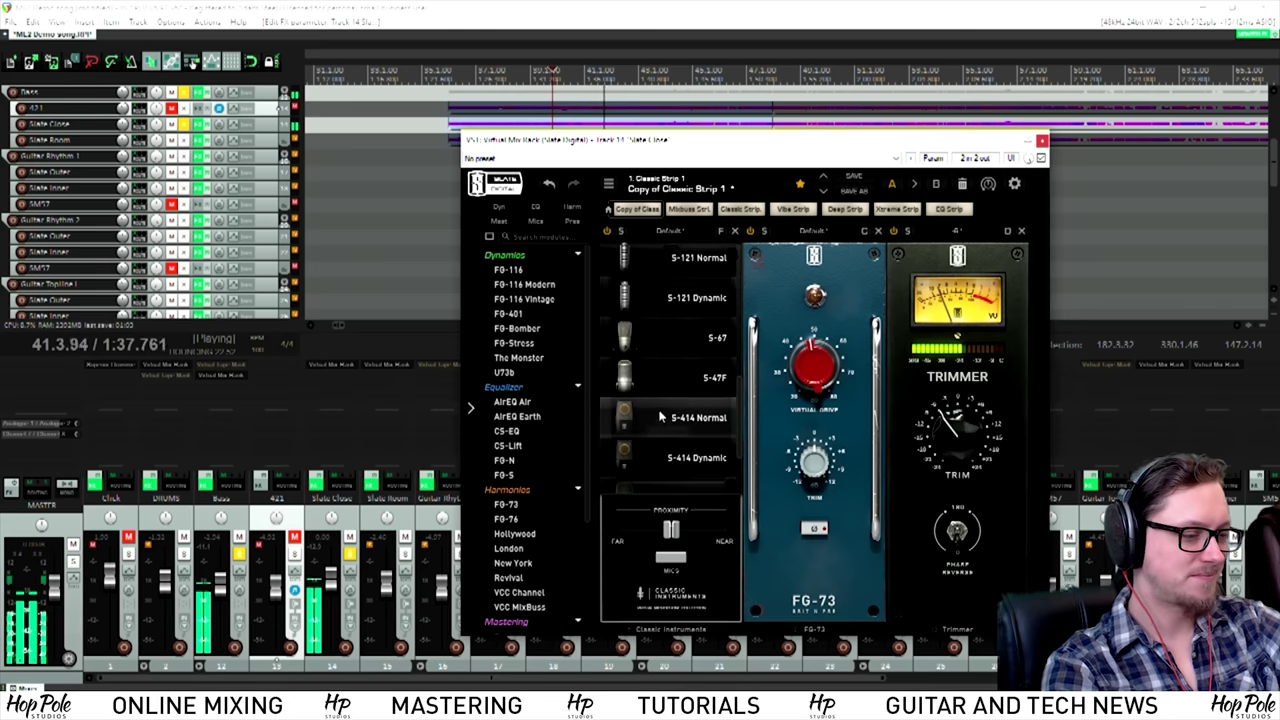
pyautogui.press('space')
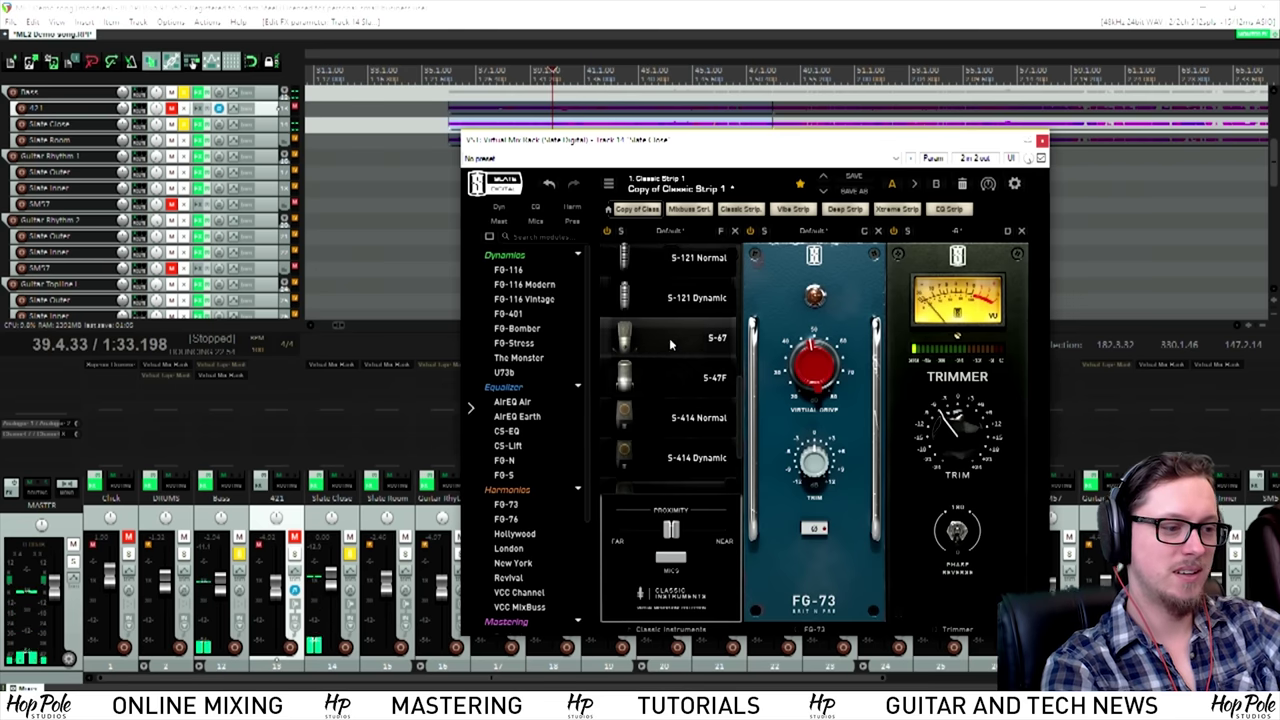
# Step: Set Slate Close's virtual microphone to S-47F and audition the soloed bass from about 1:33
pyautogui.click(657, 371)
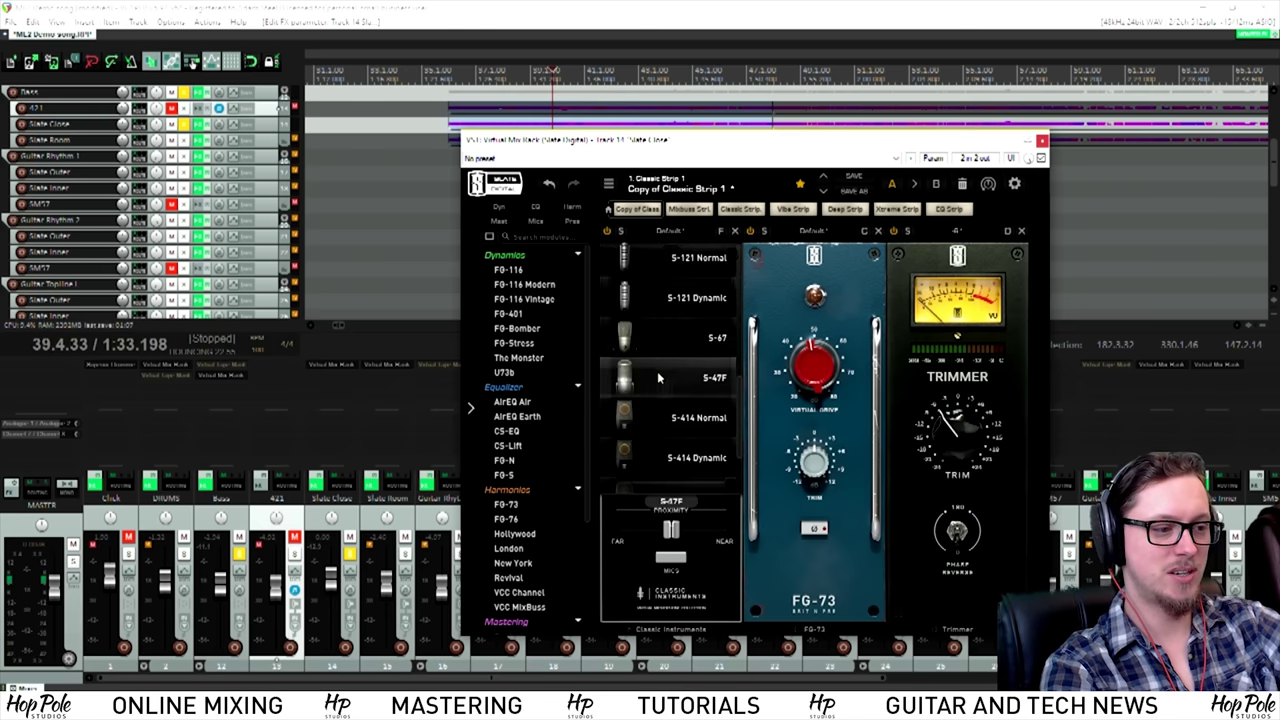
pyautogui.click(666, 562)
pyautogui.press('space')
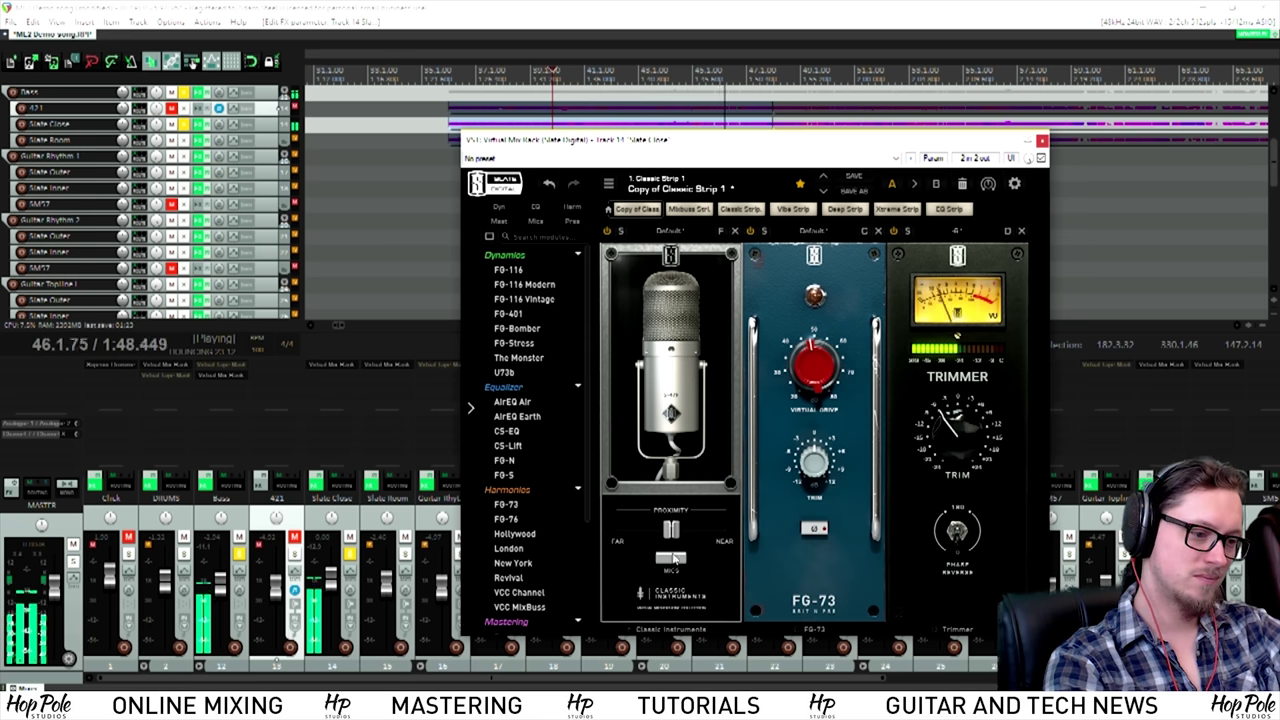
pyautogui.press('space')
# Step: Change Slate Close's virtual microphone to a slim pencil-style model and audition the soloed bass
pyautogui.click(673, 558)
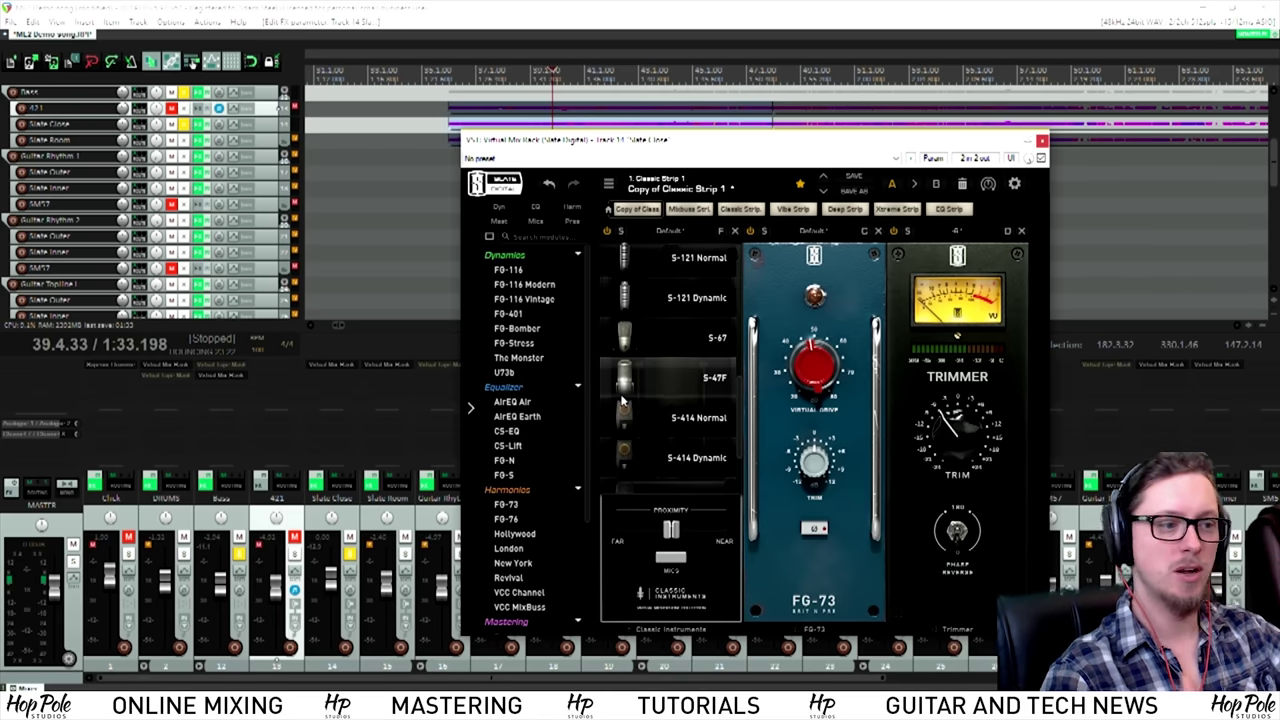
pyautogui.scroll(1, 622, 400)
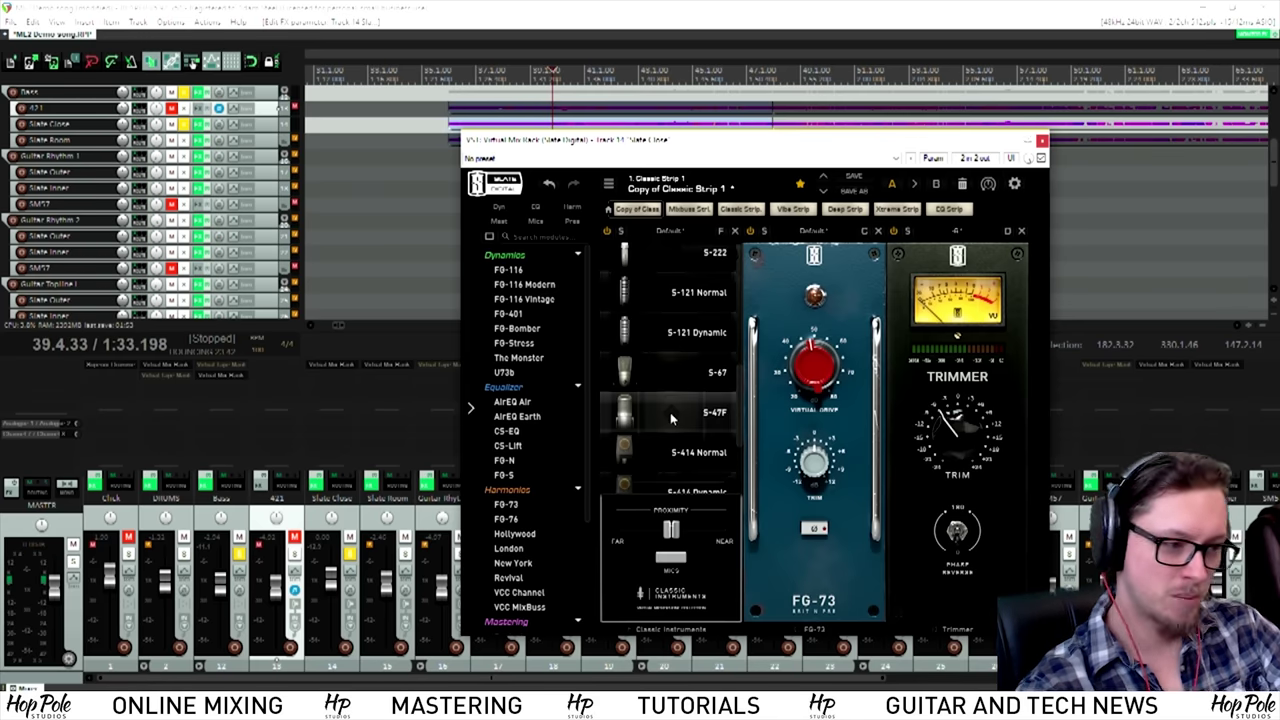
pyautogui.scroll(2, 672, 418)
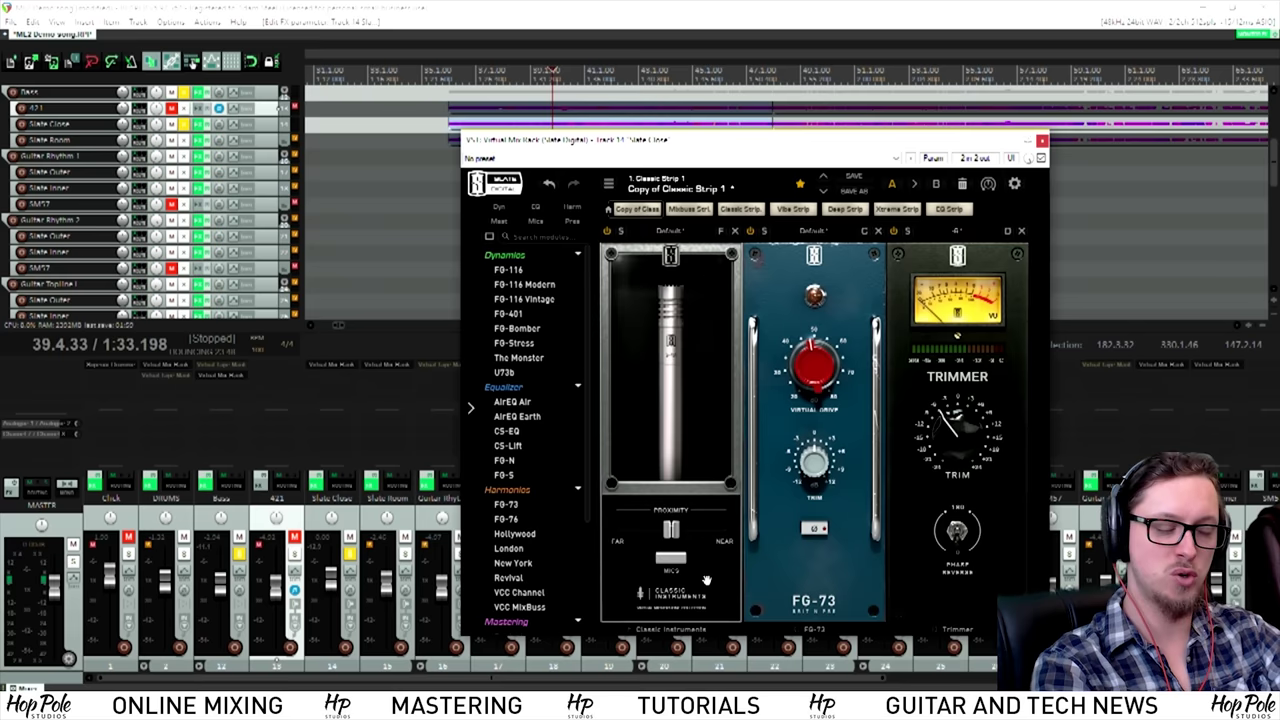
pyautogui.press('space')
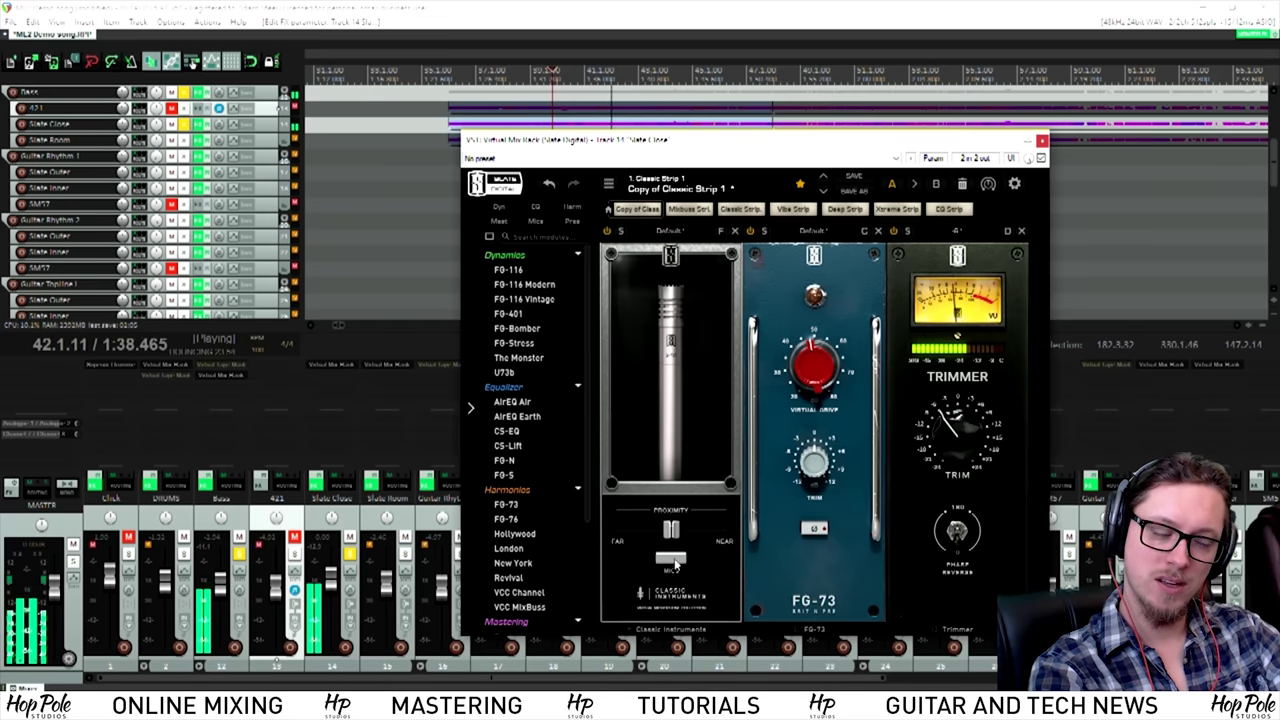
pyautogui.press('space')
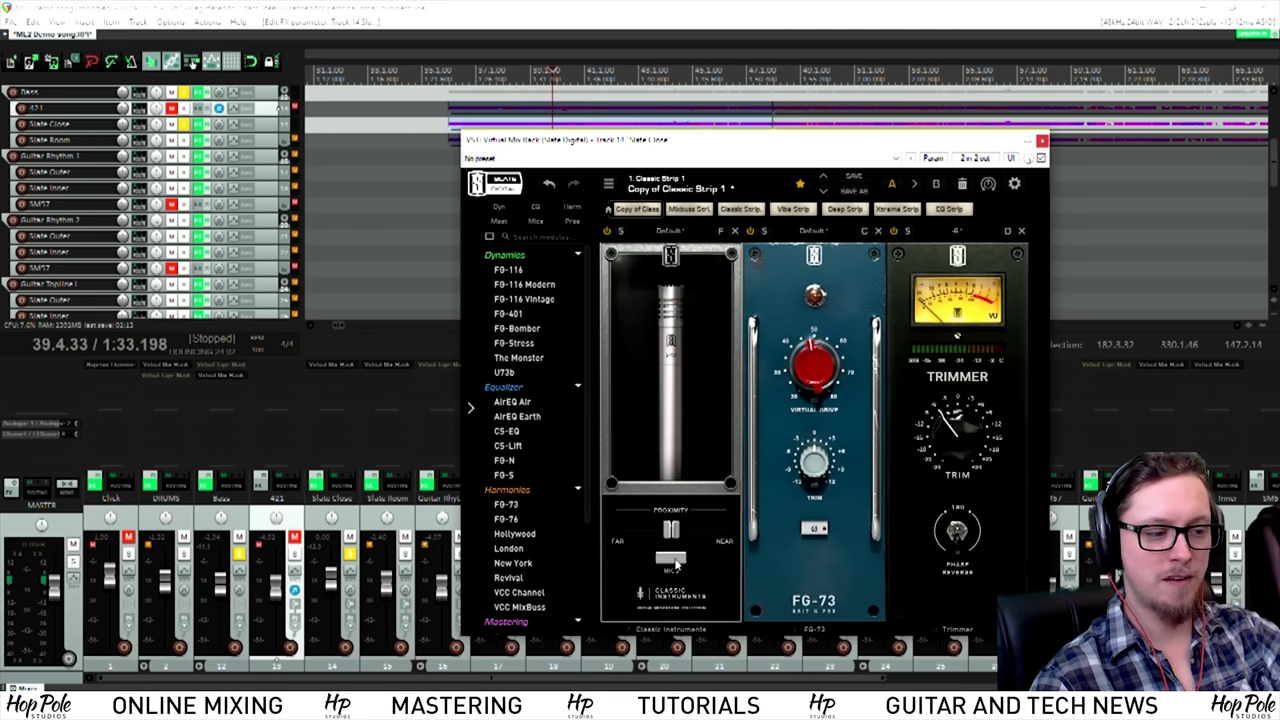
# Step: Set Slate Close's virtual microphone to S-12 and audition the soloed bass from about 1:33
pyautogui.click(676, 565)
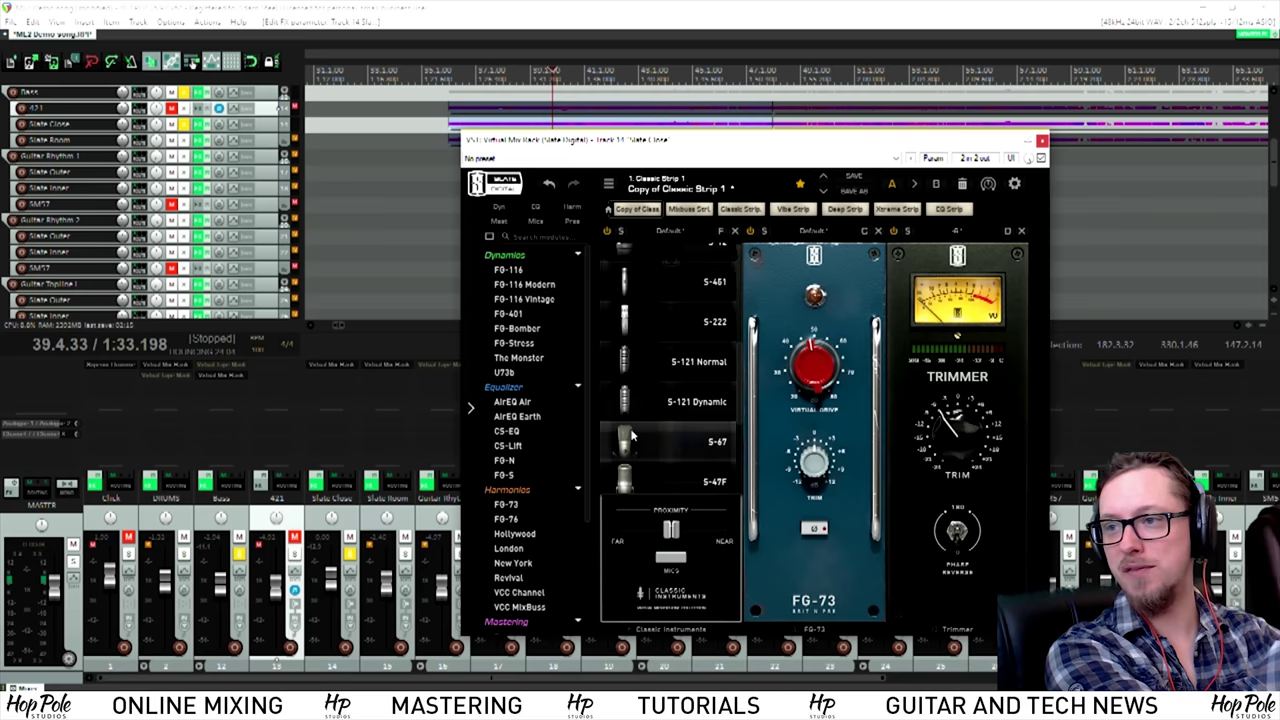
pyautogui.scroll(2, 662, 395)
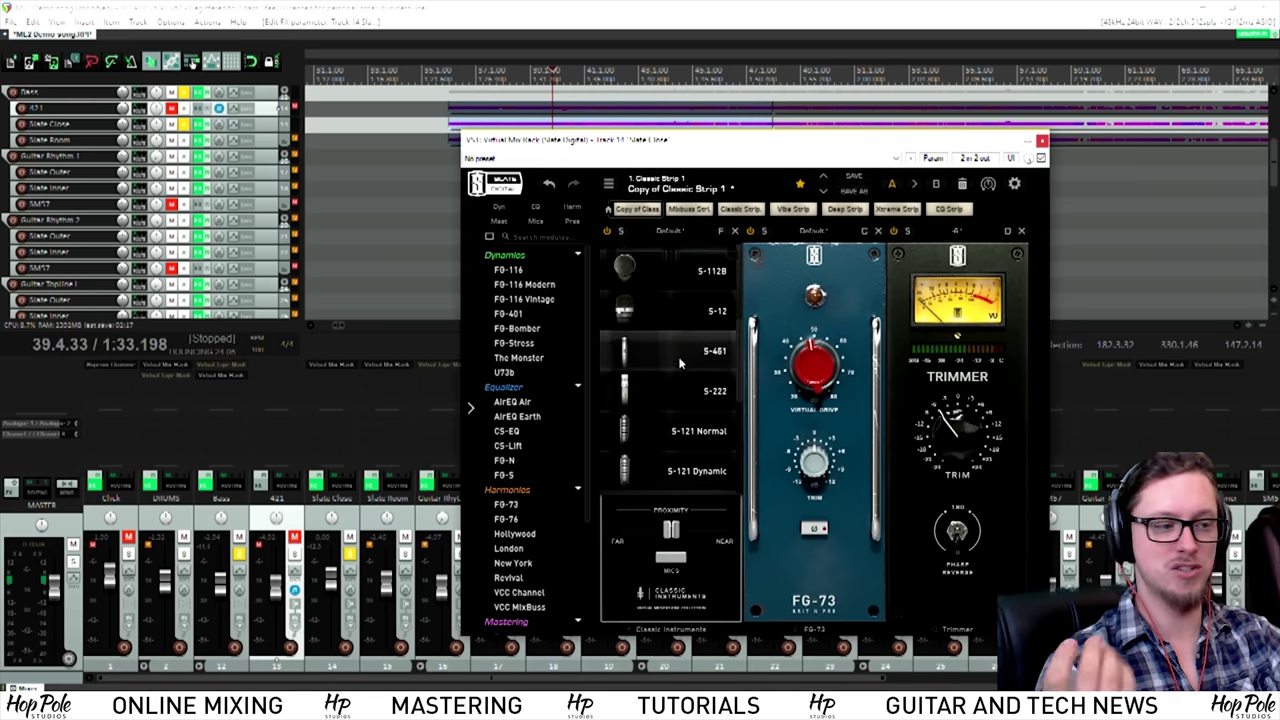
pyautogui.click(698, 315)
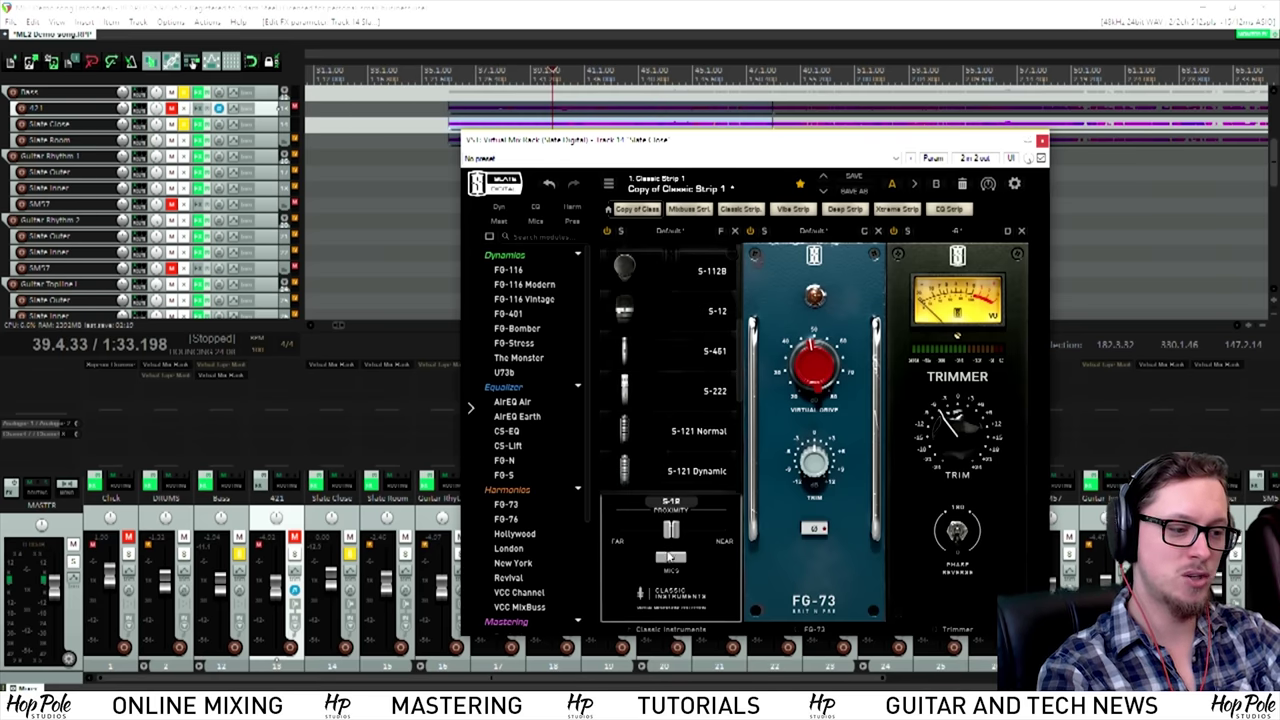
pyautogui.click(670, 557)
pyautogui.press('space')
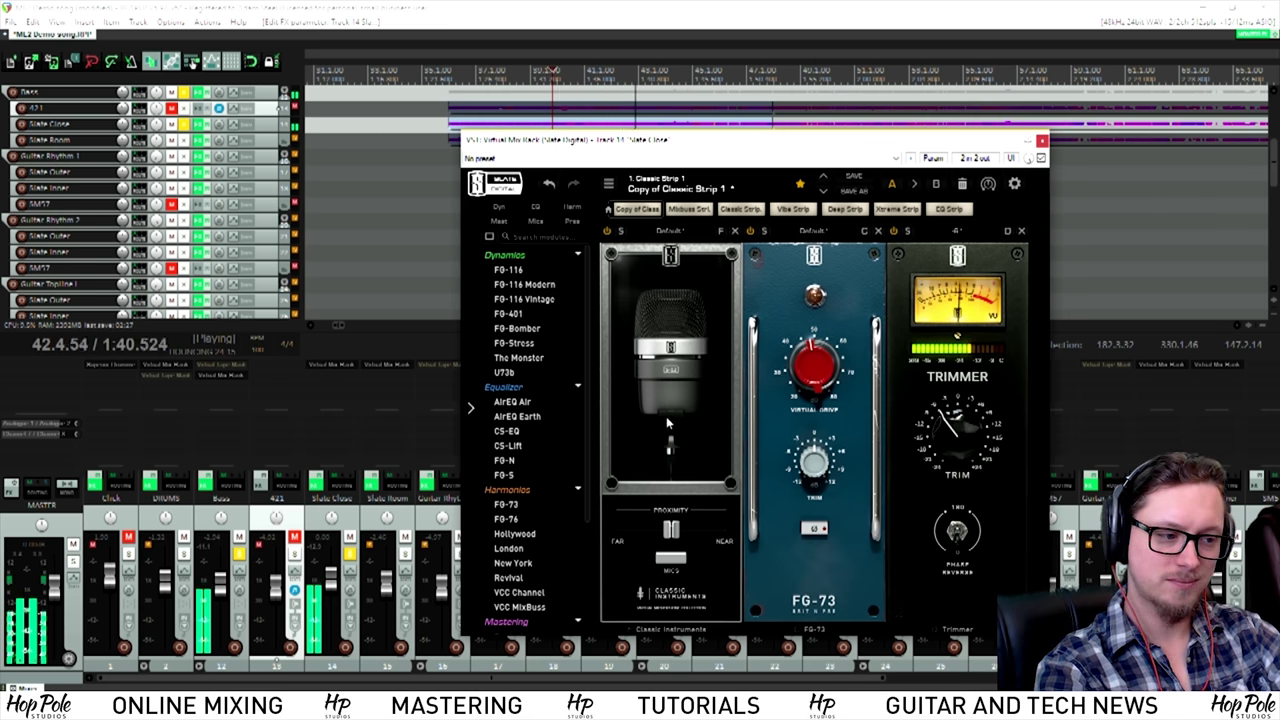
pyautogui.press('space')
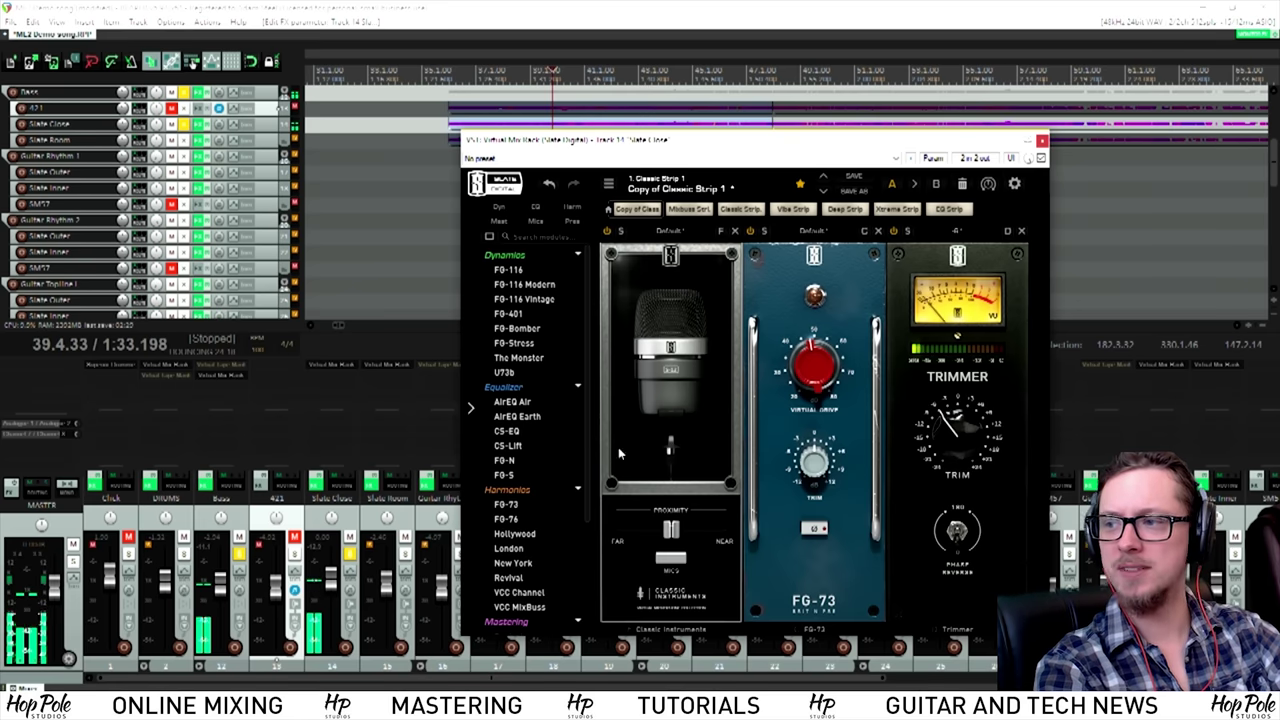
# Step: Solo Slate Room instead of Slate Close, then open and reposition Slate Room's Virtual Mix Rack while the bass plays
pyautogui.click(404, 553)
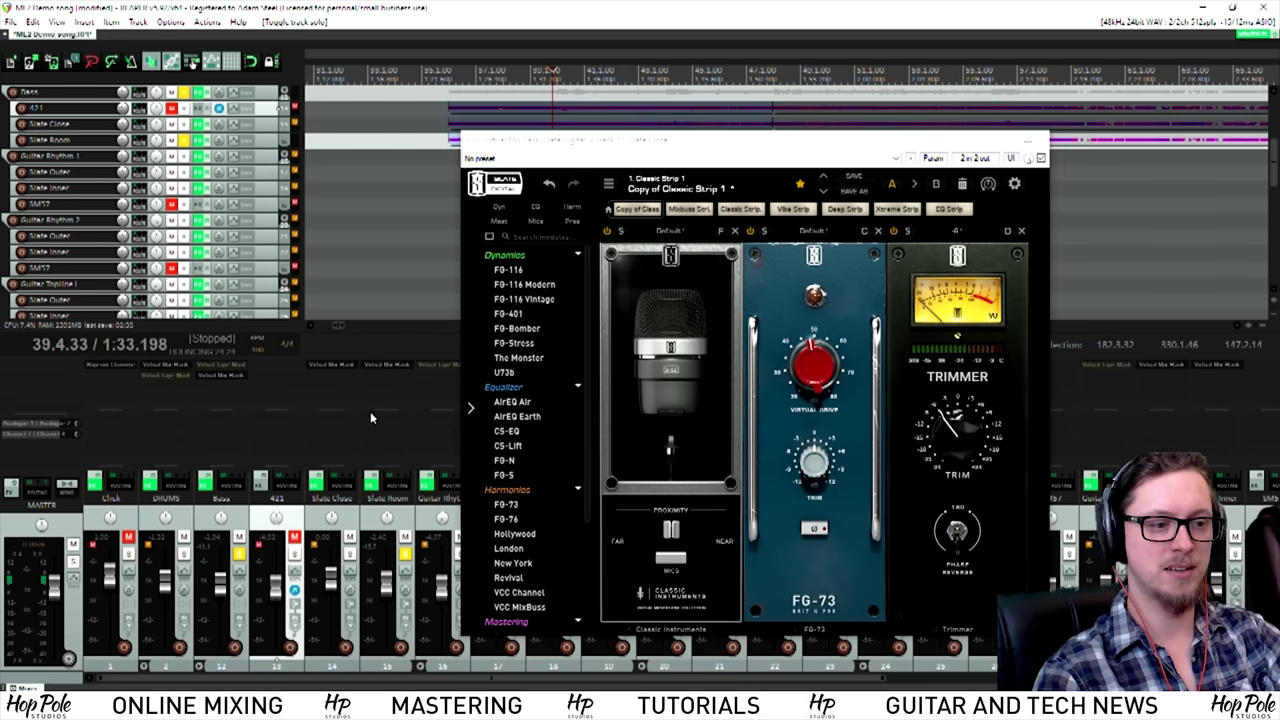
pyautogui.click(379, 366)
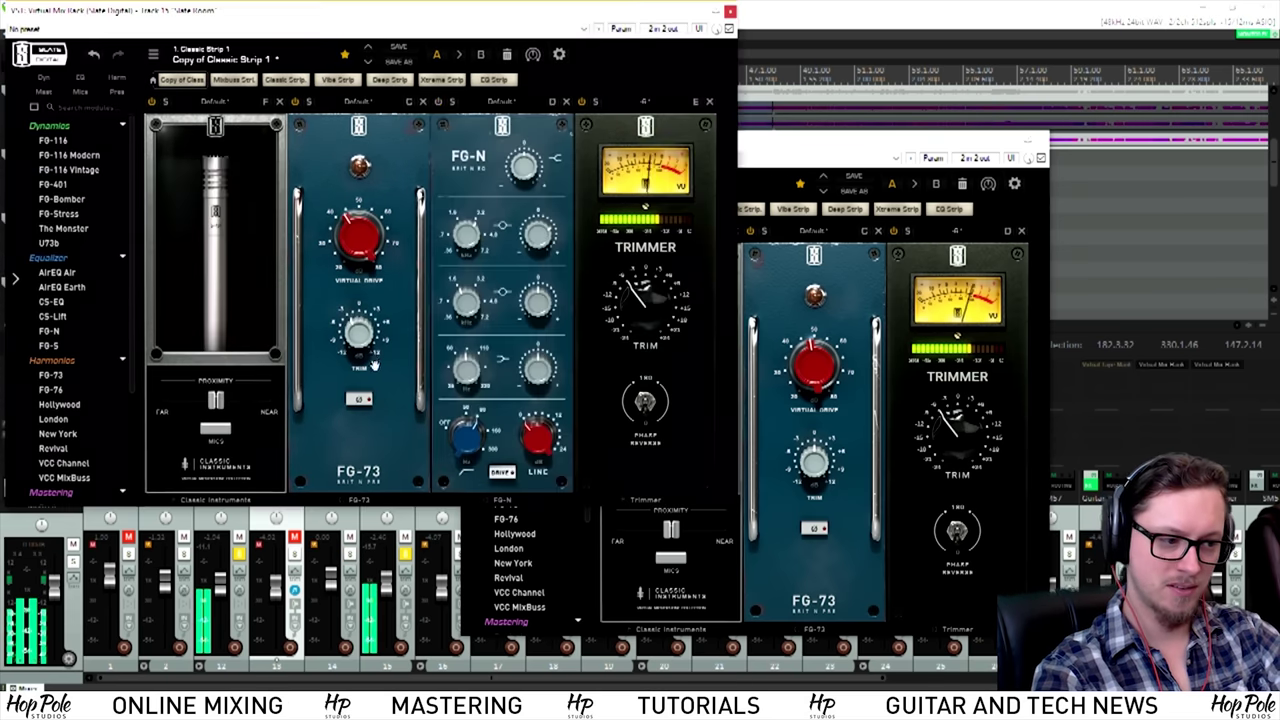
pyautogui.moveTo(314, 15); pyautogui.dragTo(435, 101)
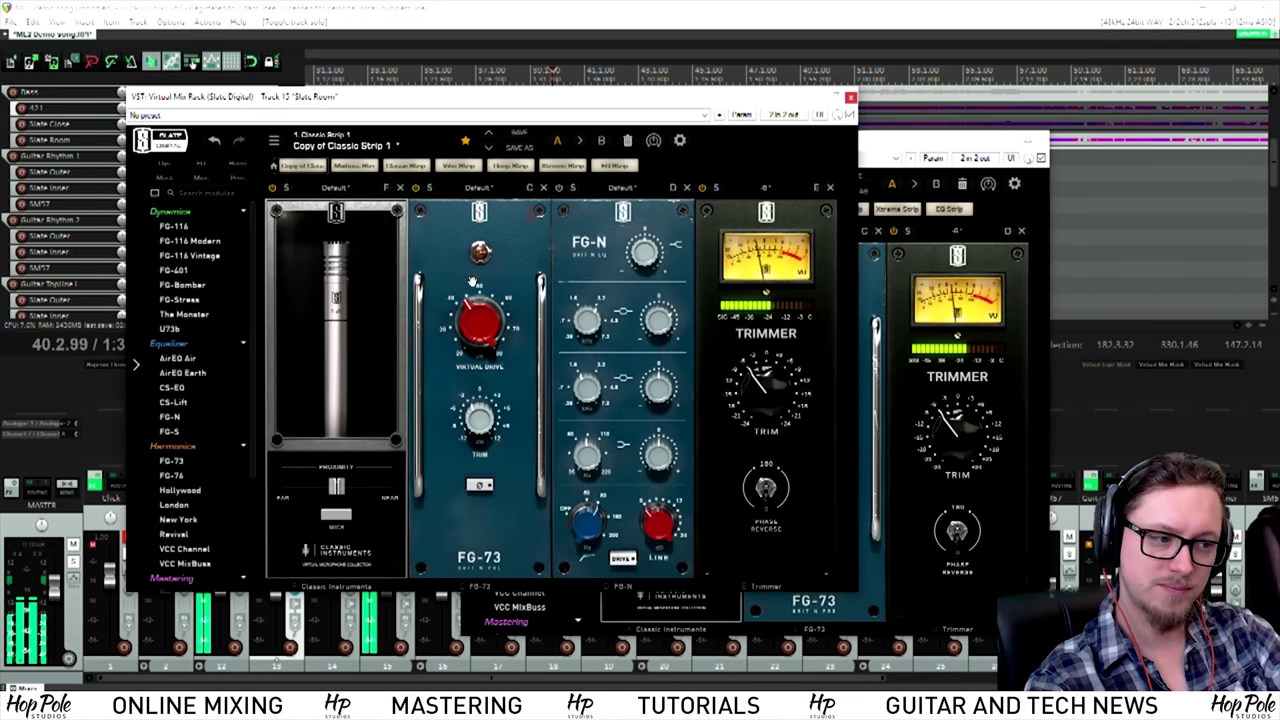
# Step: Set Slate Room's virtual microphone to S-414 Normal and audition the soloed room bass
pyautogui.click(336, 512)
pyautogui.scroll(-5, 318, 346)
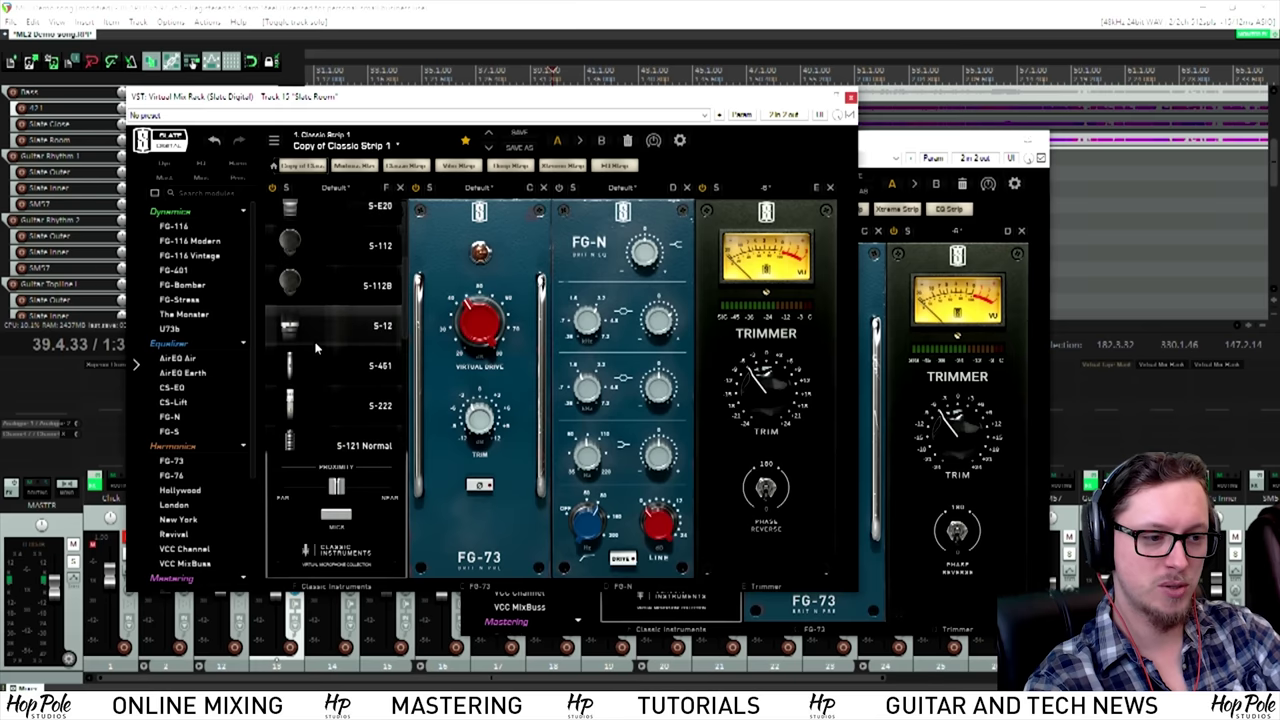
pyautogui.scroll(-1, 318, 346)
pyautogui.click(320, 363)
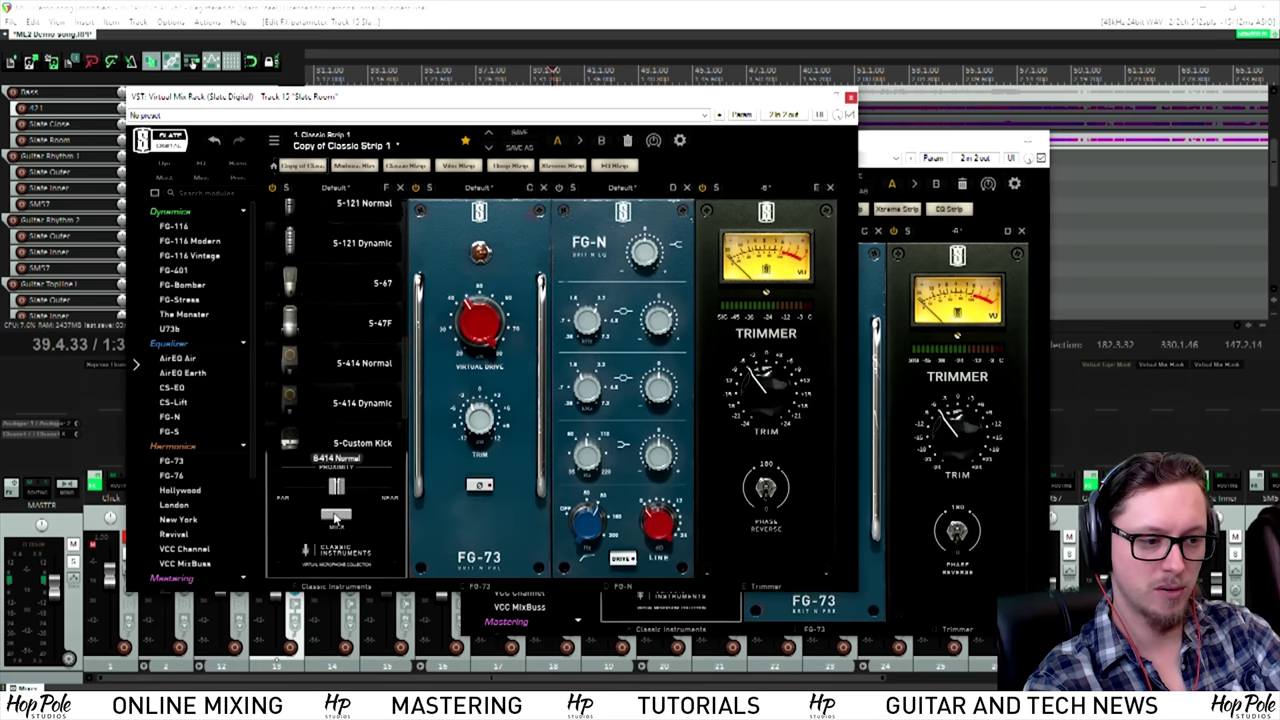
pyautogui.click(336, 517)
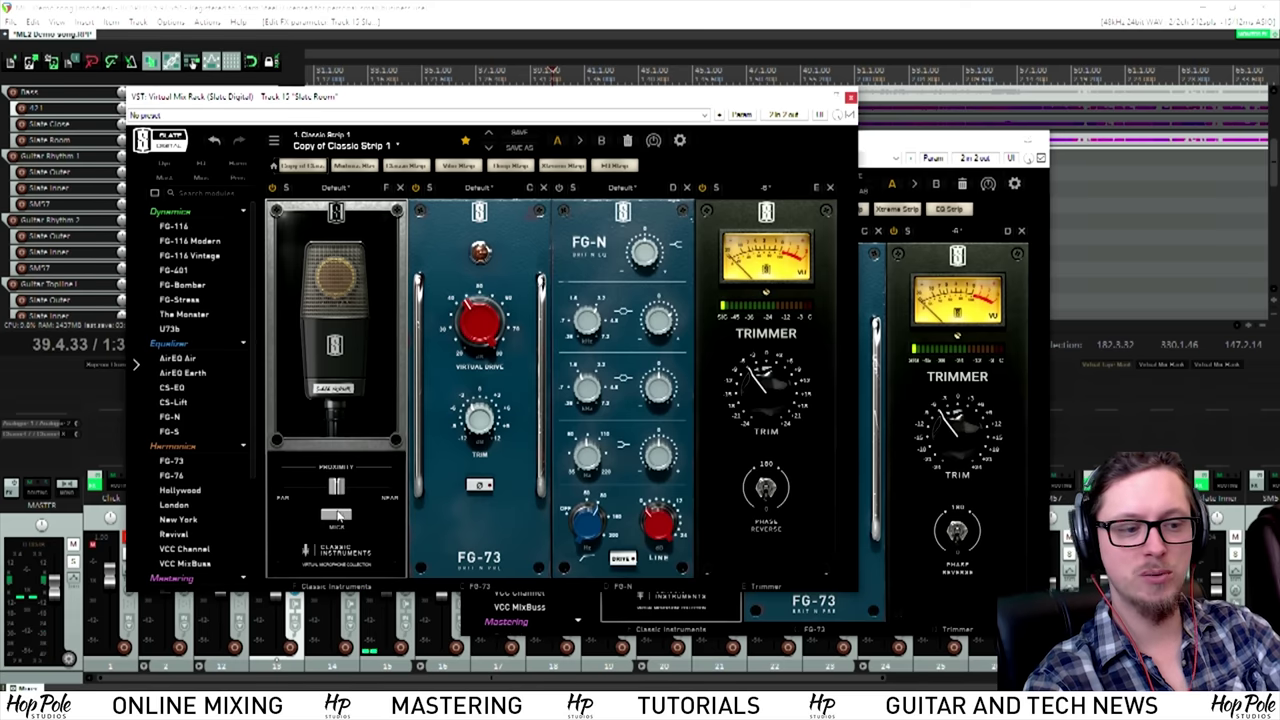
# Step: Set Slate Room's virtual microphone to S-67 and audition it while rearranging the Slate Close and Slate Room rack windows
pyautogui.click(333, 517)
pyautogui.scroll(-3, 320, 352)
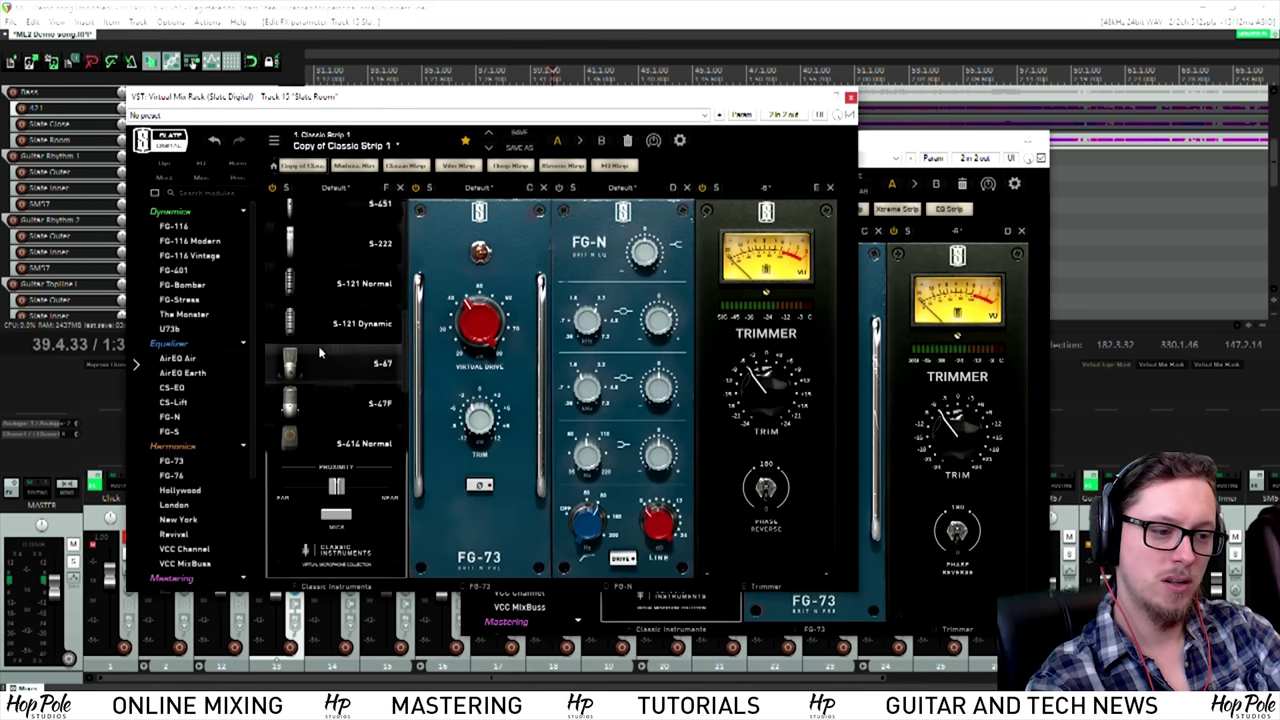
pyautogui.click(318, 356)
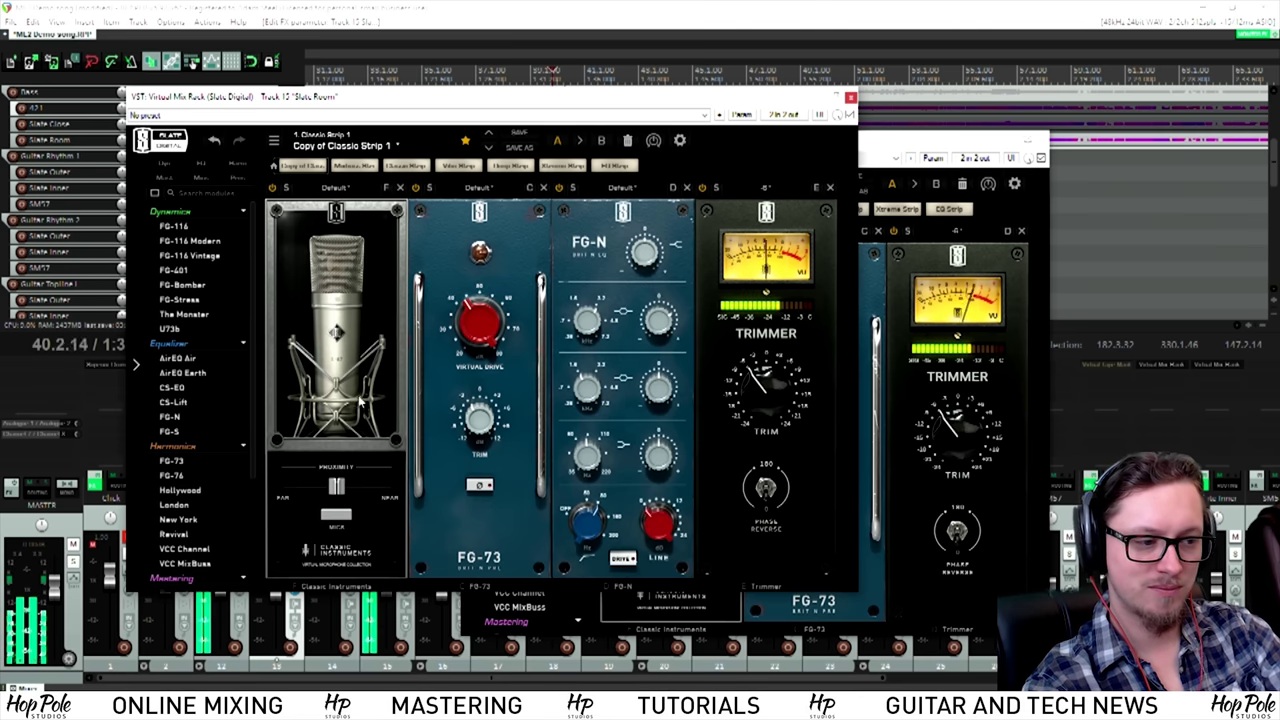
pyautogui.click(897, 201)
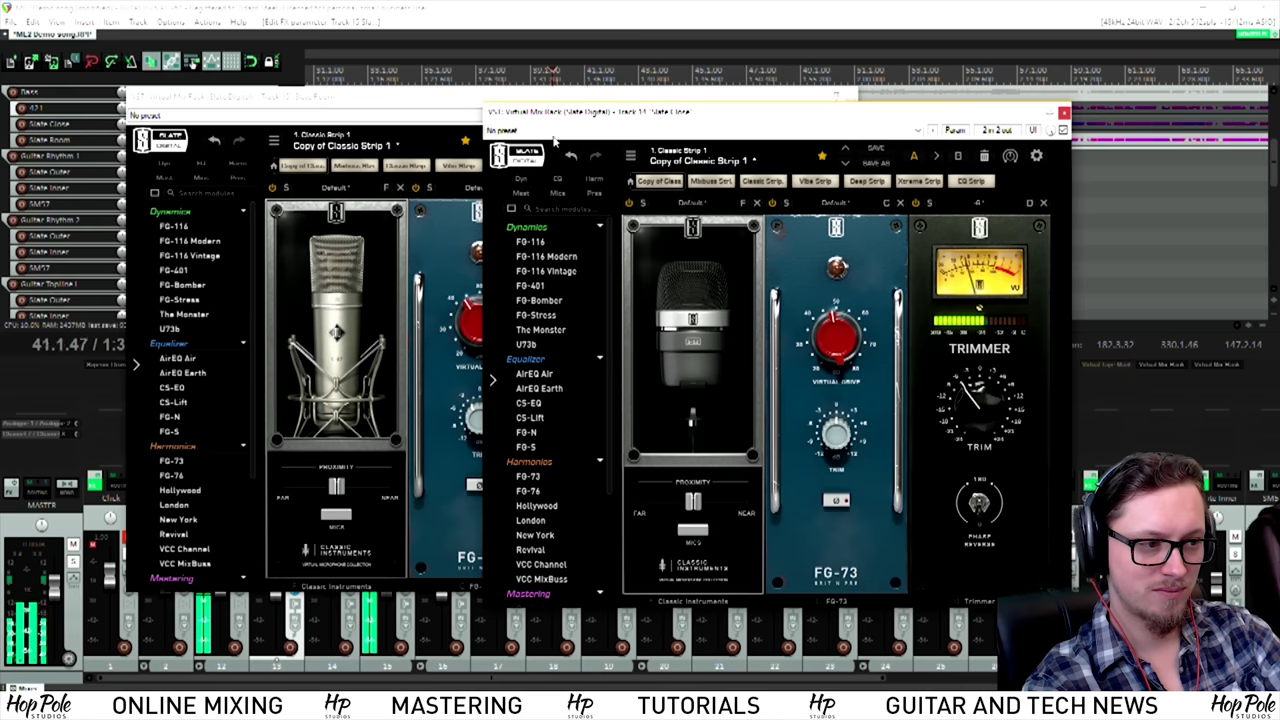
pyautogui.moveTo(462, 105); pyautogui.dragTo(794, 137)
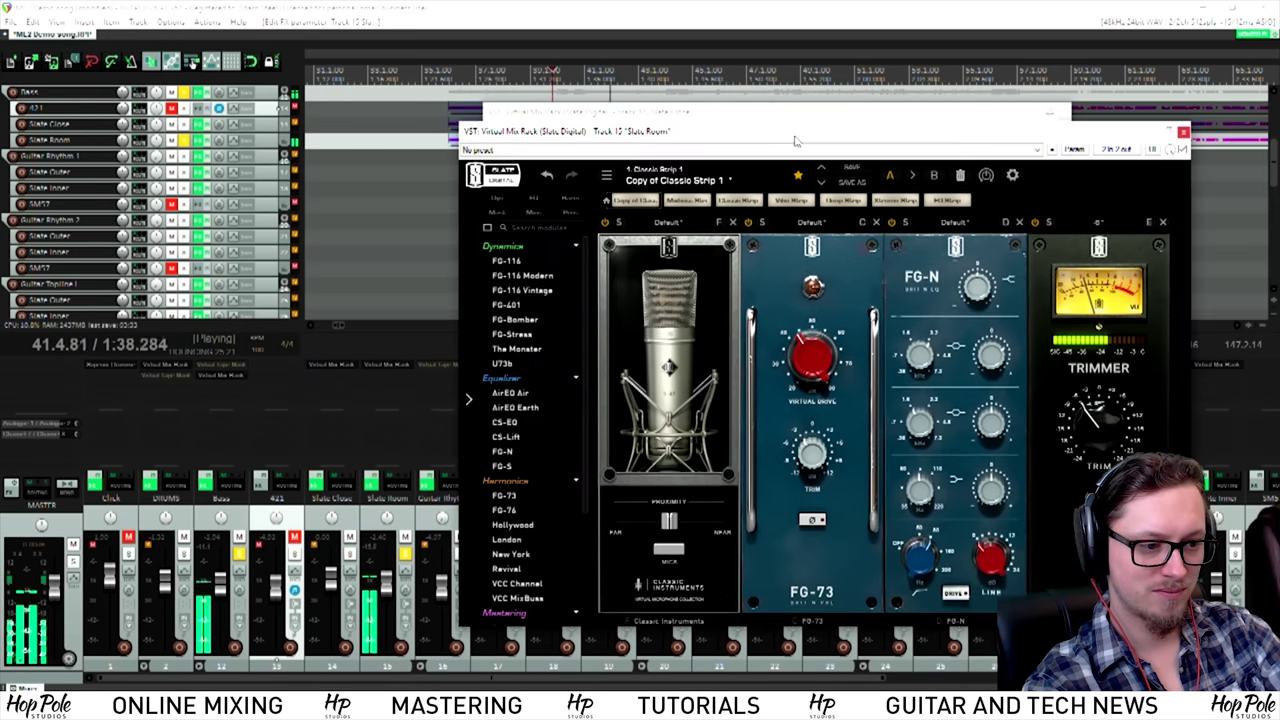
pyautogui.moveTo(600, 110); pyautogui.dragTo(452, 45)
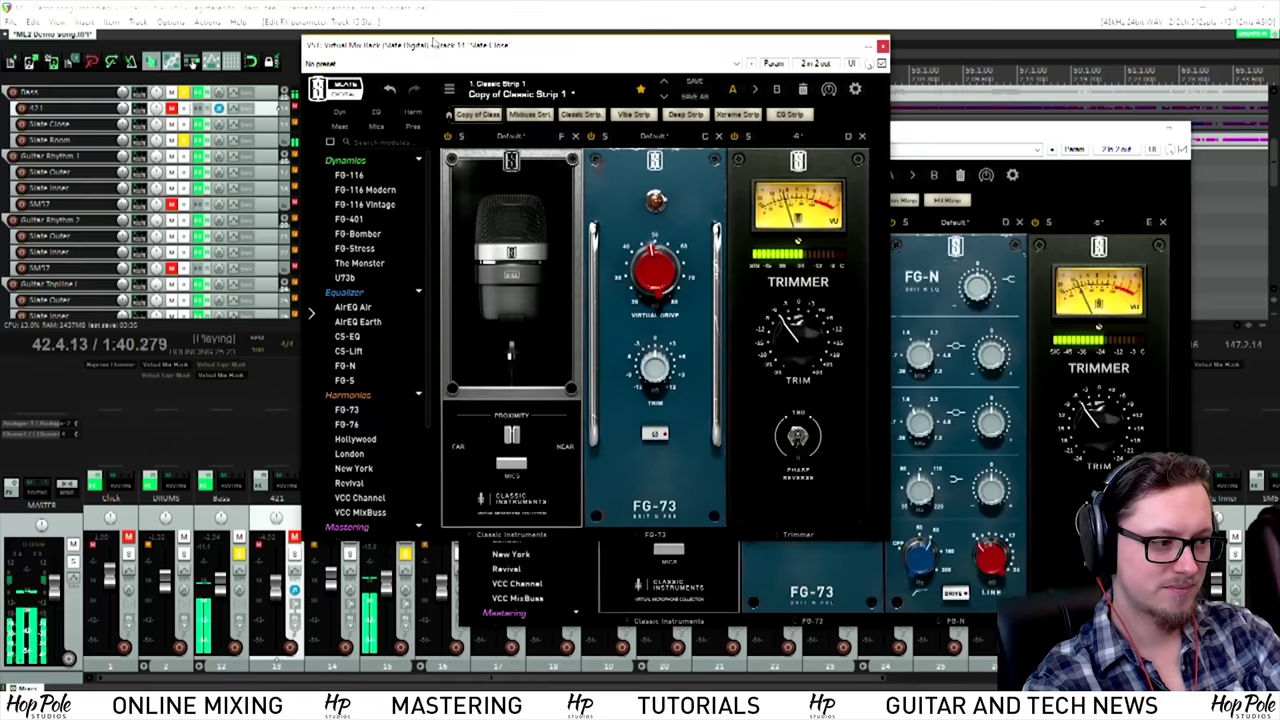
pyautogui.press('space')
# Step: Solo Slate Close alongside Slate Room and audition both bass microphones together from about 1:33
pyautogui.click(350, 552)
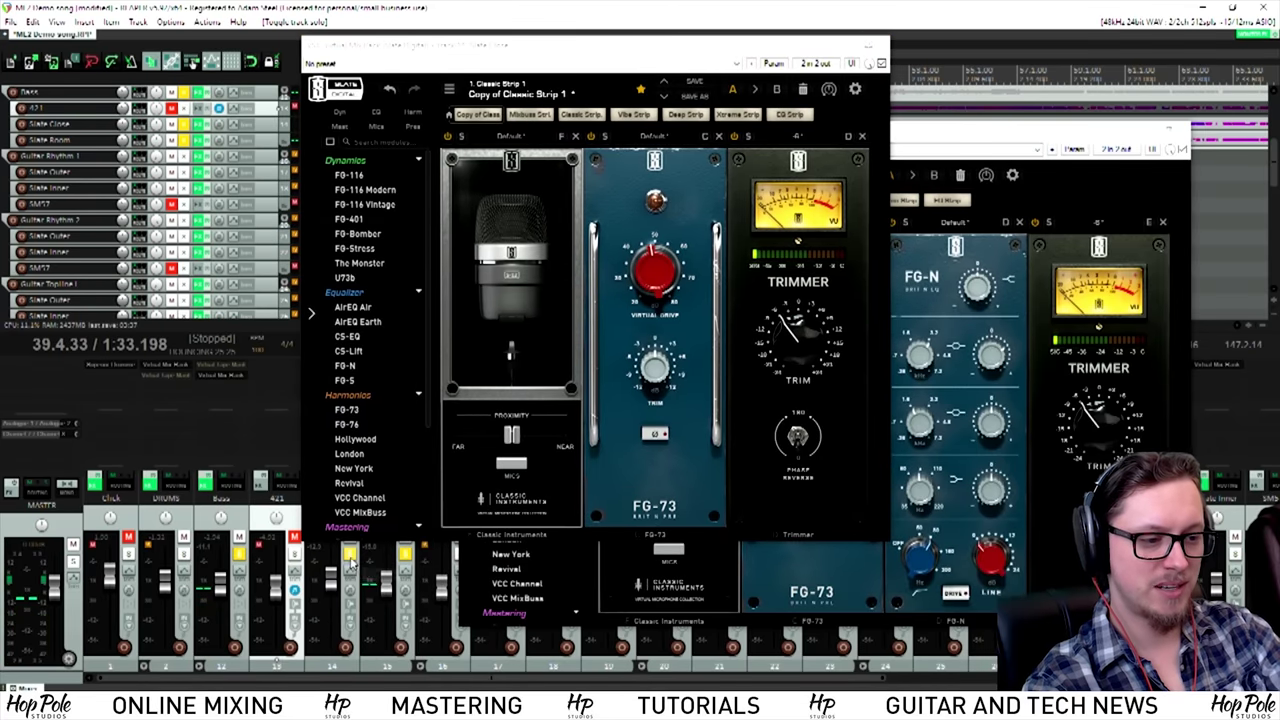
pyautogui.moveTo(391, 408)
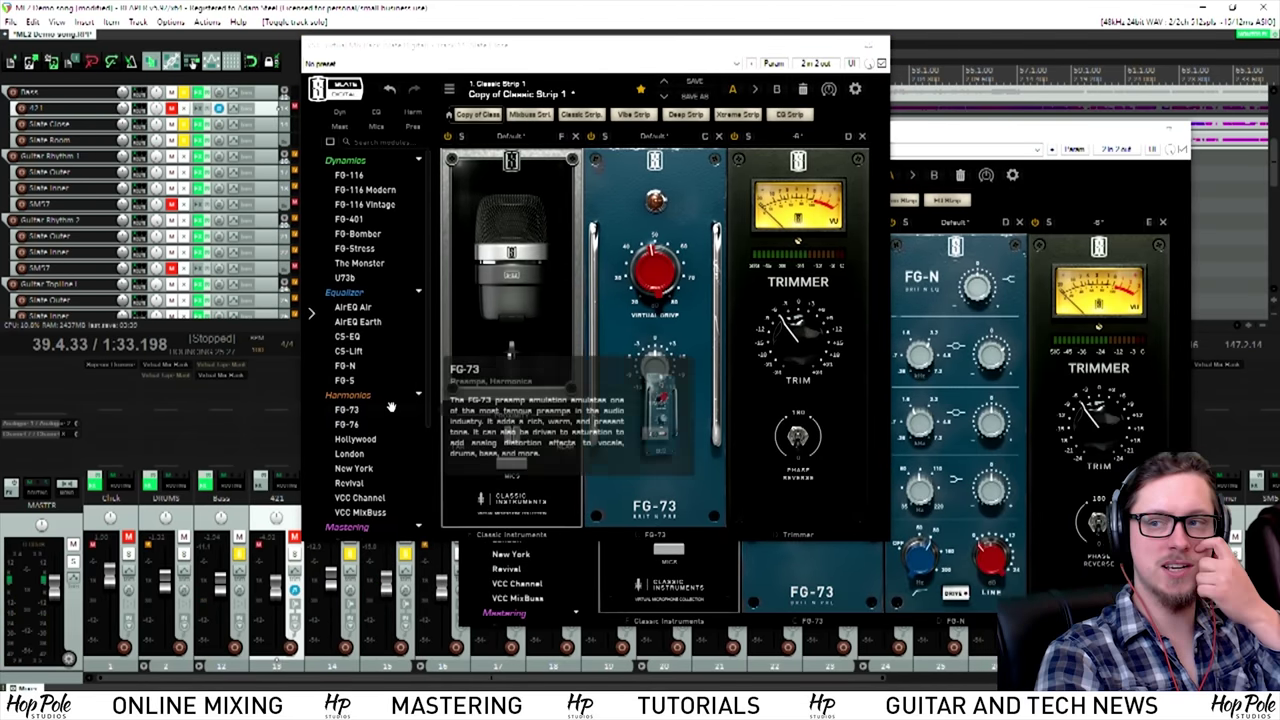
pyautogui.press('space')
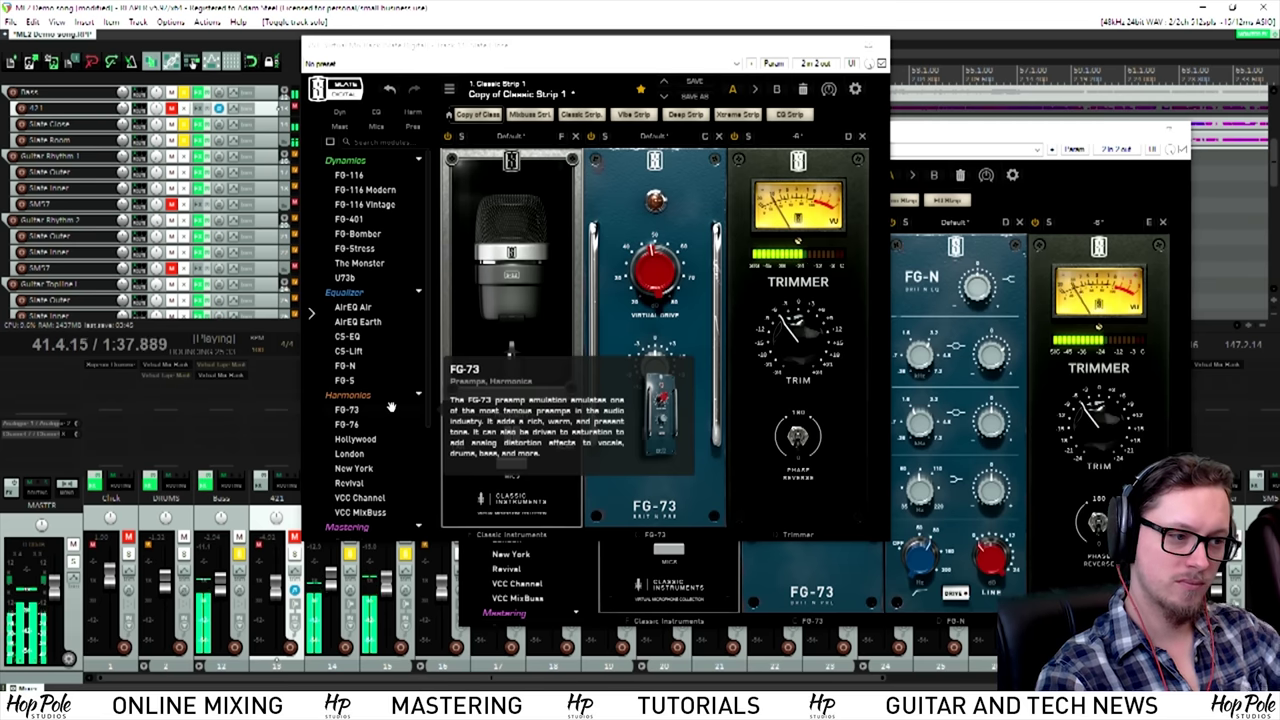
pyautogui.click(988, 372)
pyautogui.moveTo(988, 372); pyautogui.dragTo(988, 375)
pyautogui.moveTo(622, 47); pyautogui.dragTo(610, 44)
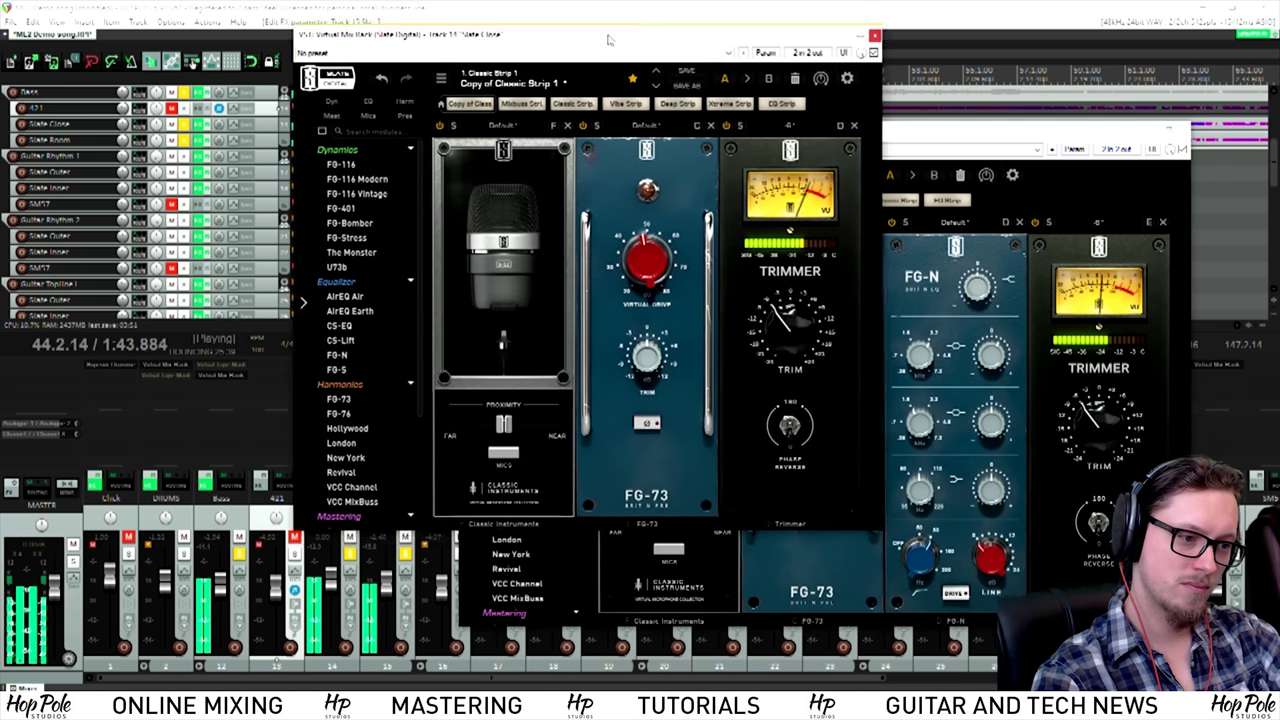
pyautogui.moveTo(485, 44); pyautogui.dragTo(545, 54)
pyautogui.press('space')
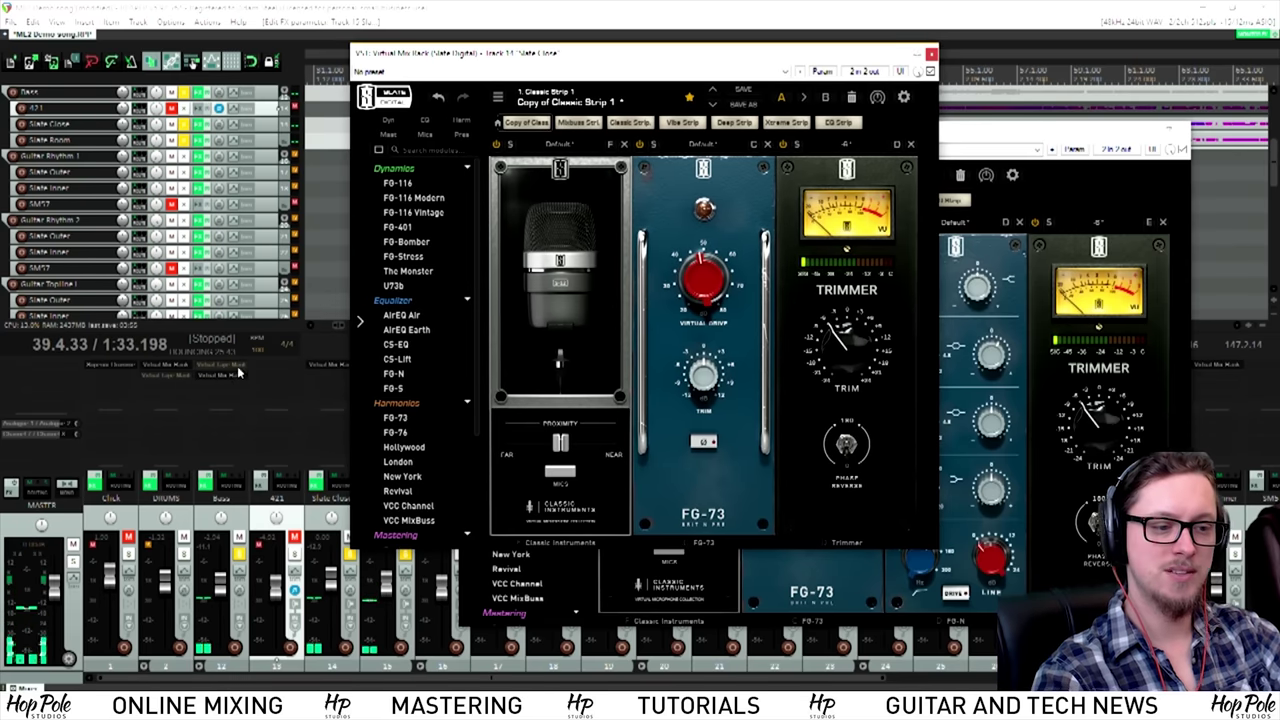
# Step: Enable the FG-401, FG-S and Virtual Mixbuss modules in the Bass folder's Virtual Mix Rack and audition the bass
pyautogui.click(221, 365)
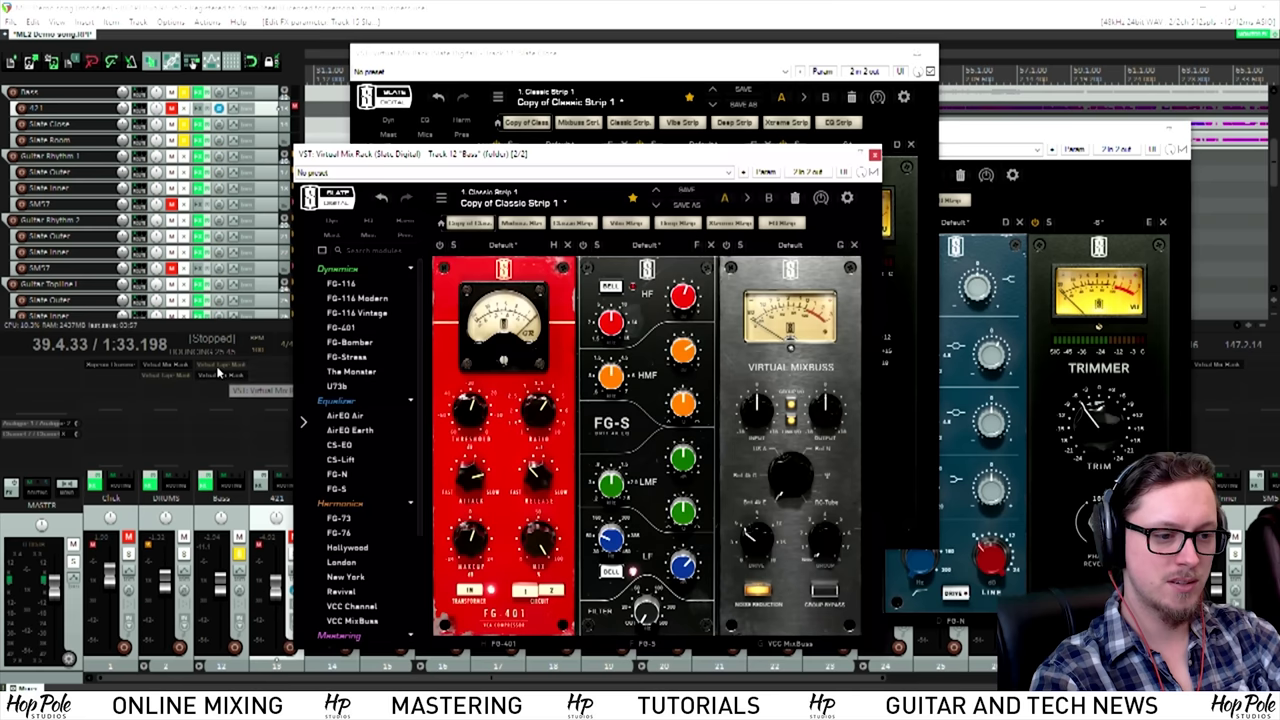
pyautogui.click(439, 247)
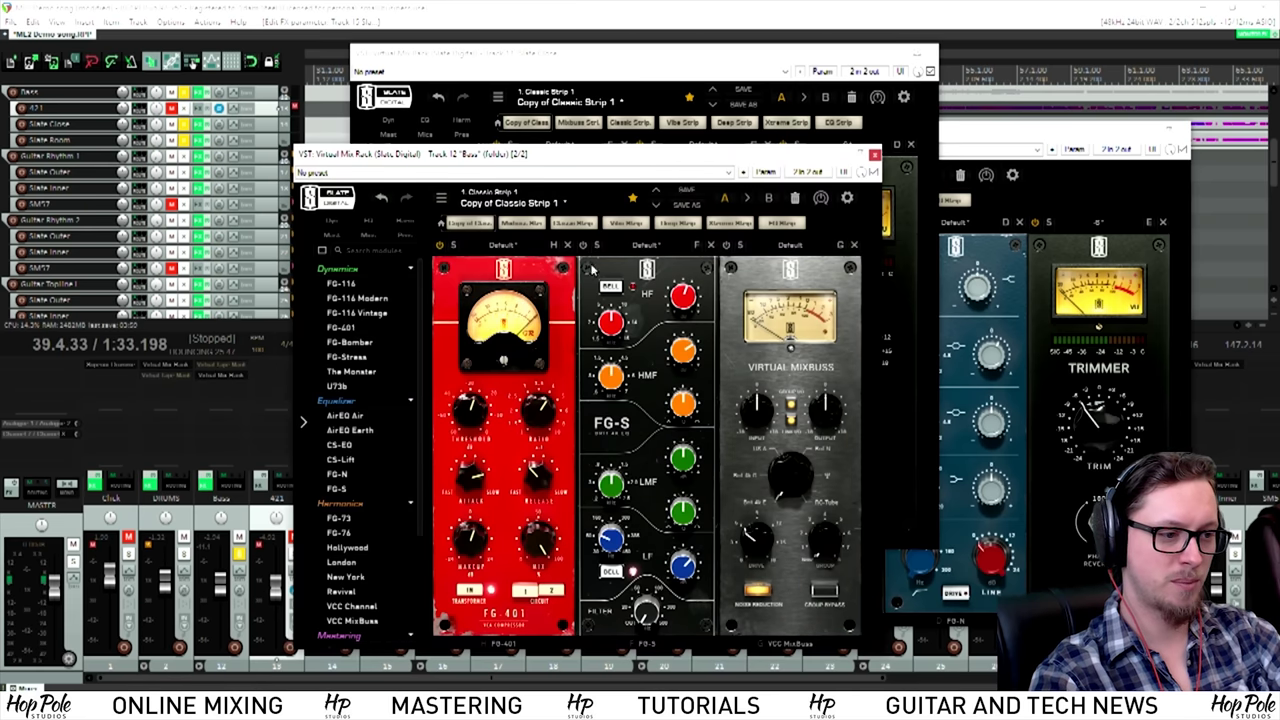
pyautogui.moveTo(683, 360)
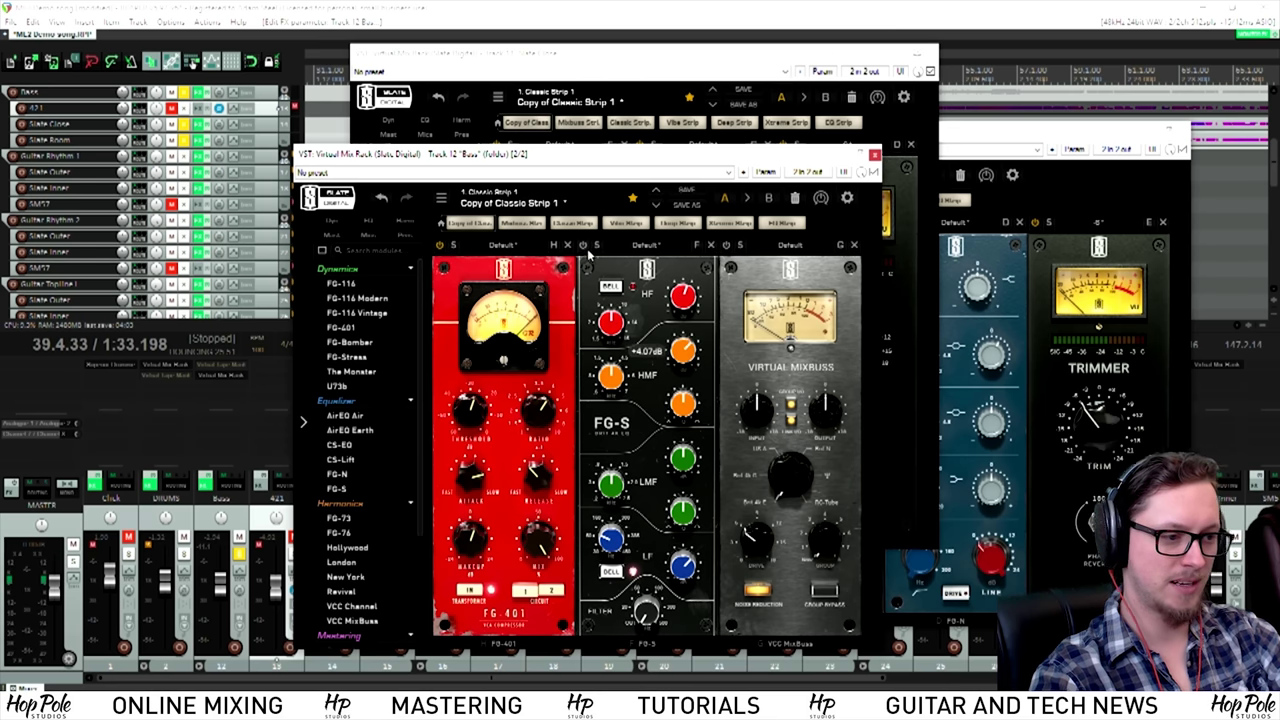
pyautogui.press('space')
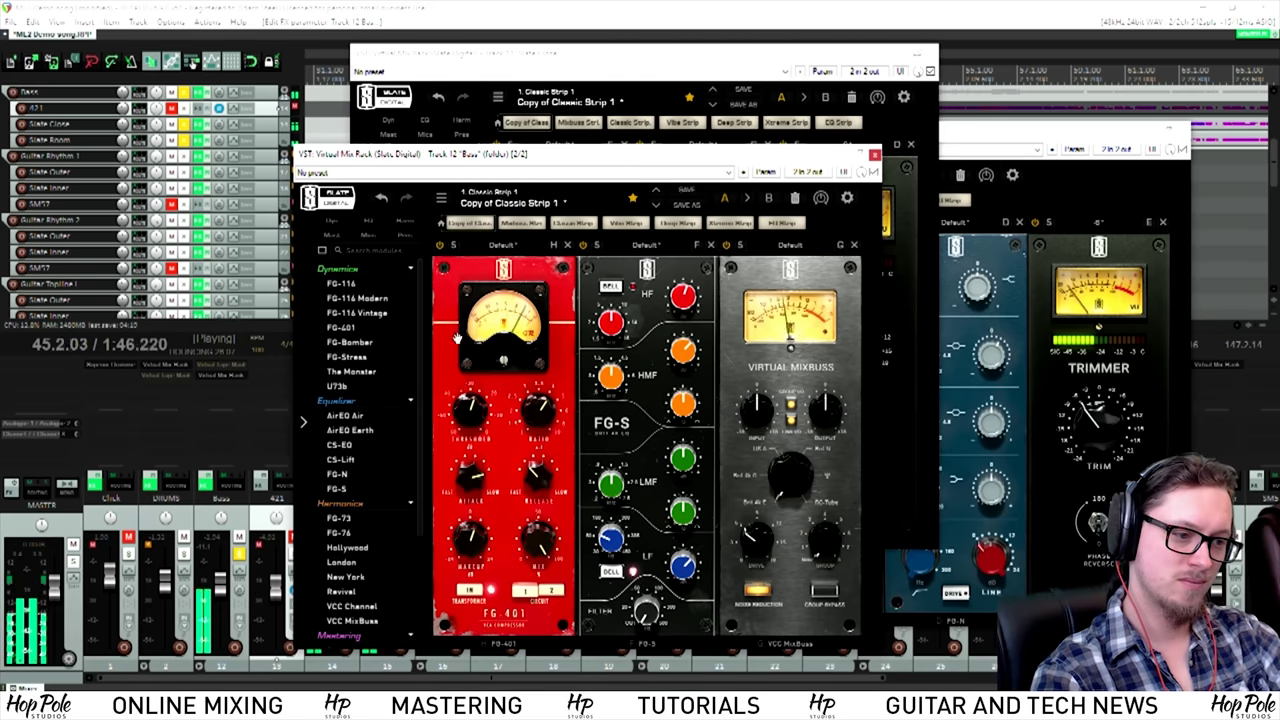
pyautogui.press('space')
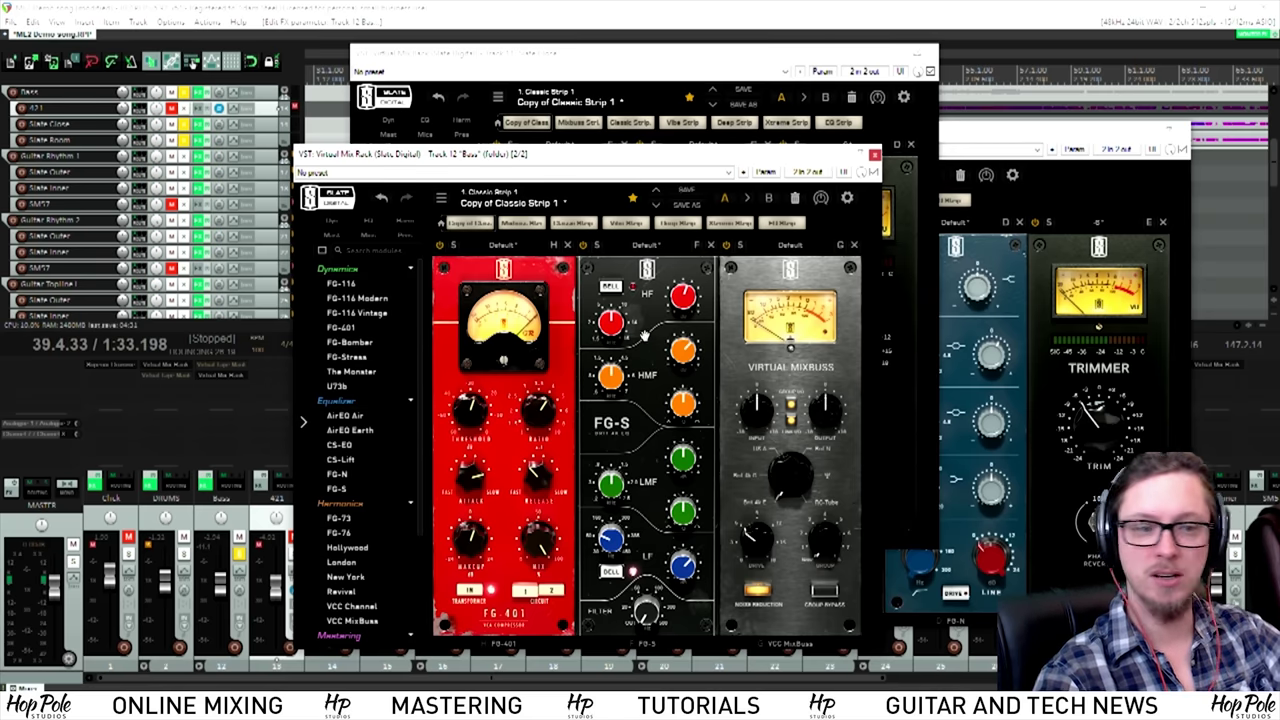
# Step: Audition the bass with the Bass folder's Virtual Tape Machines open, and close the Bass folder and Slate Close plugin windows
pyautogui.click(211, 368)
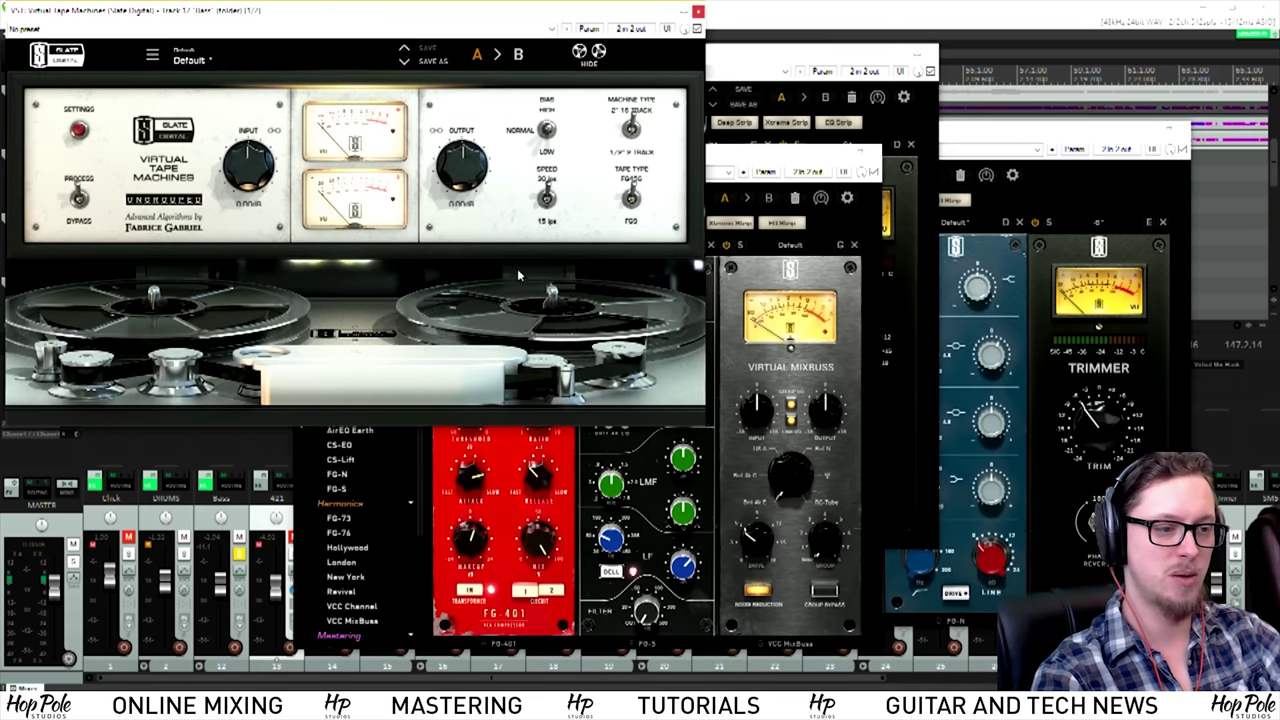
pyautogui.press('space')
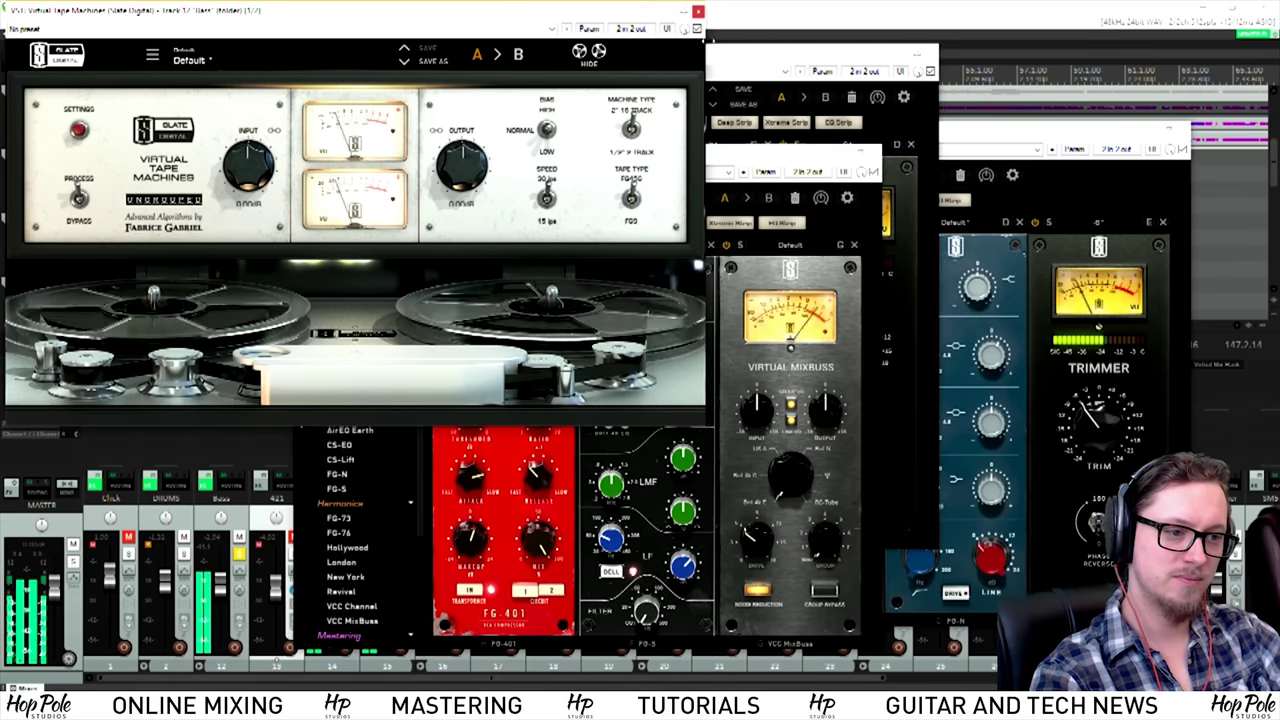
pyautogui.click(948, 225)
pyautogui.click(877, 152)
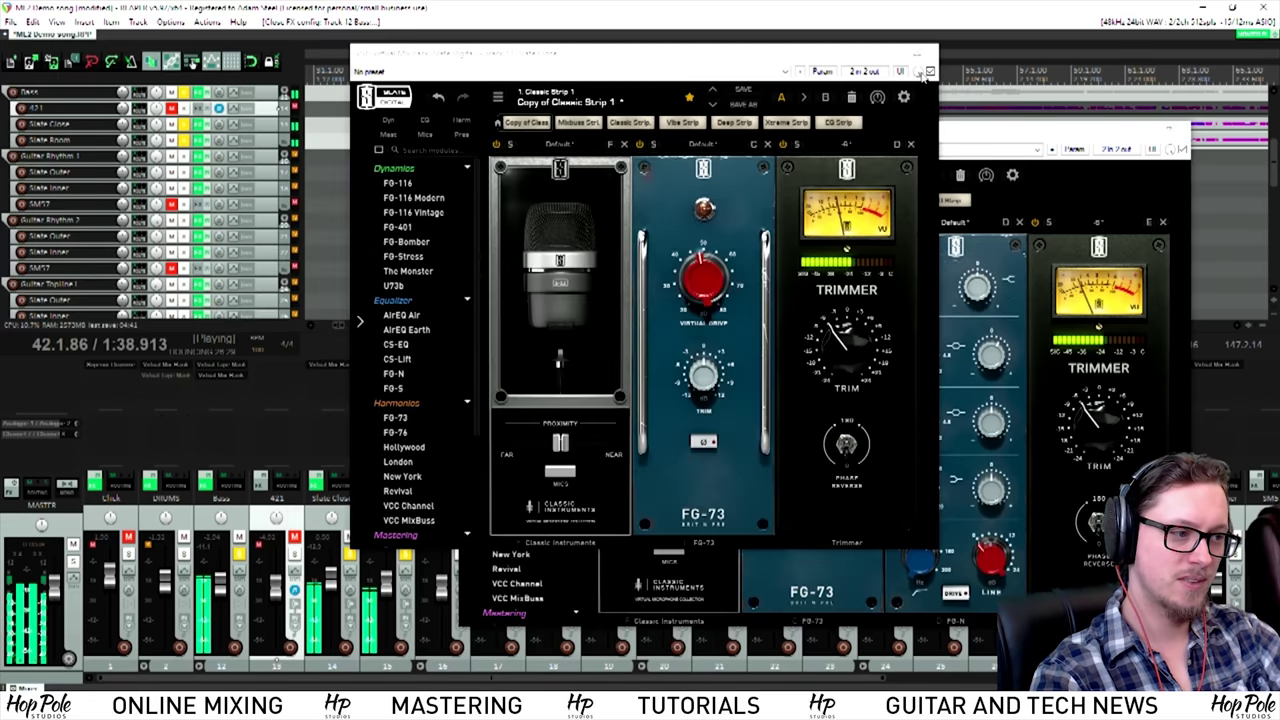
pyautogui.click(932, 52)
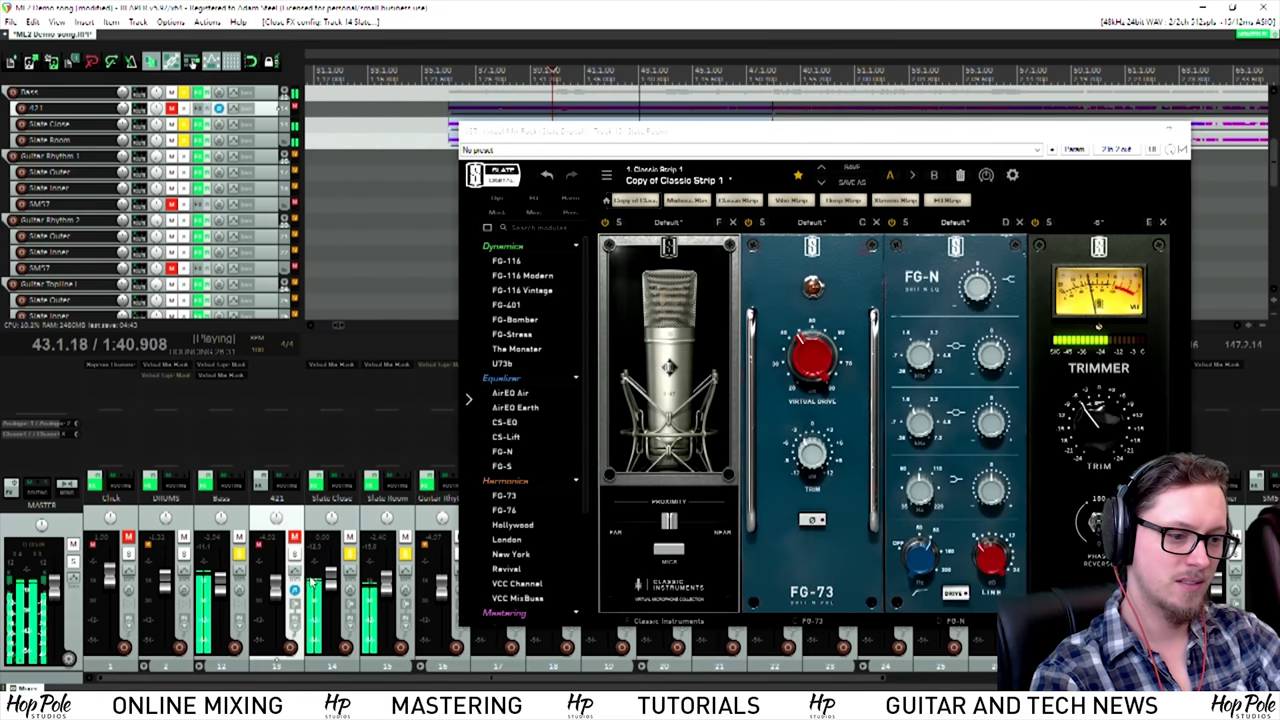
pyautogui.press('space')
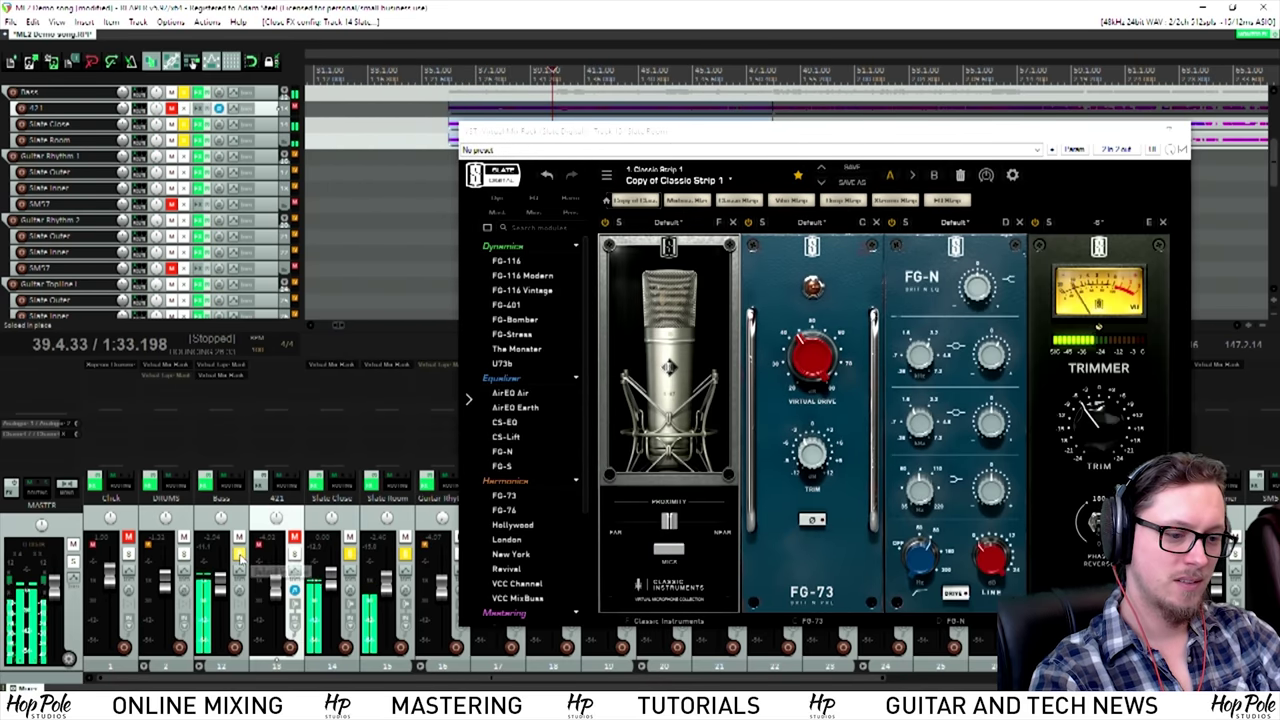
# Step: Unsolo all tracks and audition the full mix from about 1:33, closing Slate Room's rack window
pyautogui.press('space')
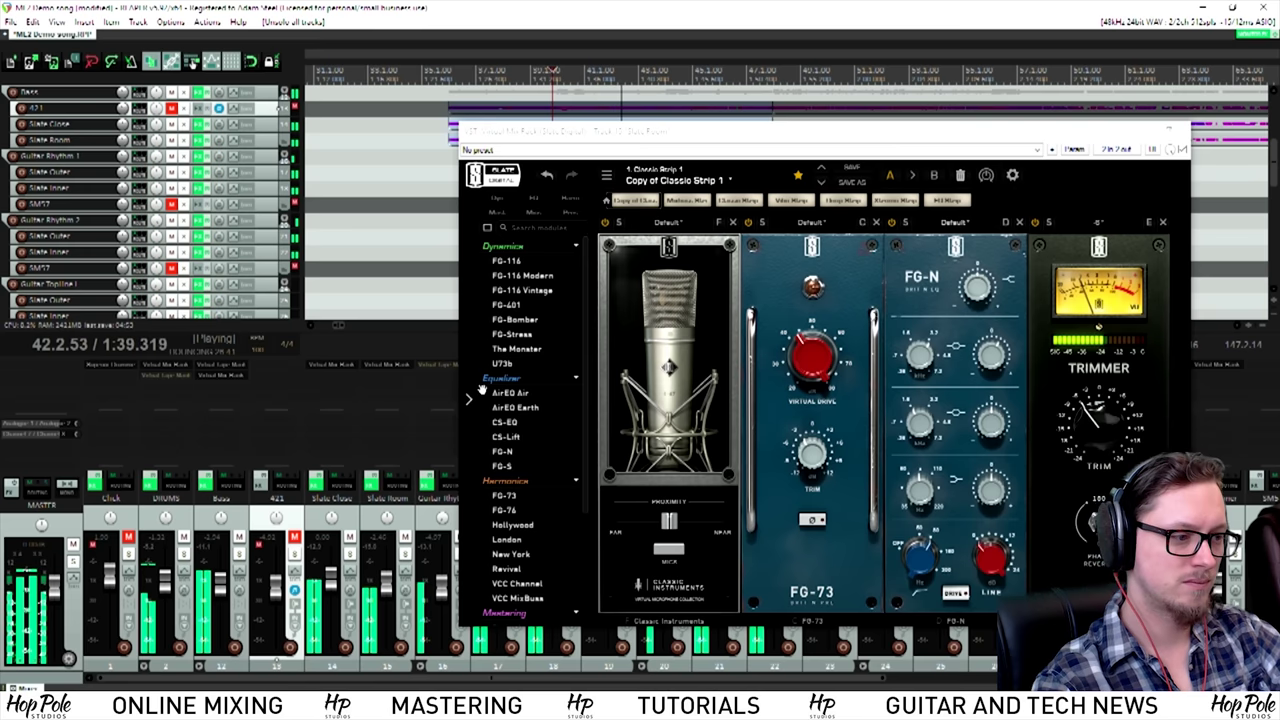
pyautogui.click(1184, 132)
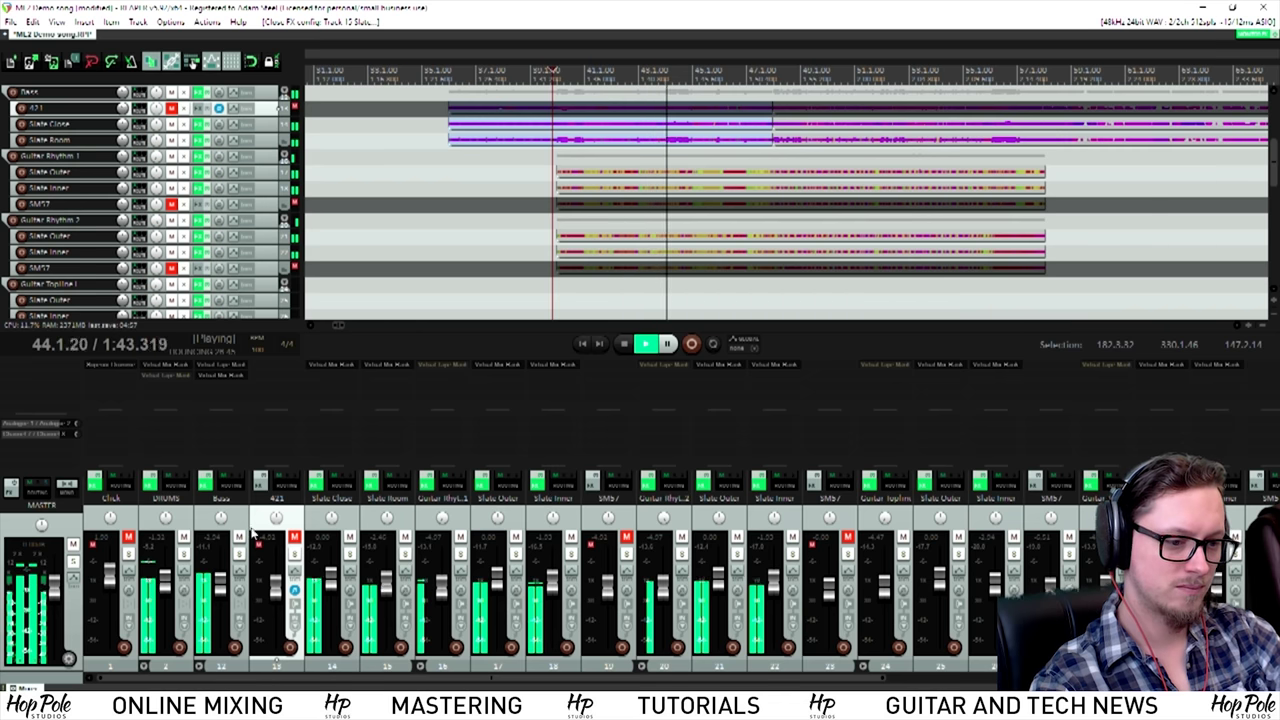
pyautogui.press('space')
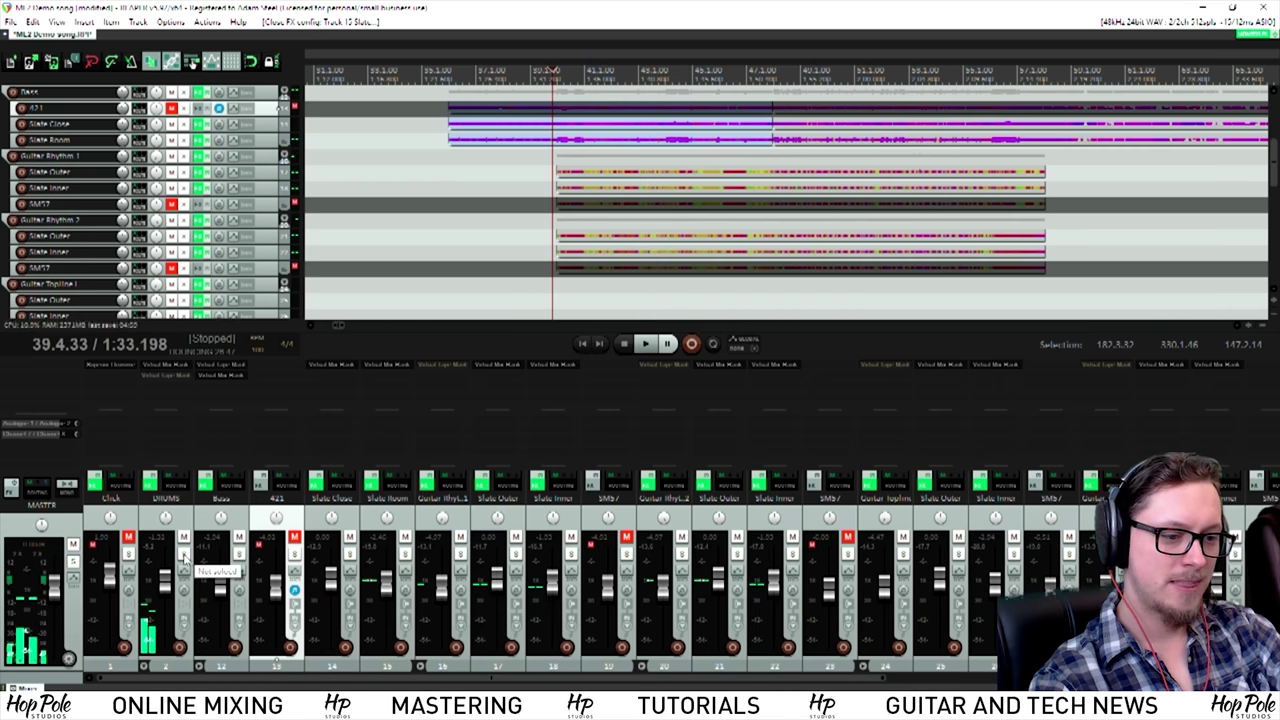
# Step: Solo the DRUMS folder and show its individual drum tracks in the mixer
pyautogui.click(184, 556)
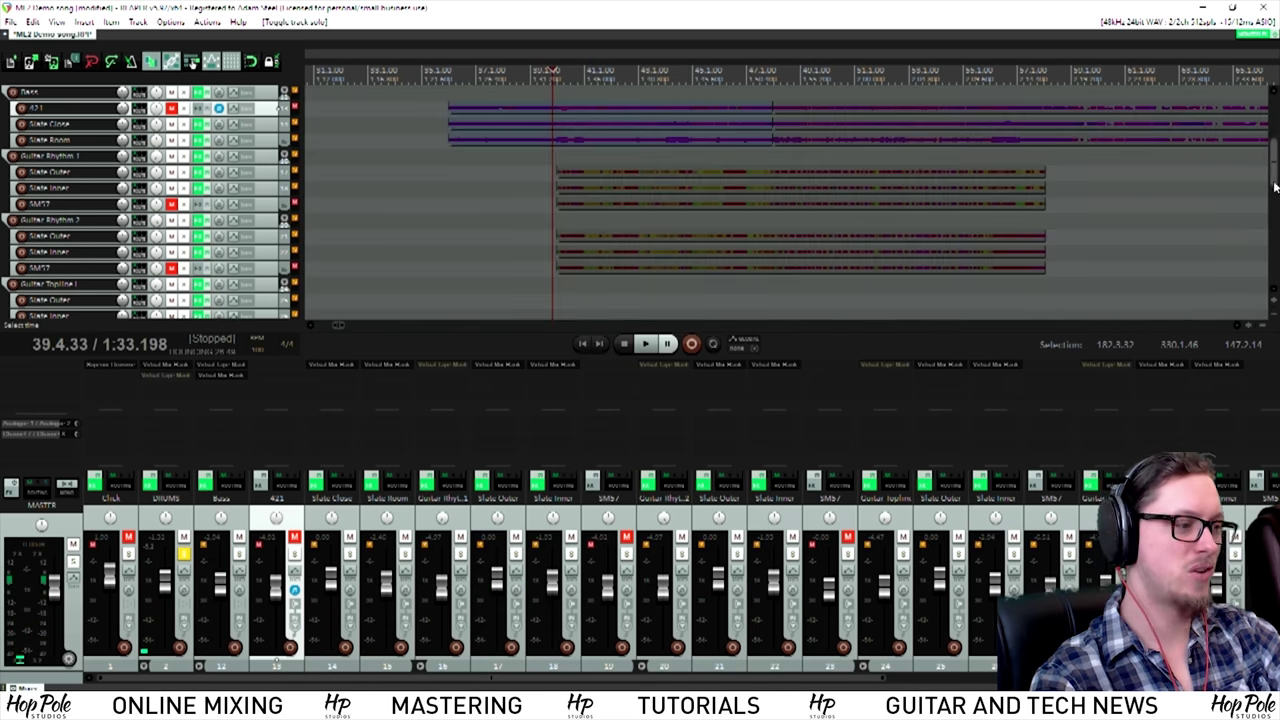
pyautogui.scroll(5, 1275, 186)
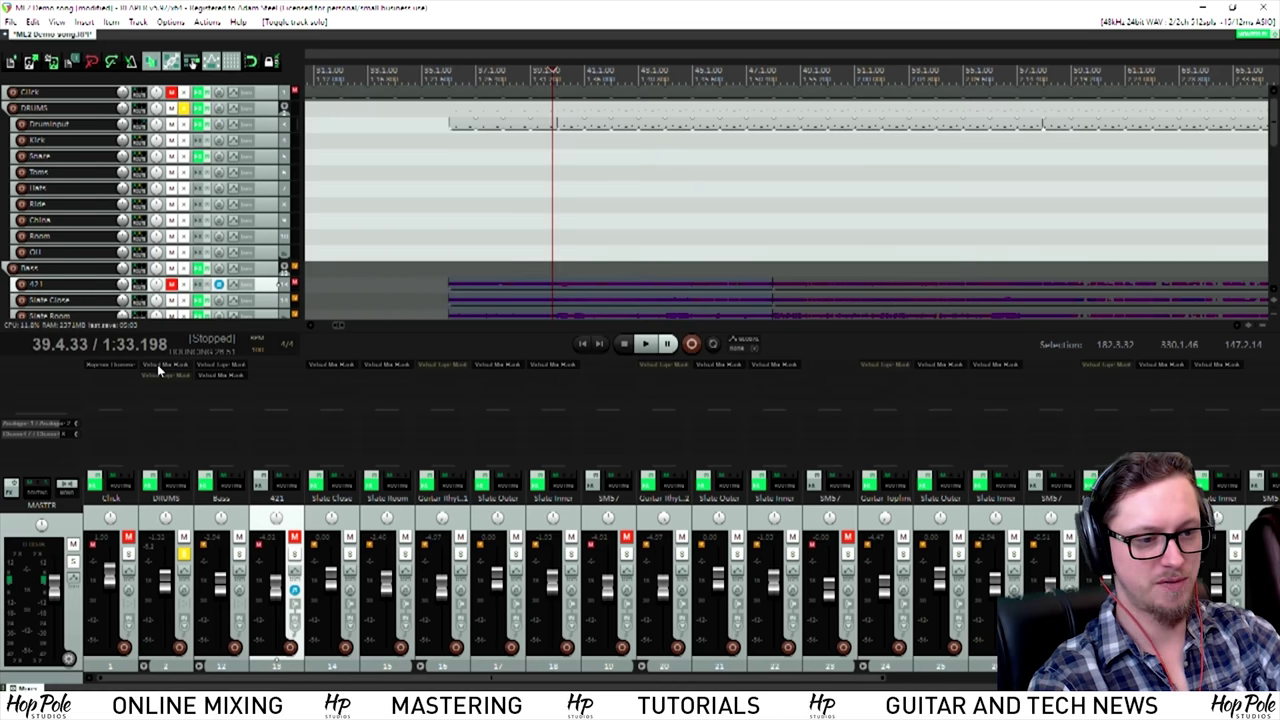
pyautogui.click(168, 664)
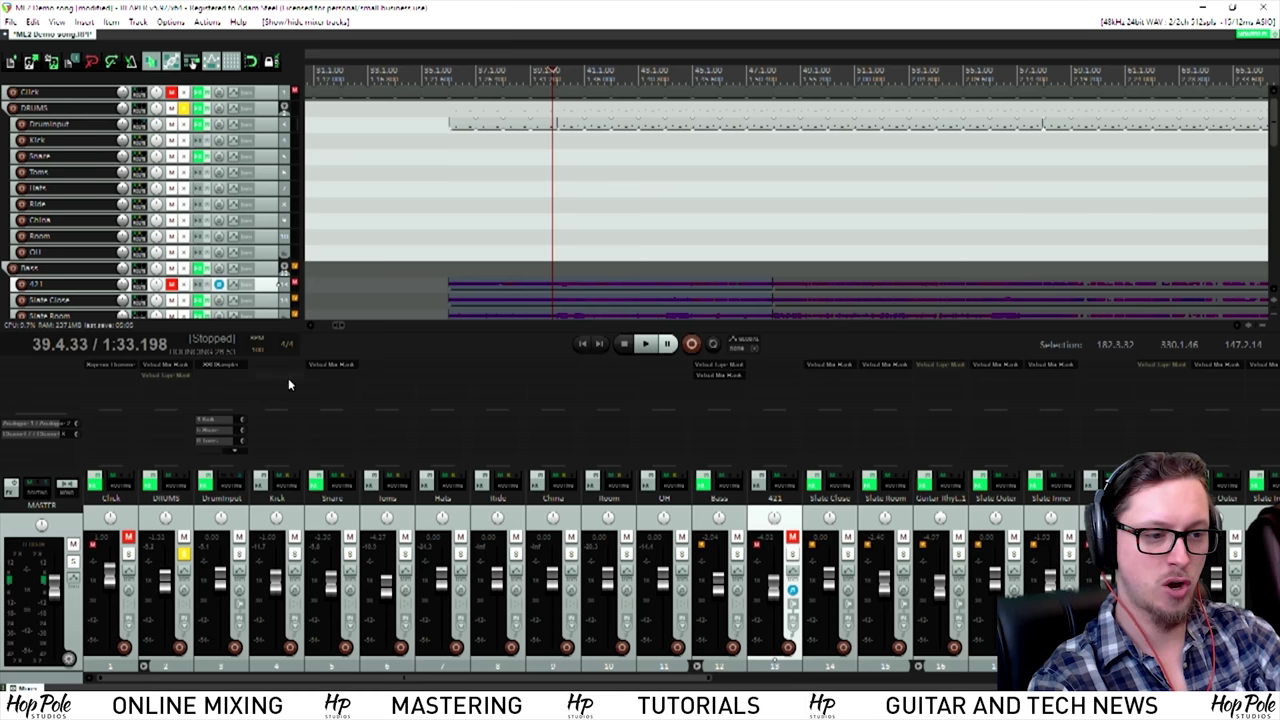
# Step: Examine the loaded kit in DrumInput's SSDSampler instrument and close its window
pyautogui.click(224, 364)
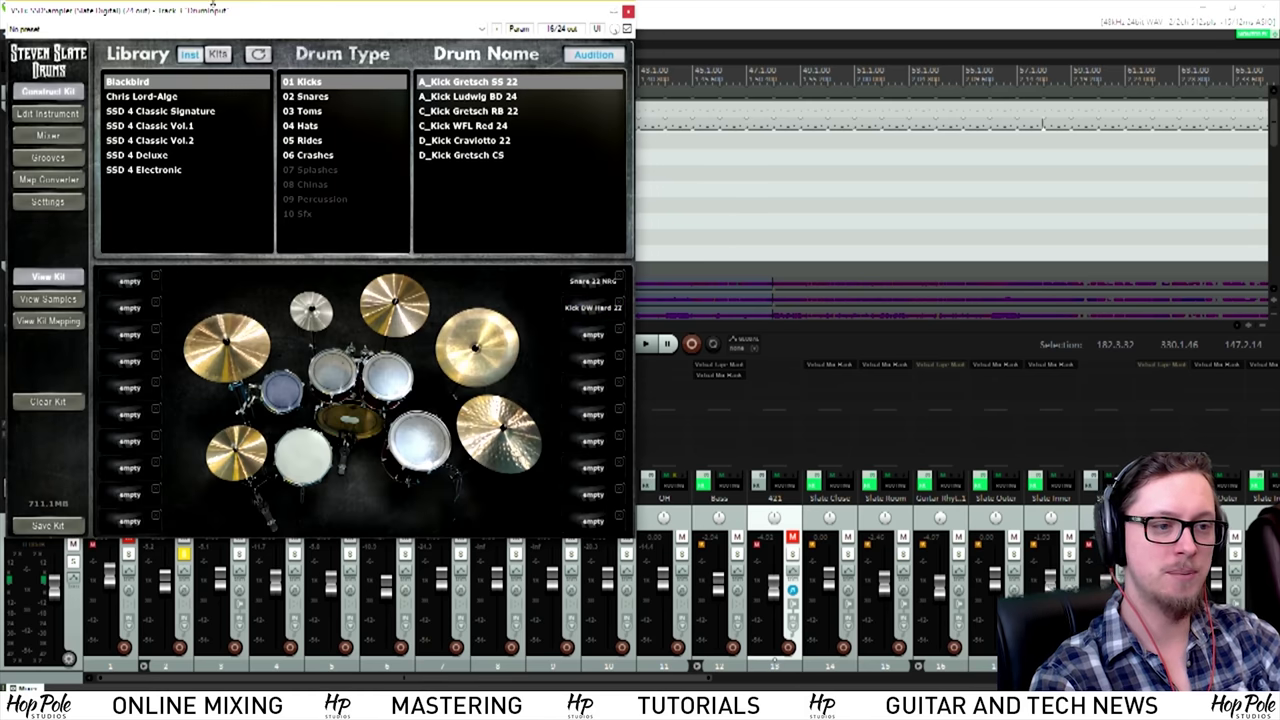
pyautogui.moveTo(226, 12); pyautogui.dragTo(336, 93)
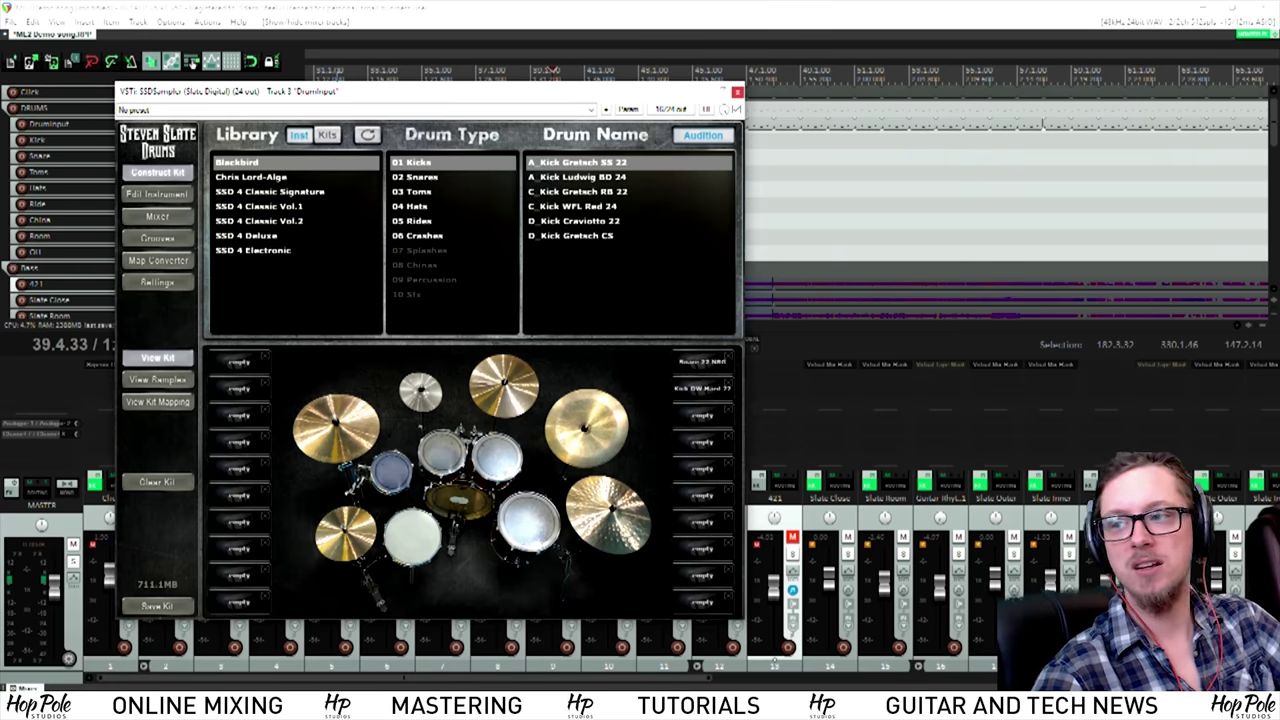
pyautogui.click(737, 92)
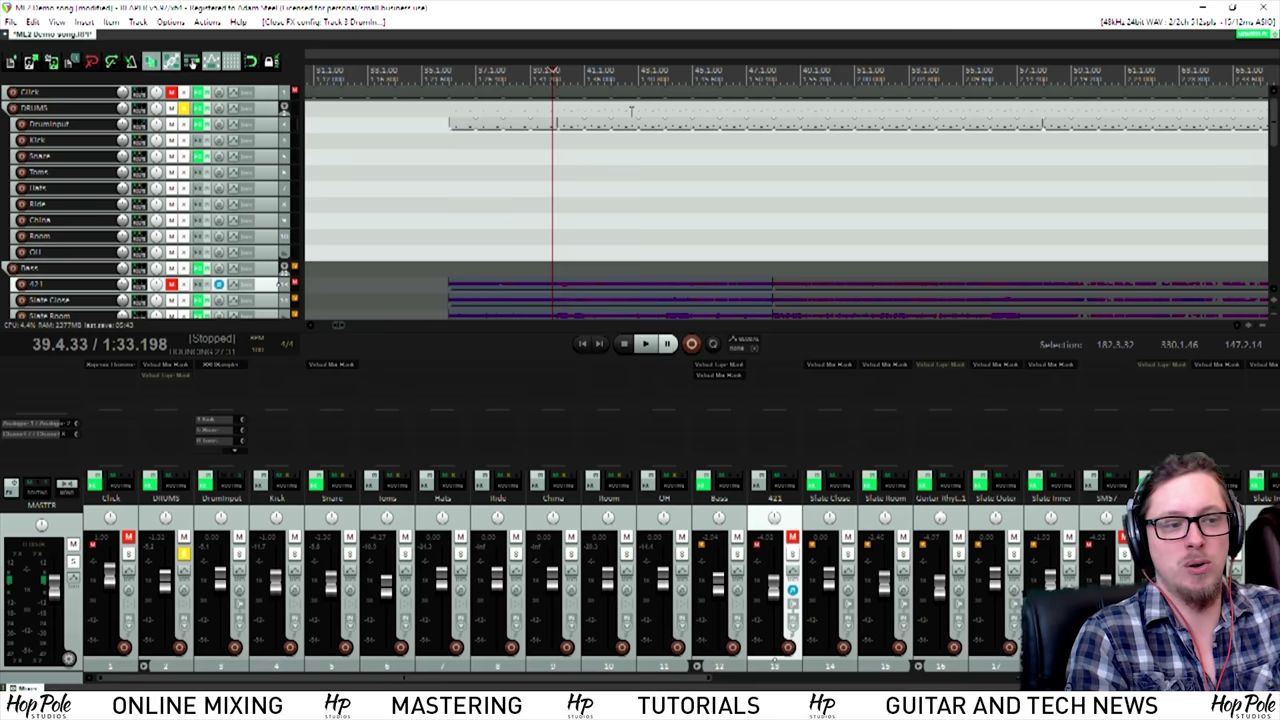
# Step: Unsolo the DRUMS folder and solo the Guitar Lead folder instead
pyautogui.click(183, 108)
pyautogui.click(172, 108)
pyautogui.click(172, 108)
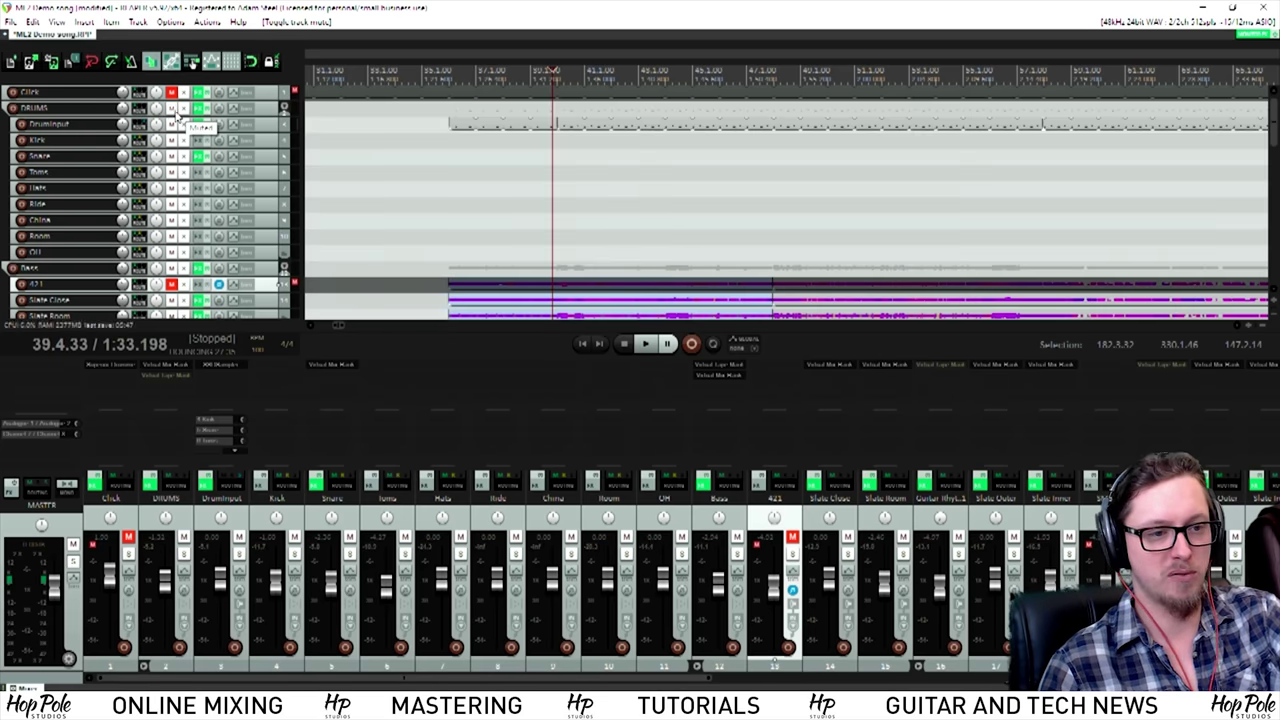
pyautogui.moveTo(1274, 120); pyautogui.dragTo(1272, 248)
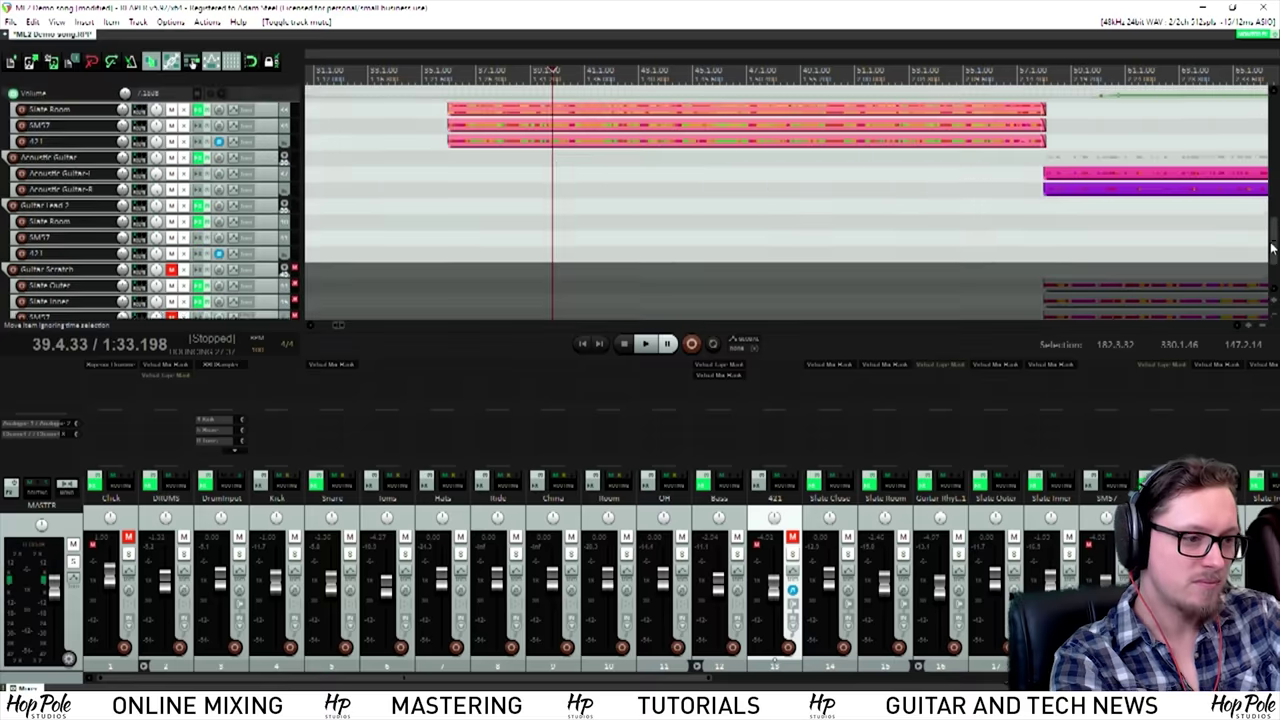
pyautogui.scroll(2, 200, 156)
pyautogui.click(184, 156)
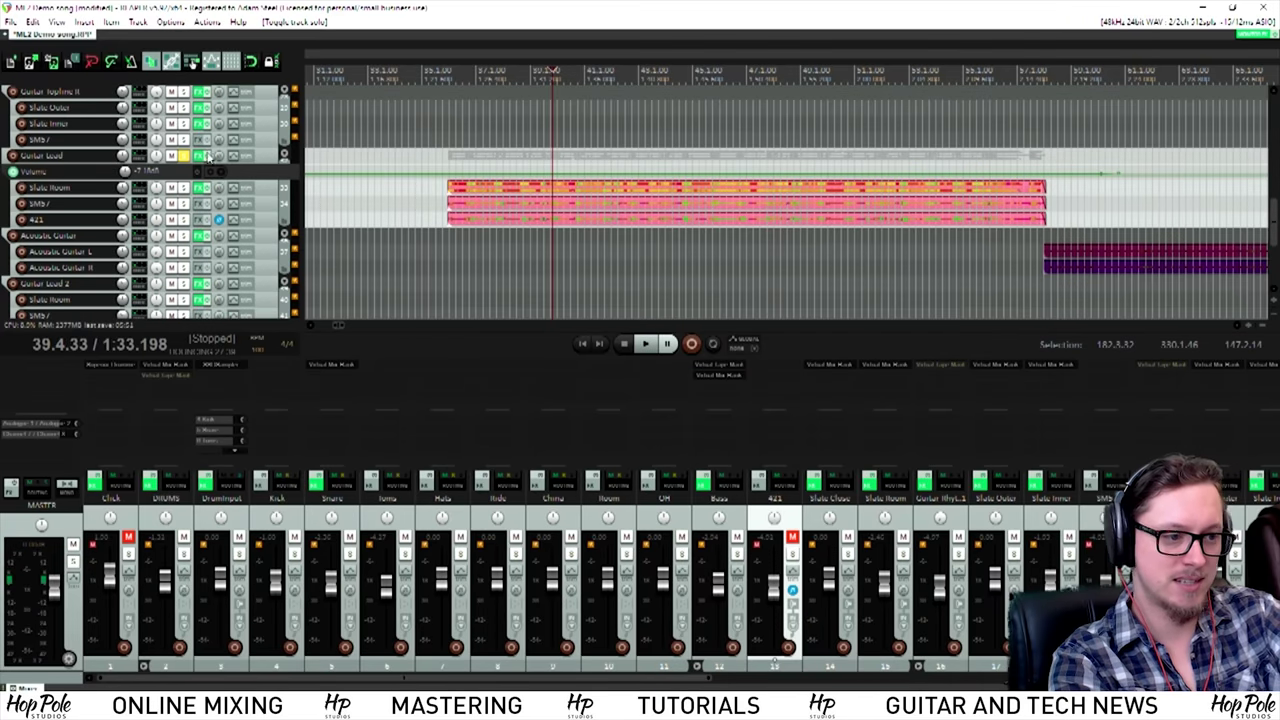
# Step: Solo Guitar Lead's SM57 and 421 tracks and audition both real microphones from the start of the lead clips
pyautogui.click(496, 66)
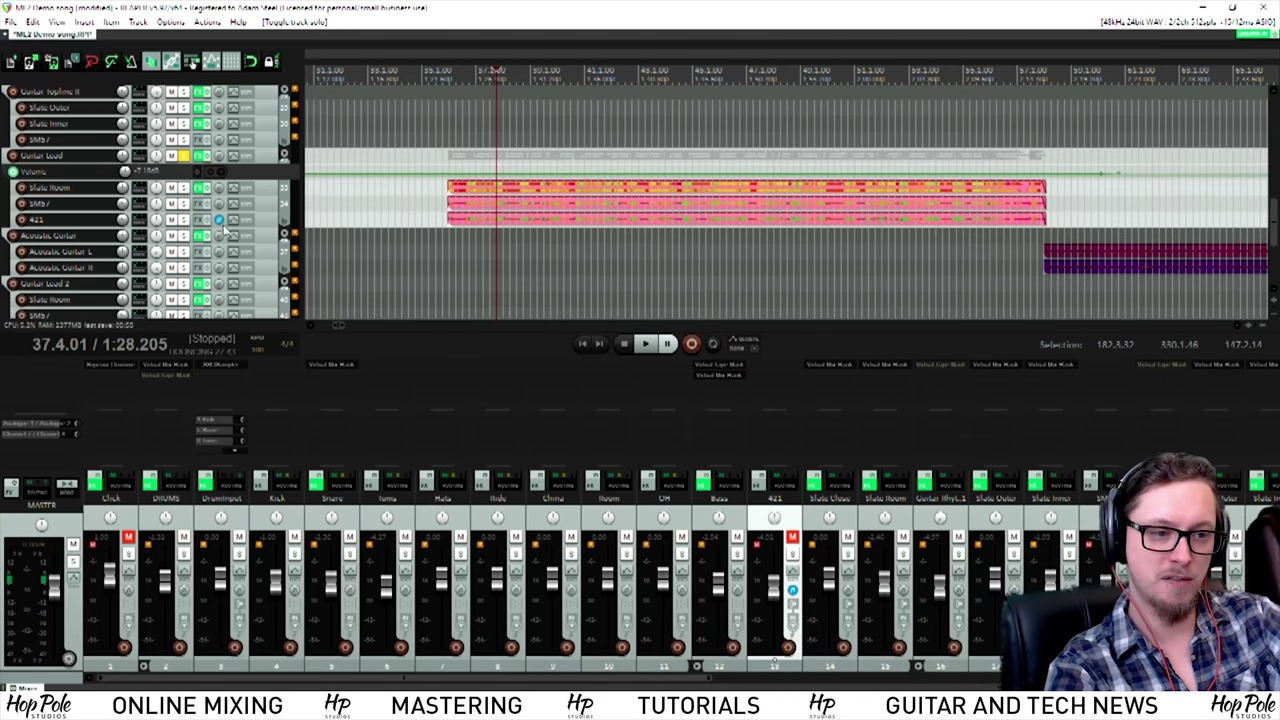
pyautogui.moveTo(184, 204); pyautogui.dragTo(184, 219)
pyautogui.click(449, 74)
pyautogui.press('space')
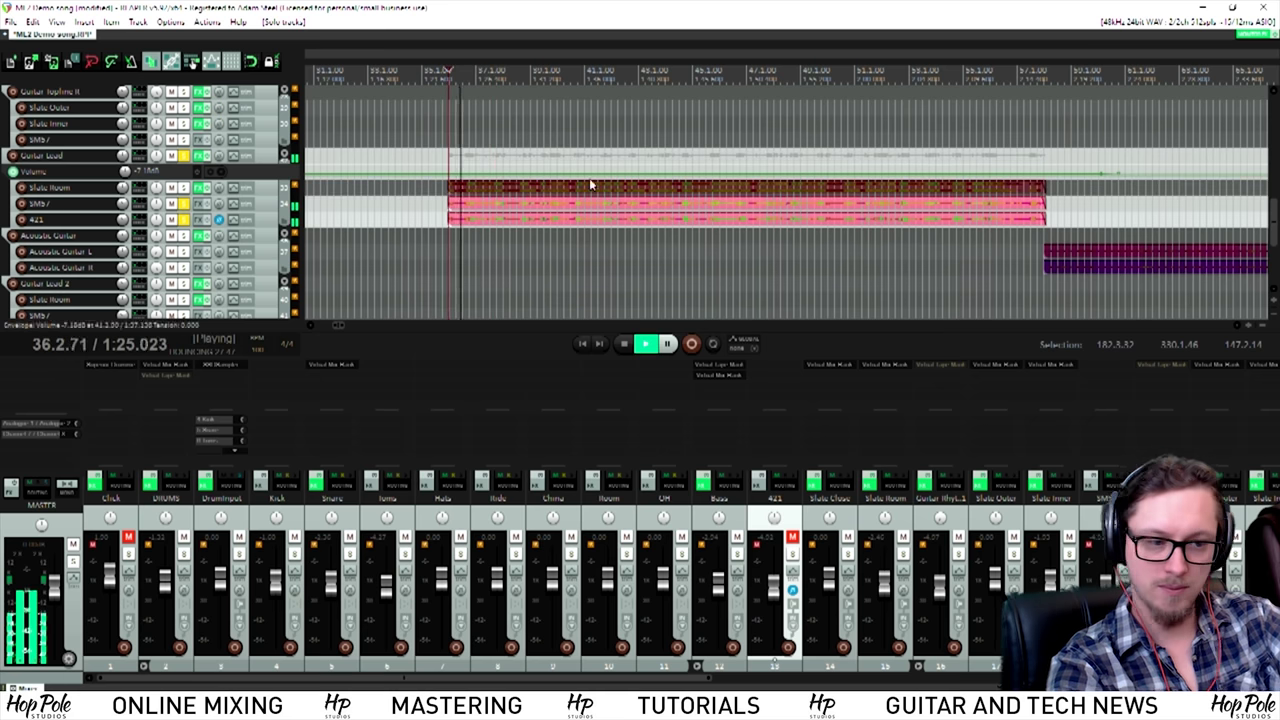
pyautogui.hscroll(3, 740, 672)
pyautogui.hscroll(15, 740, 672)
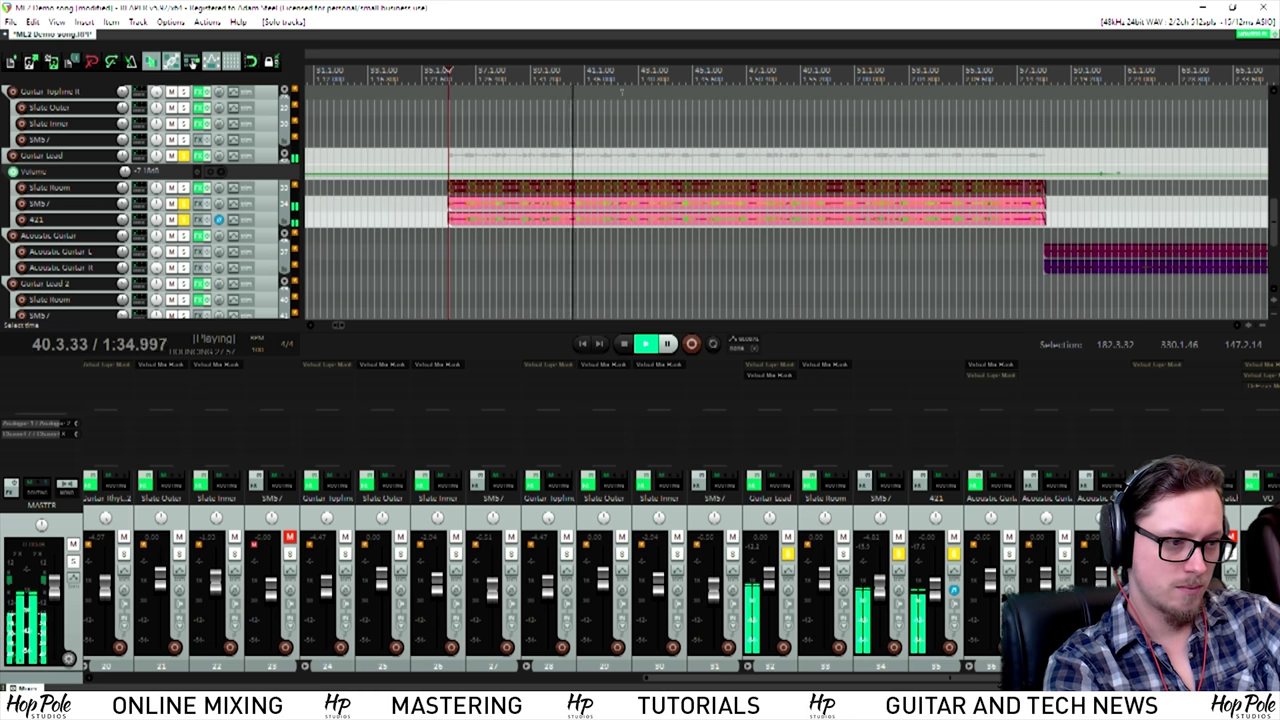
pyautogui.click(623, 343)
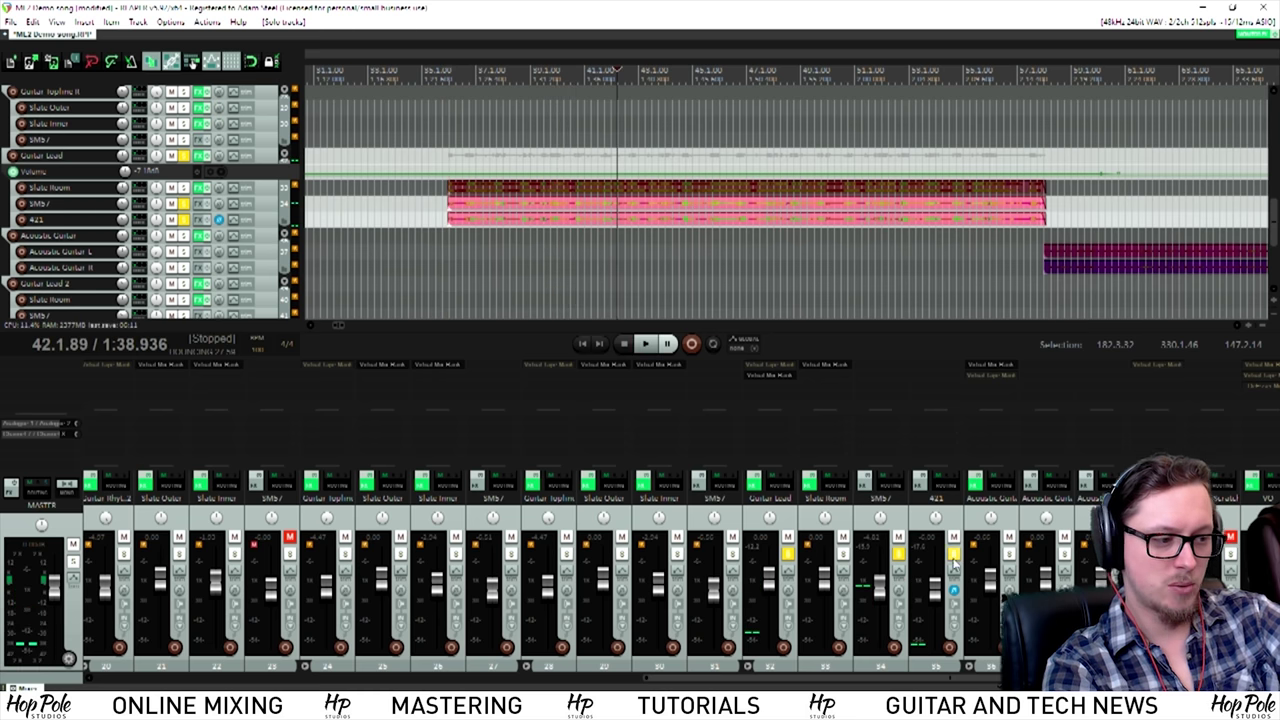
# Step: Replace the SM57 and 421 solos with Guitar Lead's Slate Room and audition it with its Virtual Mix Rack open
pyautogui.click(953, 555)
pyautogui.click(898, 555)
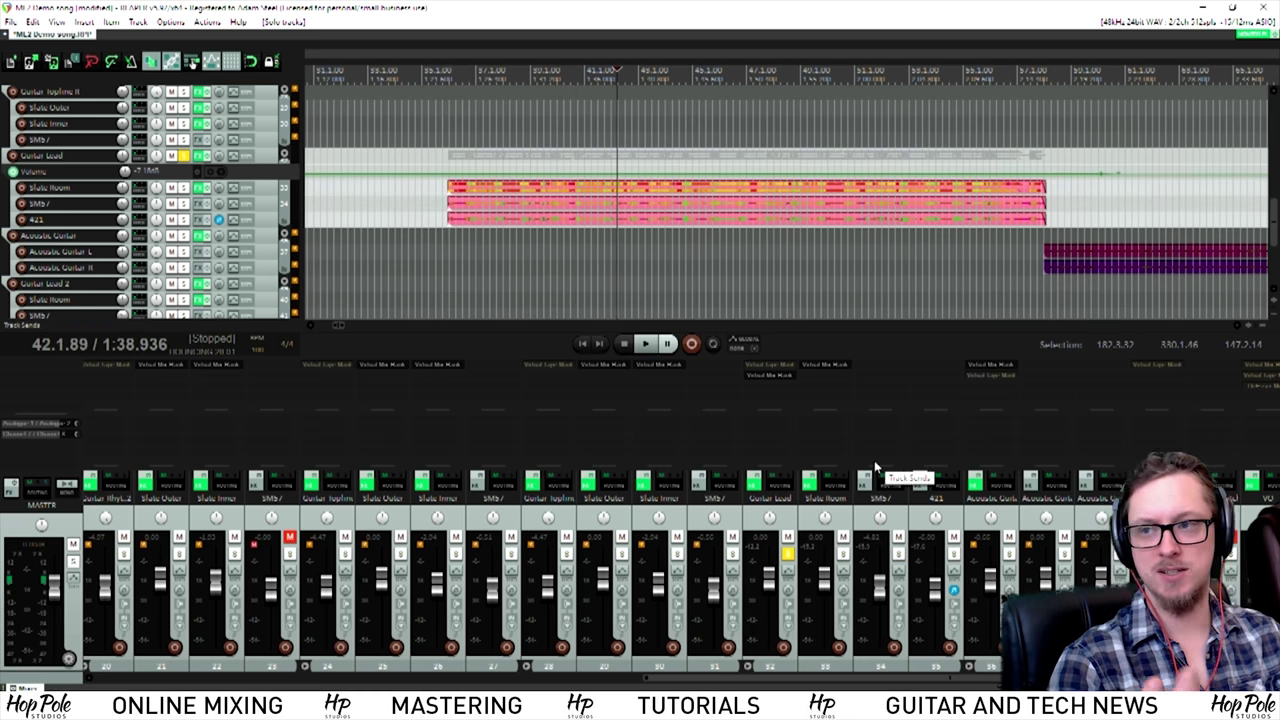
pyautogui.click(843, 553)
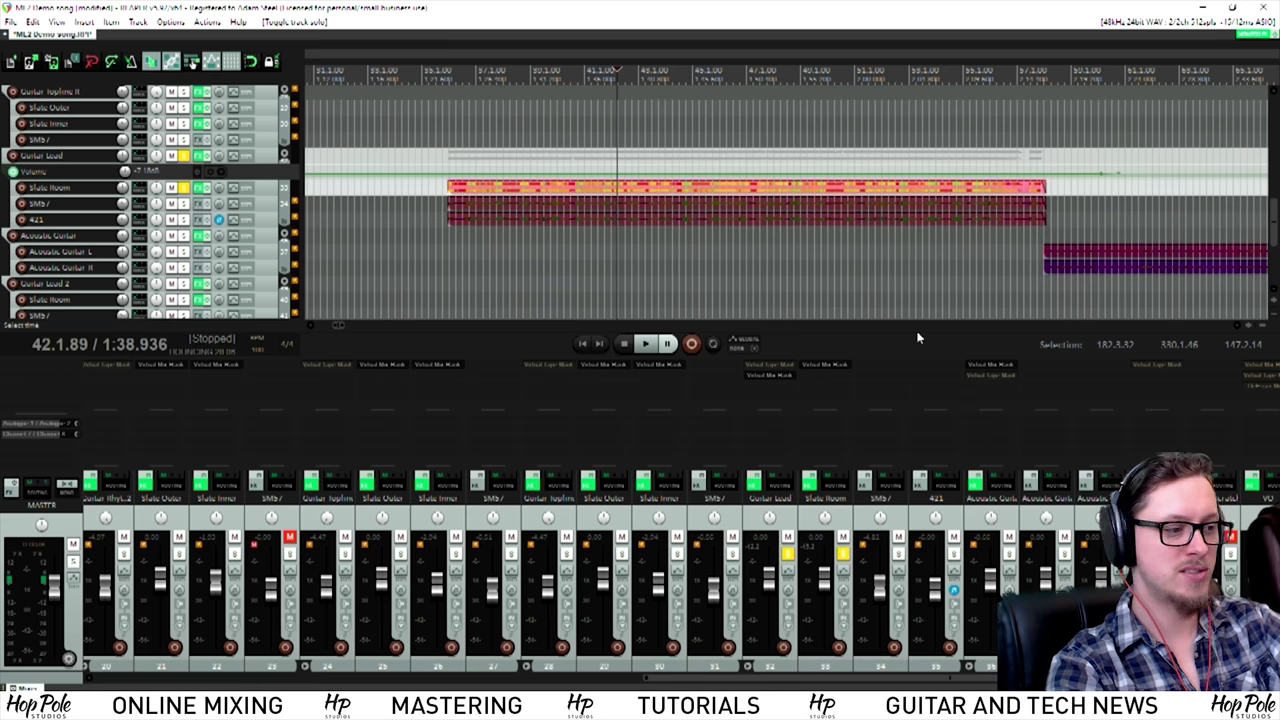
pyautogui.click(815, 367)
pyautogui.moveTo(393, 18); pyautogui.dragTo(411, 136)
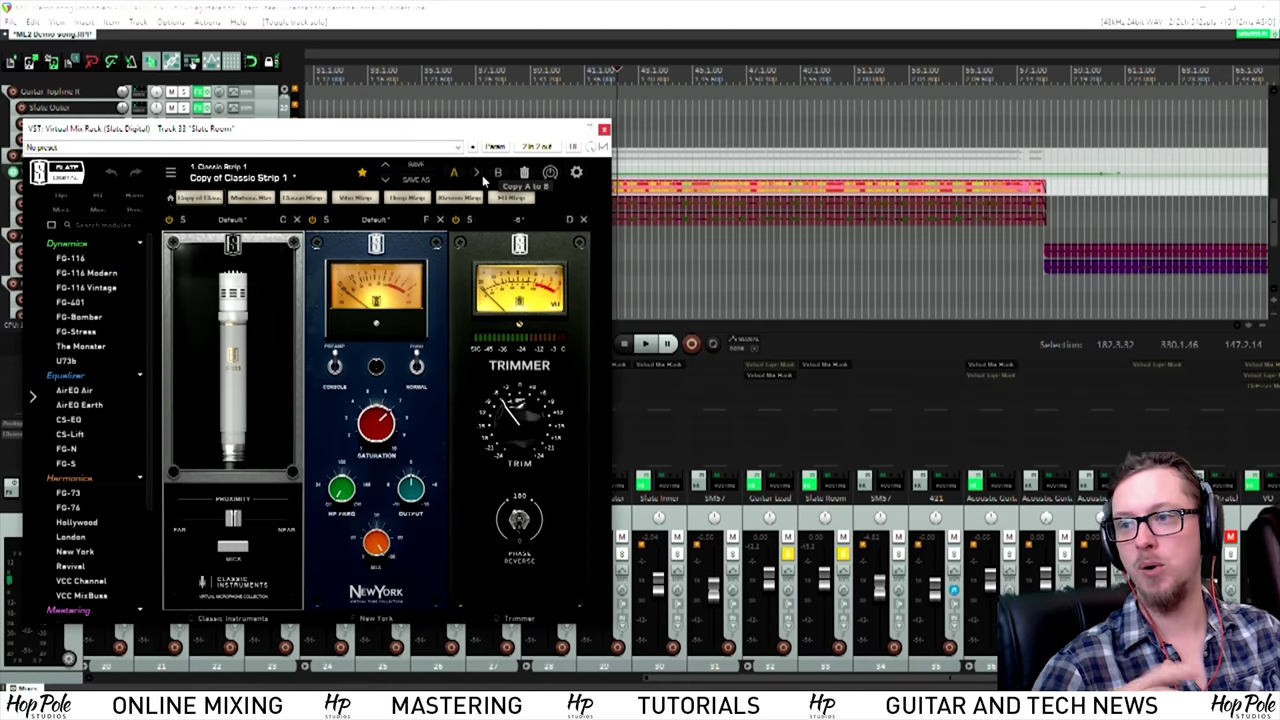
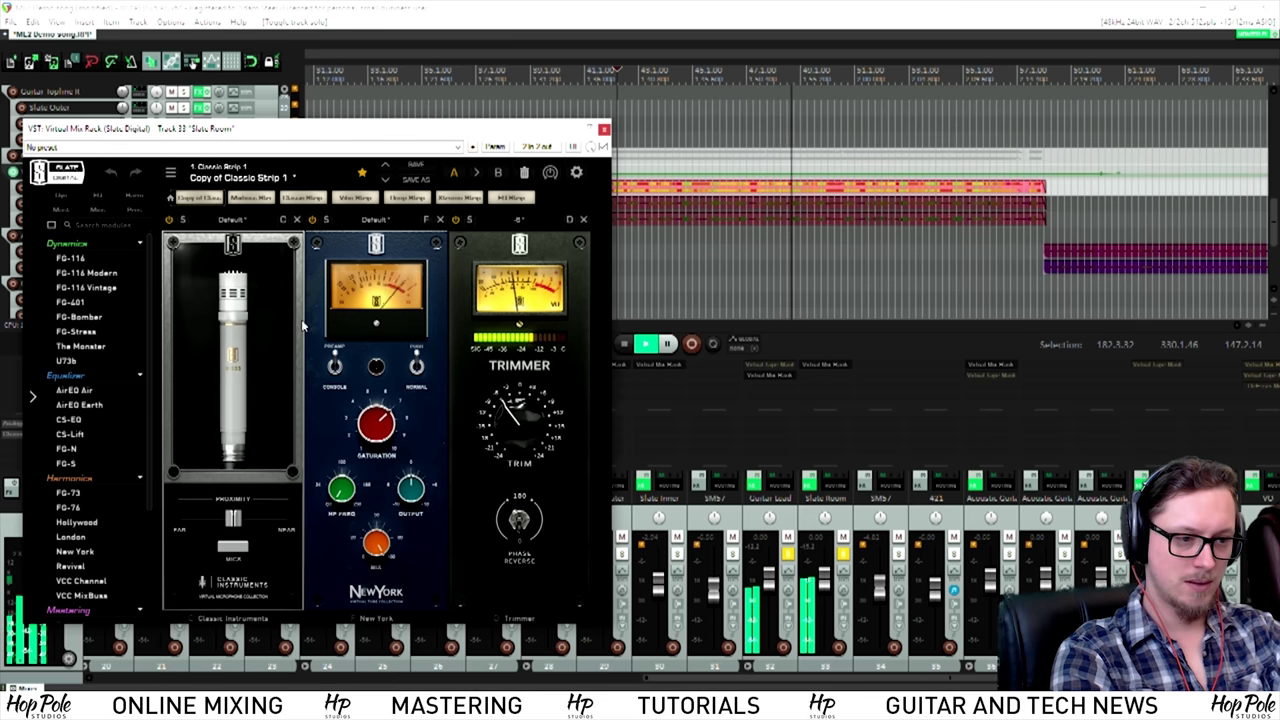
pyautogui.press('space')
# Step: Audition alternative microphone models in Slate Room's Virtual Mix Rack, including S-67, S-47F and S-414 Normal
pyautogui.click(232, 350)
pyautogui.scroll(5, 207, 396)
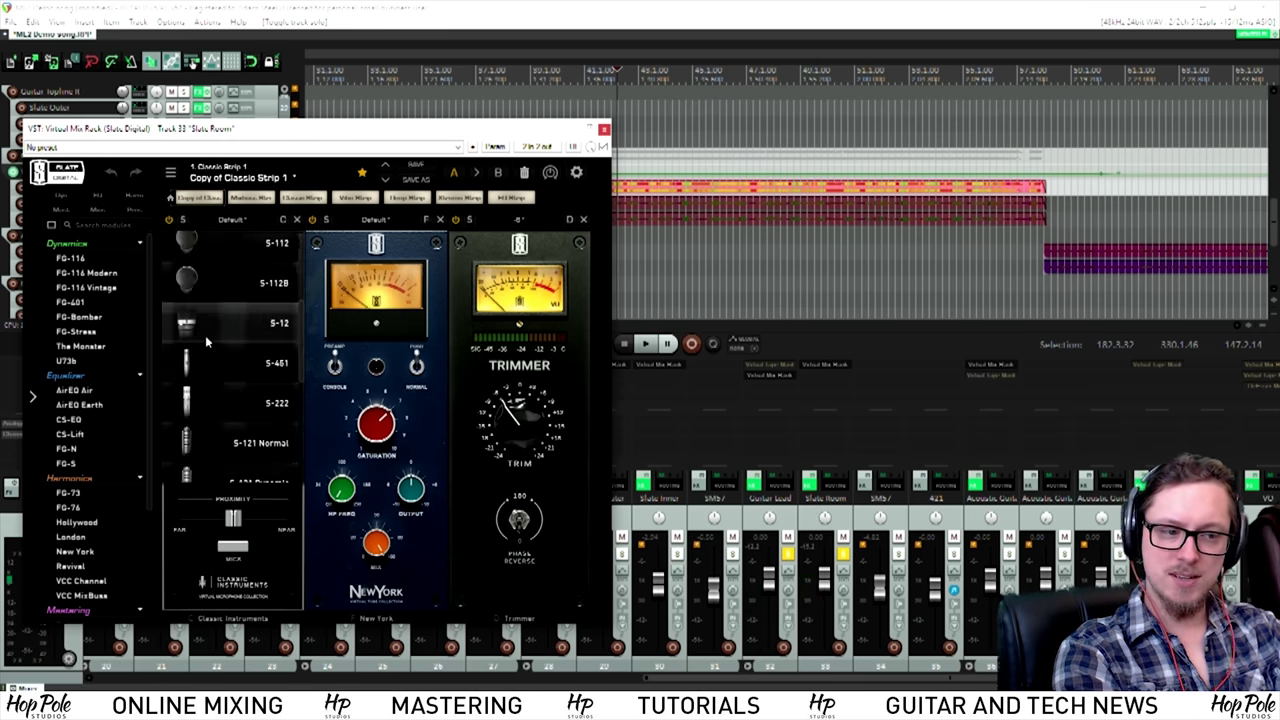
pyautogui.press('space')
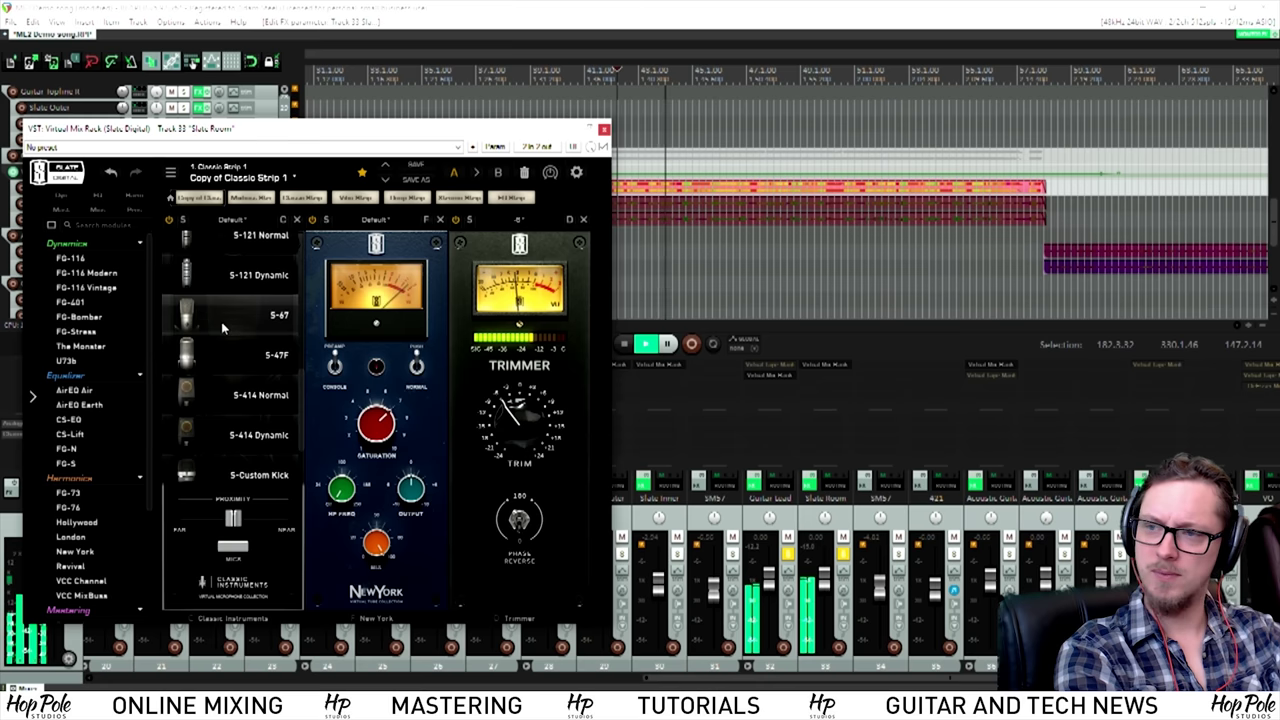
pyautogui.press('space')
pyautogui.press('space')
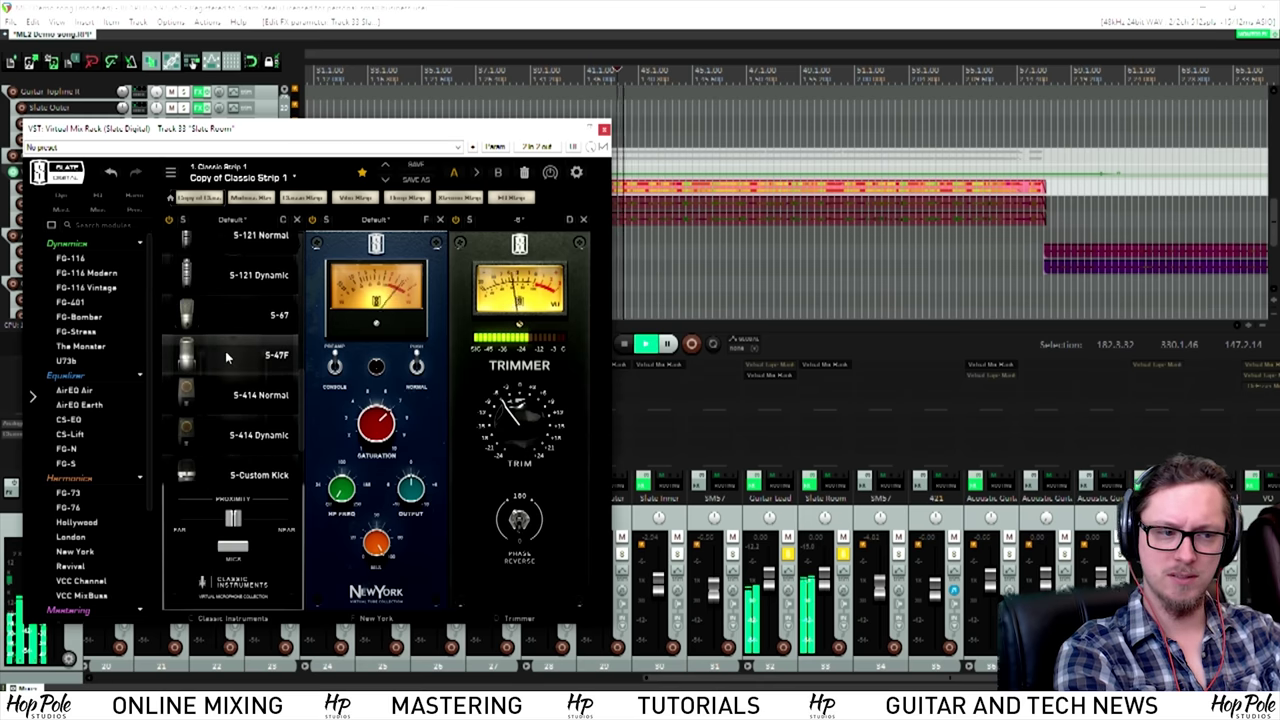
pyautogui.scroll(-2, 224, 352)
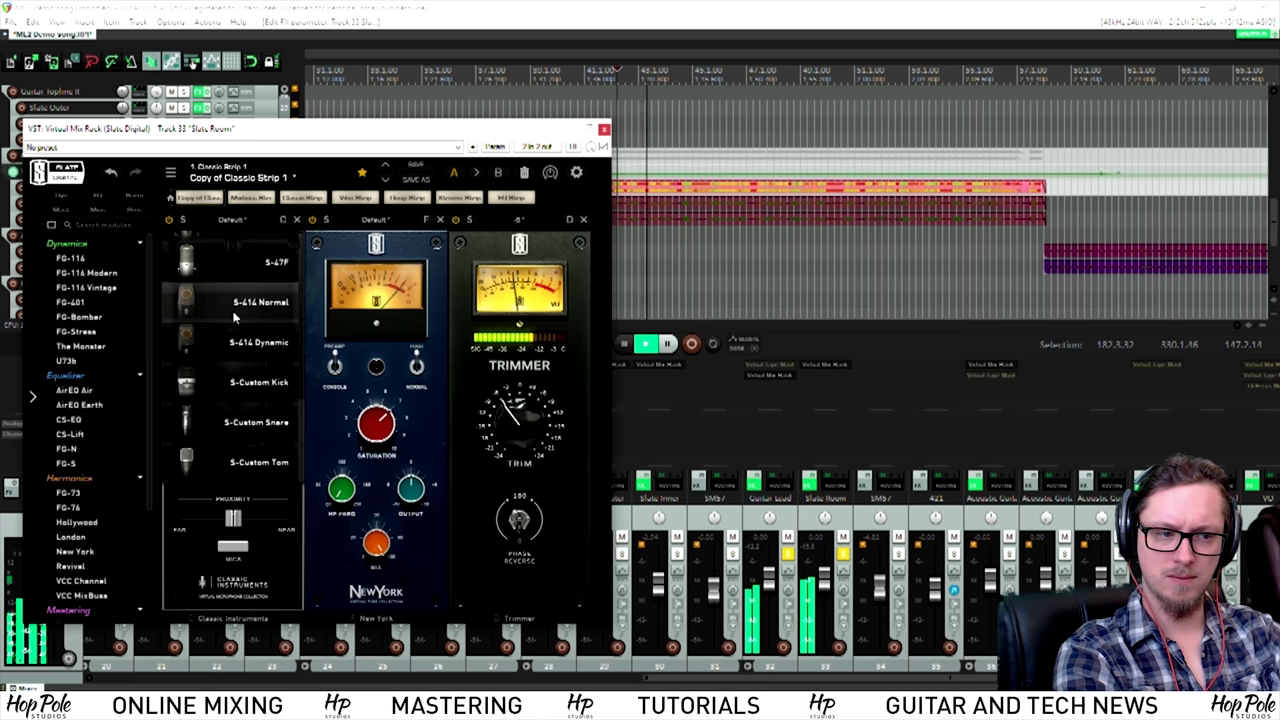
pyautogui.scroll(3, 230, 330)
# Step: Audition Slate Room with the S-121 microphone model, and unsolo it to hear all three Guitar Lead microphones together
pyautogui.press('space')
pyautogui.press('space')
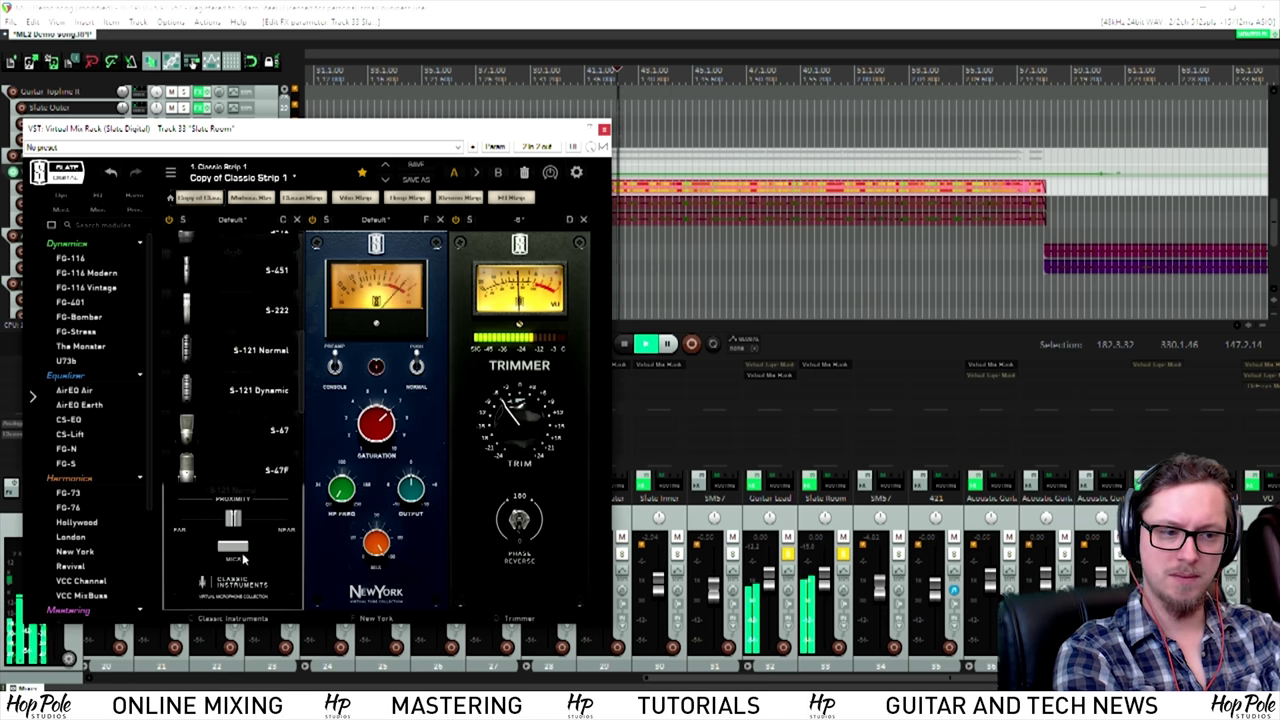
pyautogui.click(234, 550)
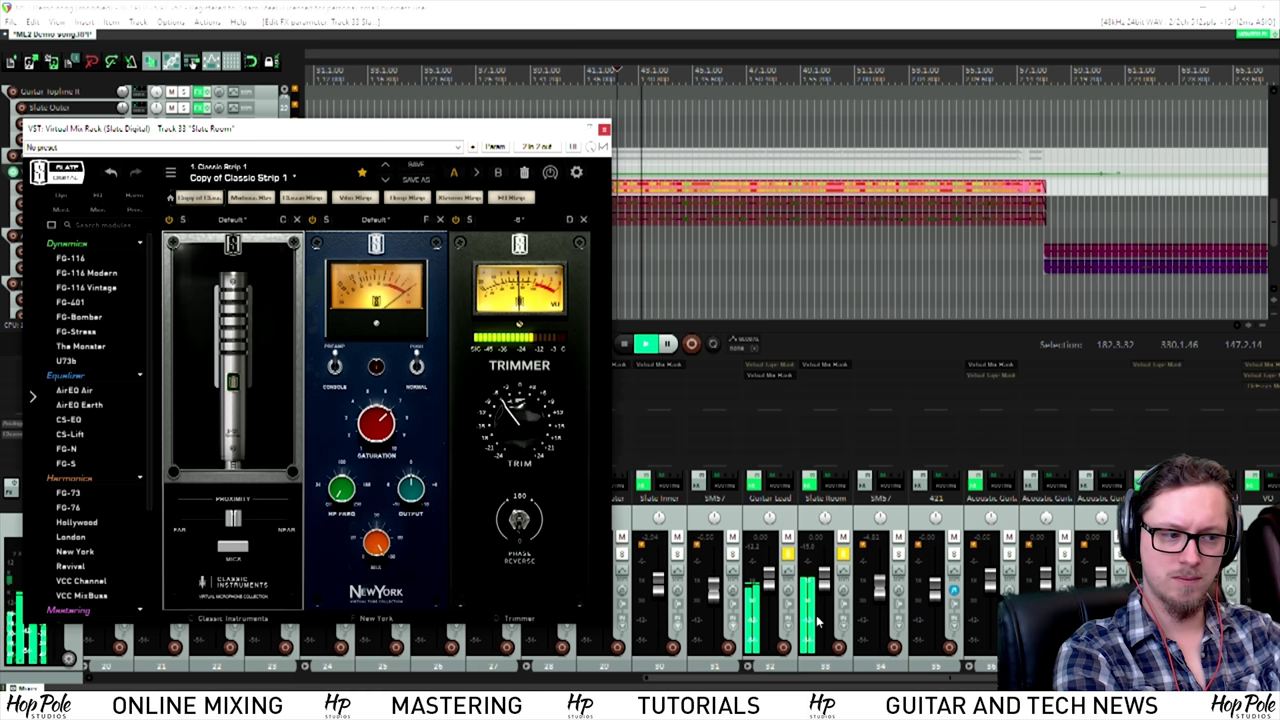
pyautogui.click(842, 558)
pyautogui.click(843, 554)
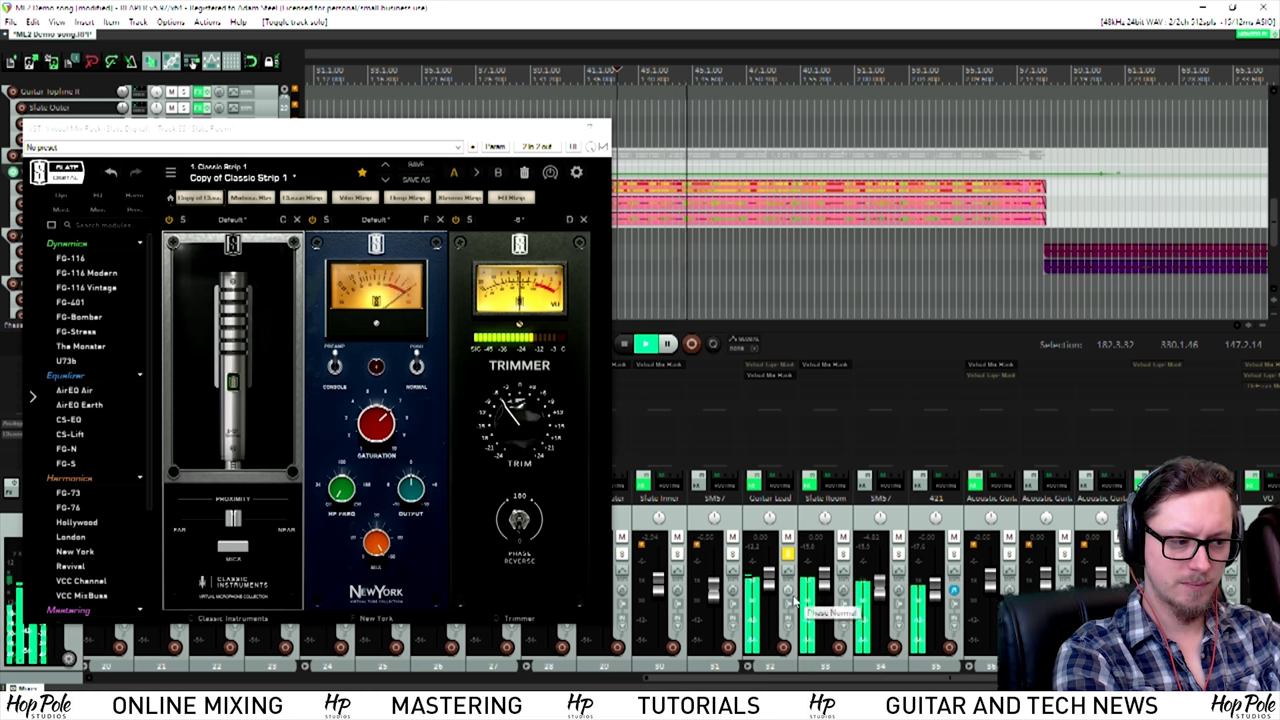
# Step: Switch Slate Room's microphone model to S-414 and audition it within the Guitar Lead blend
pyautogui.click(231, 549)
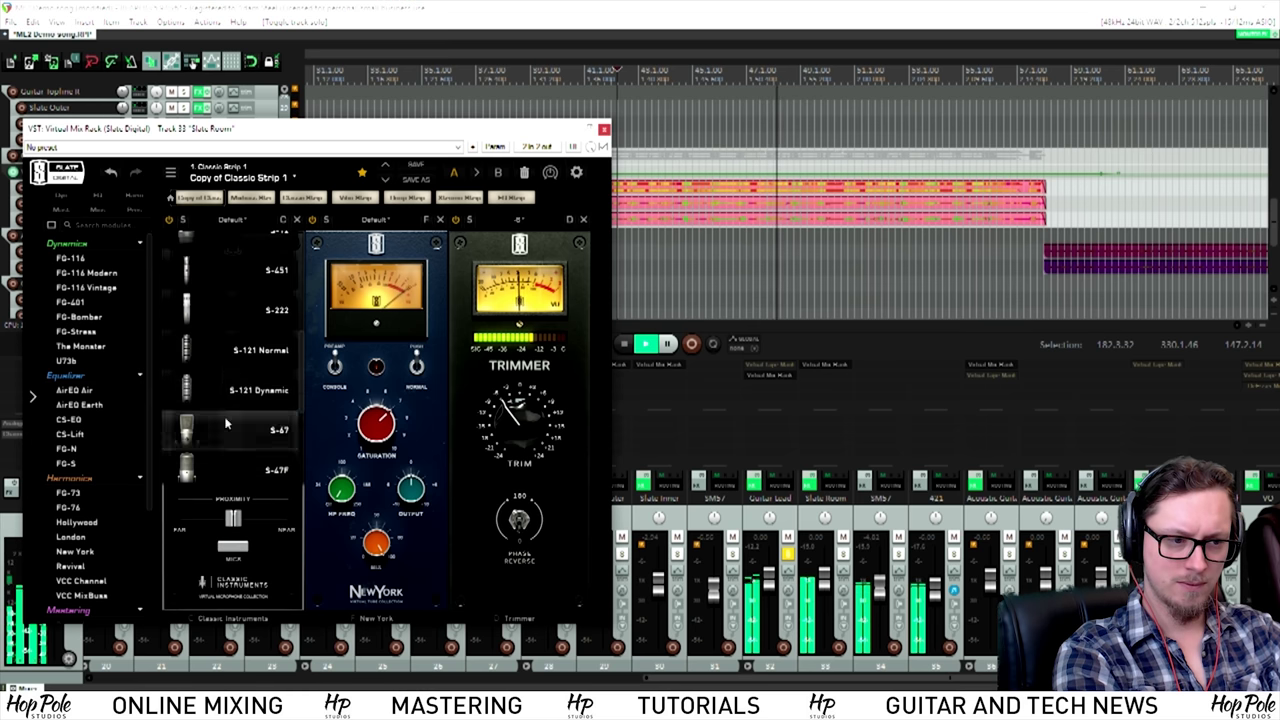
pyautogui.click(221, 430)
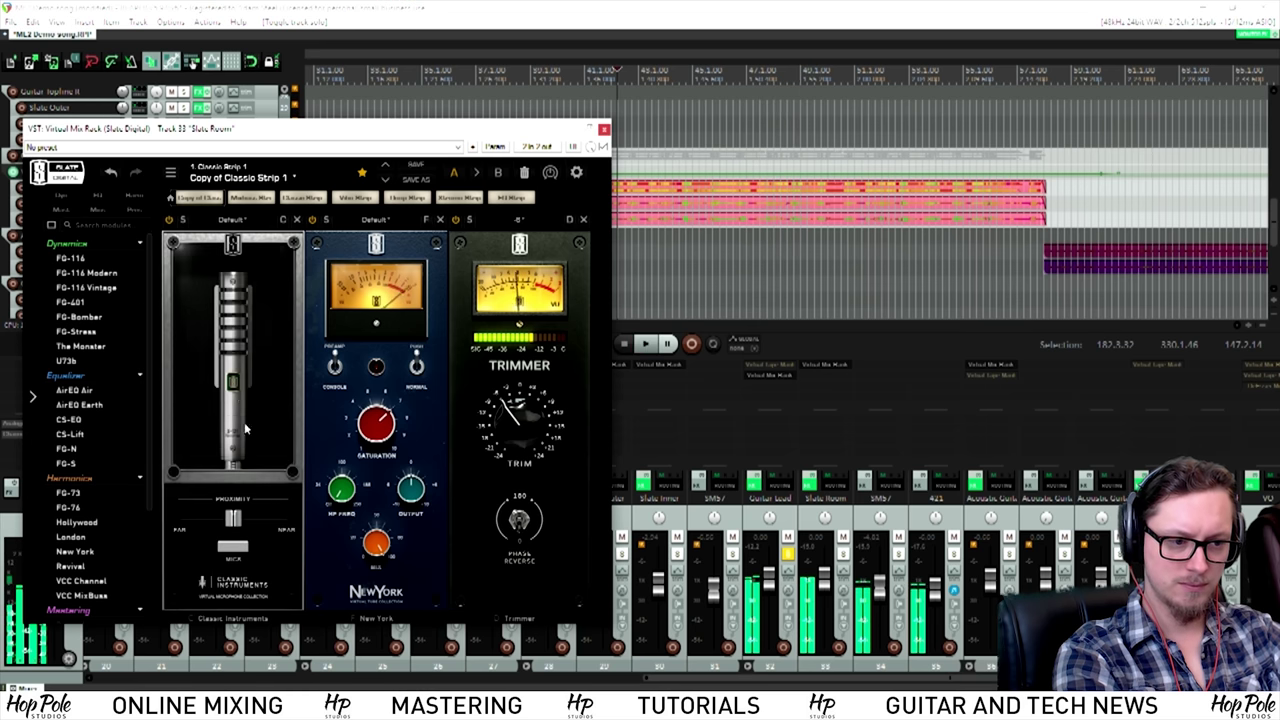
pyautogui.click(218, 490)
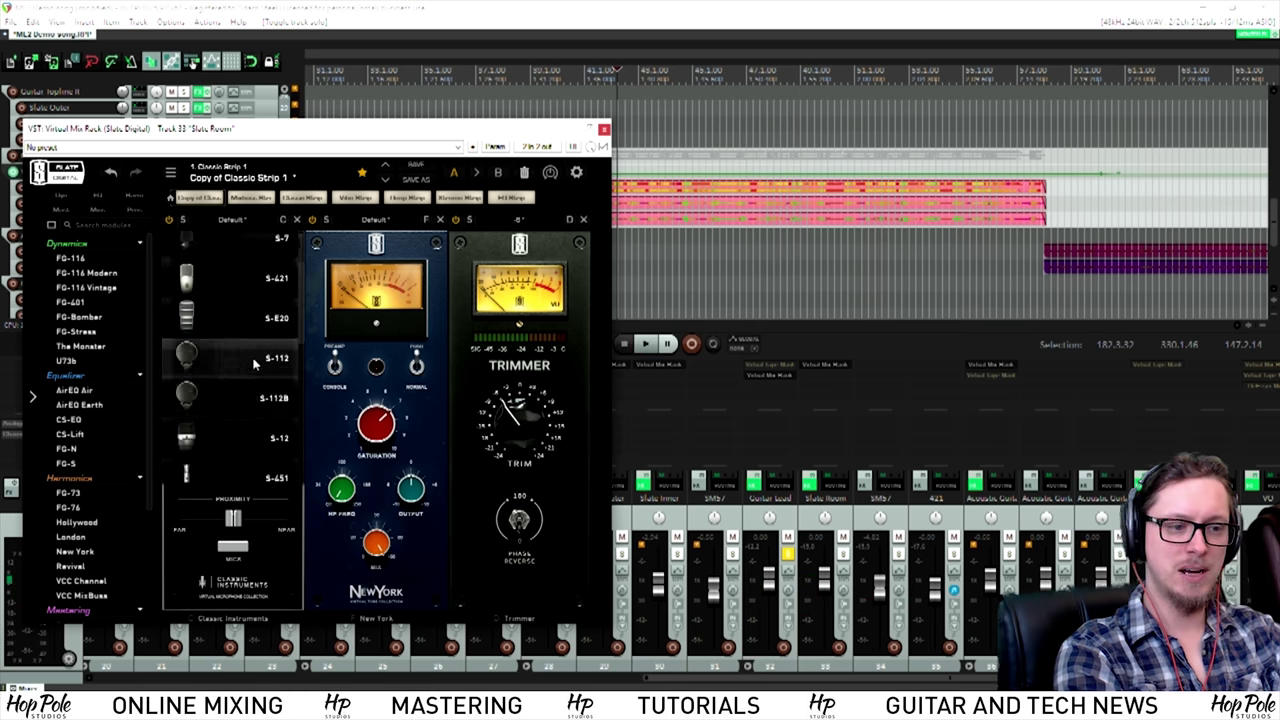
pyautogui.scroll(1, 245, 376)
pyautogui.scroll(-4, 252, 368)
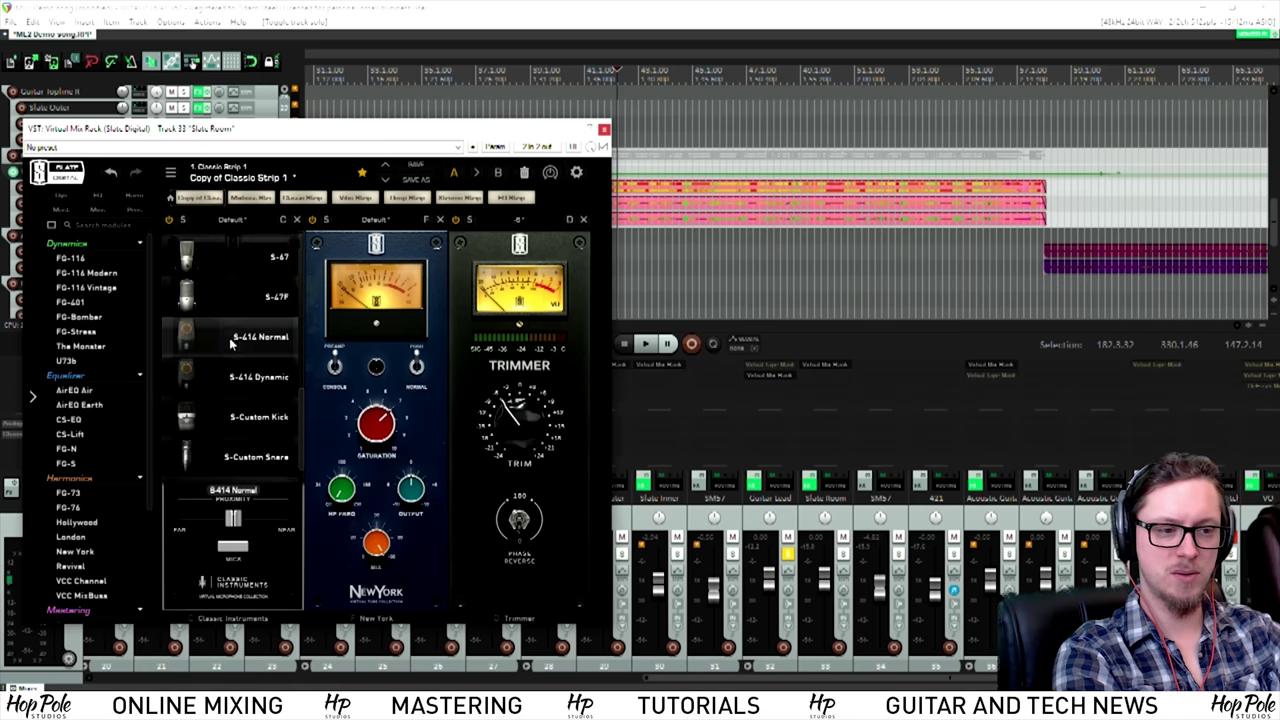
pyautogui.scroll(-1, 233, 350)
pyautogui.click(237, 363)
pyautogui.press('space')
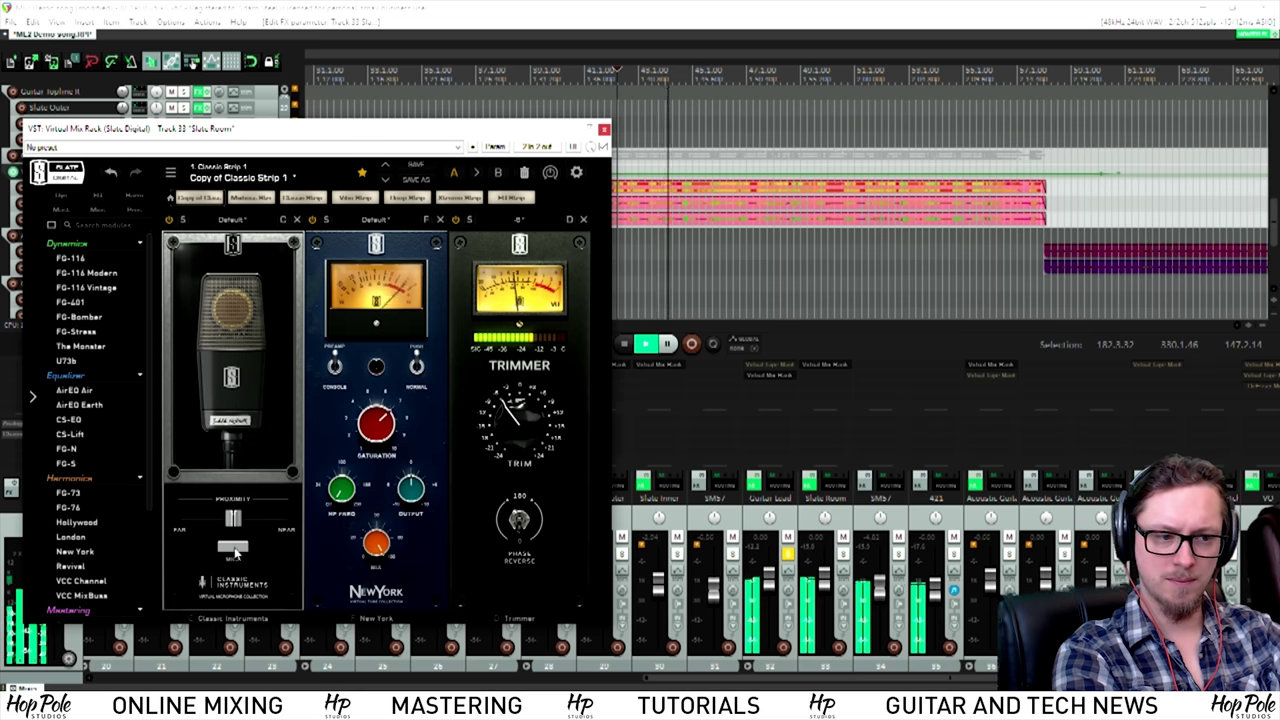
# Step: Switch Slate Room's microphone model to S-451 and audition the Guitar Lead blend again
pyautogui.press('space')
pyautogui.click(233, 547)
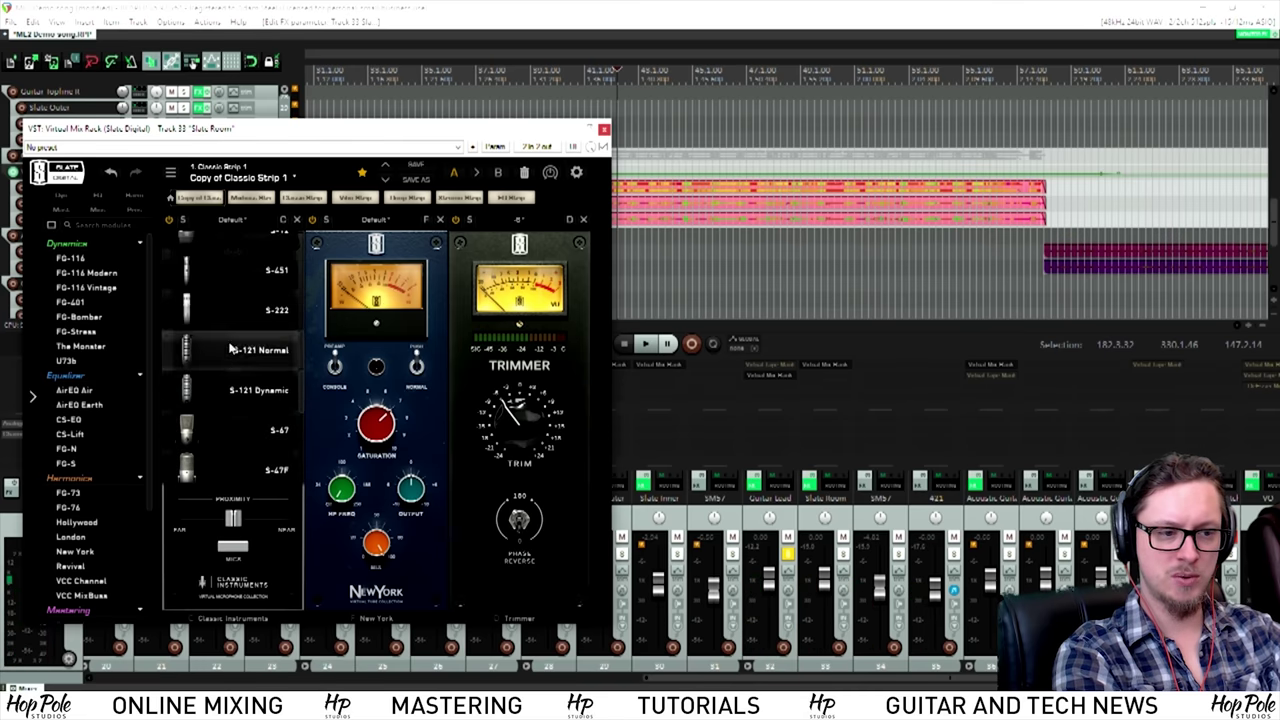
pyautogui.click(258, 273)
pyautogui.click(225, 553)
pyautogui.press('space')
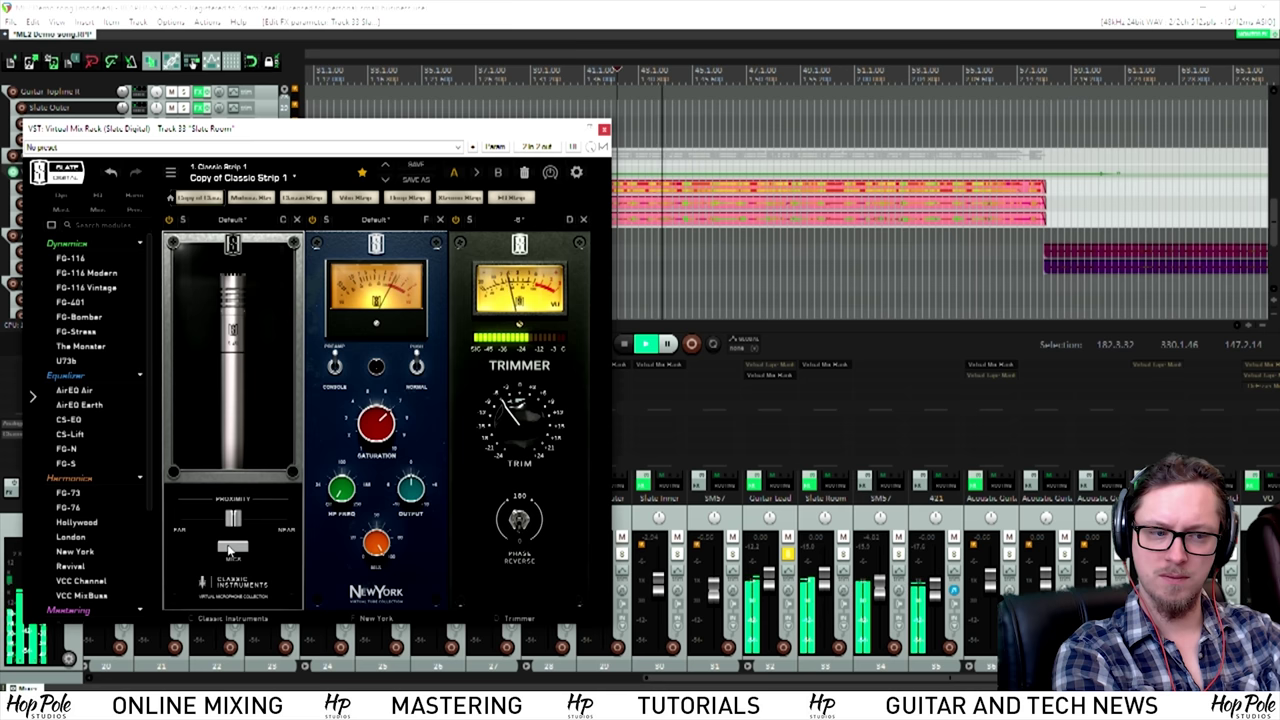
# Step: Set Slate Room's microphone model to S-222 and audition it with the other Guitar Lead microphones
pyautogui.click(231, 549)
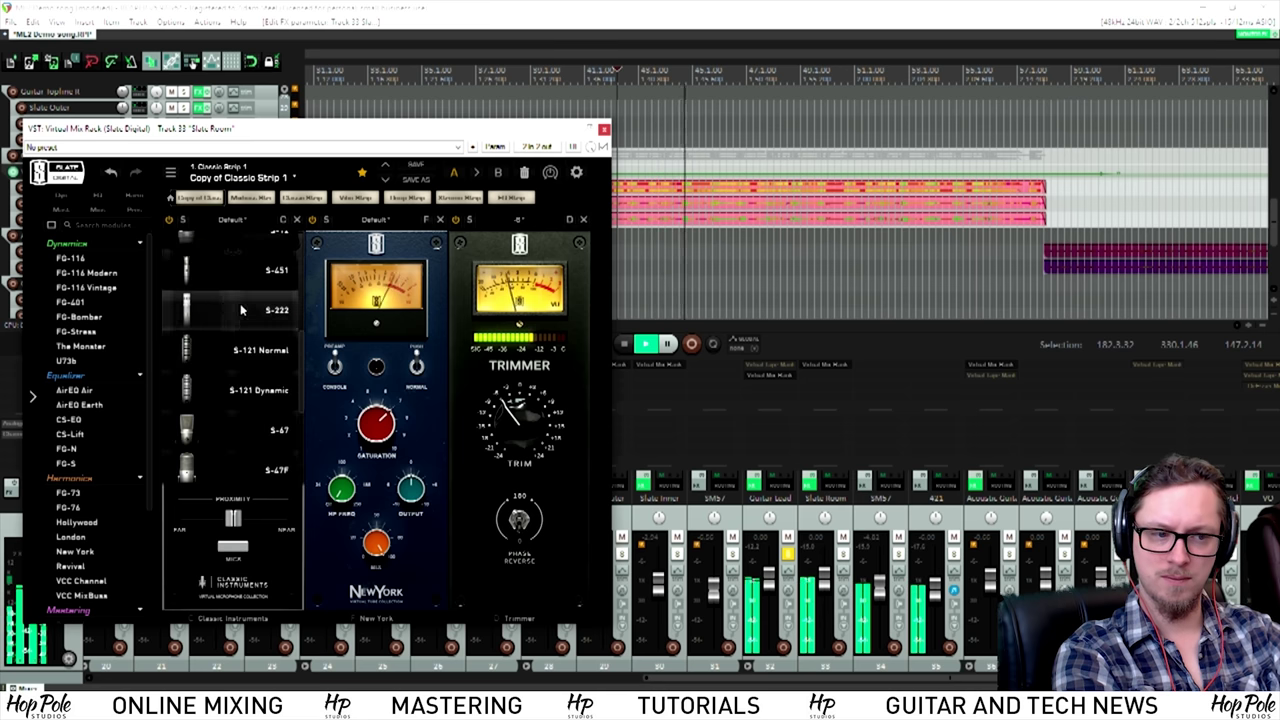
pyautogui.click(228, 553)
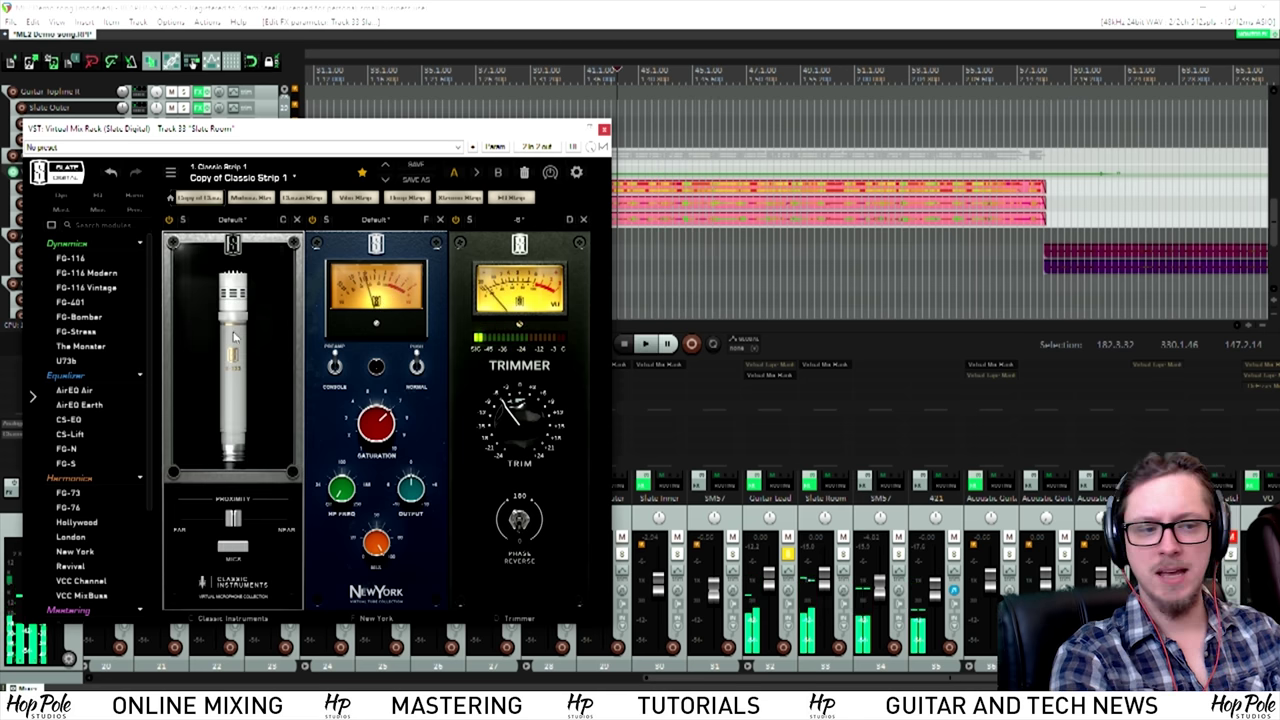
pyautogui.press('space')
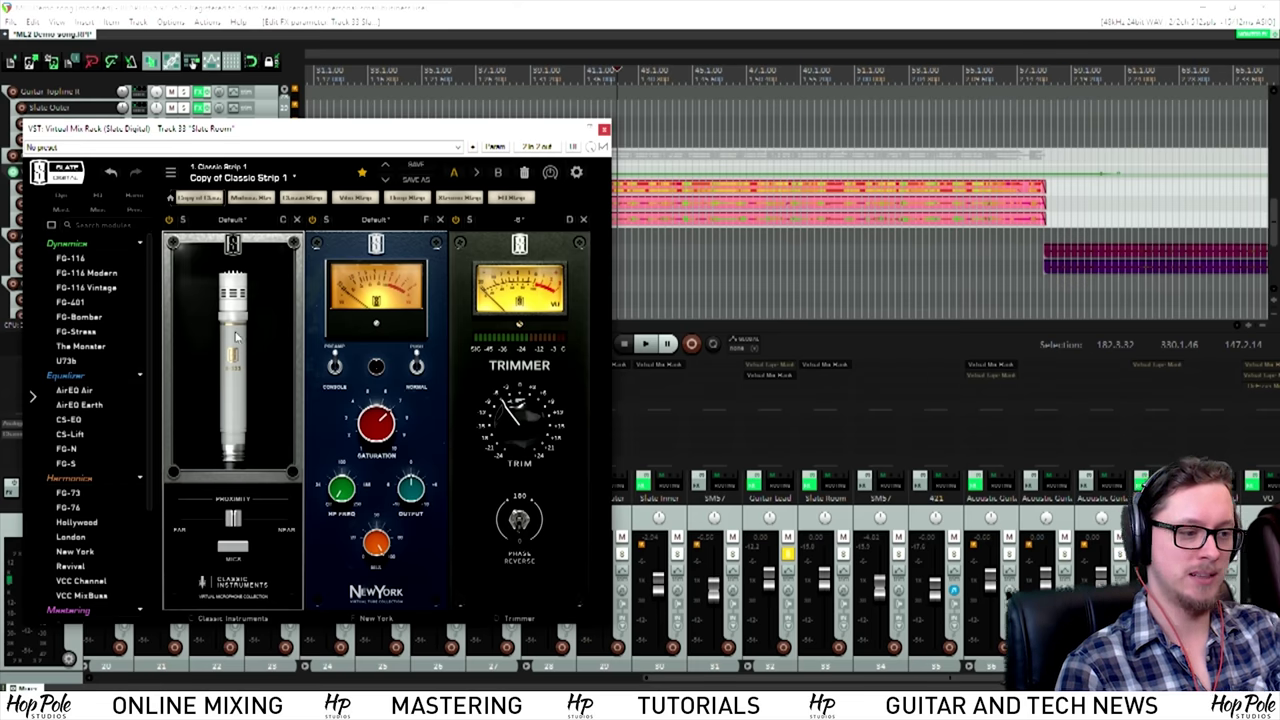
# Step: Close Slate Room's Virtual Mix Rack and solo both Guitar Topline folders alongside Guitar Lead
pyautogui.click(604, 130)
pyautogui.click(566, 553)
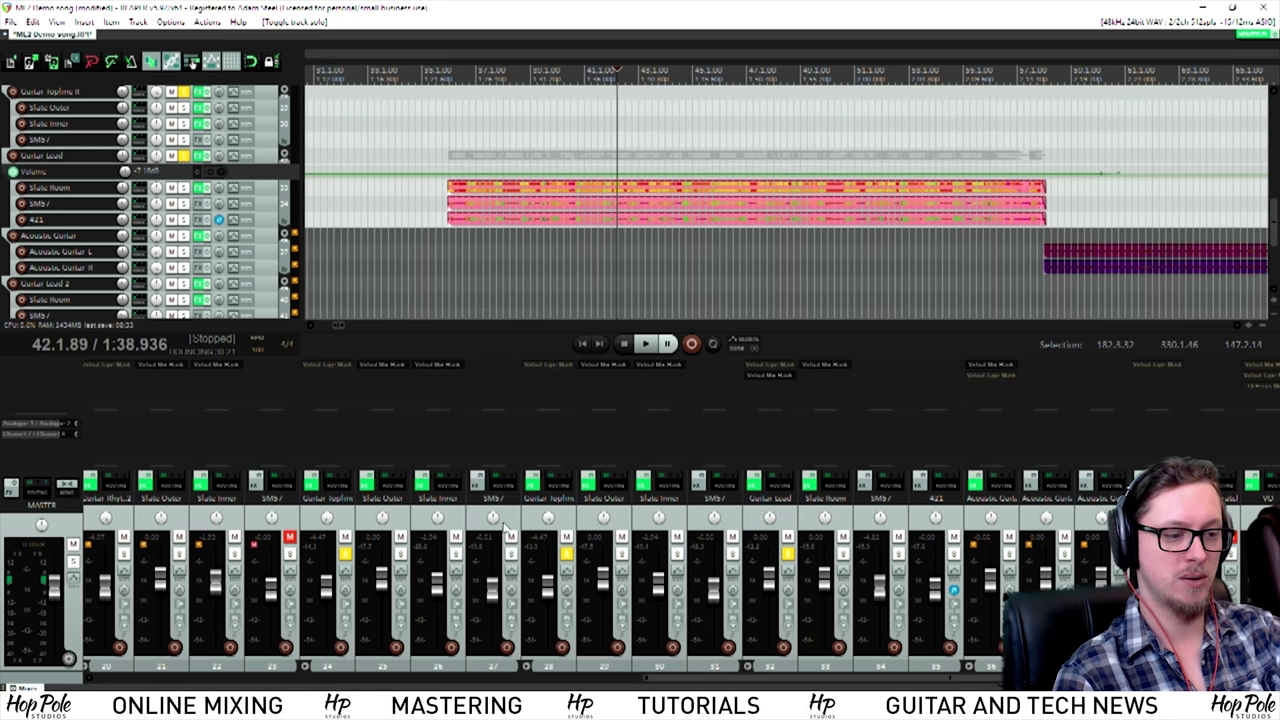
# Step: Mute the SM57 tracks in both Guitar Topline folders and play the soloed guitars from bar 42
pyautogui.click(510, 537)
pyautogui.click(735, 538)
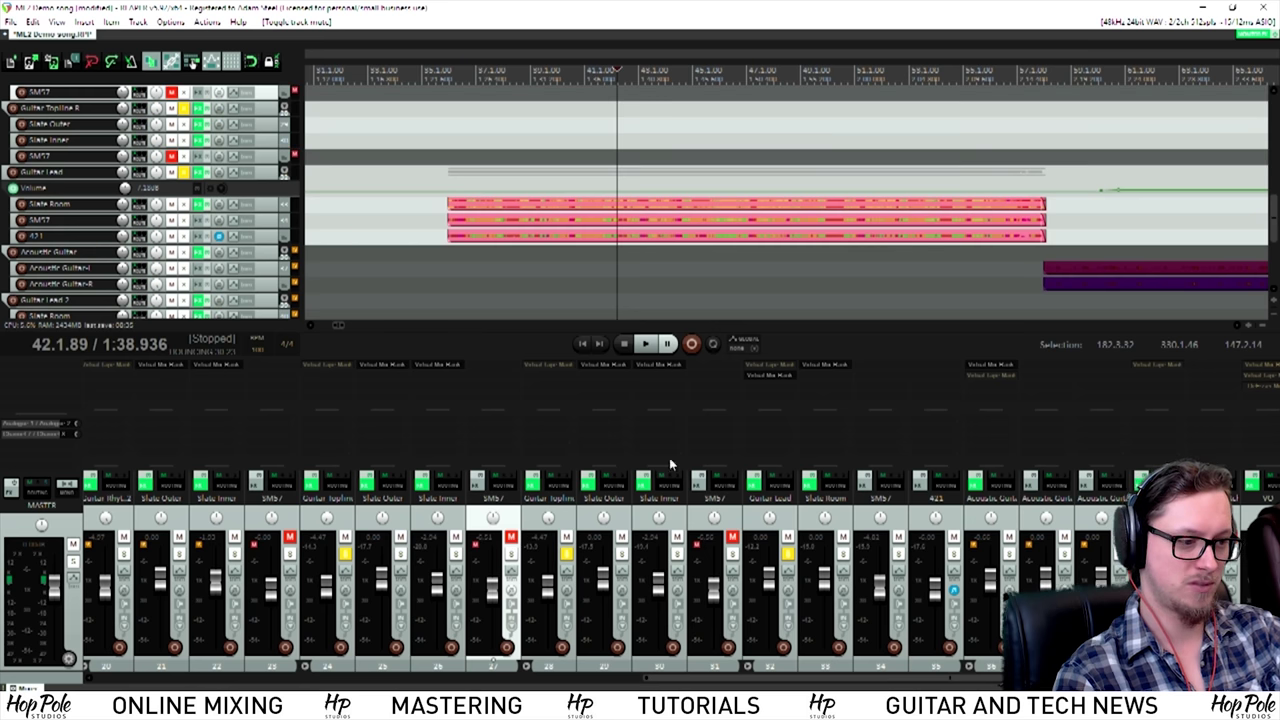
pyautogui.press('space')
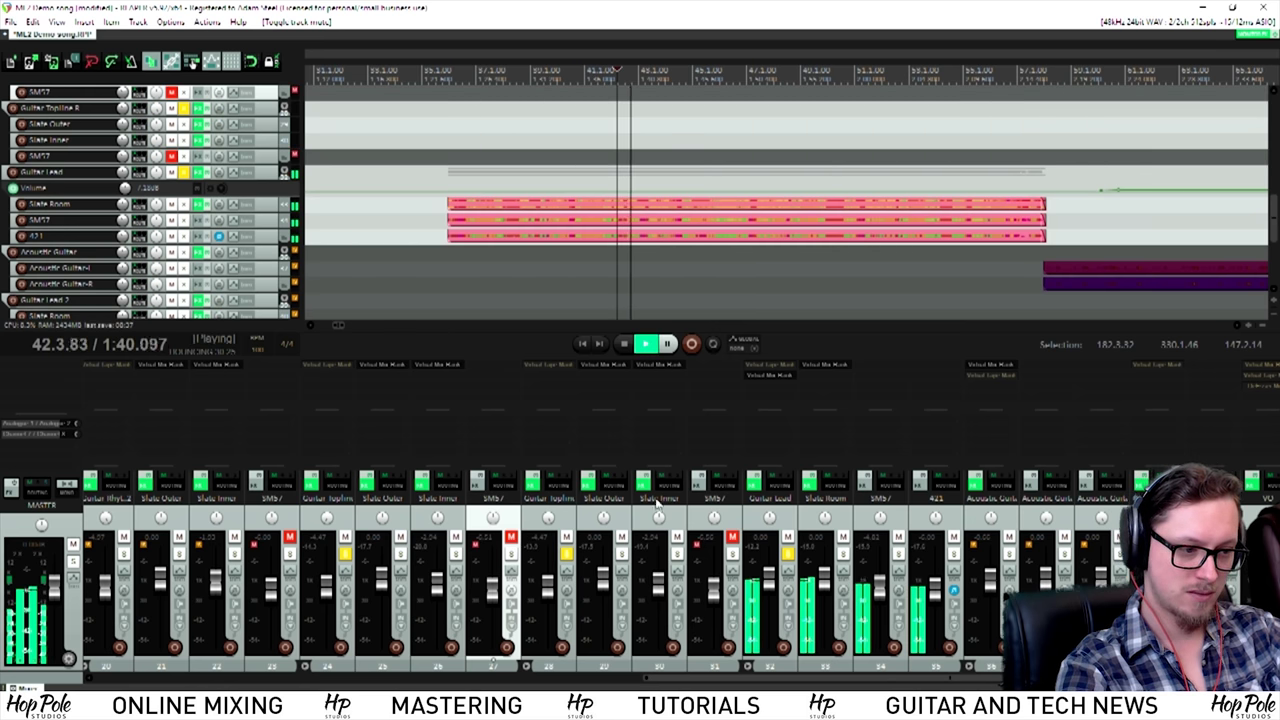
pyautogui.scroll(5, 1250, 205)
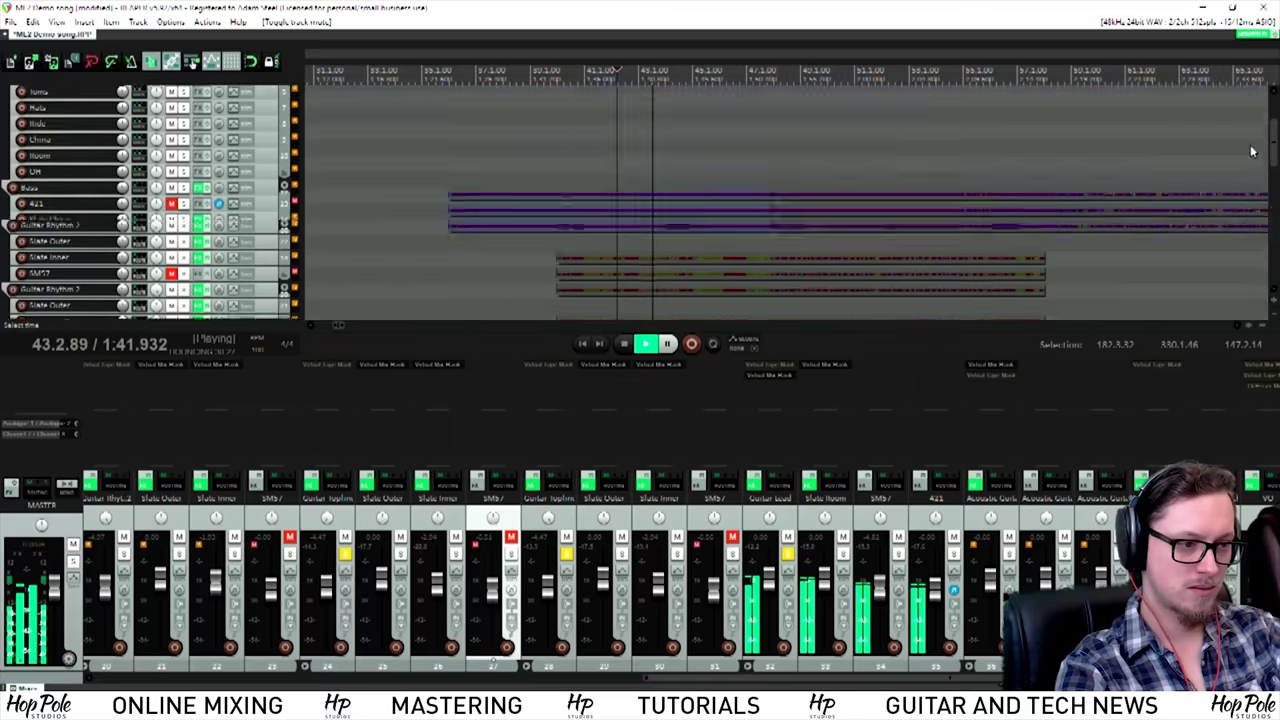
pyautogui.scroll(-3, 1250, 208)
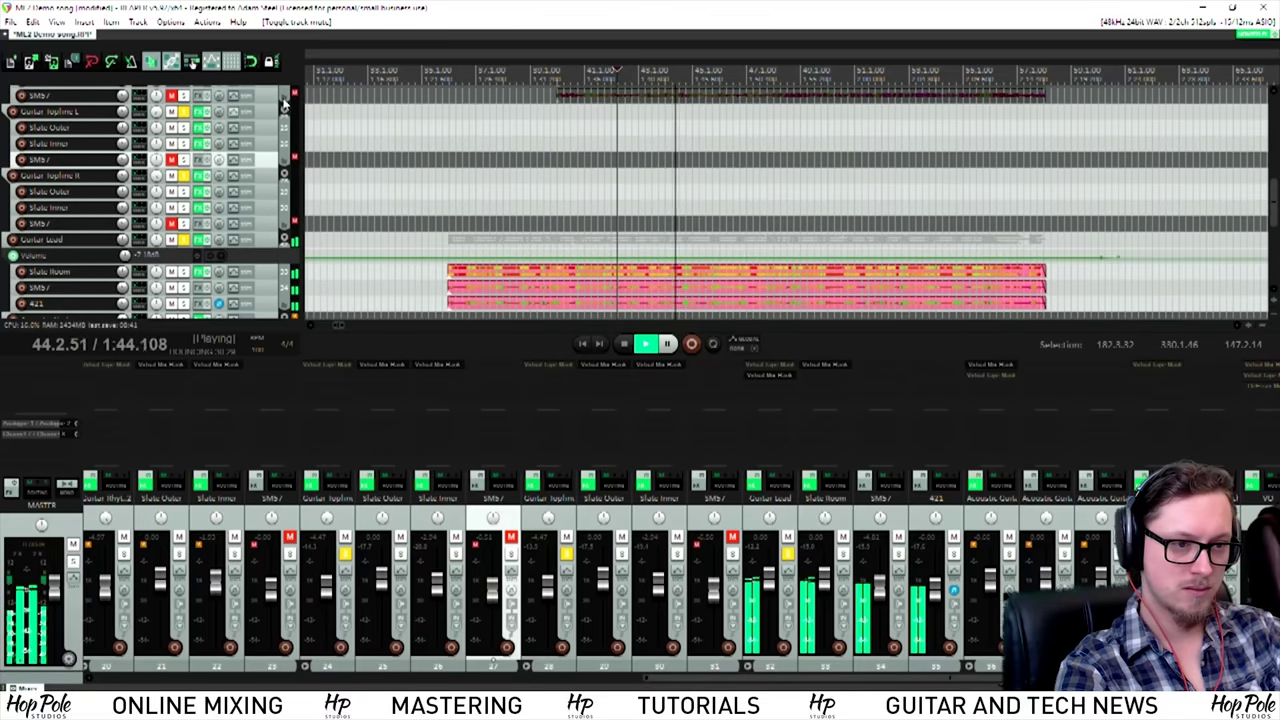
pyautogui.scroll(-3, 460, 192)
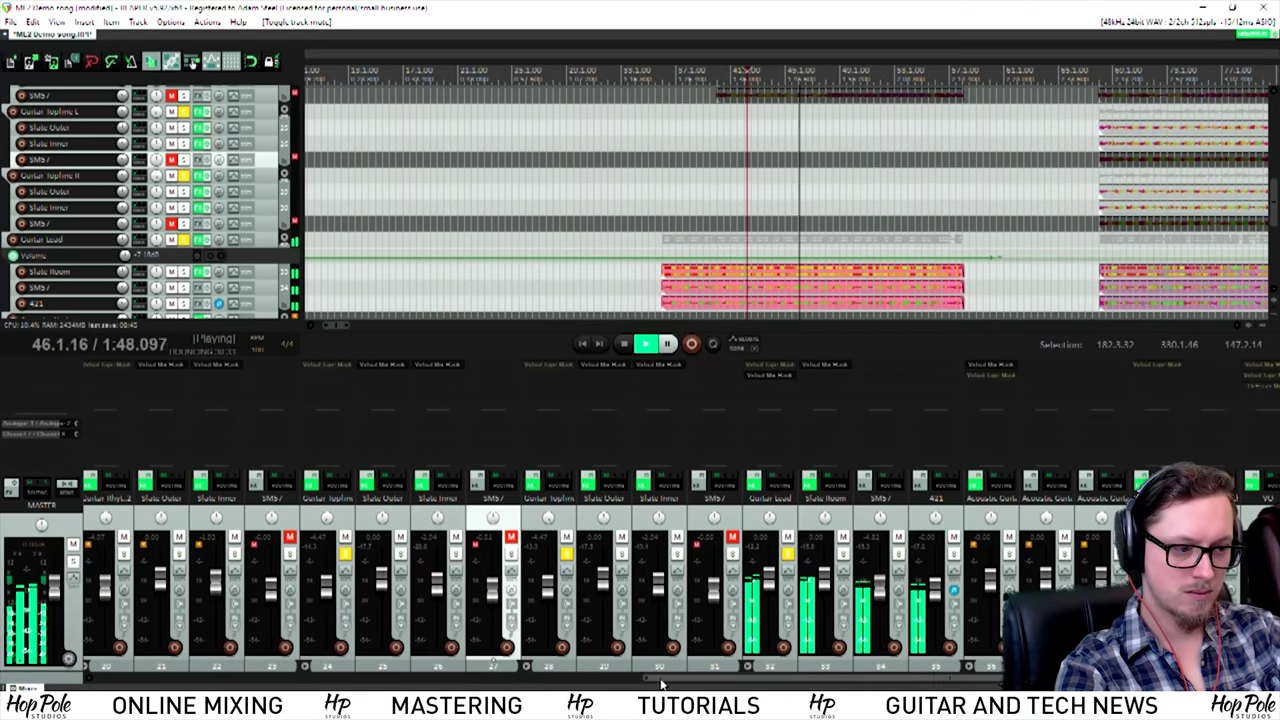
# Step: Solo both Guitar Rhythm folders alongside Guitar Lead during playback to hear the lead against the rhythm guitars
pyautogui.hscroll(-3, 598, 555)
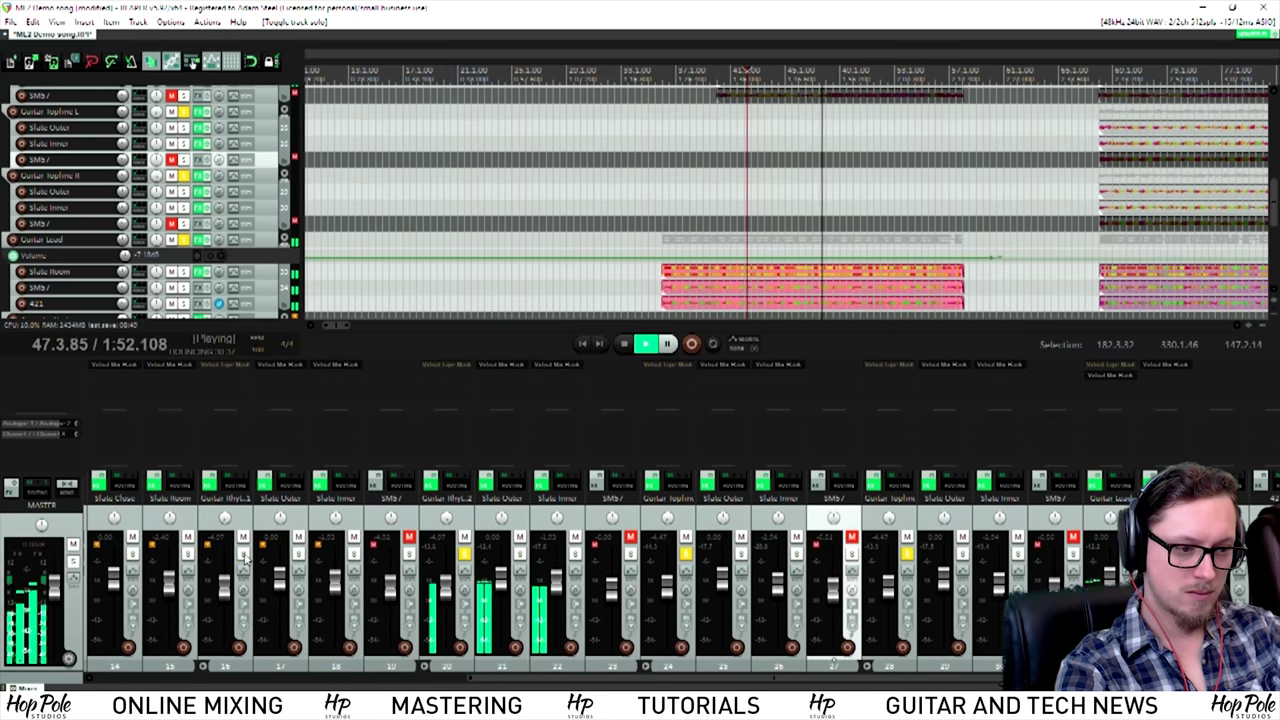
pyautogui.scroll(-2, 1160, 215)
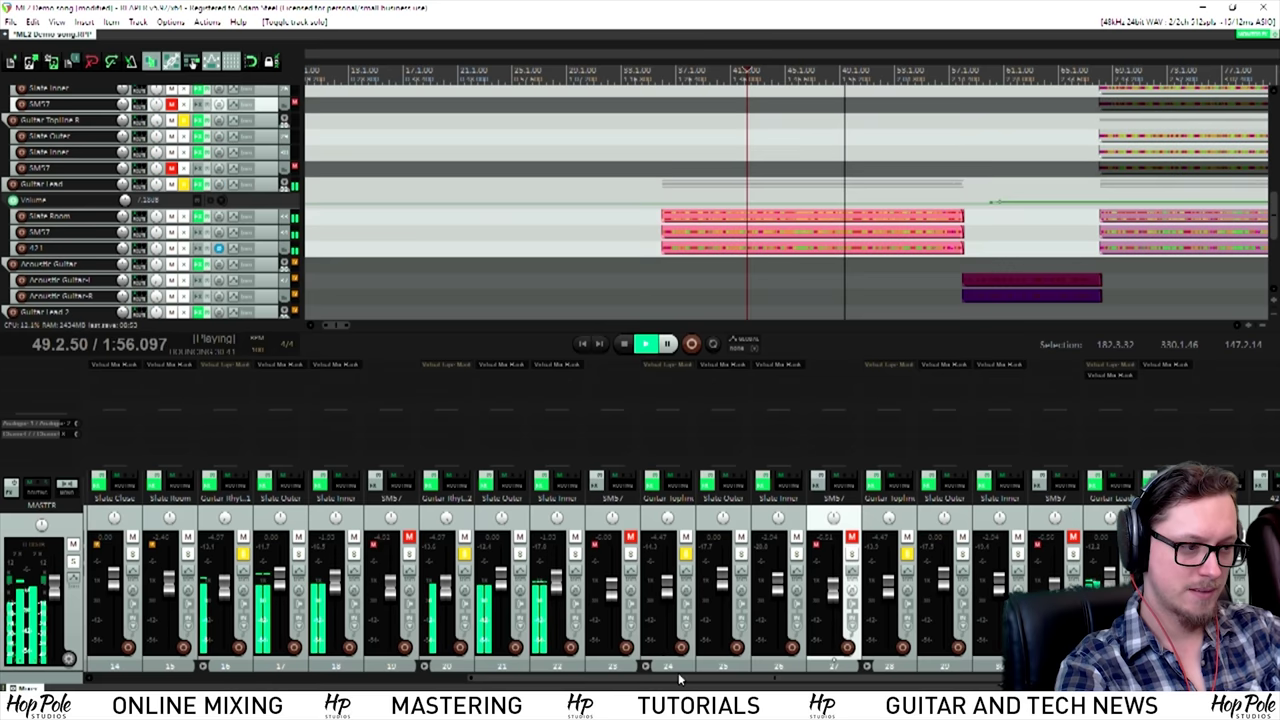
pyautogui.hscroll(5, 755, 615)
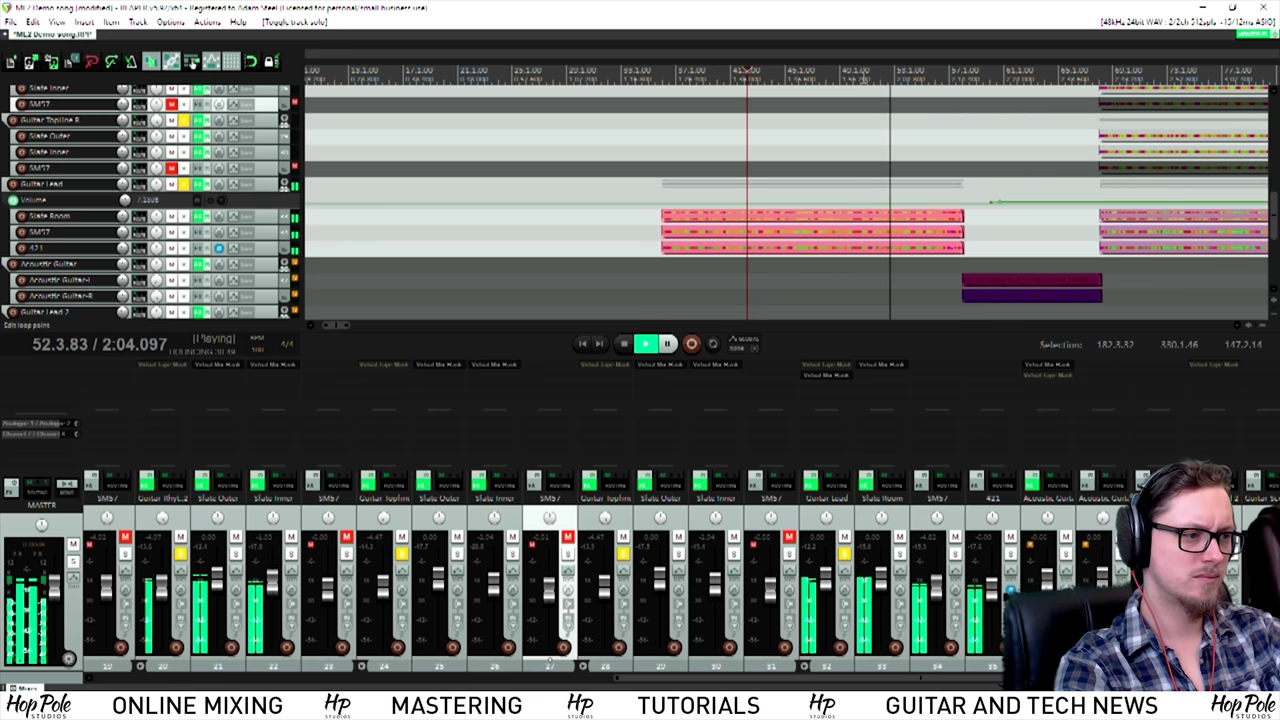
# Step: Mute Guitar Lead's Slate Room track and audition the guitars without it from bar 50
pyautogui.click(855, 72)
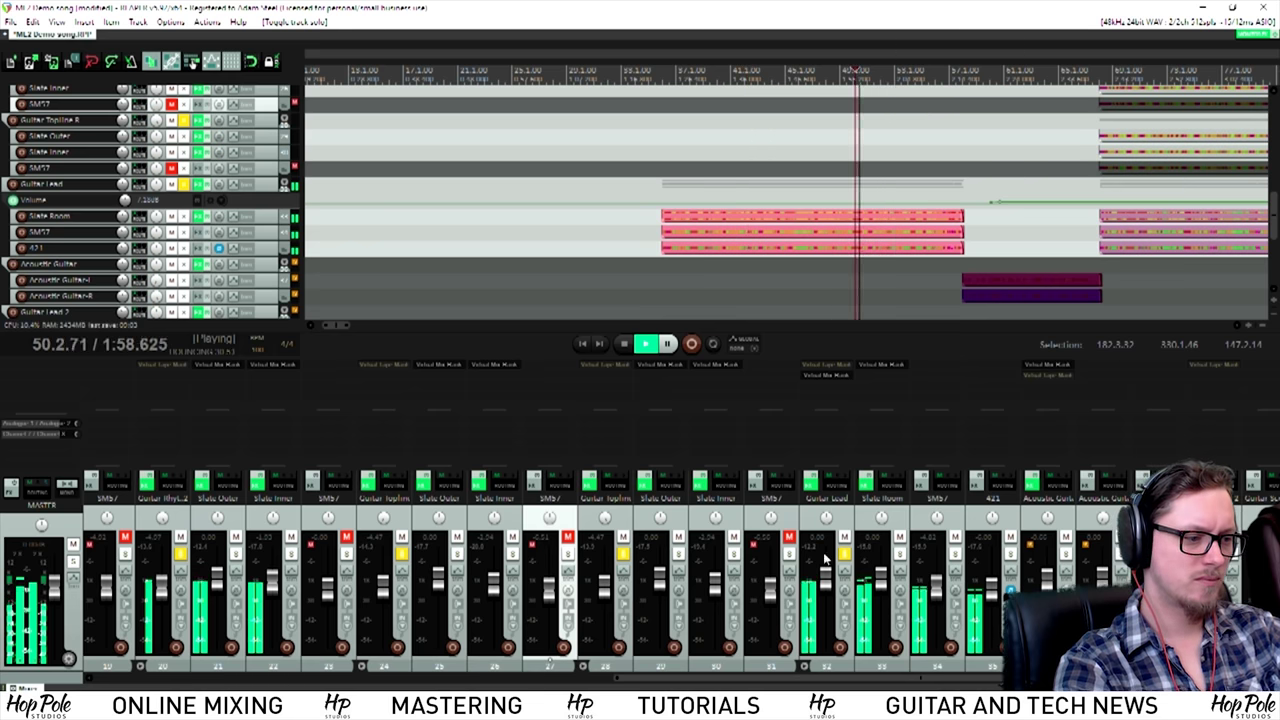
pyautogui.press('space')
pyautogui.click(899, 538)
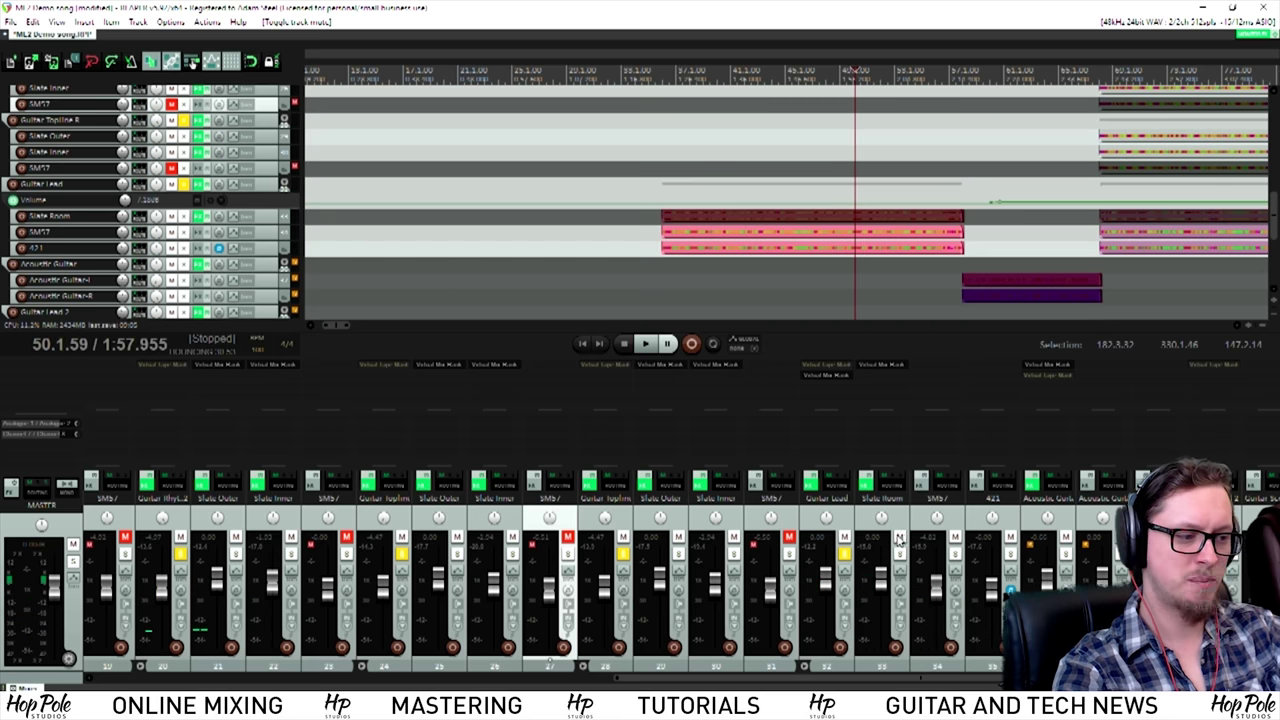
pyautogui.press('space')
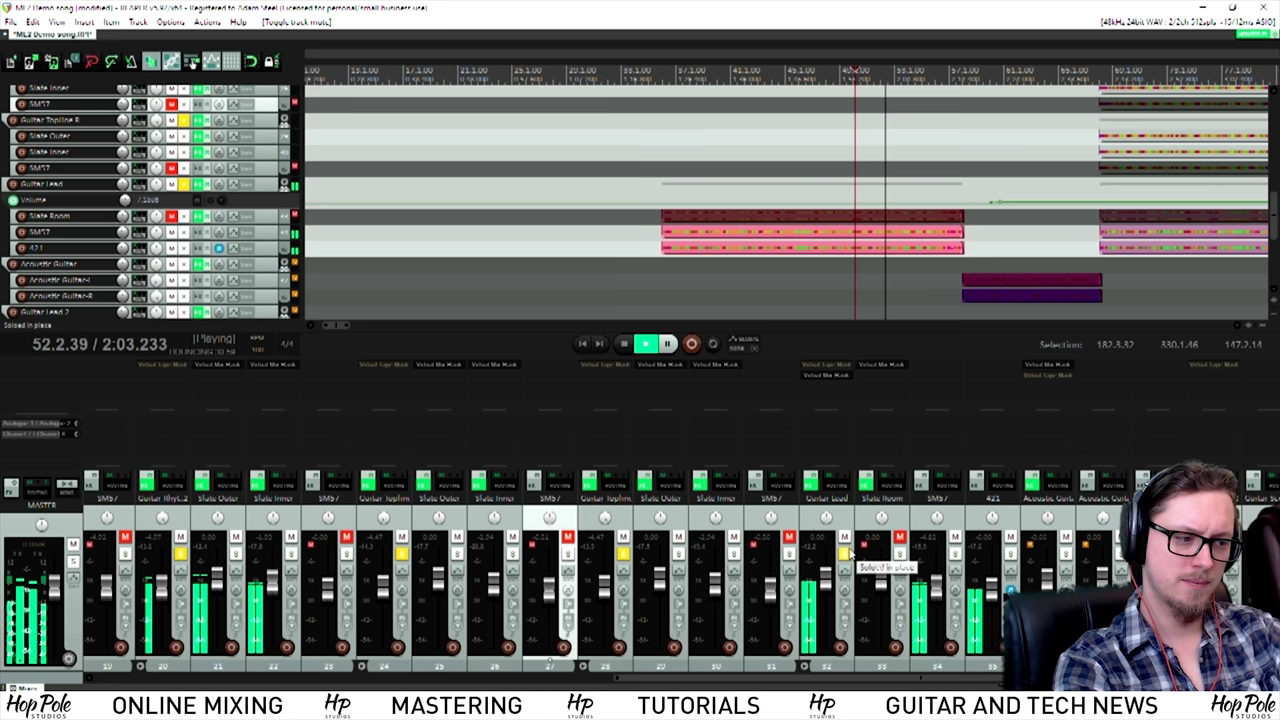
pyautogui.press('space')
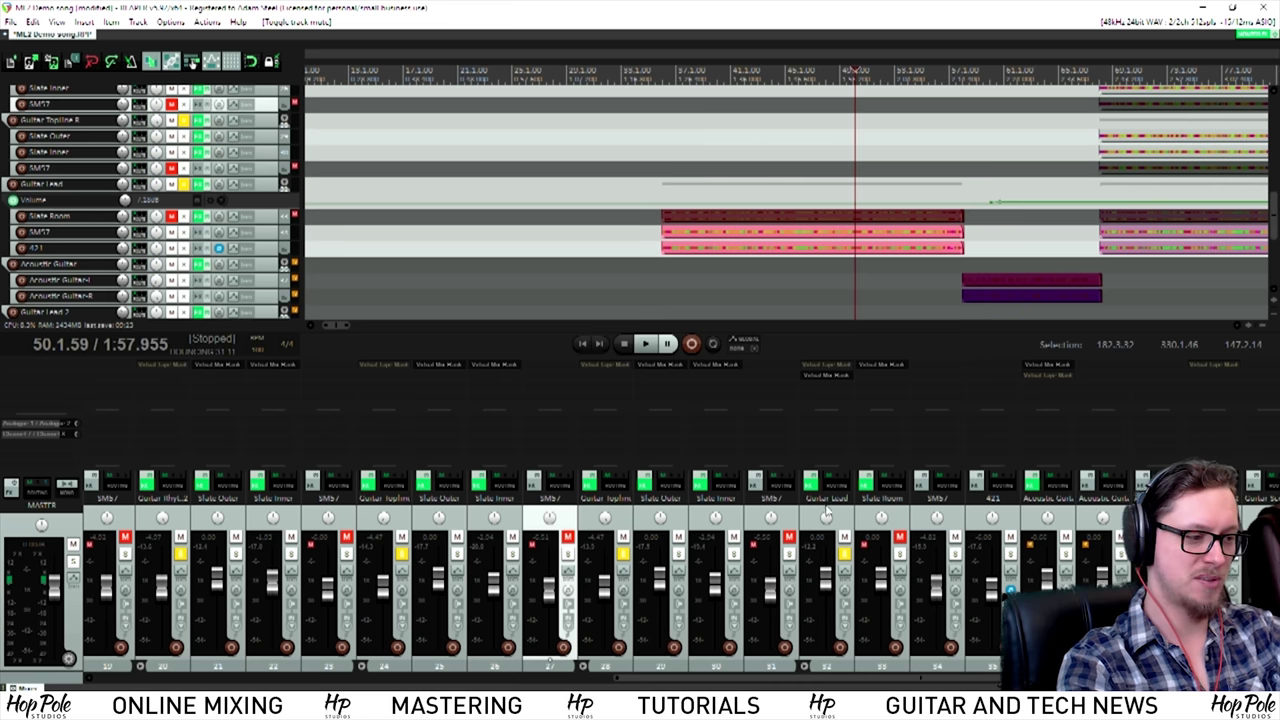
# Step: Unmute Guitar Lead's Slate Room and audition the same passage with the room microphone included
pyautogui.click(899, 538)
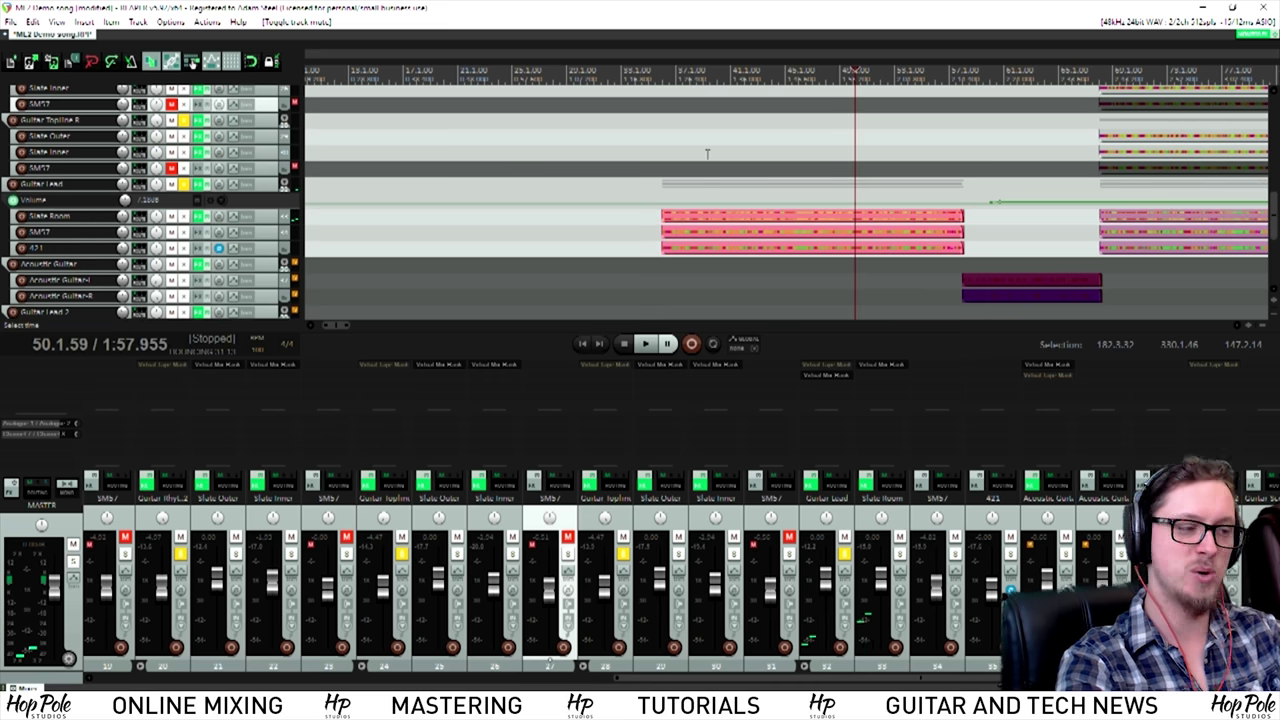
pyautogui.press('space')
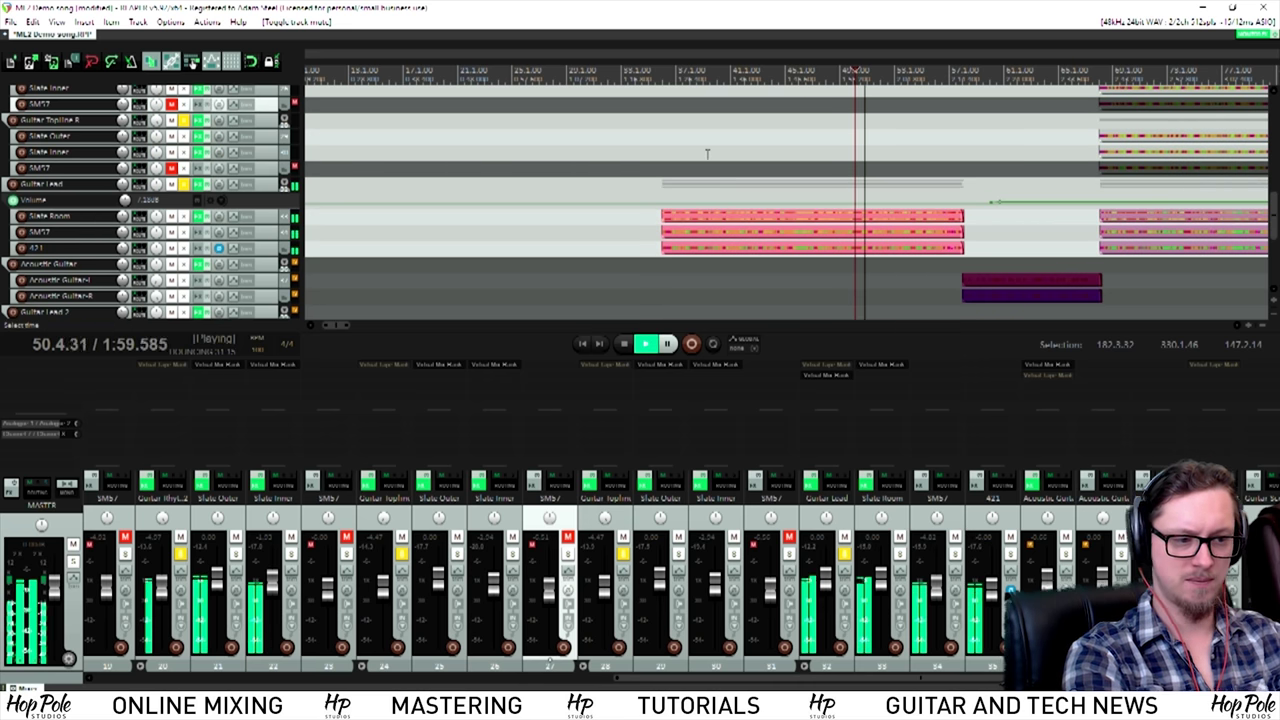
pyautogui.scroll(-2, 1274, 243)
pyautogui.scroll(1, 1274, 243)
pyautogui.moveTo(1274, 243)
pyautogui.mouseDown()
pyautogui.moveTo(1274, 148)
pyautogui.moveTo(1274, 238)
pyautogui.mouseUp()
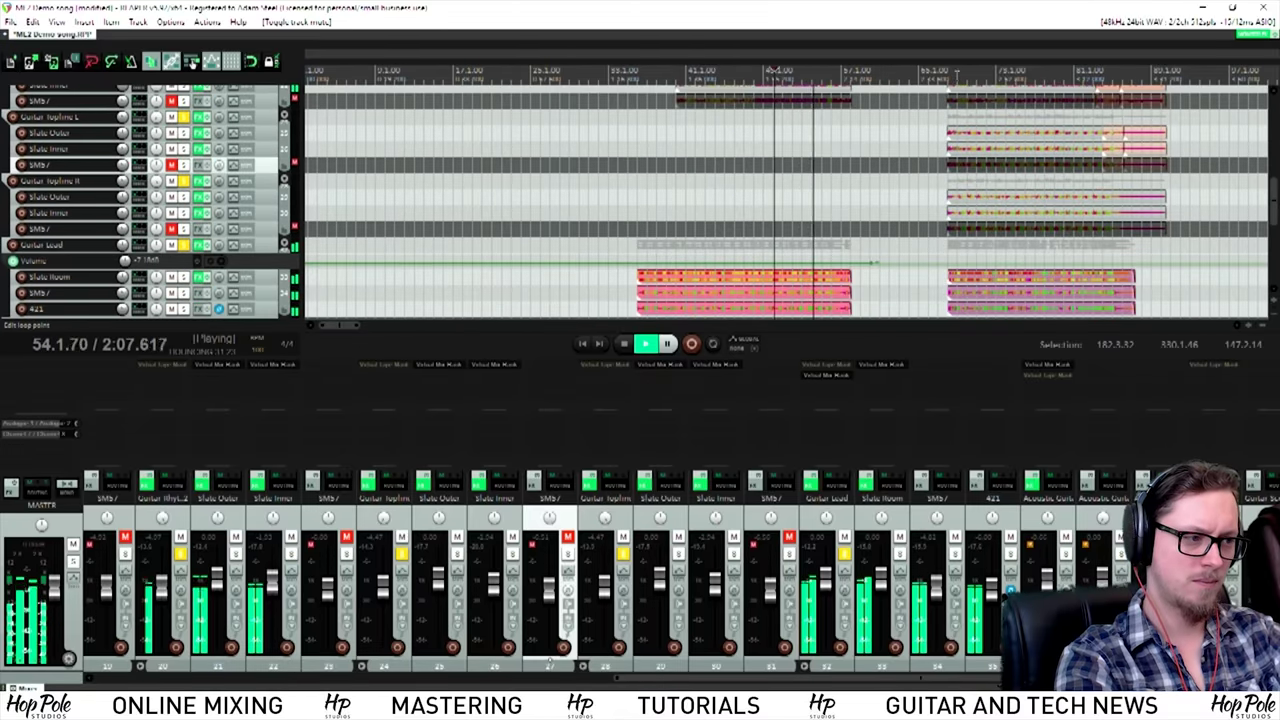
# Step: Move playback to bar 69 and audition the topline guitars together with the rhythm and lead guitars
pyautogui.press('space')
pyautogui.click(958, 74)
pyautogui.scroll(3, 897, 222)
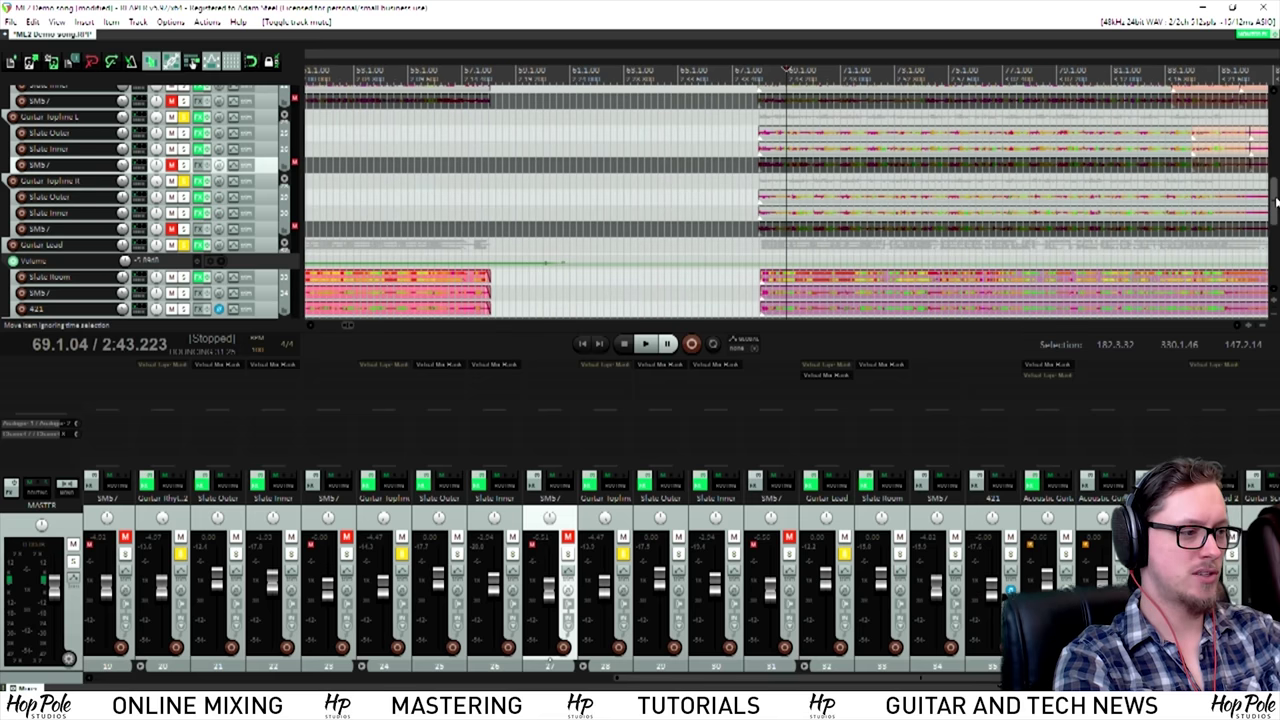
pyautogui.moveTo(1275, 203); pyautogui.dragTo(1275, 216)
pyautogui.scroll(-2, 744, 187)
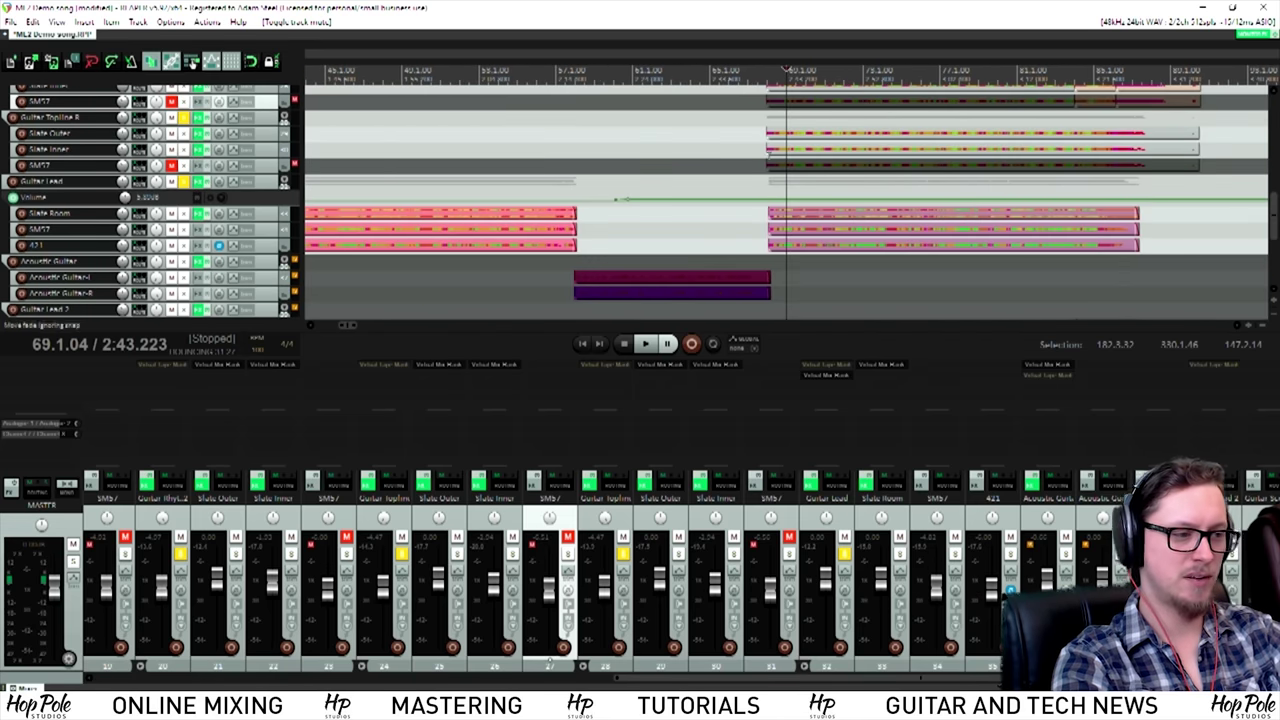
pyautogui.press('space')
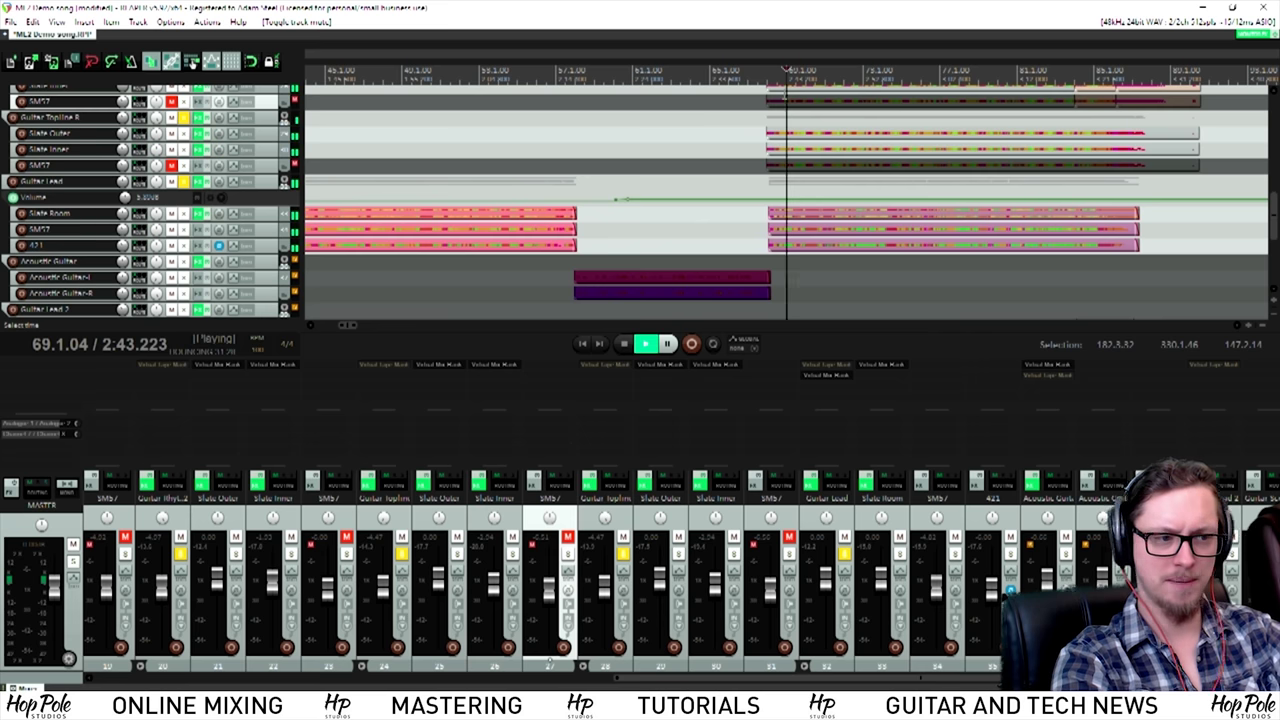
pyautogui.moveTo(1276, 236); pyautogui.dragTo(1276, 205)
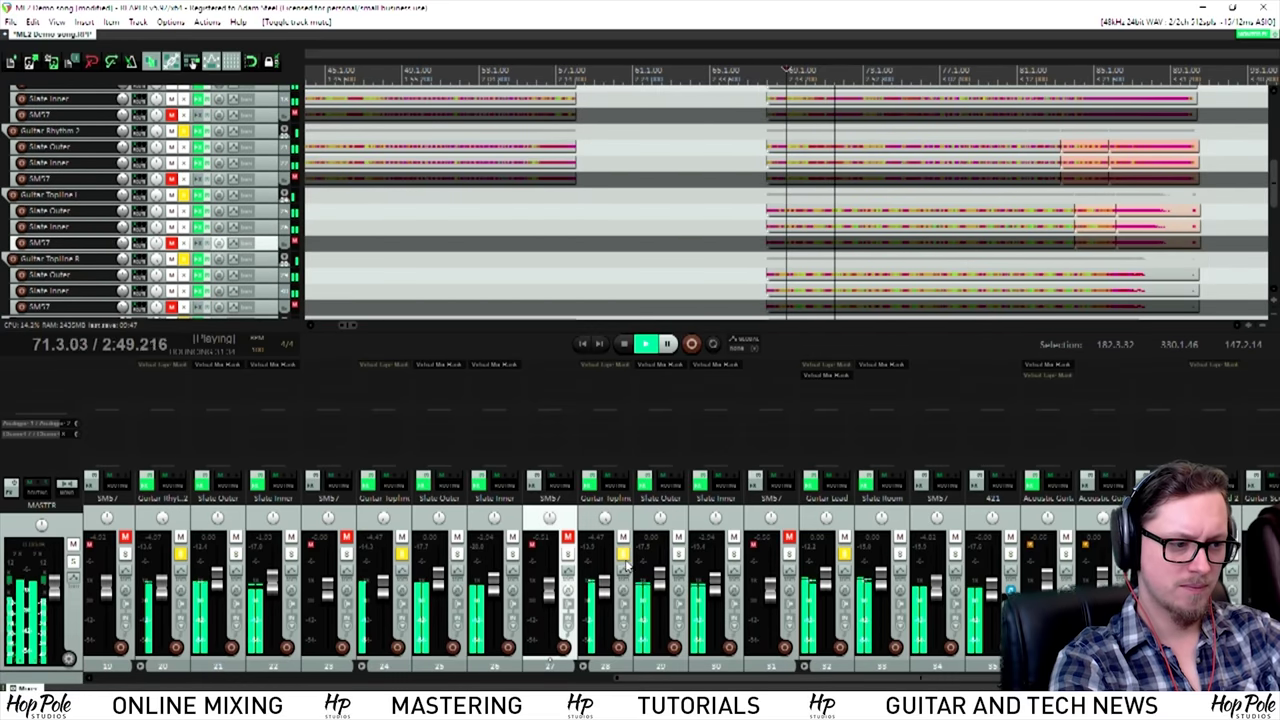
# Step: Restrict the solo to the two Guitar Topline folders and audition them together from bar 69
pyautogui.press('space')
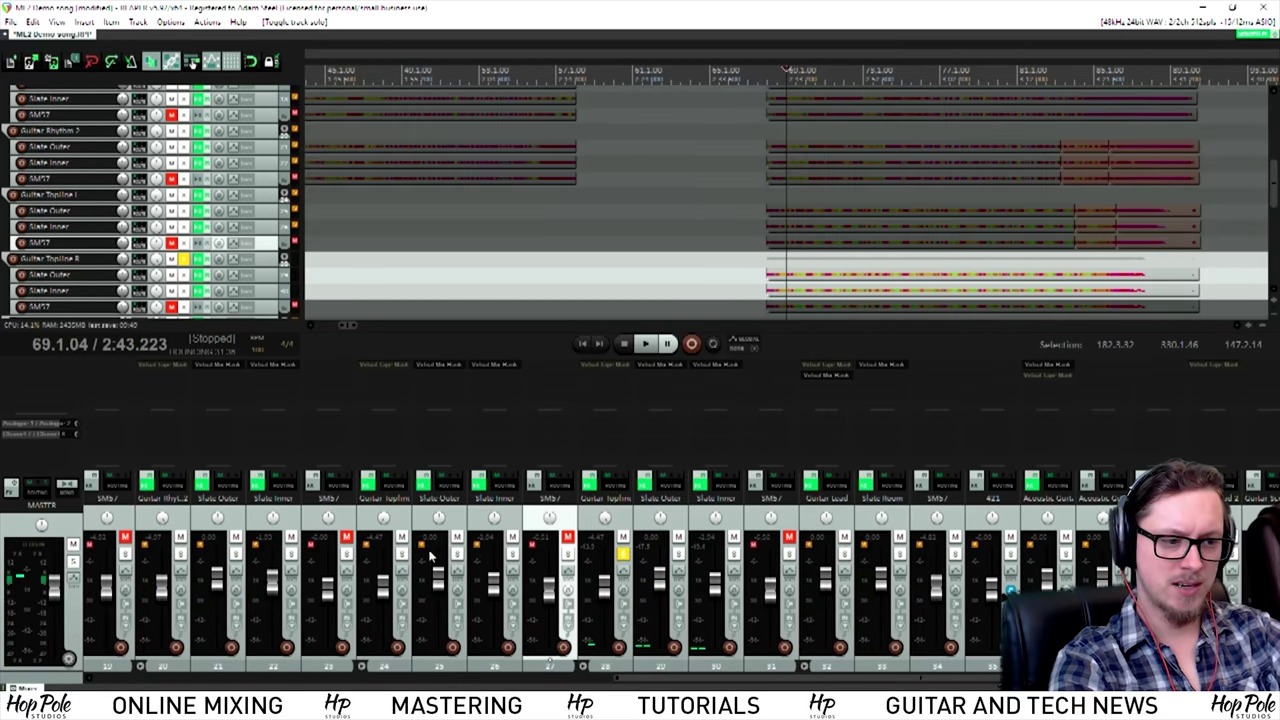
pyautogui.keyDown('ctrl'); pyautogui.click(403, 554); pyautogui.keyUp('ctrl')
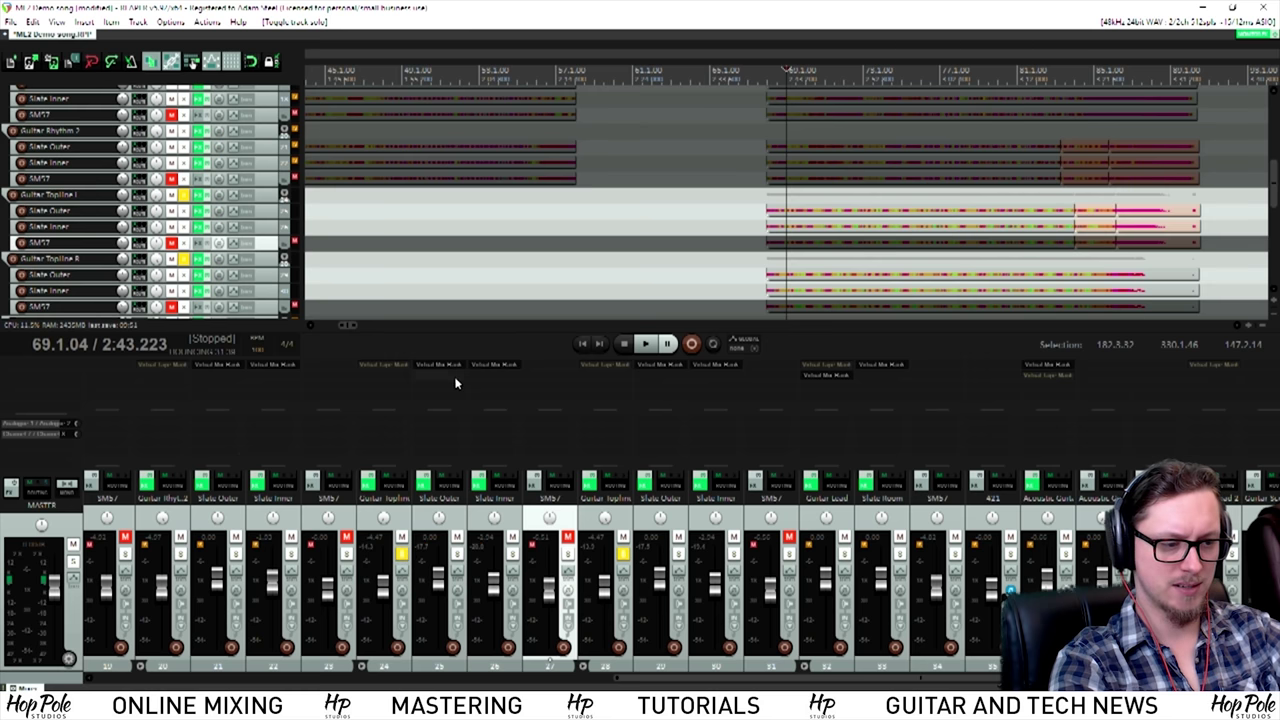
pyautogui.press('space')
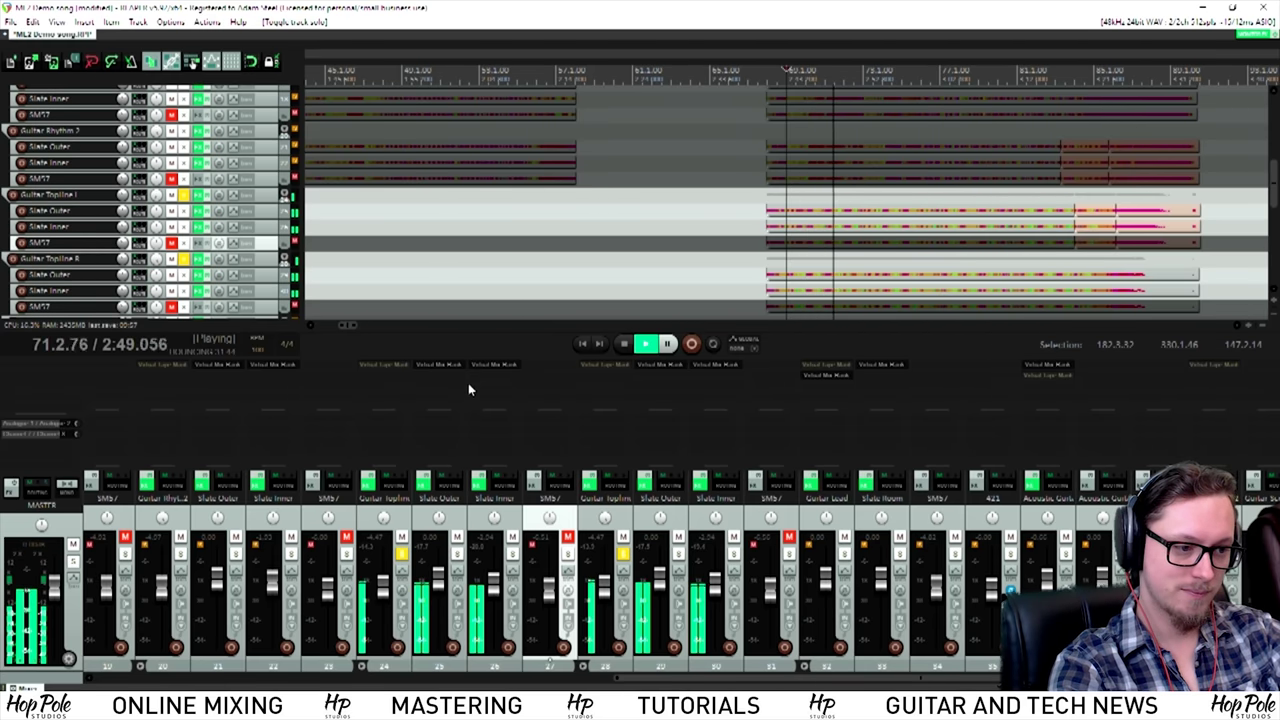
pyautogui.press('space')
# Step: With only Guitar Topline L soloed, open its Slate Outer and Slate Inner Virtual Mix Racks and move them clear of the mixer
pyautogui.click(672, 207)
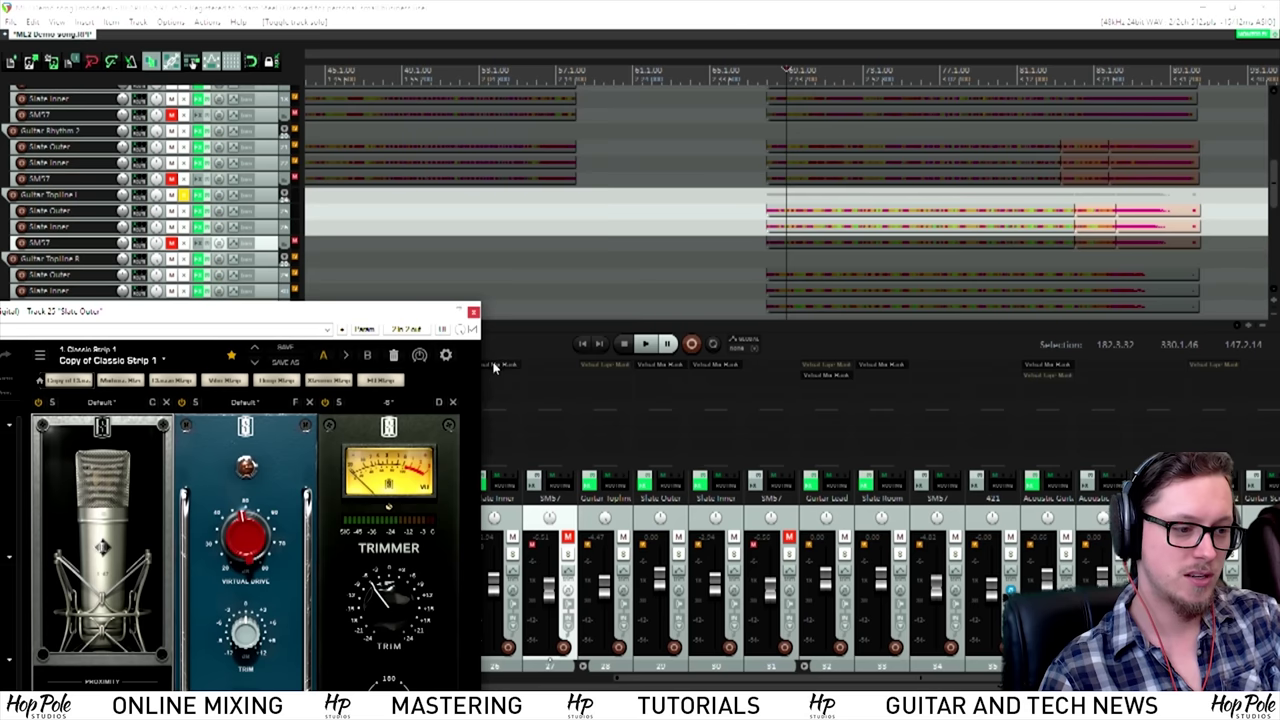
pyautogui.click(493, 368)
pyautogui.moveTo(700, 236); pyautogui.dragTo(789, 110)
pyautogui.moveTo(327, 316); pyautogui.dragTo(953, 62)
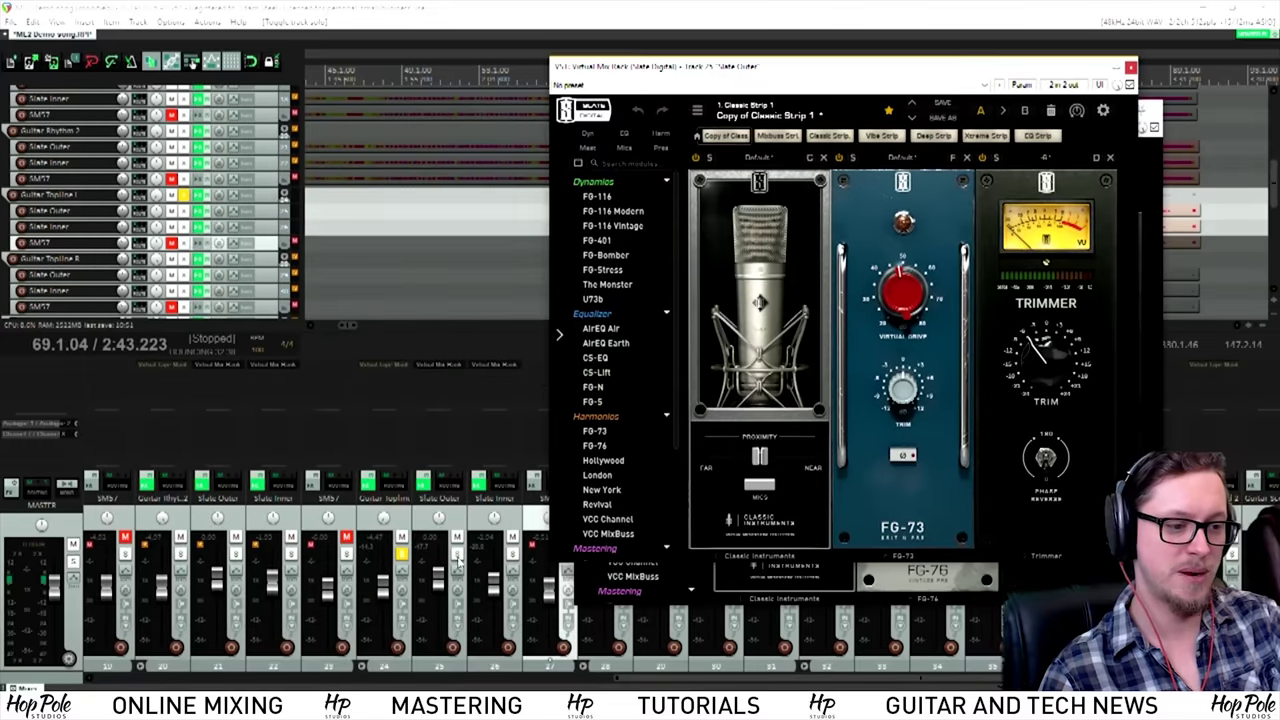
# Step: Solo the Slate Outer microphone within Guitar Topline L and audition it alone
pyautogui.click(457, 563)
pyautogui.click(582, 228)
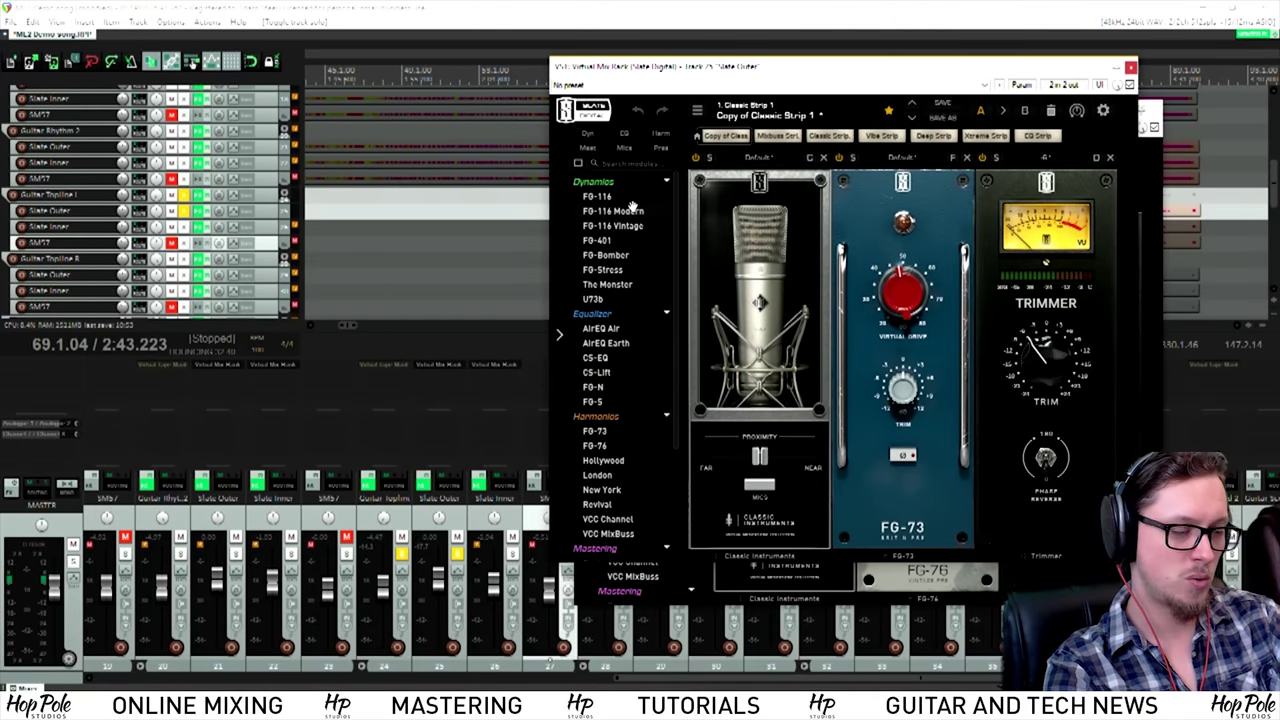
pyautogui.press('space')
# Step: Rearrange the rack windows and audition Guitar Topline L's Slate Inner microphone alone, followed by its blend with Slate Outer
pyautogui.moveTo(722, 72); pyautogui.dragTo(206, 83)
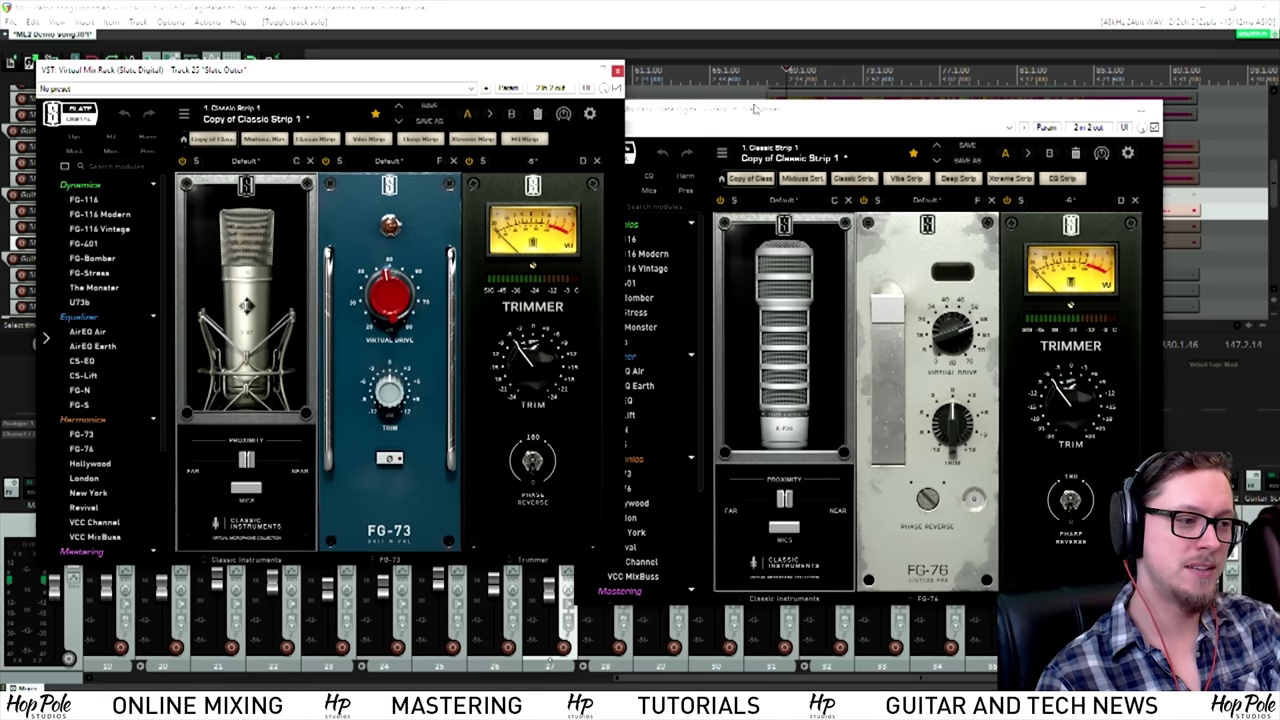
pyautogui.moveTo(757, 112); pyautogui.dragTo(954, 78)
pyautogui.moveTo(500, 72); pyautogui.dragTo(556, 629)
pyautogui.click(518, 562)
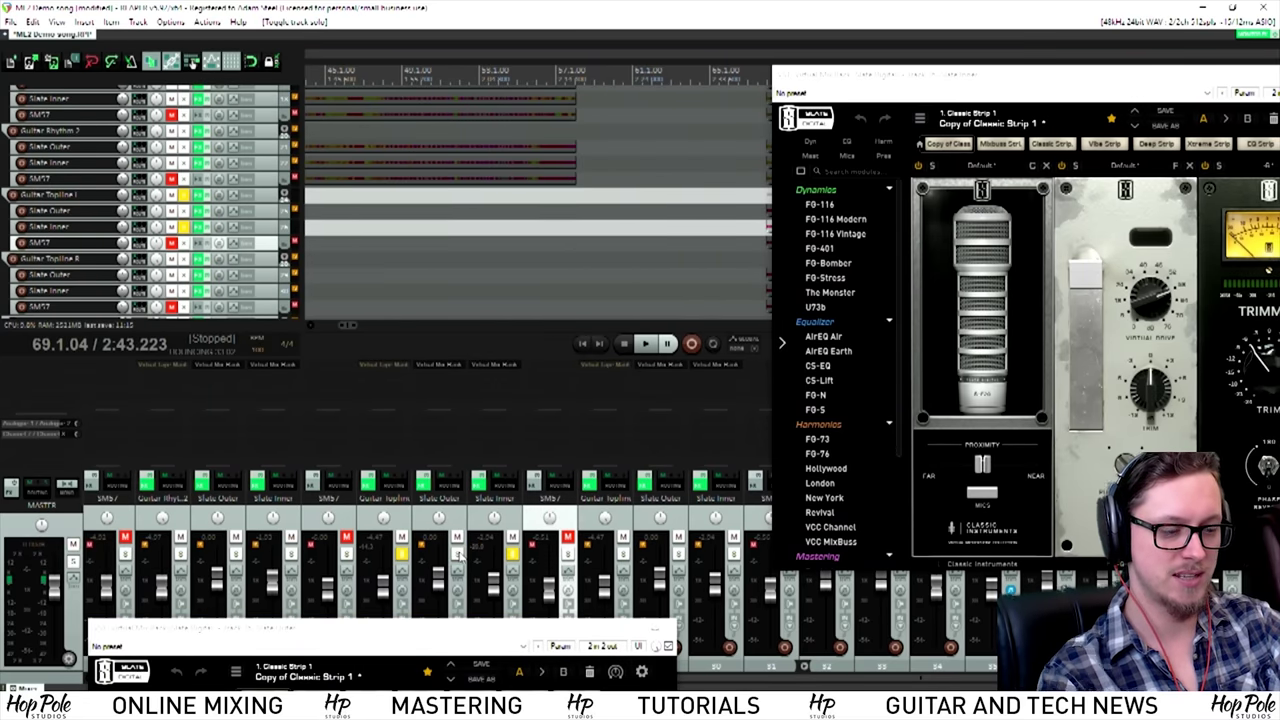
pyautogui.press('space')
pyautogui.moveTo(497, 628); pyautogui.dragTo(443, 108)
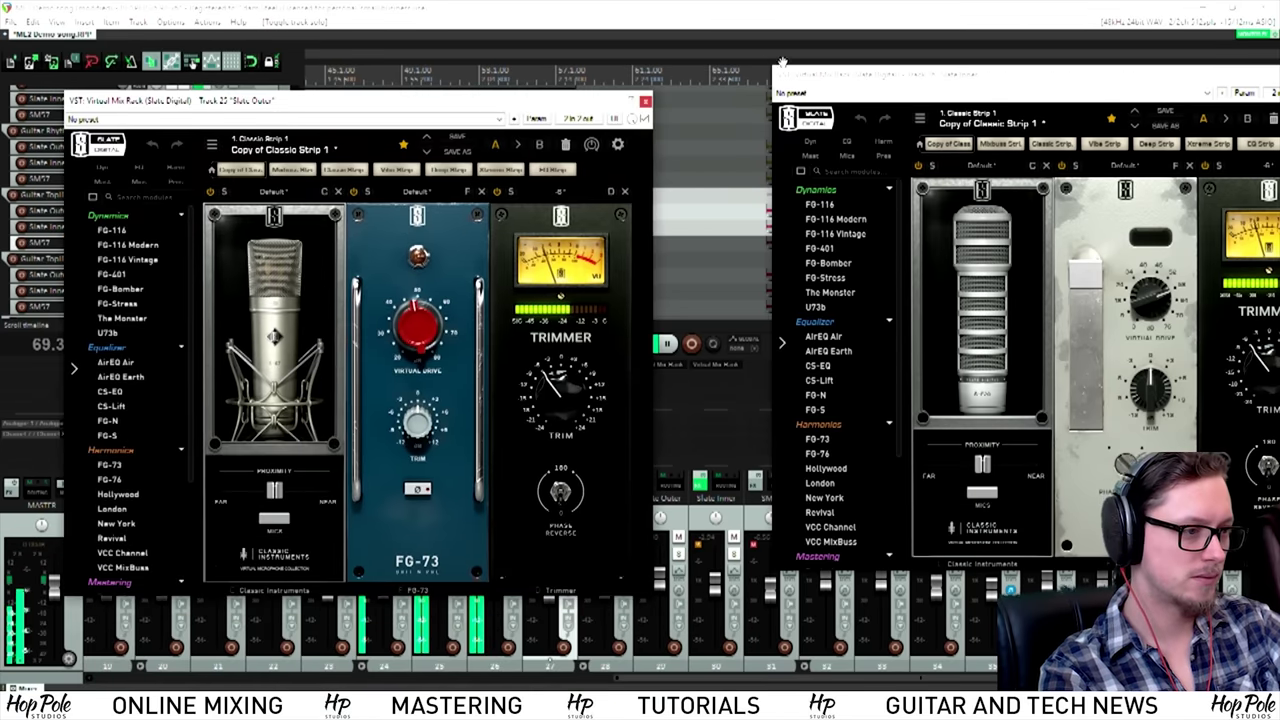
# Step: Close the Slate Inner and Slate Outer Virtual Mix Rack windows
pyautogui.moveTo(835, 78); pyautogui.dragTo(363, 110)
pyautogui.click(878, 106)
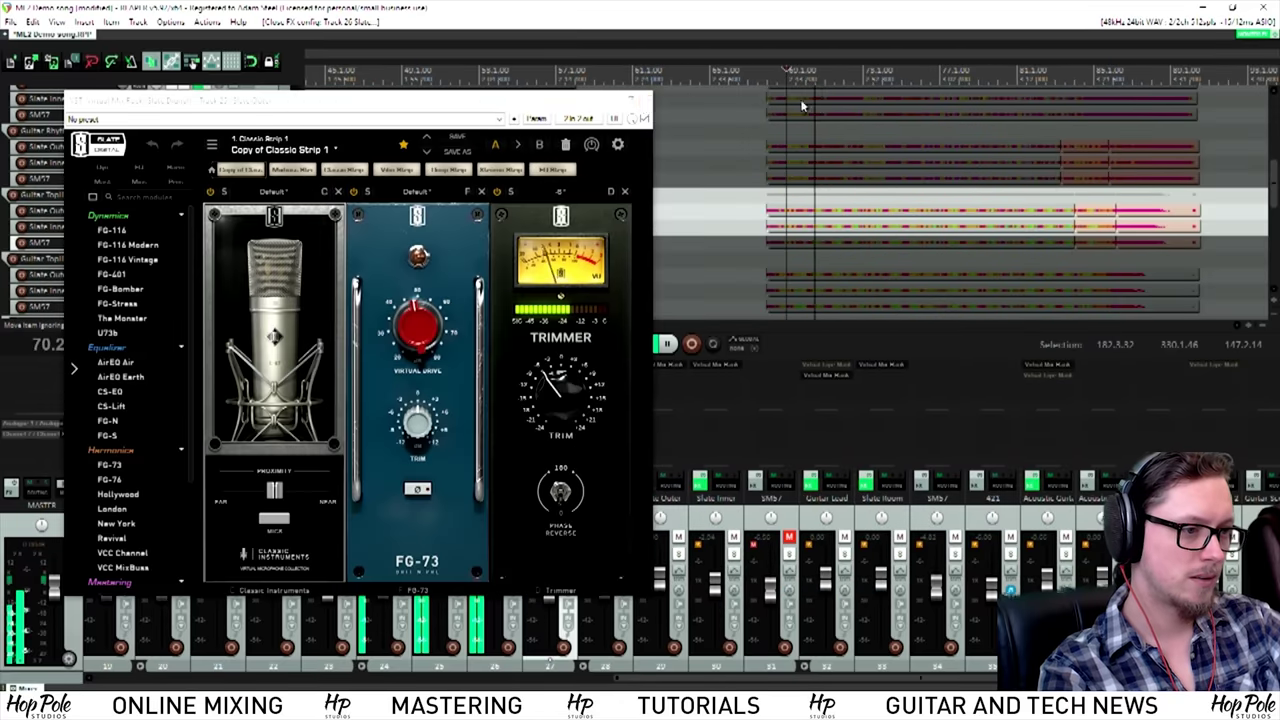
pyautogui.click(648, 106)
# Step: Solo Guitar Topline R alongside Guitar Topline L, clear the individual Slate microphone solos, and audition both folders
pyautogui.click(623, 553)
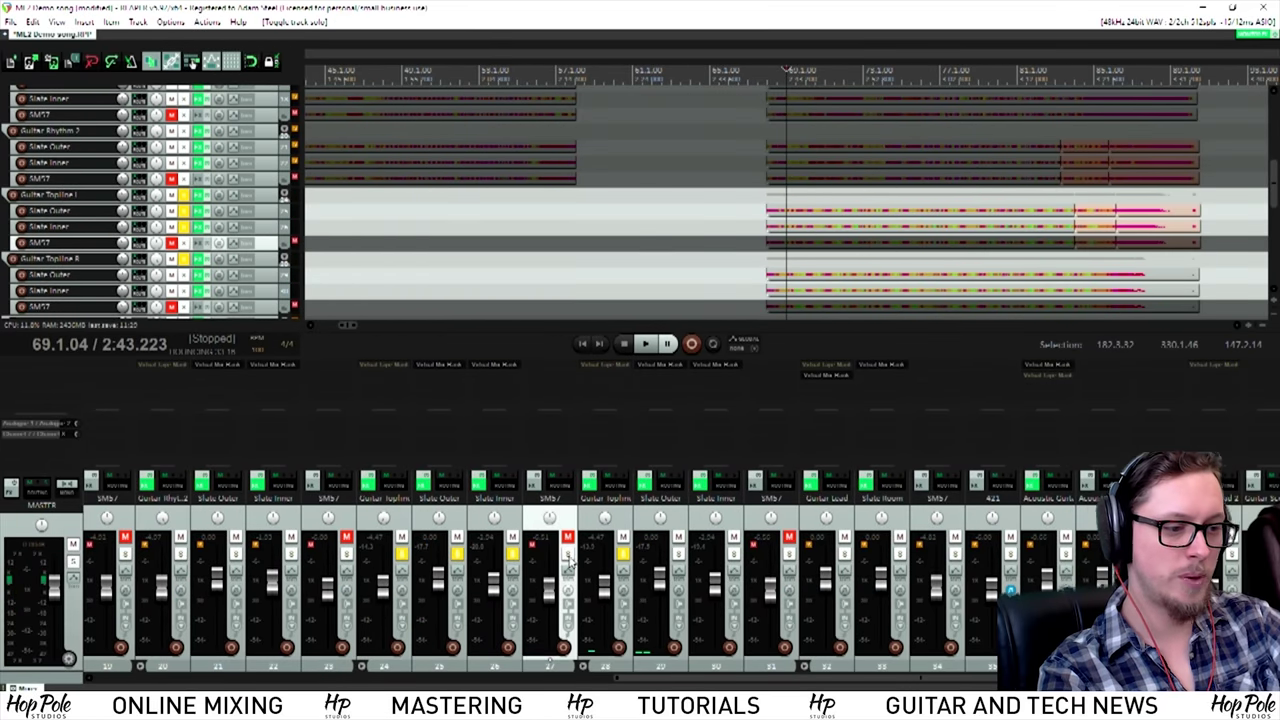
pyautogui.moveTo(512, 553); pyautogui.dragTo(457, 553)
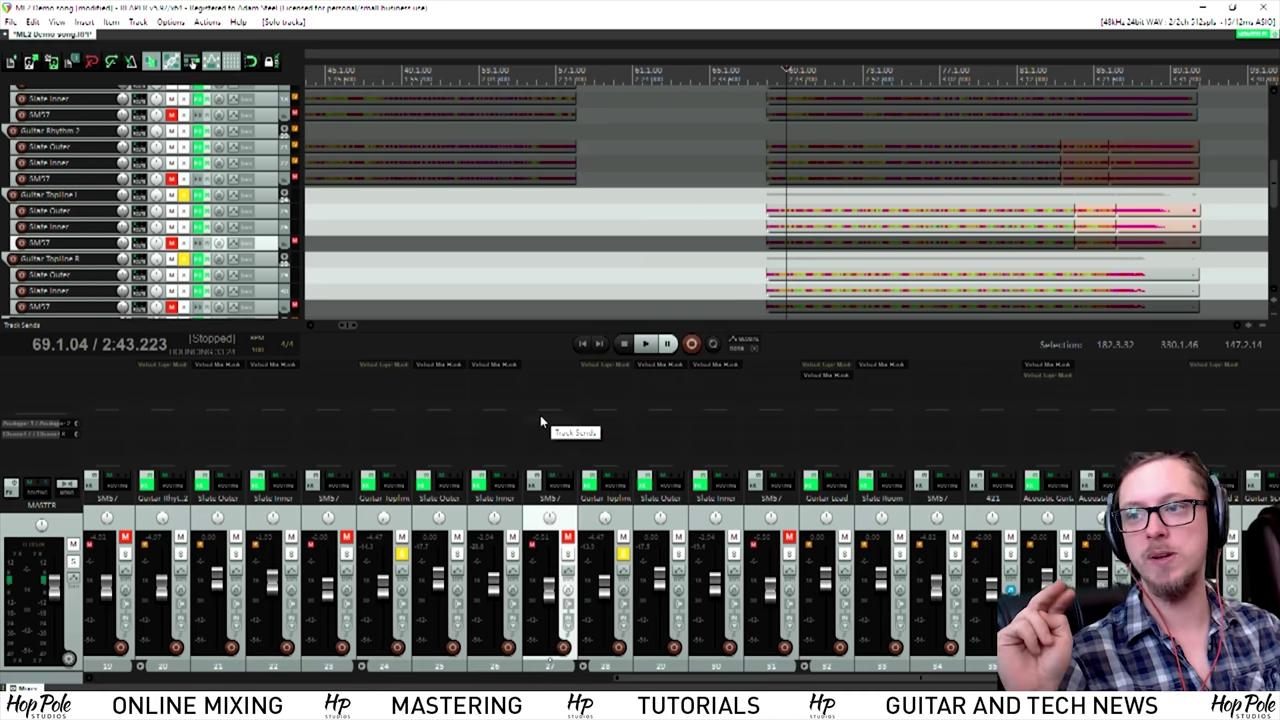
pyautogui.press('space')
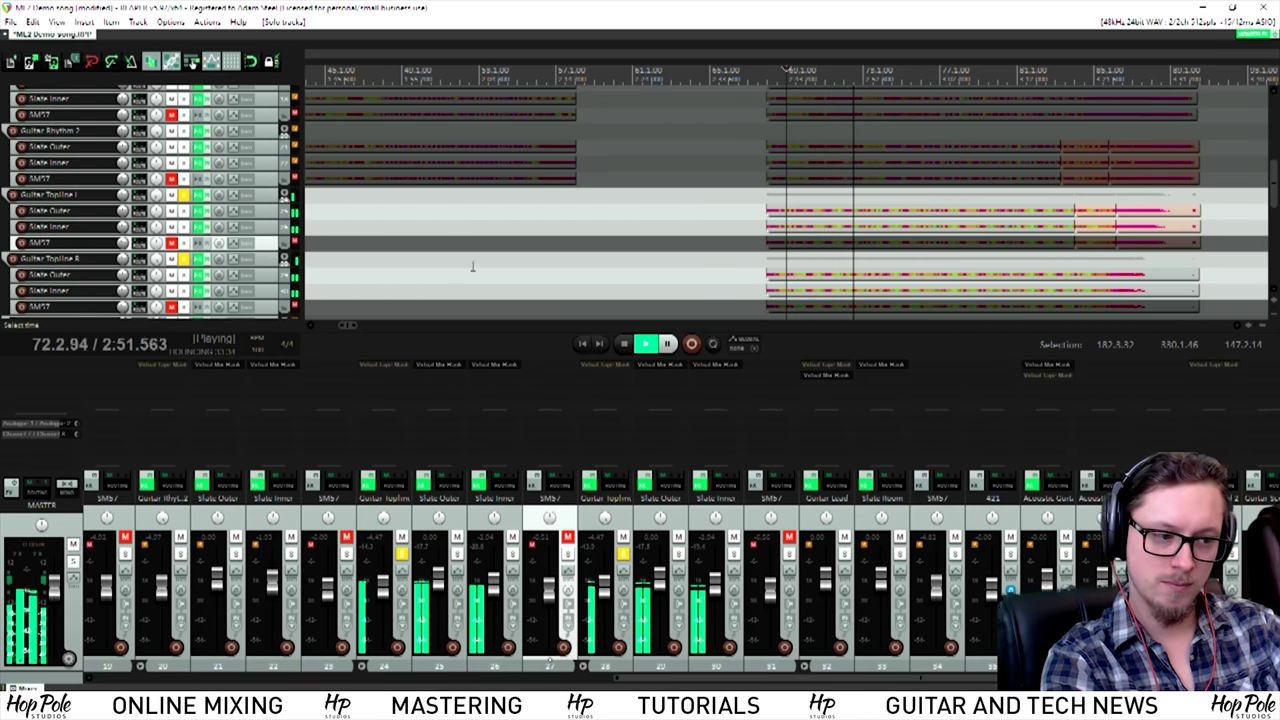
pyautogui.scroll(-3, 600, 235)
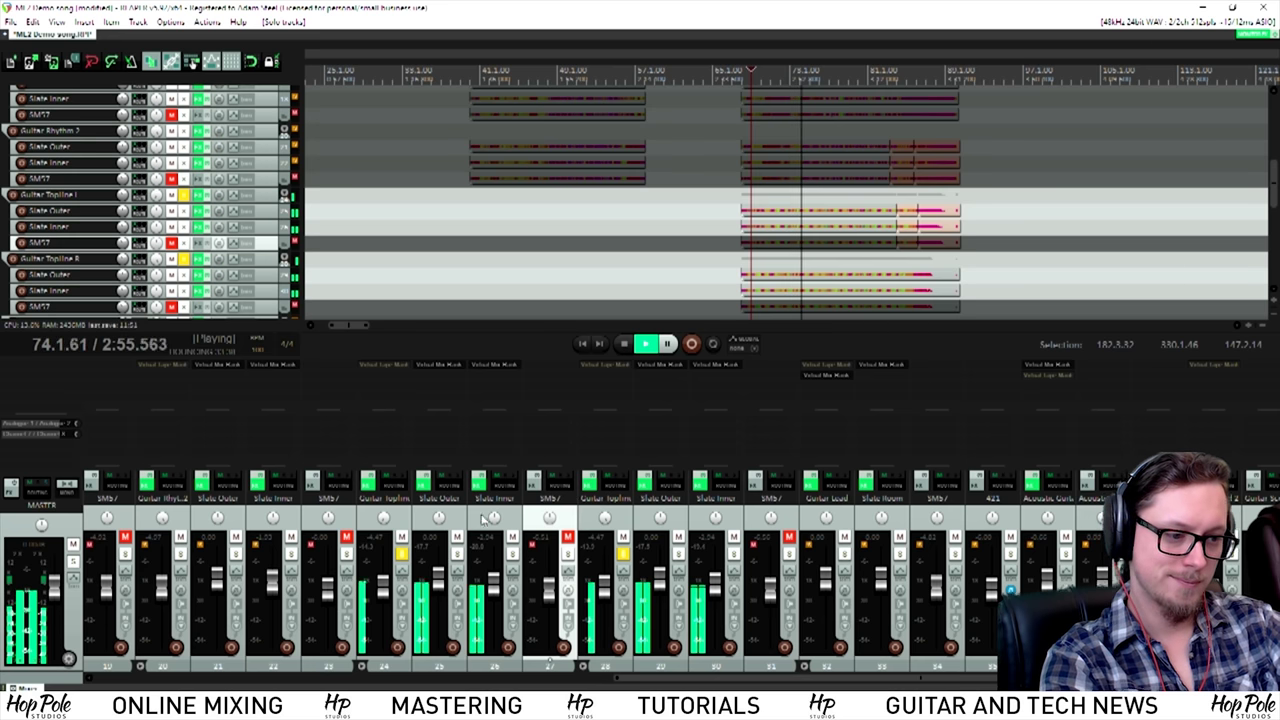
pyautogui.press('space')
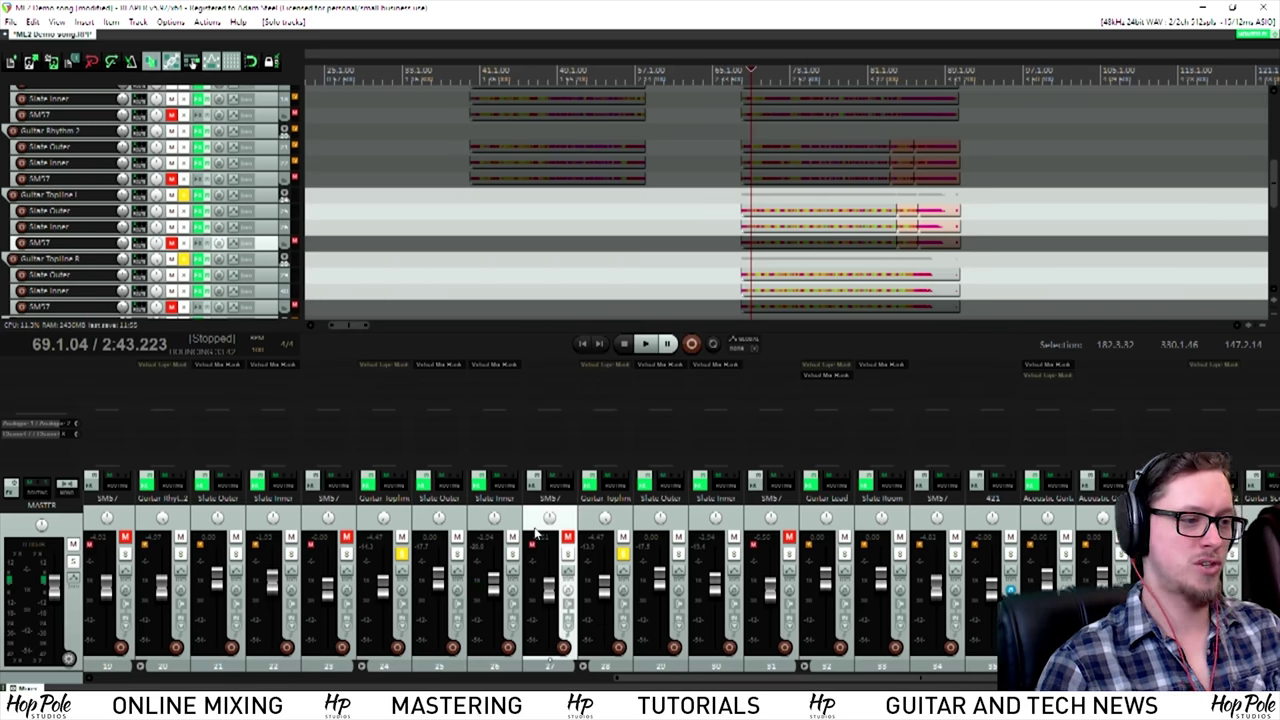
# Step: Solo both Guitar Rhythm folders alongside the two Guitar Topline folders and audition all four guitars together from bar 69
pyautogui.click(180, 552)
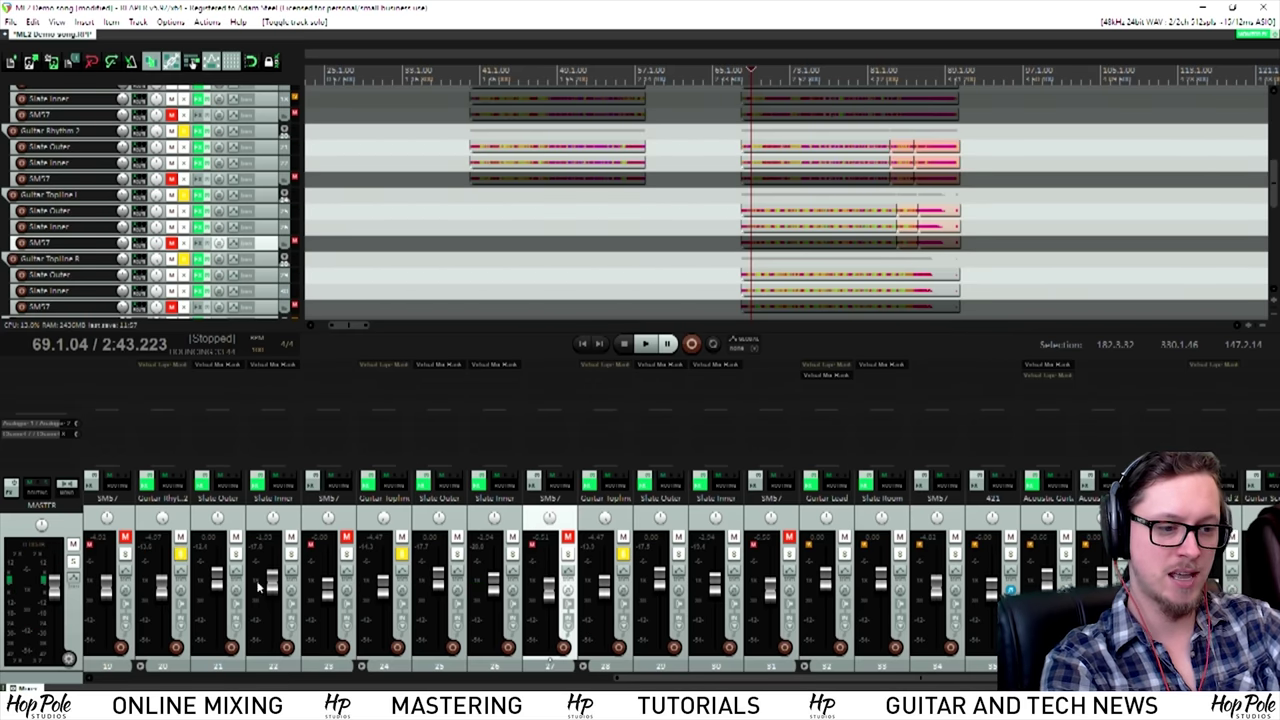
pyautogui.moveTo(721, 686); pyautogui.dragTo(598, 686)
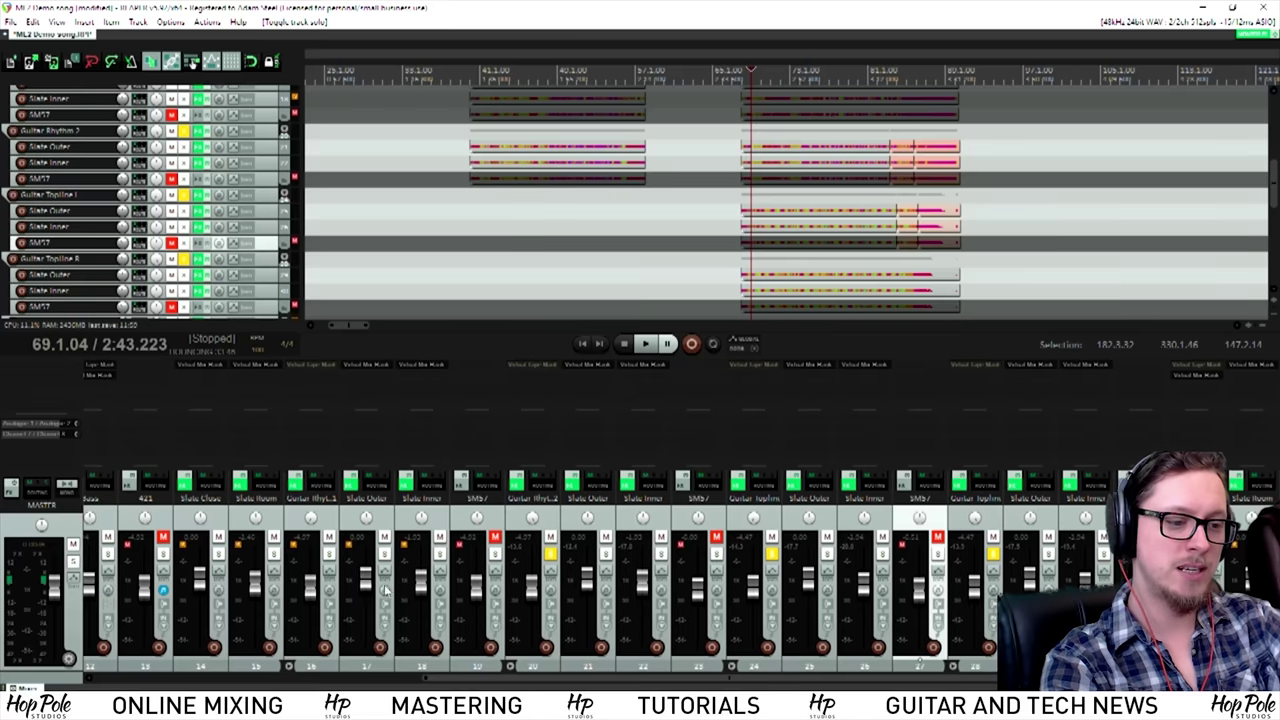
pyautogui.click(329, 553)
pyautogui.scroll(1, 933, 157)
pyautogui.press('space')
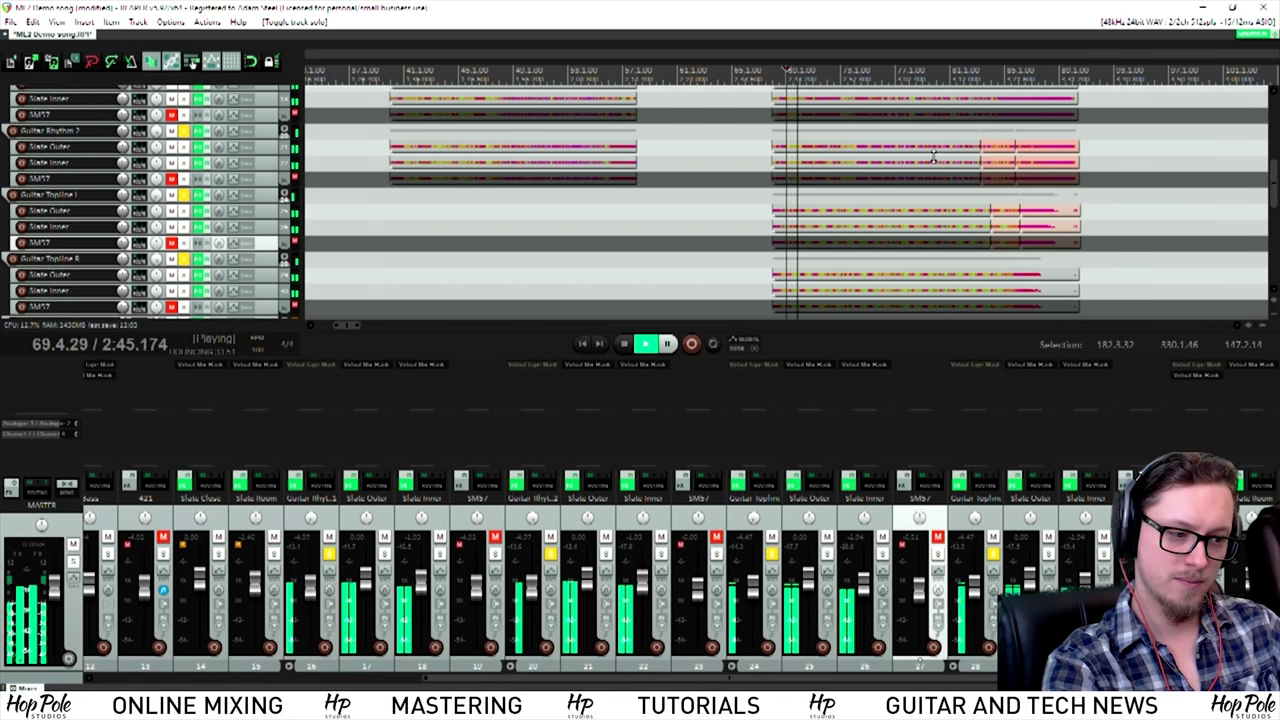
pyautogui.click(634, 364)
pyautogui.press('Escape')
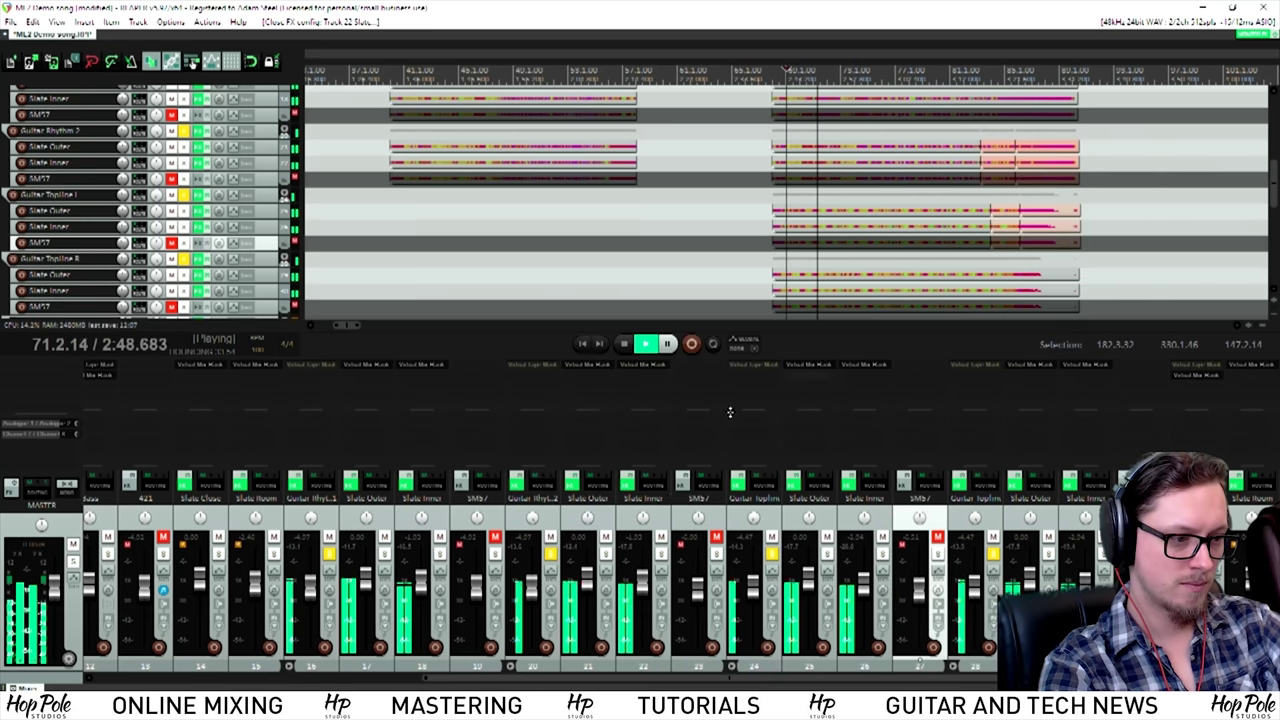
pyautogui.hscroll(5, 757, 682)
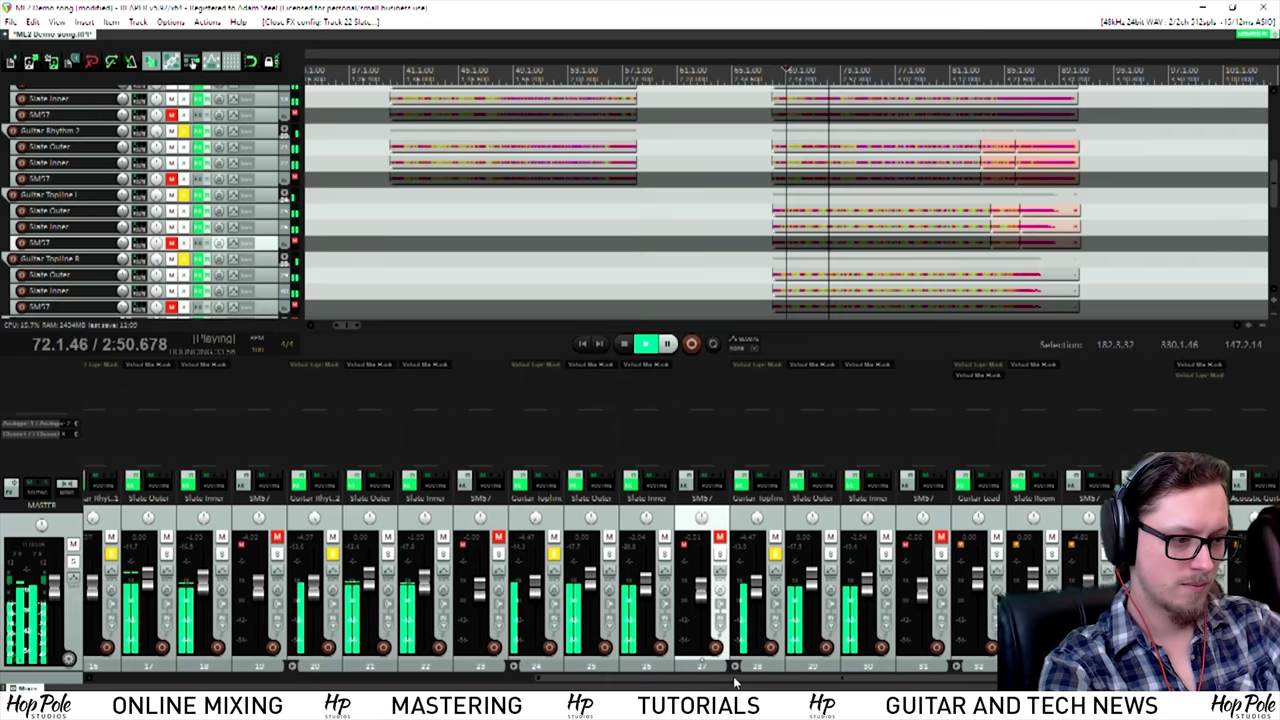
pyautogui.hscroll(2, 755, 682)
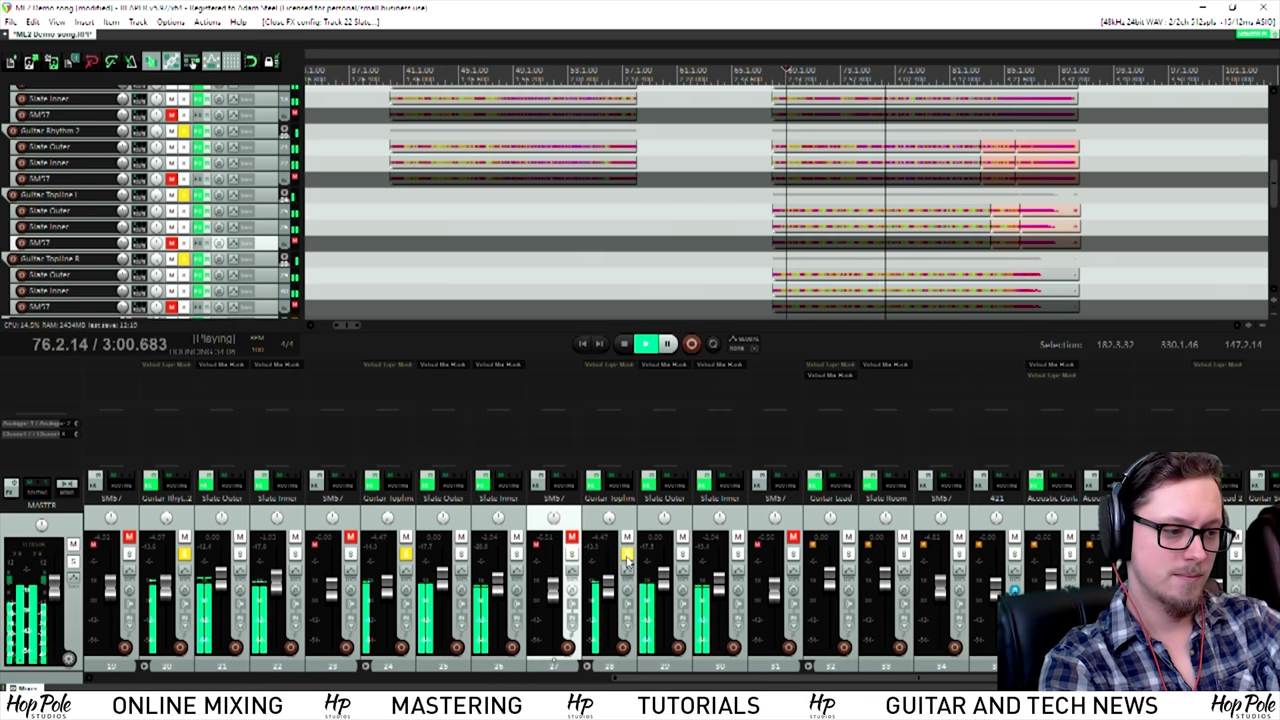
pyautogui.scroll(3, 828, 153)
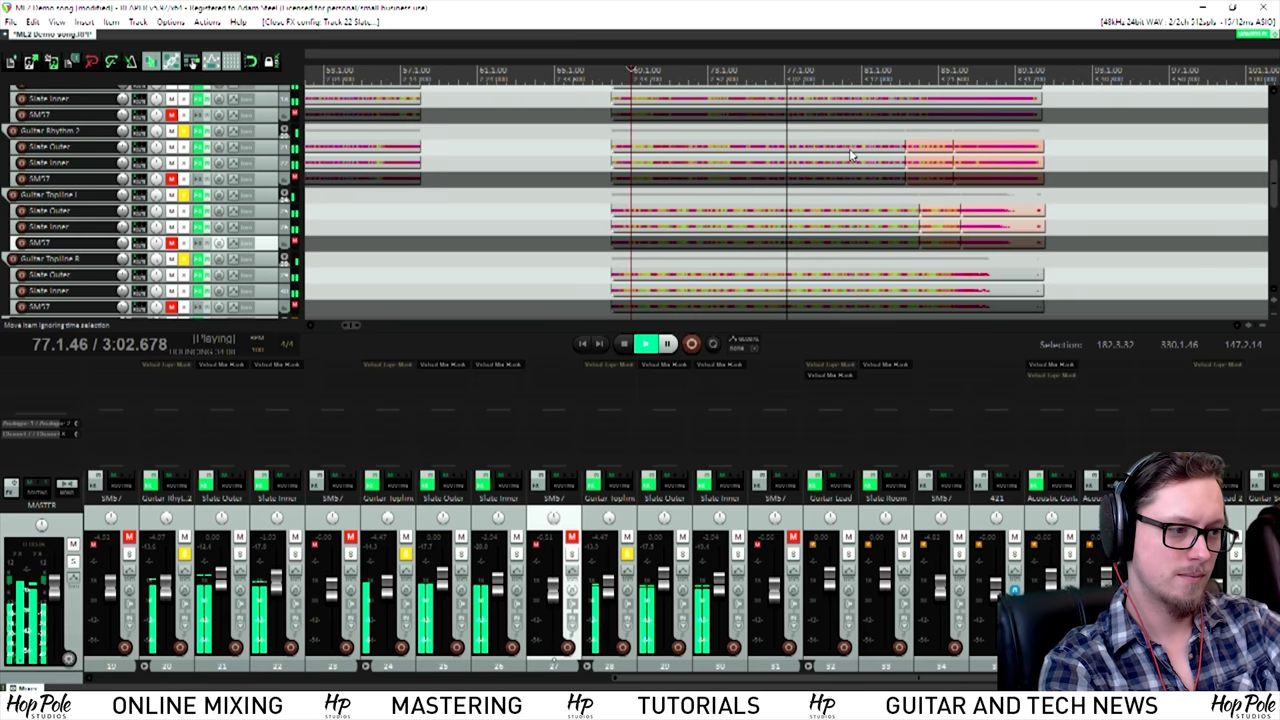
pyautogui.scroll(2, 828, 153)
# Step: Stop playback, clear all track solos, and place the edit cursor in bar 77
pyautogui.press('space')
pyautogui.click(626, 553)
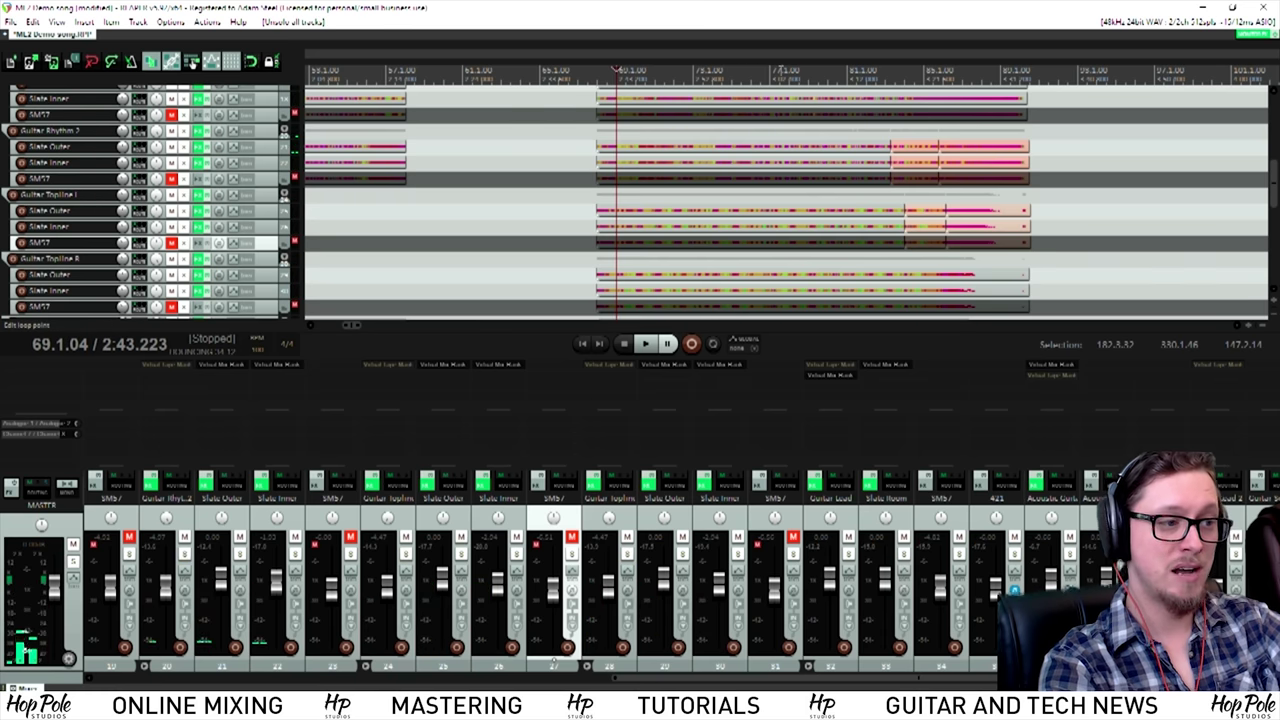
pyautogui.click(781, 125)
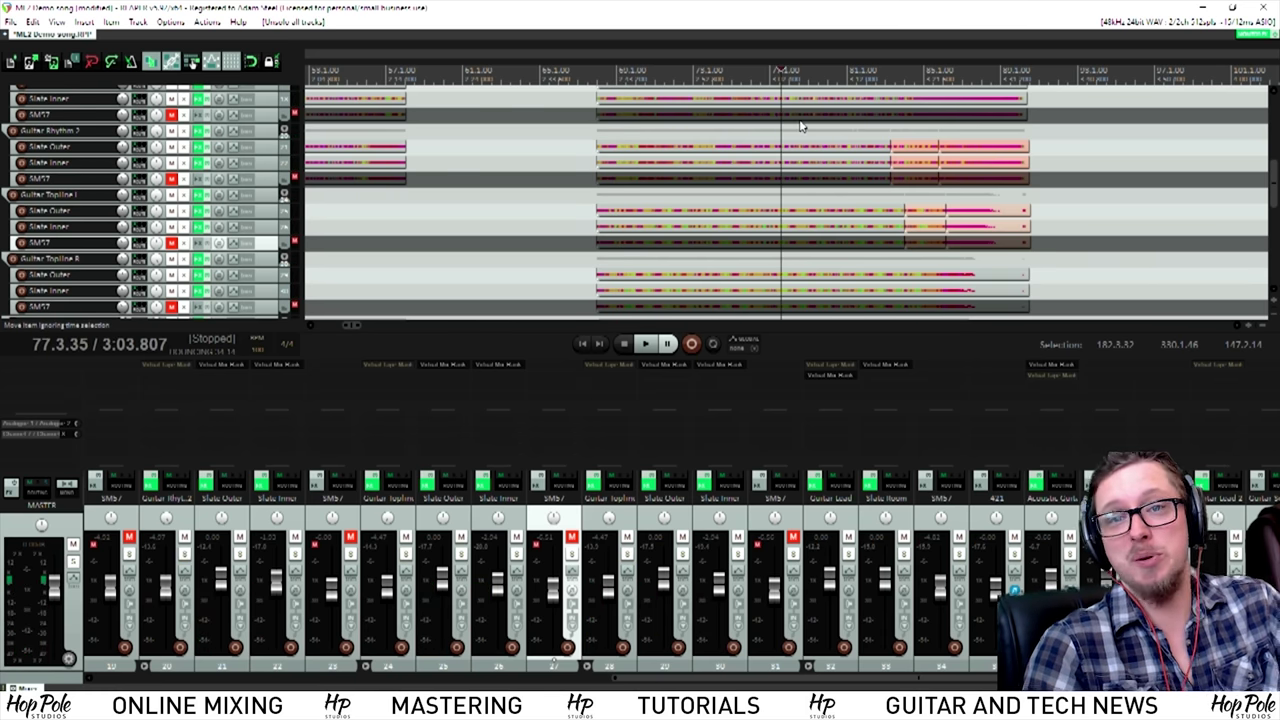